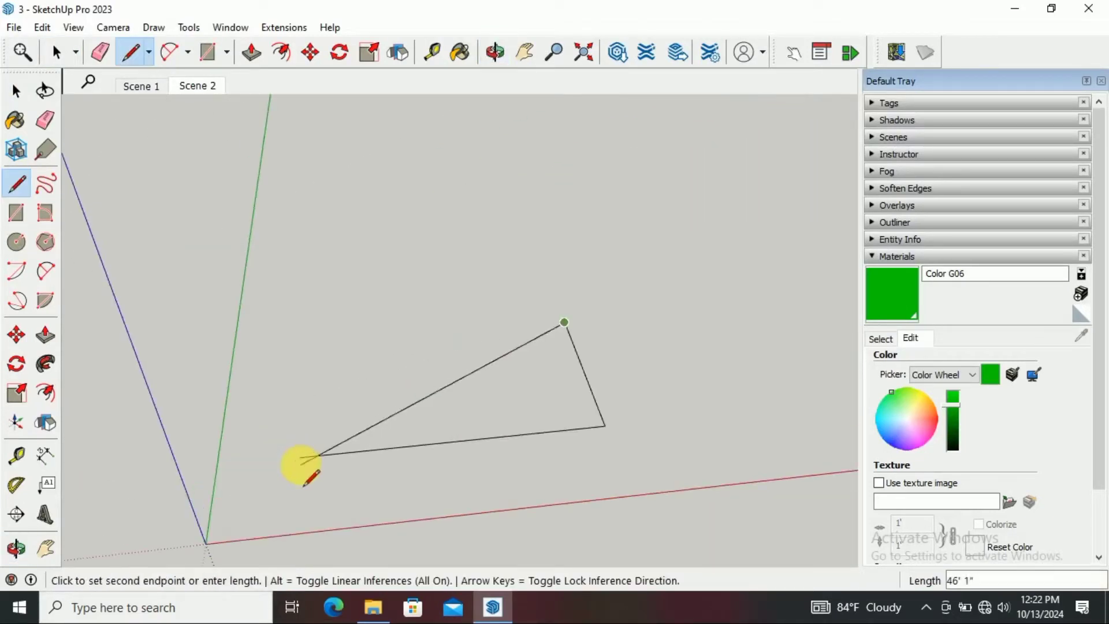
Close the floor rectangle and offset its outline inward for the wall thickness
click(300, 458)
key(f)
scroll(305, 404, up, 2)
click(314, 411)
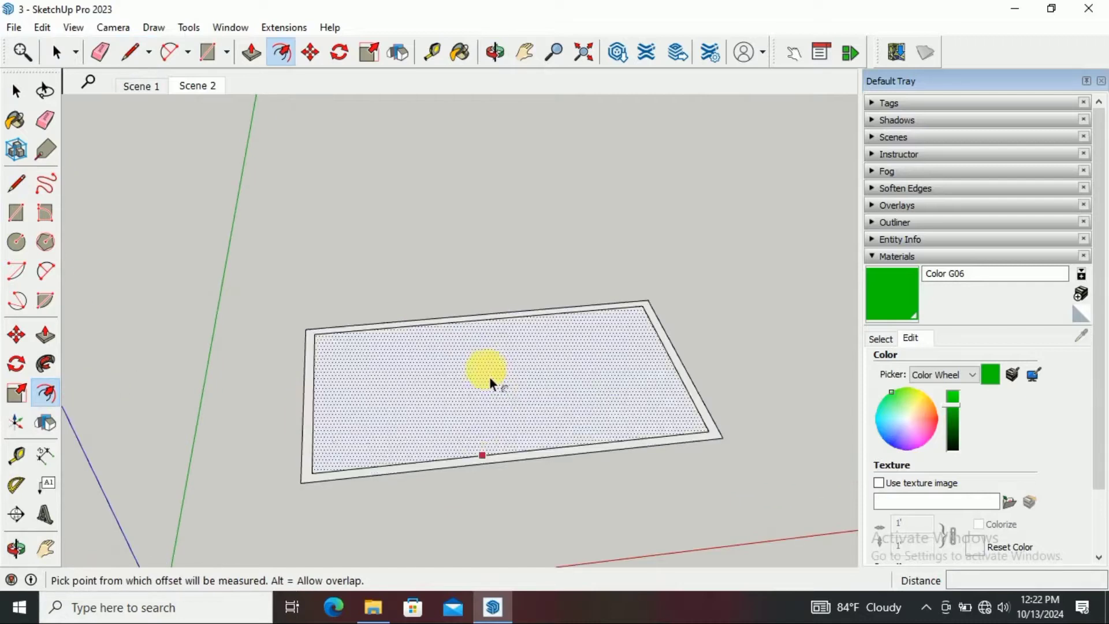
scroll(490, 376, down, 3)
Draw two parallel lines across the floor to form a dividing wall between two rooms
click(16, 183)
scroll(668, 452, up, 3)
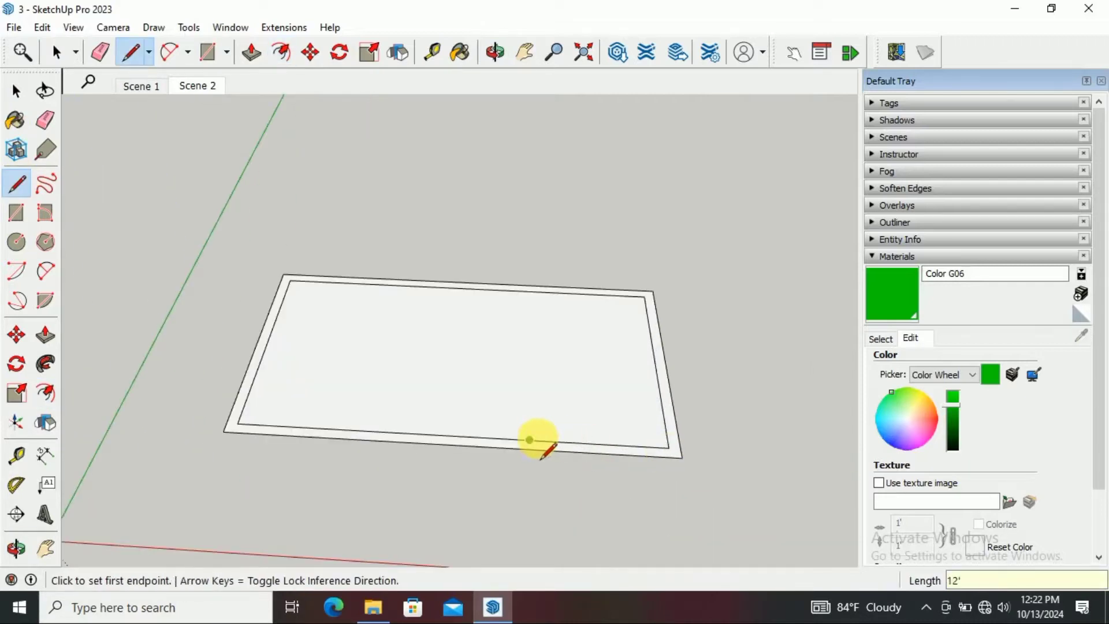
scroll(611, 441, down, 1)
scroll(594, 426, up, 1)
scroll(527, 425, up, 1)
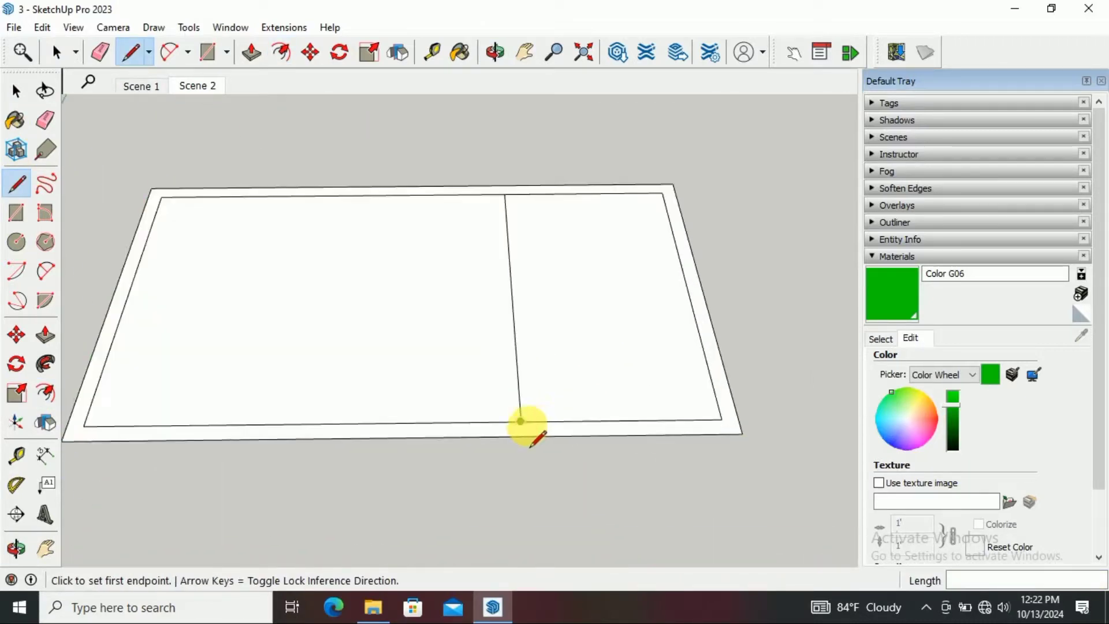
click(504, 194)
Erase the stray edges across the divider and push the wall strip up to full height
key(e)
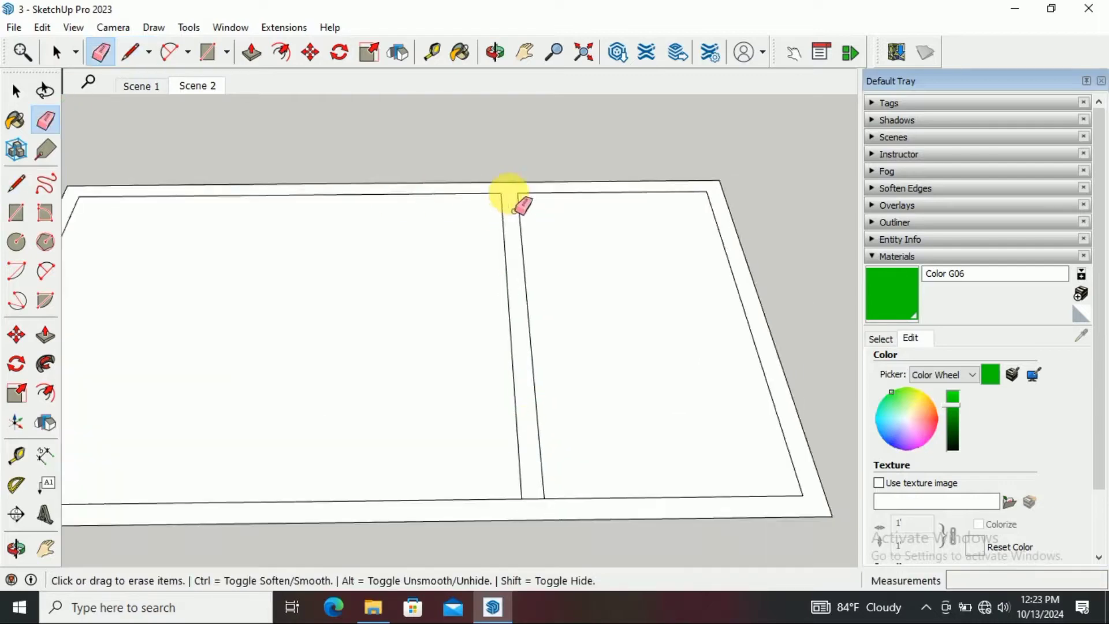
mouse_move(506, 195)
middle_down()
mouse_move(292, 412)
mouse_move(421, 354)
middle_up()
click(240, 397)
key(space)
drag(606, 383, 136, 215)
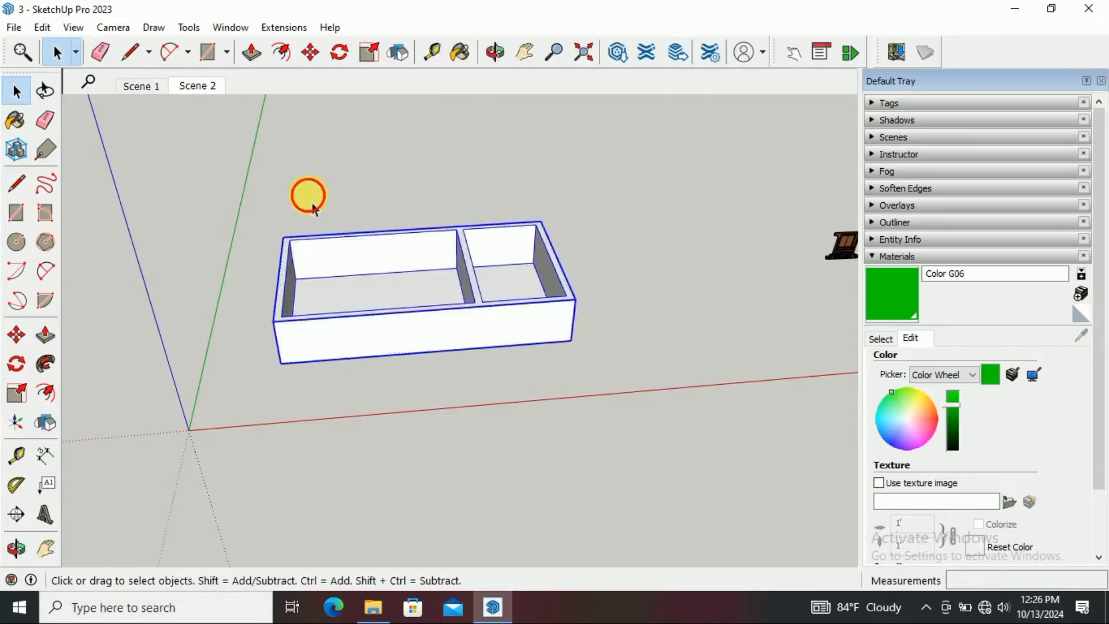
Extrude a 1'×1' bar spanning across the top of the box, then select it
click(307, 193)
middle_drag(307, 192, 318, 297)
scroll(318, 297, up, 3)
key(r)
scroll(358, 369, up, 1)
click(345, 363)
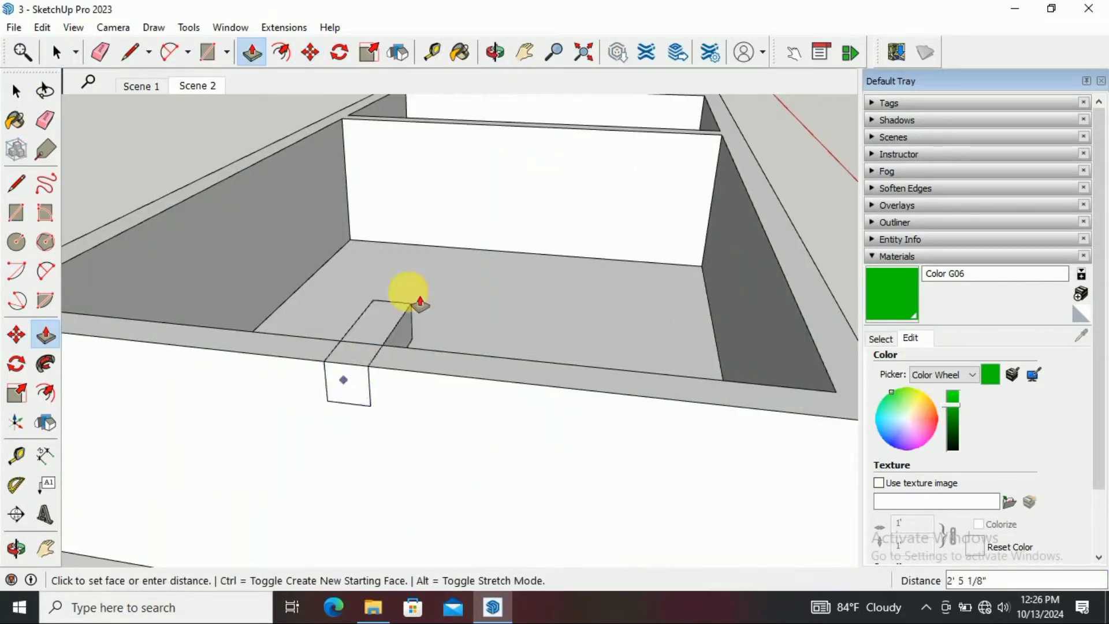
click(420, 301)
scroll(681, 266, down, 5)
key(space)
mouse_move(681, 266)
middle_down()
mouse_move(348, 317)
mouse_move(304, 359)
mouse_move(136, 372)
mouse_move(272, 302)
middle_up()
right_click(364, 324)
key(Escape)
Draw a small square on the floor and pull it up into a tall post
scroll(272, 302, up, 3)
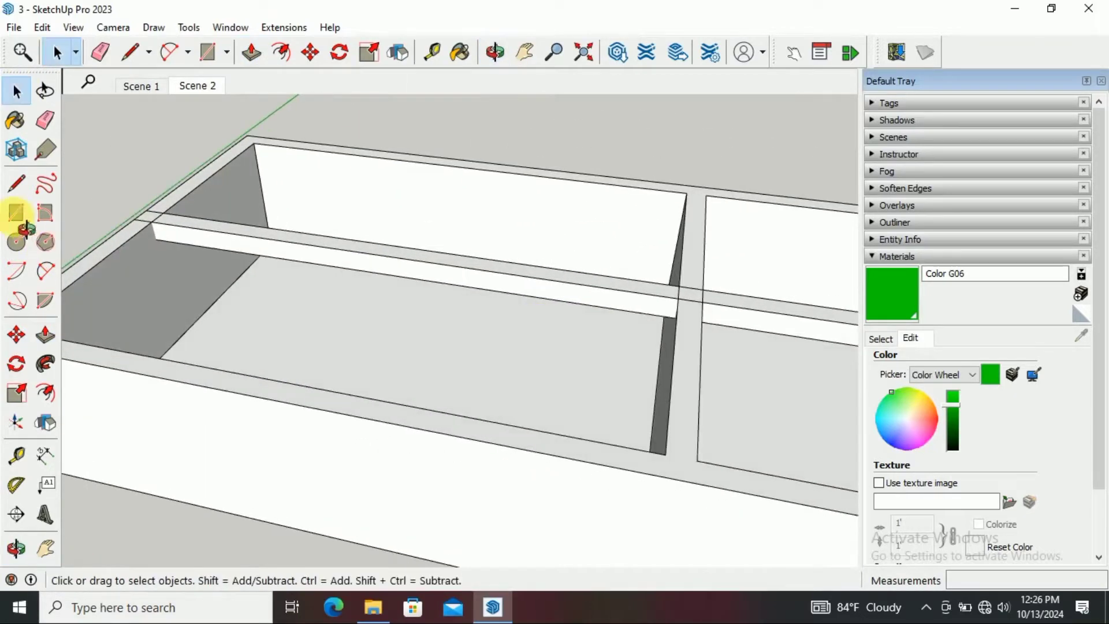
click(16, 213)
scroll(324, 301, up, 3)
click(322, 297)
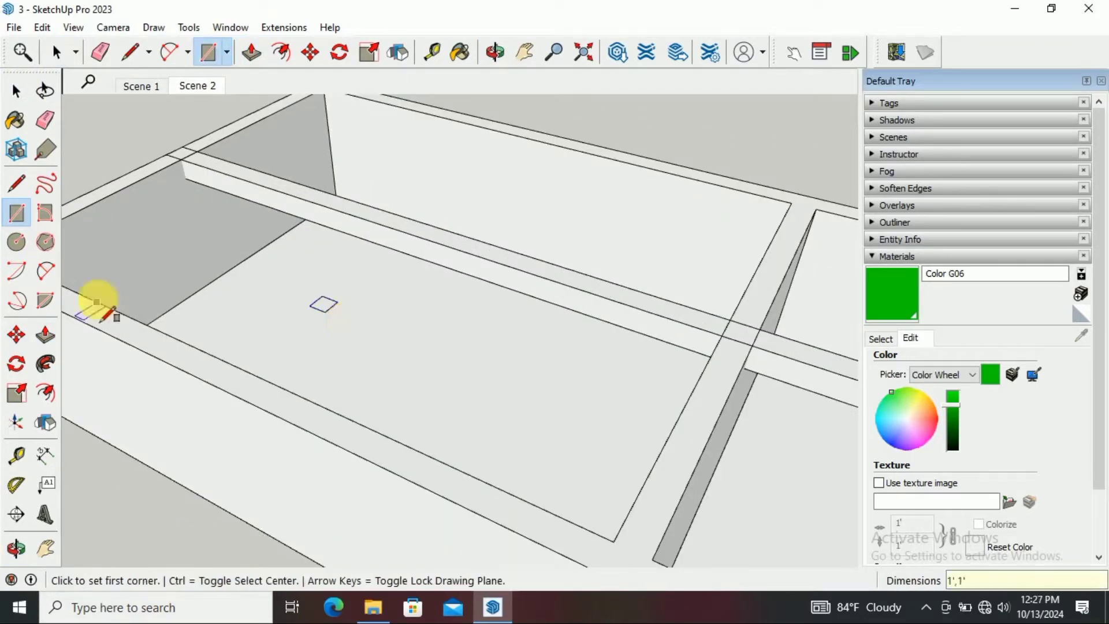
middle_drag(395, 254, 495, 231)
Make the post a group
key(m)
key(space)
right_click(458, 205)
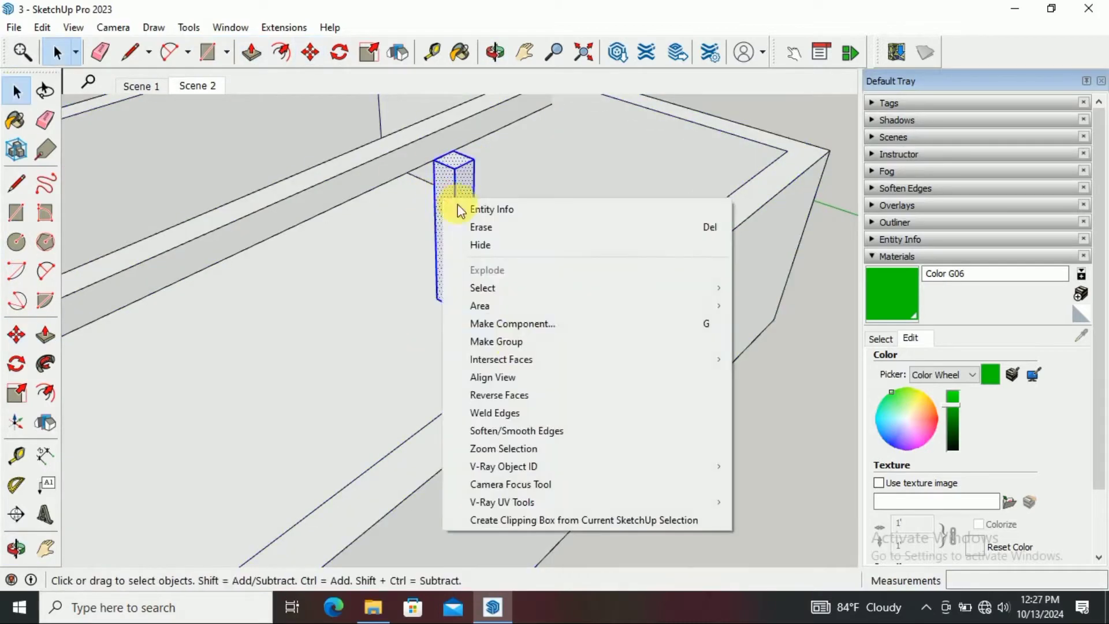
key(Escape)
click(16, 335)
scroll(404, 231, down, 3)
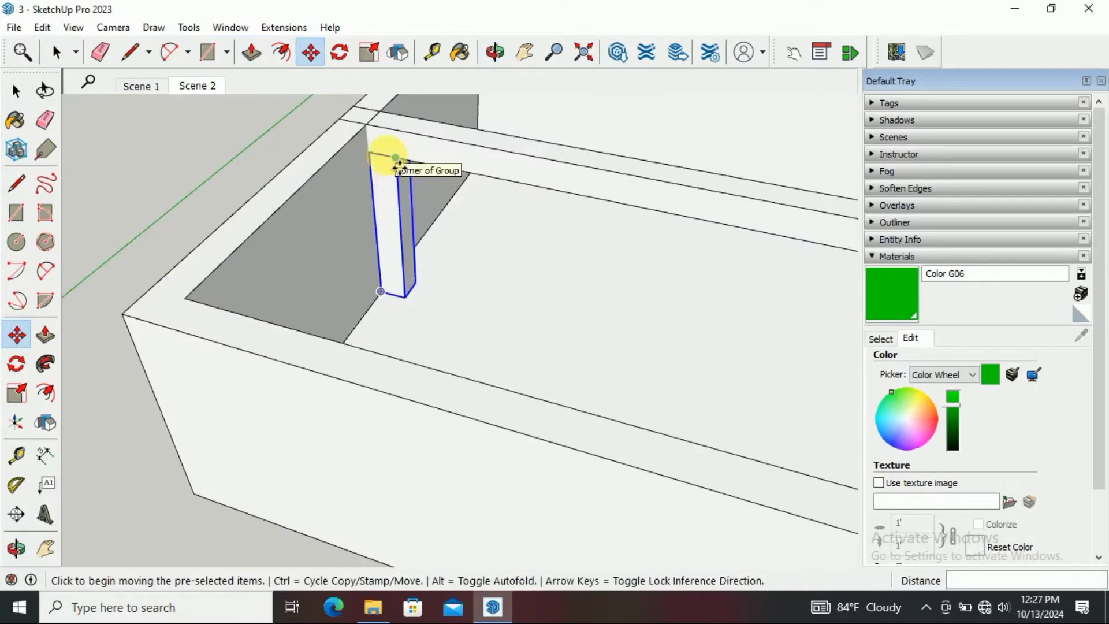
Move the post so it stands under the cross-beam
click(383, 162)
middle_drag(547, 216, 743, 240)
click(538, 364)
scroll(445, 354, down, 3)
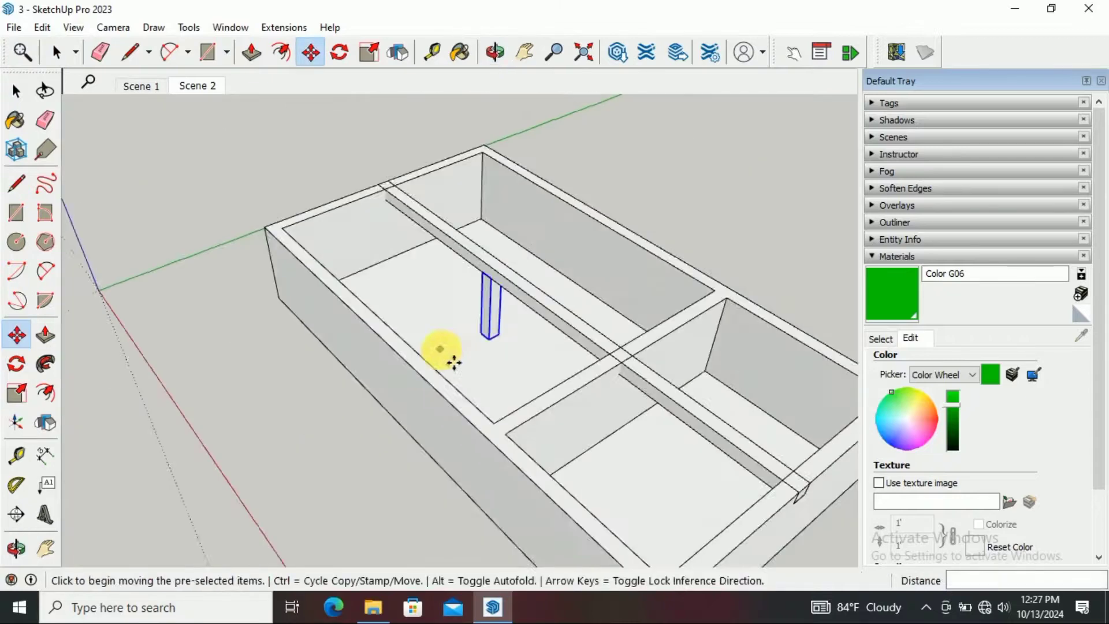
key(o)
drag(445, 354, 438, 258)
scroll(437, 258, up, 3)
Paint the cross-beam and post with the Wood Veneer 01 material
key(space)
click(438, 258)
click(880, 338)
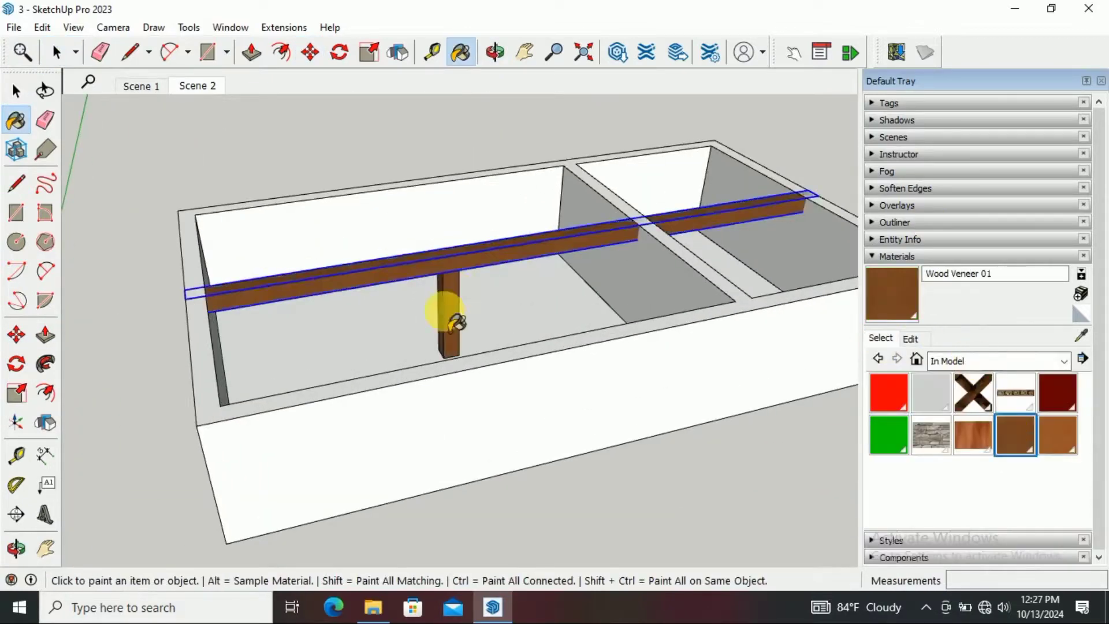
middle_drag(457, 322, 391, 223)
scroll(366, 240, down, 3)
Orbit around the box to view its end wall and long wall
key(space)
key(l)
scroll(537, 283, up, 4)
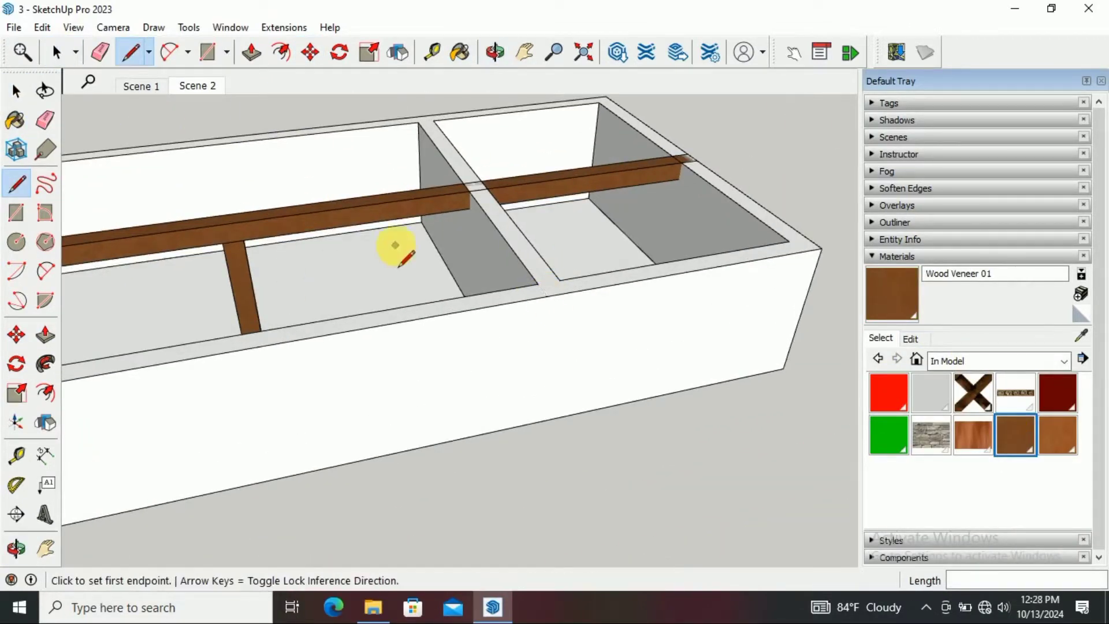
scroll(520, 322, up, 3)
scroll(527, 248, down, 2)
key(p)
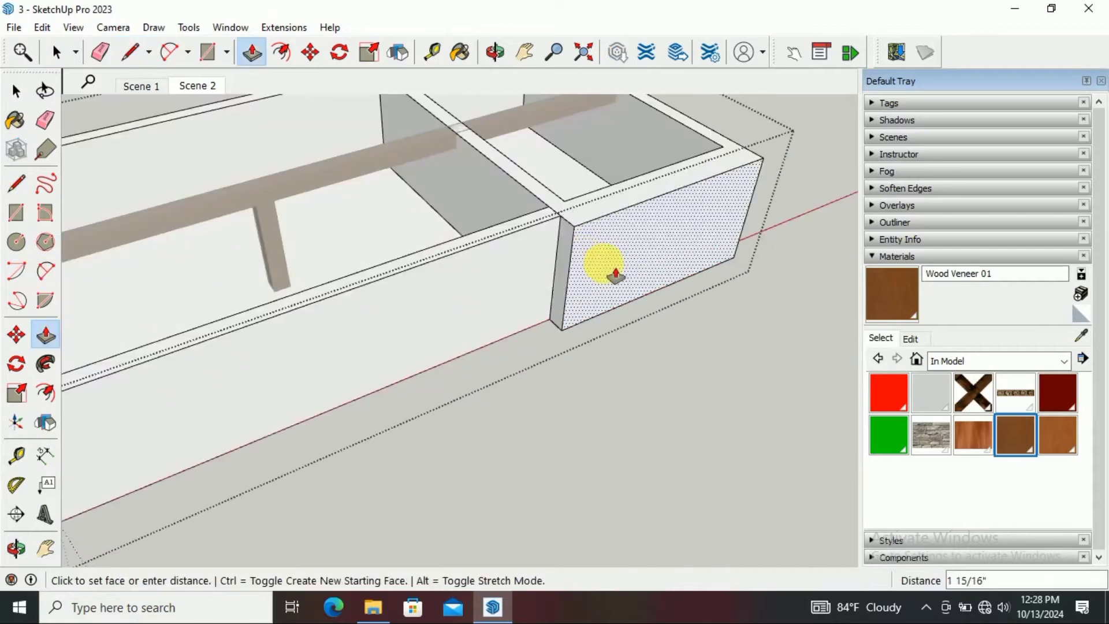
mouse_move(606, 267)
middle_down()
mouse_move(731, 254)
mouse_move(451, 136)
middle_up()
scroll(525, 240, down, 4)
key(e)
scroll(619, 254, up, 3)
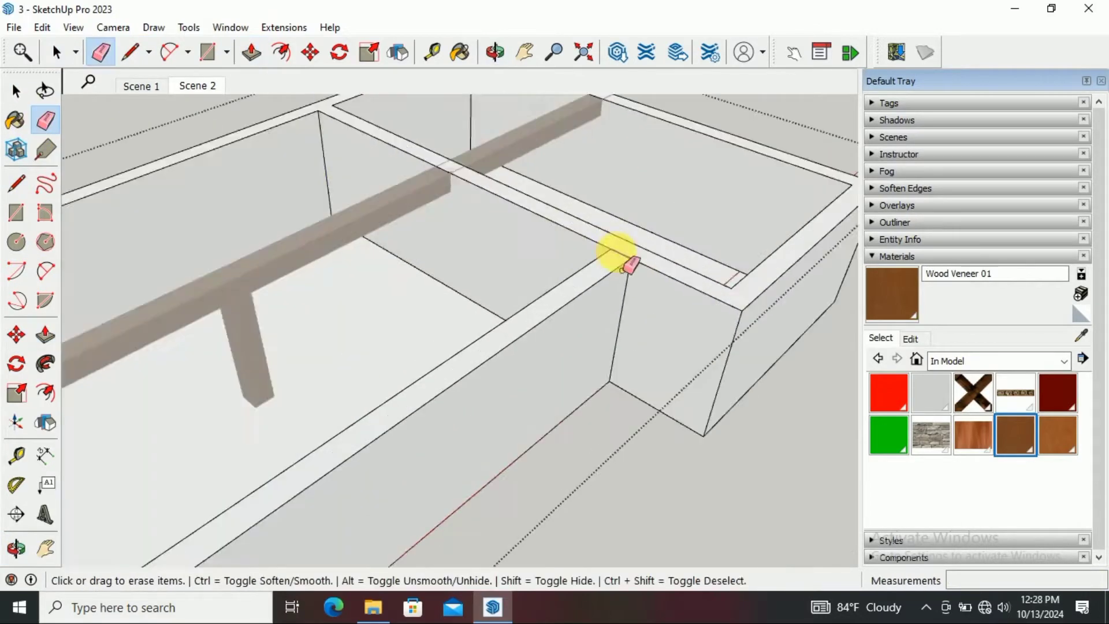
scroll(693, 287, down, 3)
middle_drag(207, 235, 372, 303)
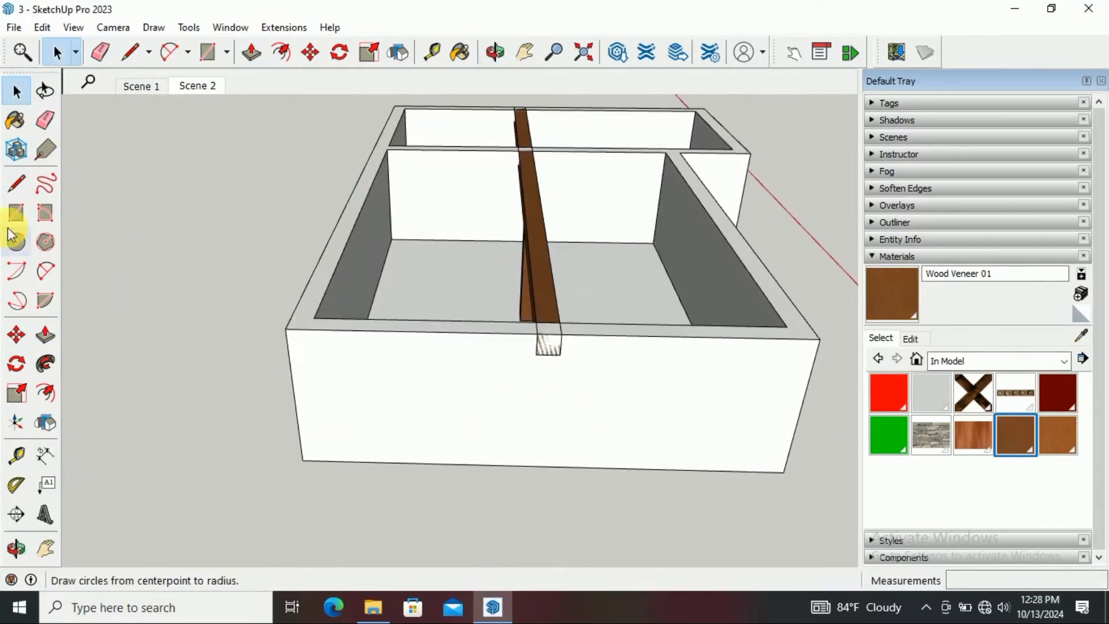
Draw a slat rectangle on the wall top and make it a component
click(16, 212)
scroll(317, 312, up, 5)
click(360, 353)
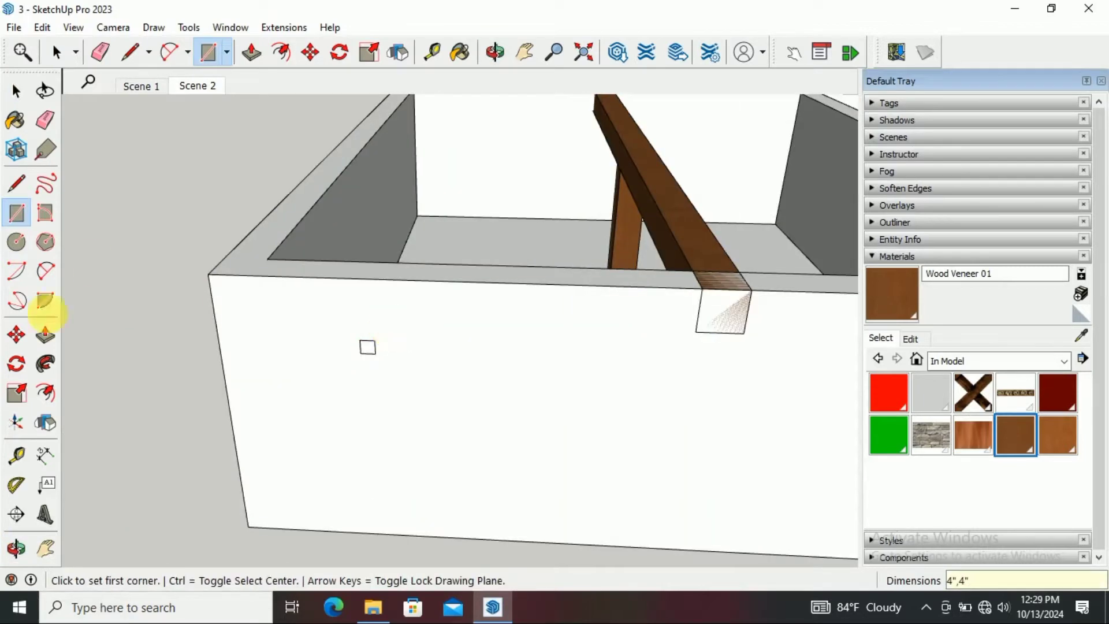
right_click(355, 375)
click(462, 185)
key(Return)
click(16, 363)
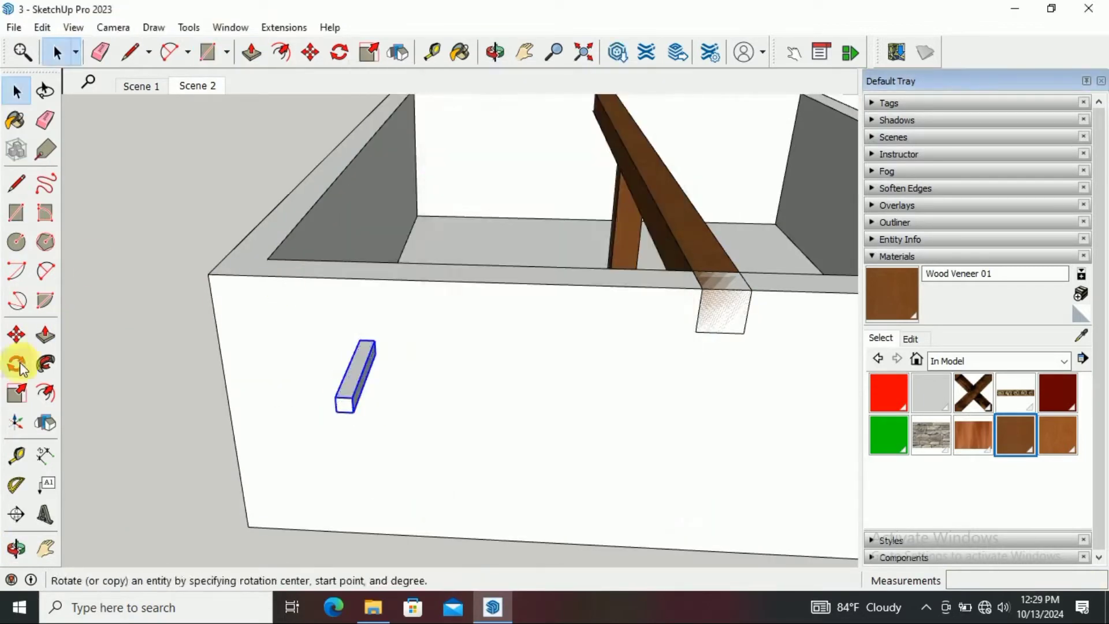
Push/pull the slat so it stretches across the whole box
scroll(361, 399, up, 3)
scroll(689, 222, down, 3)
click(16, 90)
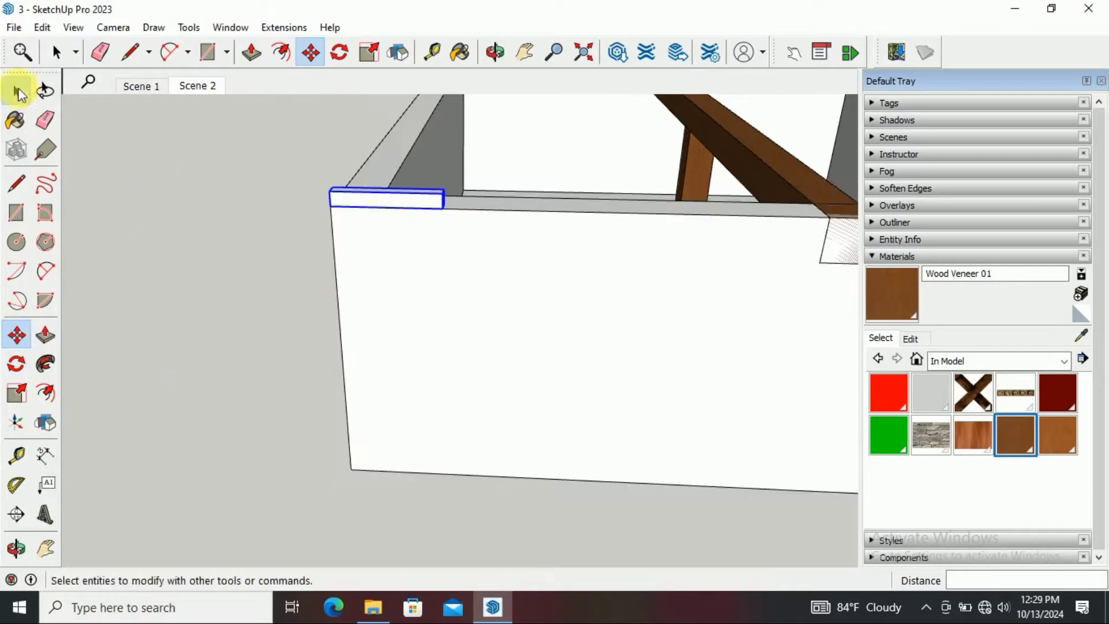
key(p)
scroll(396, 208, up, 4)
click(396, 208)
mouse_move(772, 194)
middle_down()
mouse_move(702, 371)
mouse_move(467, 324)
middle_up()
scroll(468, 323, up, 5)
click(468, 324)
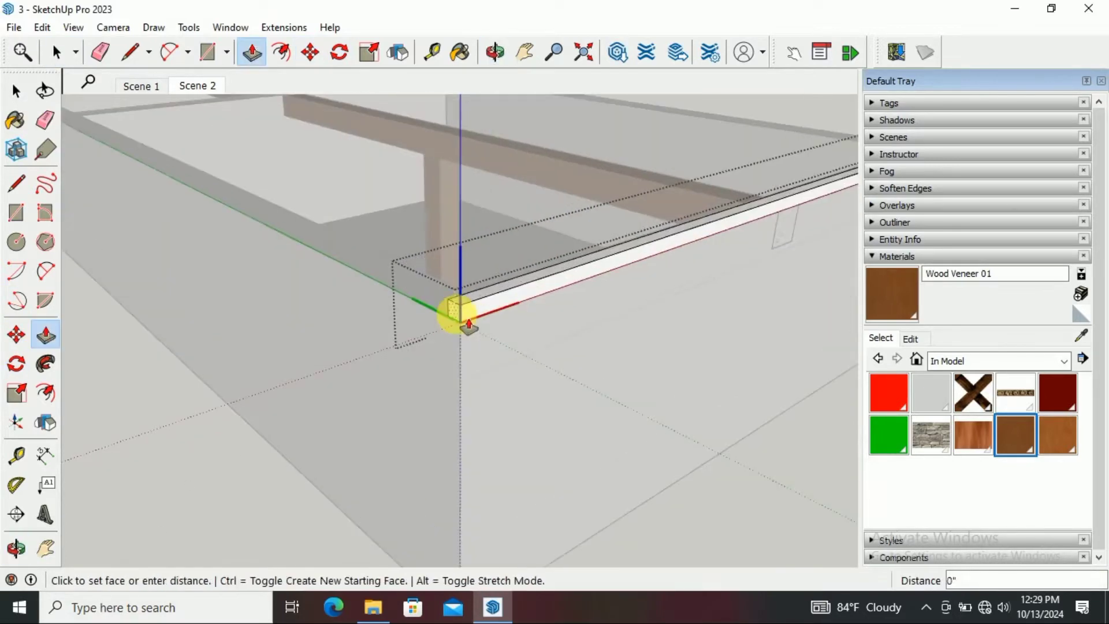
key(Return)
key(space)
scroll(495, 383, down, 5)
Select the slats and copy them along the wall at even spacing
click(693, 210)
key(m)
scroll(660, 421, up, 5)
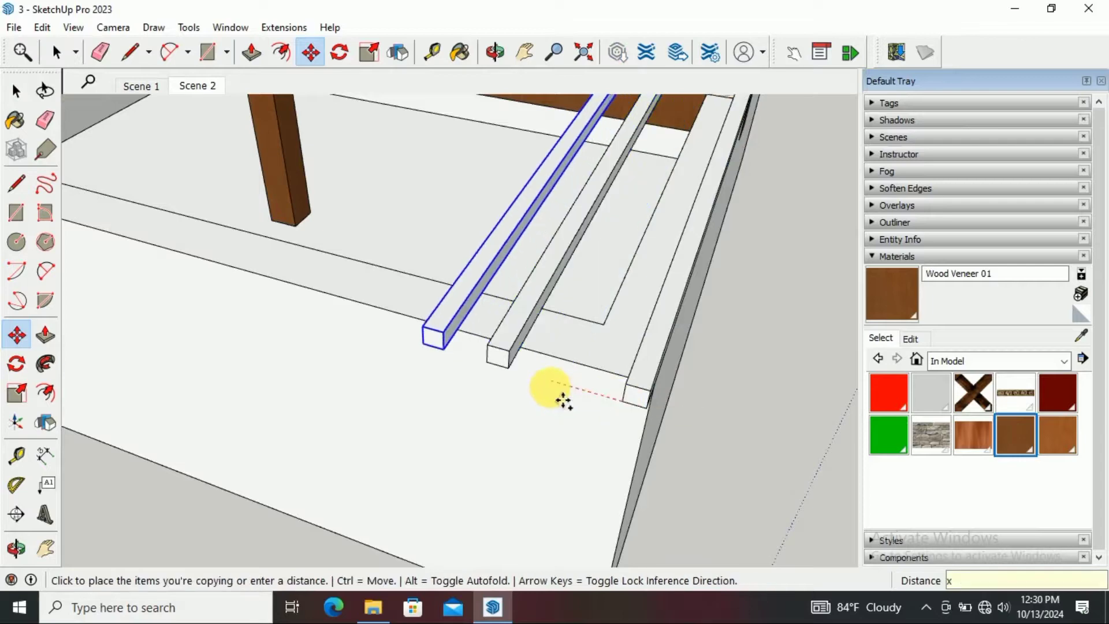
scroll(684, 384, down, 3)
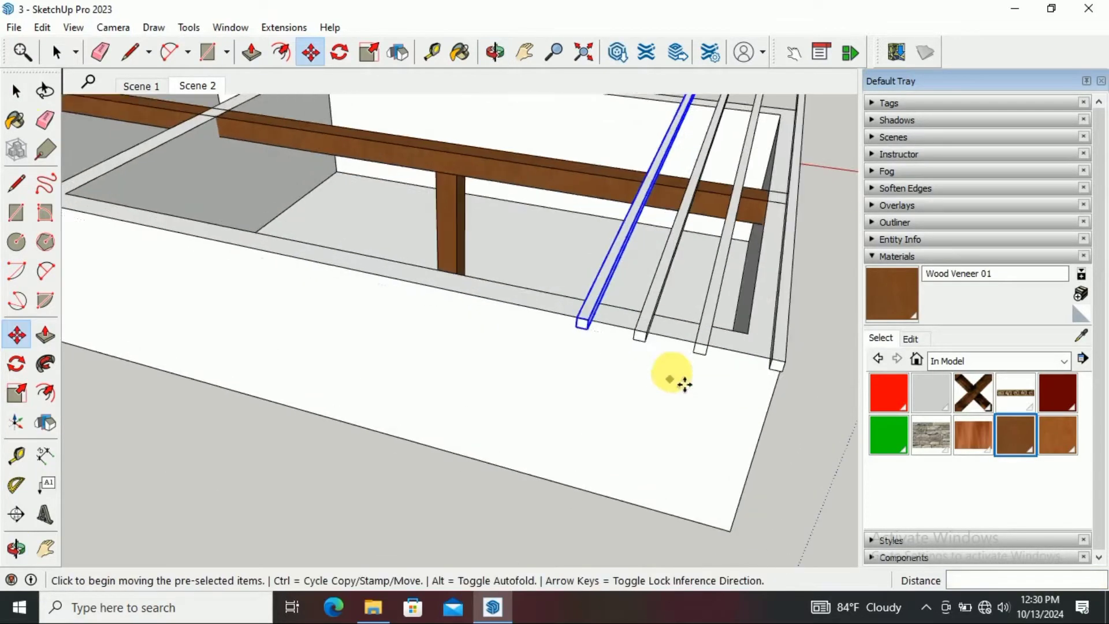
ctrl+click(693, 349)
key(m)
scroll(774, 368, up, 1)
mouse_move(329, 272)
middle_down()
mouse_move(619, 300)
mouse_move(359, 329)
mouse_move(587, 359)
mouse_move(350, 323)
middle_up()
key(Escape)
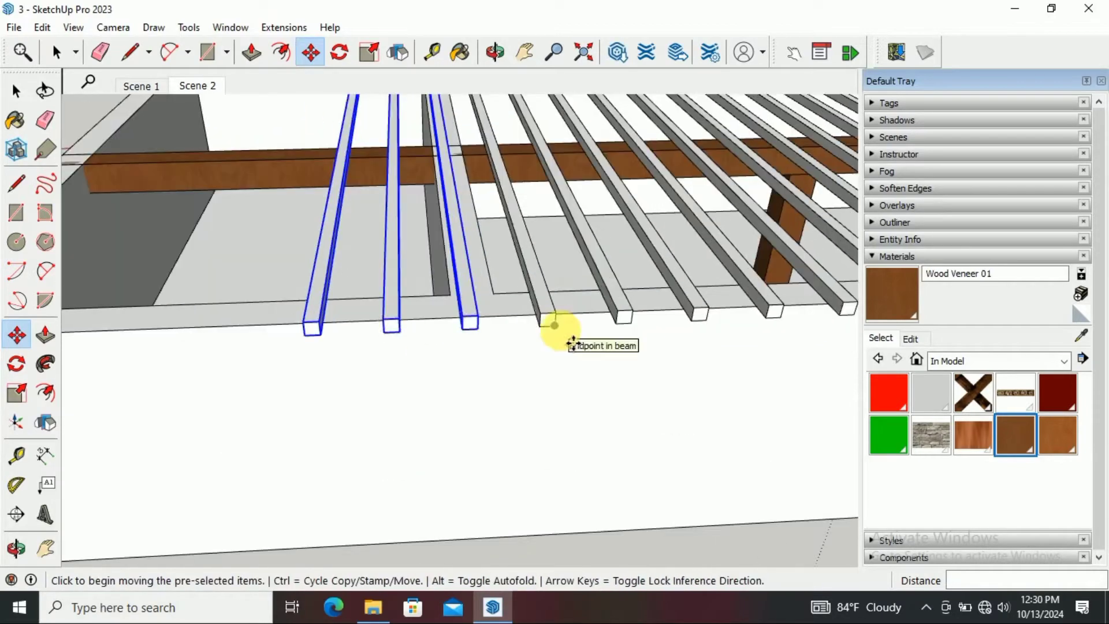
Orbit around the box to inspect the row of slats
key(space)
mouse_move(418, 321)
middle_down()
mouse_move(523, 337)
mouse_move(509, 372)
middle_up()
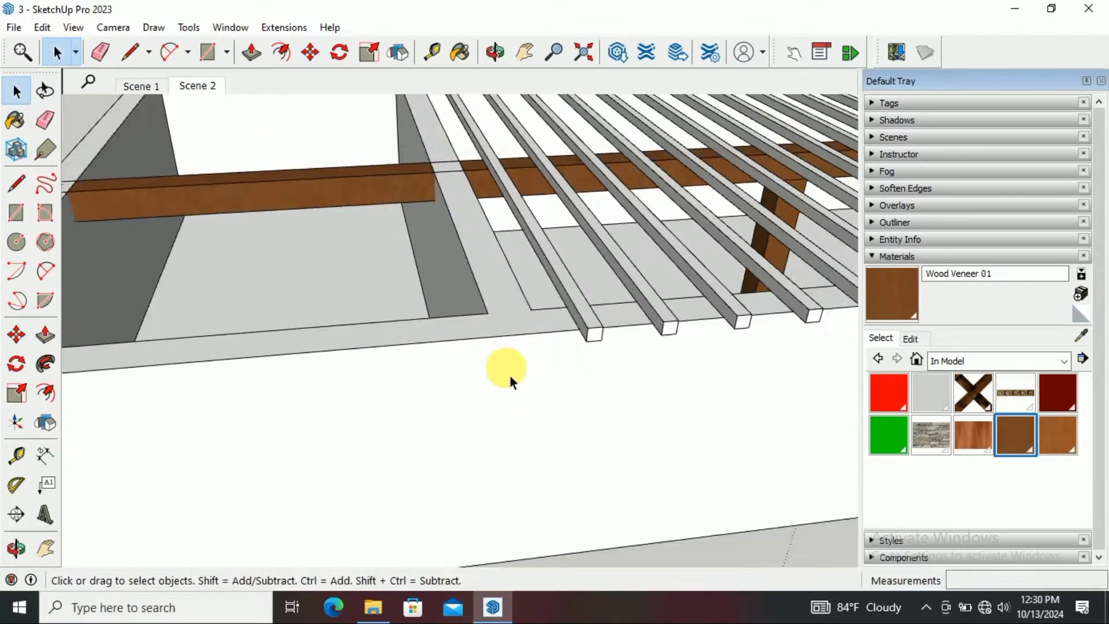
scroll(346, 376, down, 5)
middle_drag(194, 377, 609, 411)
scroll(609, 411, up, 5)
Make the ceiling stick a component
key(r)
scroll(498, 399, up, 3)
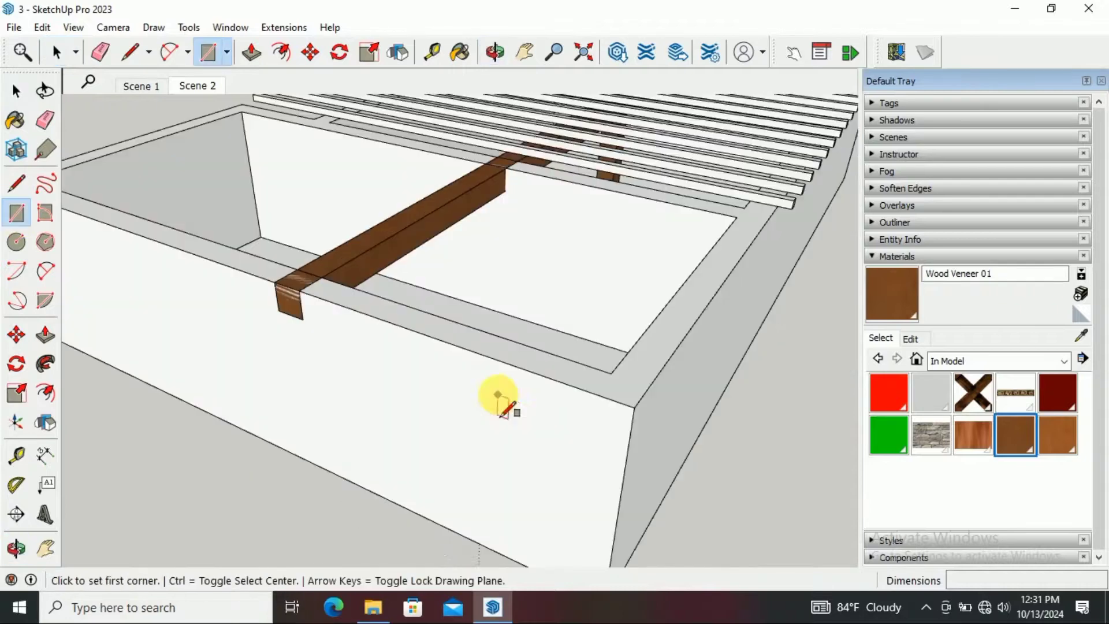
triple_click(485, 418)
key(g)
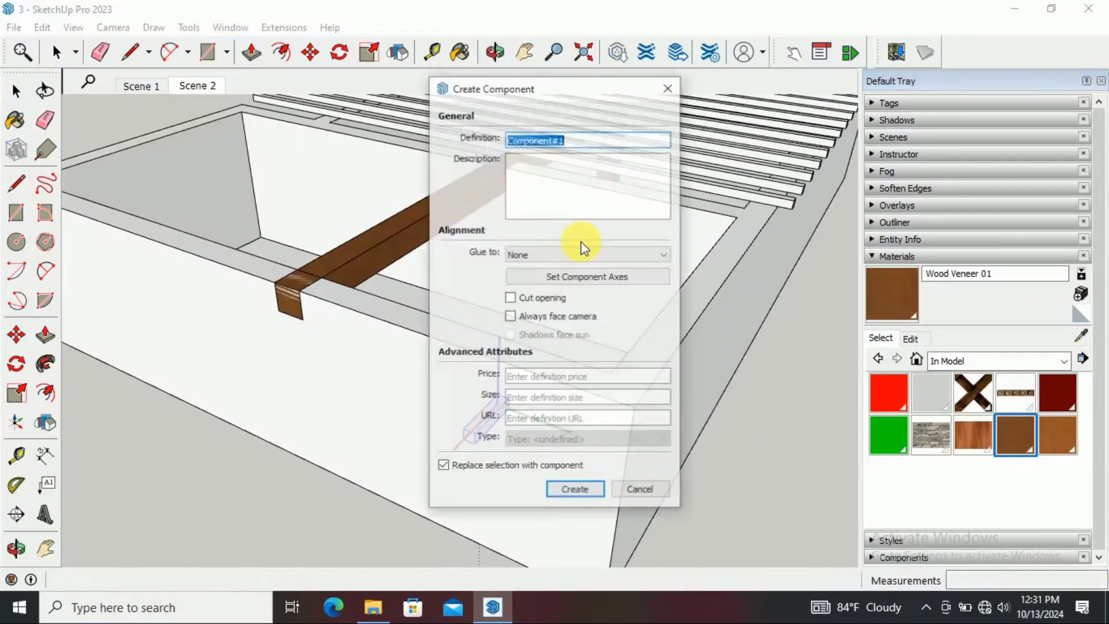
click(574, 488)
key(Return)
text(6)
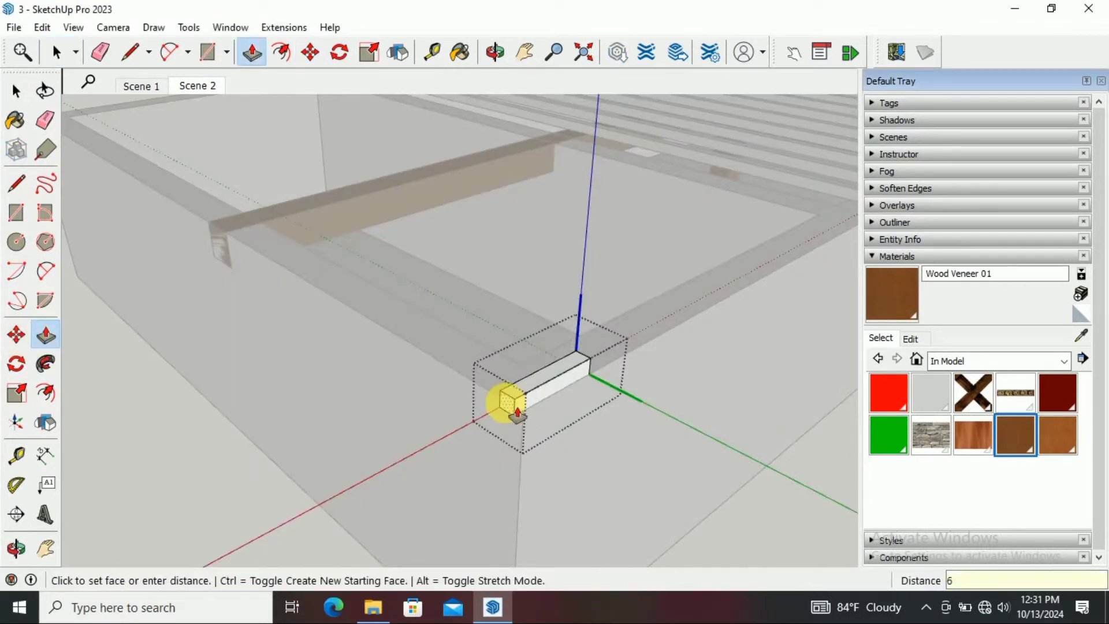
Lengthen the stick with Push/Pull inside the component
key(Return)
click(440, 409)
click(743, 440)
key(space)
middle_drag(587, 396, 767, 393)
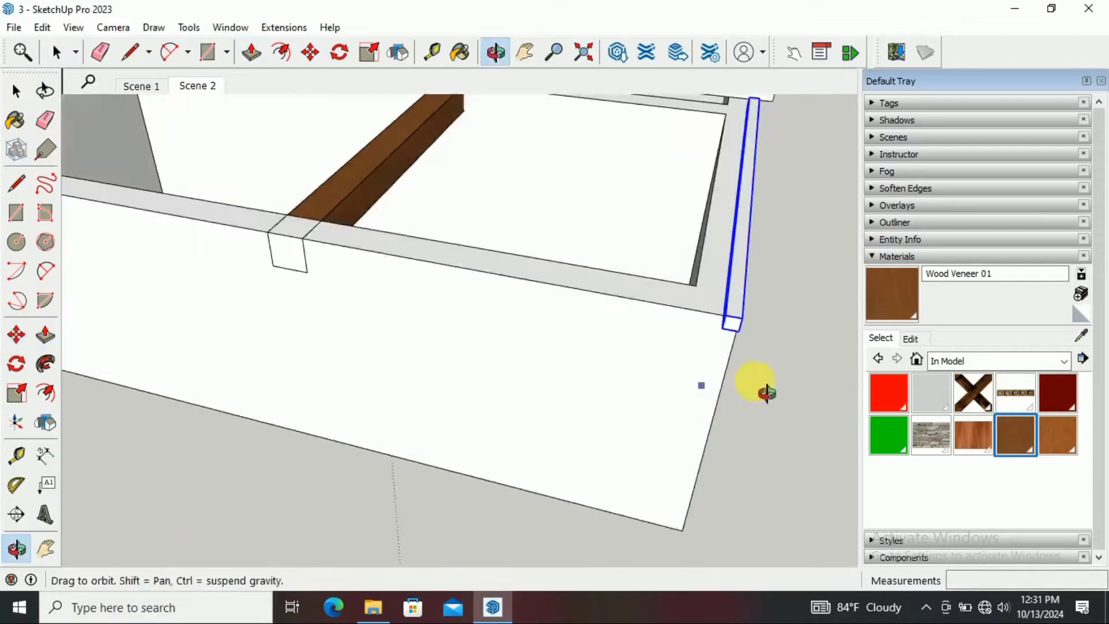
Copy the stick along the side wall using Move with Ctrl
key(m)
click(742, 291)
key(ctrl)
scroll(575, 280, down, 3)
click(743, 434)
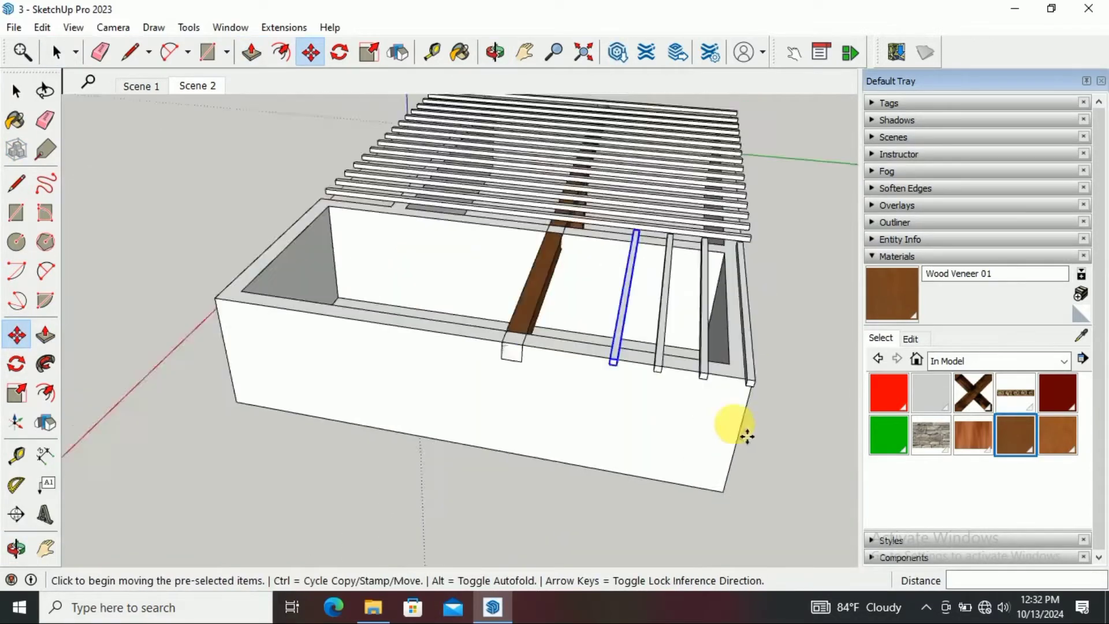
scroll(743, 433, up, 4)
click(640, 370)
Copy the selected sticks 8' along to cover the second box
key(m)
scroll(657, 389, up, 3)
click(723, 389)
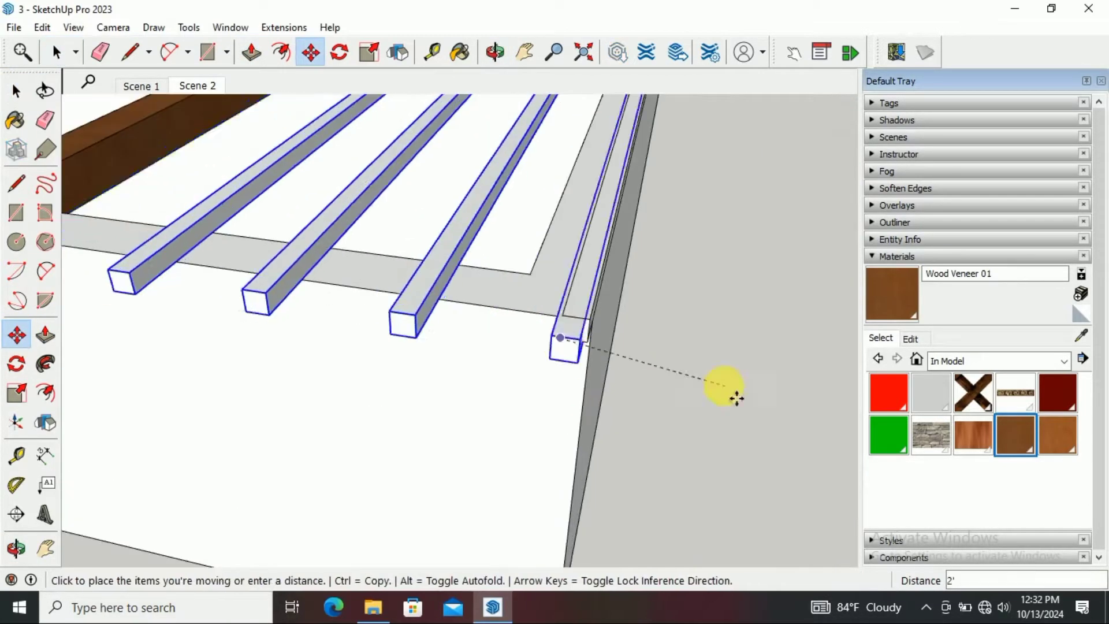
scroll(691, 376, down, 3)
key(ctrl)
click(465, 350)
scroll(440, 335, down, 3)
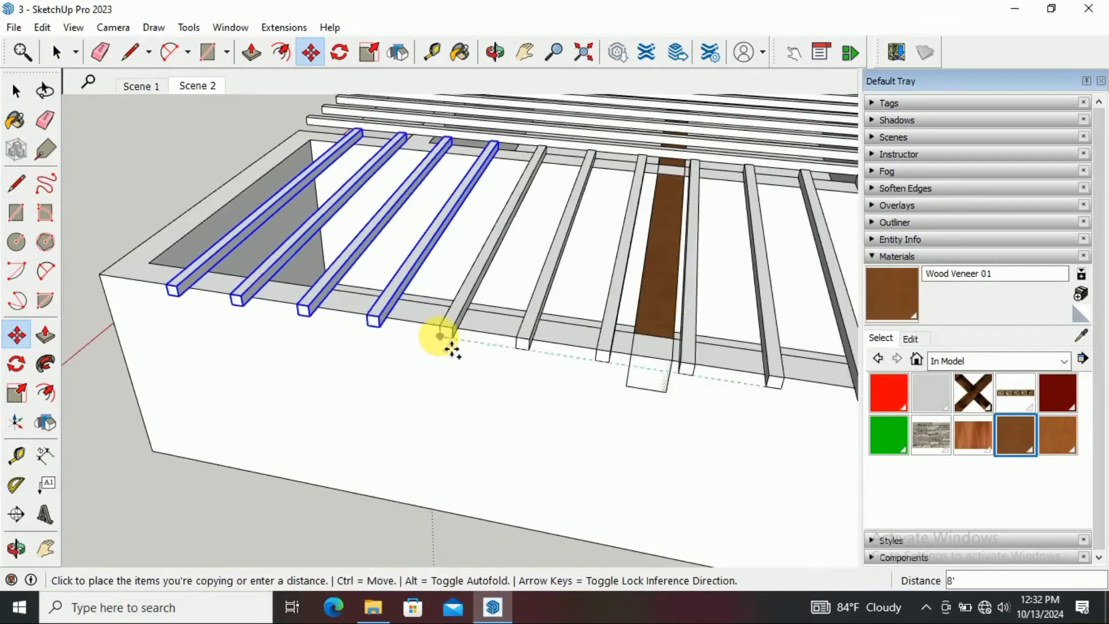
scroll(339, 310, down, 2)
scroll(430, 341, up, 4)
scroll(404, 341, down, 3)
Orbit around the building to check the stick framing over both boxes
middle_drag(364, 342, 451, 354)
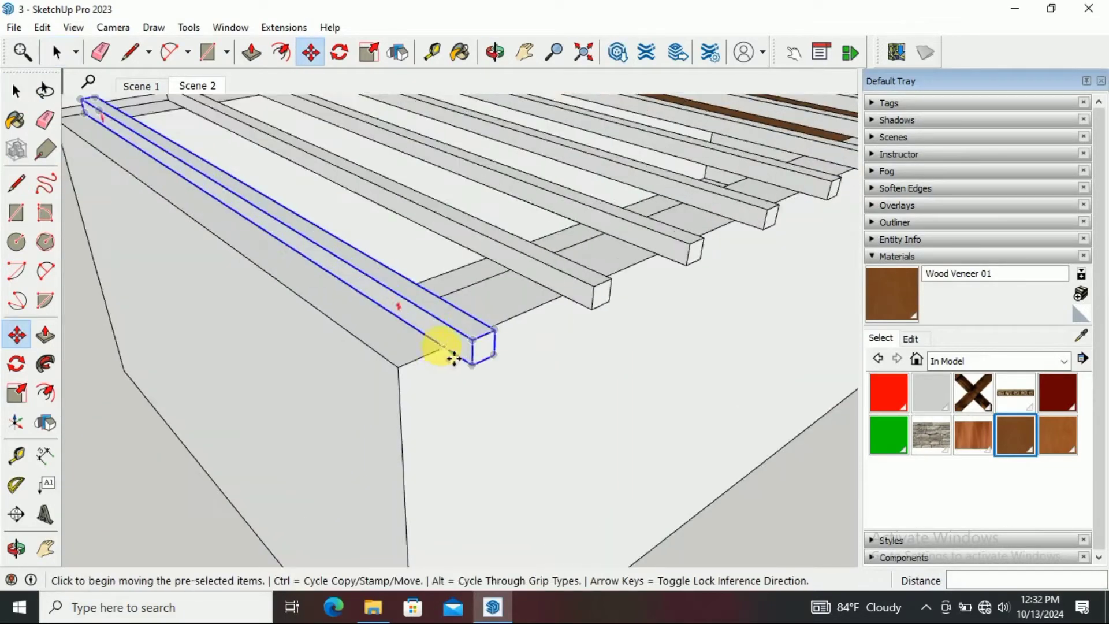
scroll(462, 375, down, 2)
scroll(491, 408, down, 3)
key(space)
middle_drag(82, 139, 612, 364)
scroll(611, 362, down, 3)
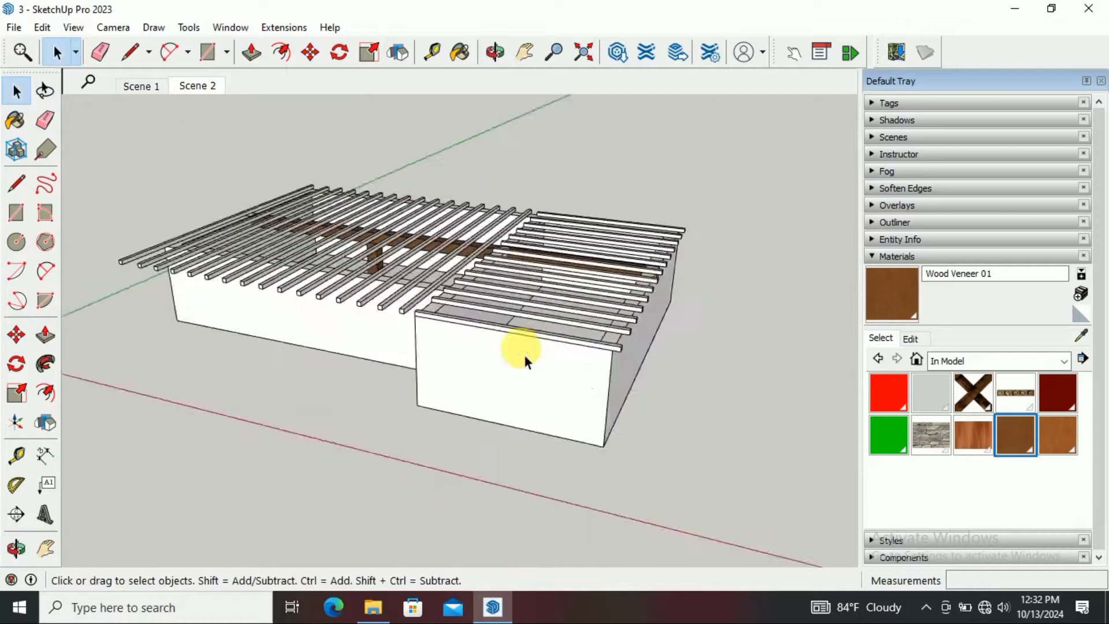
mouse_move(522, 352)
middle_down()
mouse_move(441, 375)
mouse_move(474, 359)
middle_up()
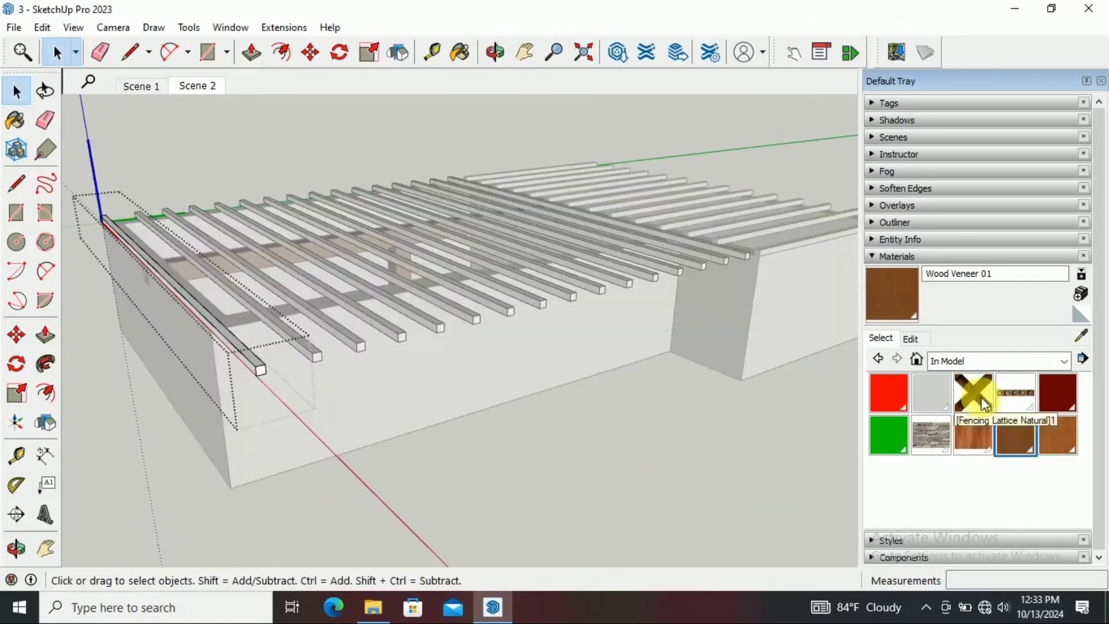
Paint the top and lower ceiling stick layers with Wood_Cherry_Original1
middle_drag(264, 369, 255, 205)
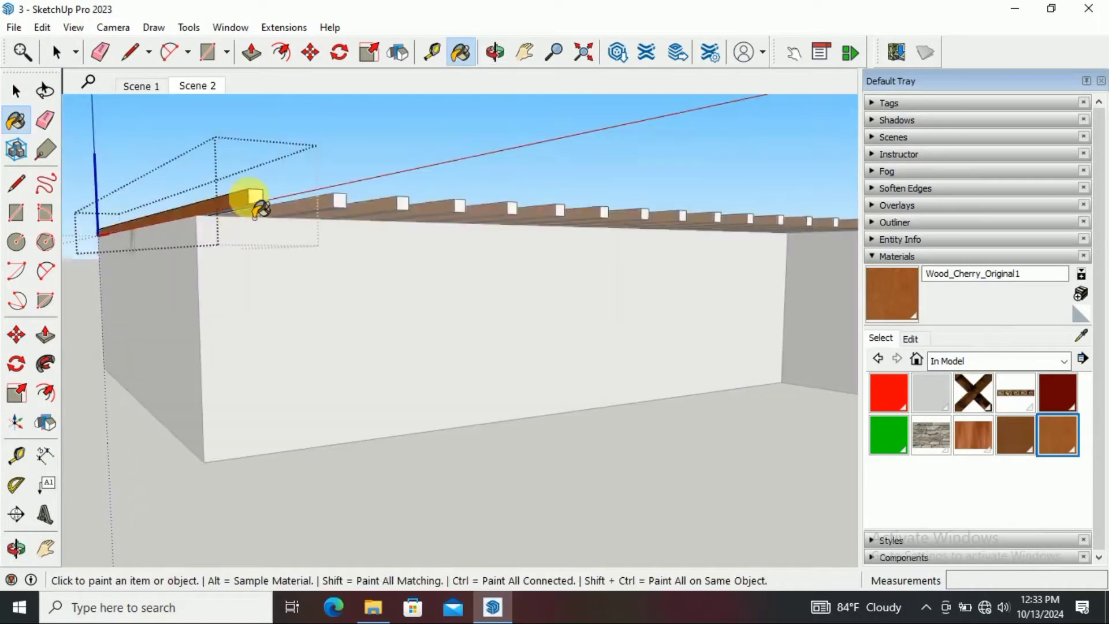
scroll(256, 206, down, 3)
click(495, 384)
key(space)
mouse_move(495, 384)
middle_down()
mouse_move(452, 414)
mouse_move(703, 397)
mouse_move(383, 384)
mouse_move(395, 478)
middle_up()
key(b)
click(404, 391)
key(space)
key(space)
Select the window component and pick it up to move it
scroll(309, 384, down, 3)
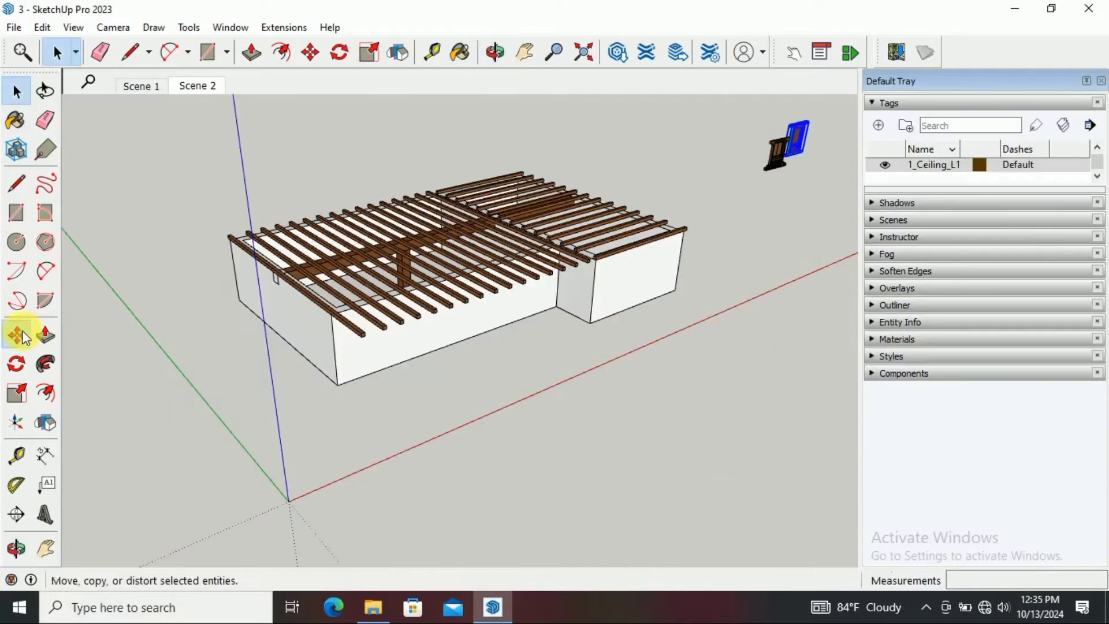
click(20, 334)
click(757, 243)
scroll(441, 324, up, 5)
Set the window down on the wall and scale it uniformly
click(440, 324)
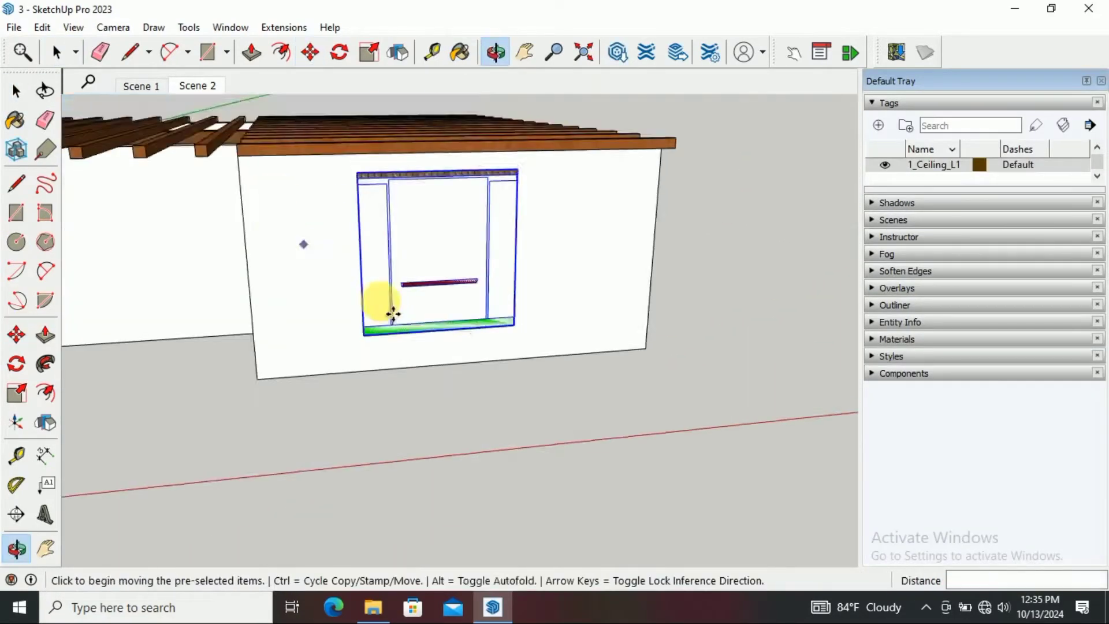
click(391, 312)
scroll(497, 292, down, 2)
scroll(471, 315, up, 3)
scroll(617, 302, down, 2)
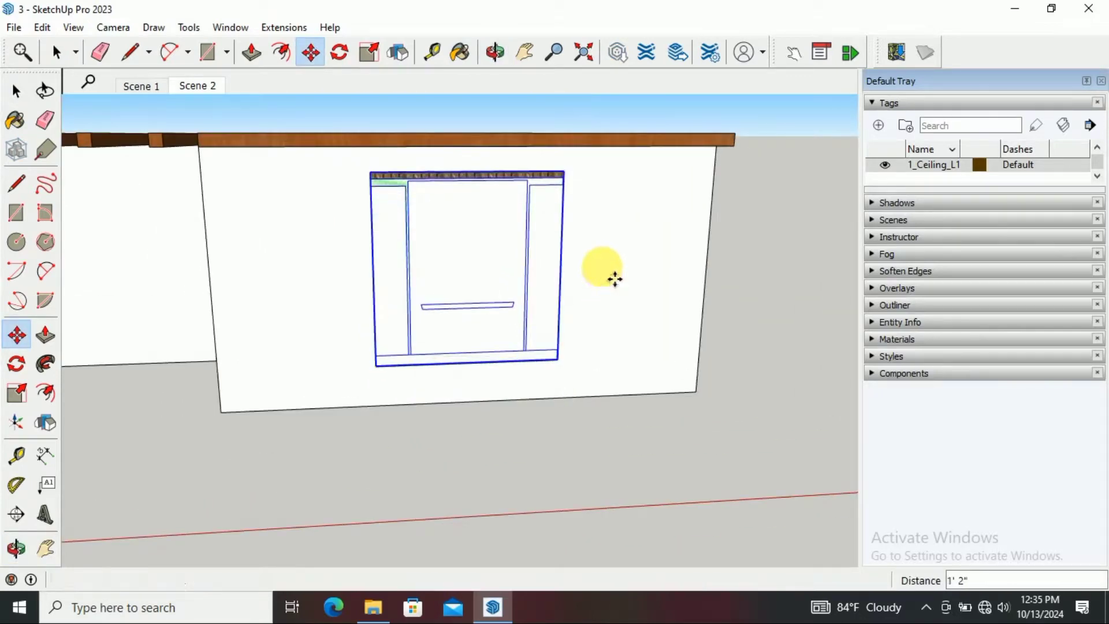
click(531, 205)
mouse_move(530, 205)
middle_down()
mouse_move(593, 299)
mouse_move(296, 463)
mouse_move(81, 304)
middle_up()
Move the window by its corner into the right box's wall
key(m)
click(512, 349)
mouse_move(512, 350)
middle_down()
mouse_move(518, 264)
mouse_move(538, 419)
middle_up()
click(571, 361)
Start a line at the window's corner, then cancel it after viewing the sill
key(space)
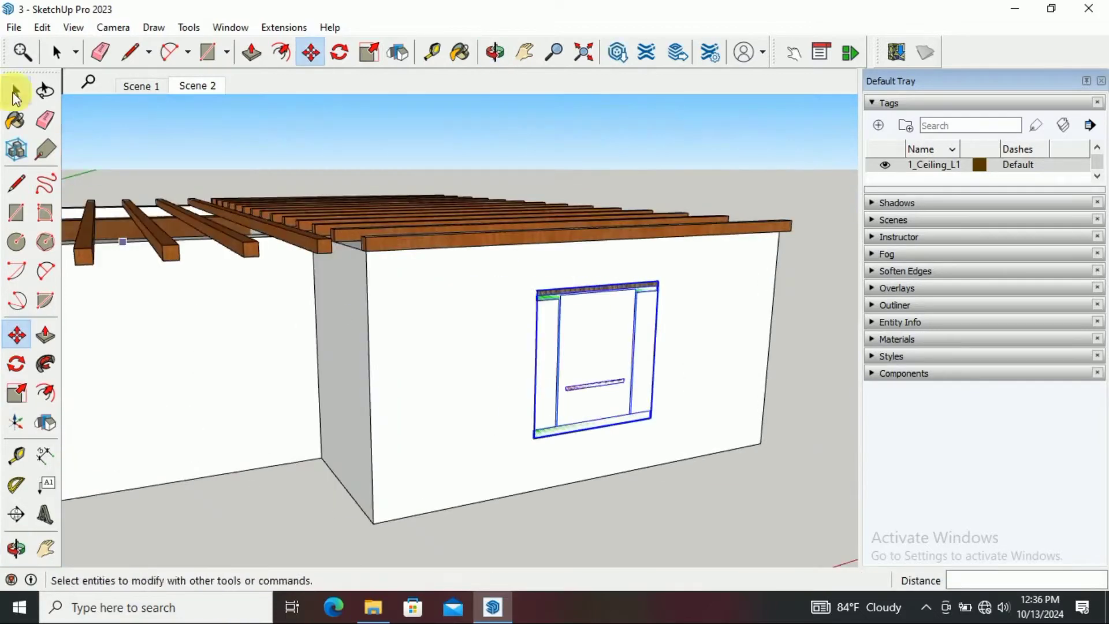
key(l)
click(536, 399)
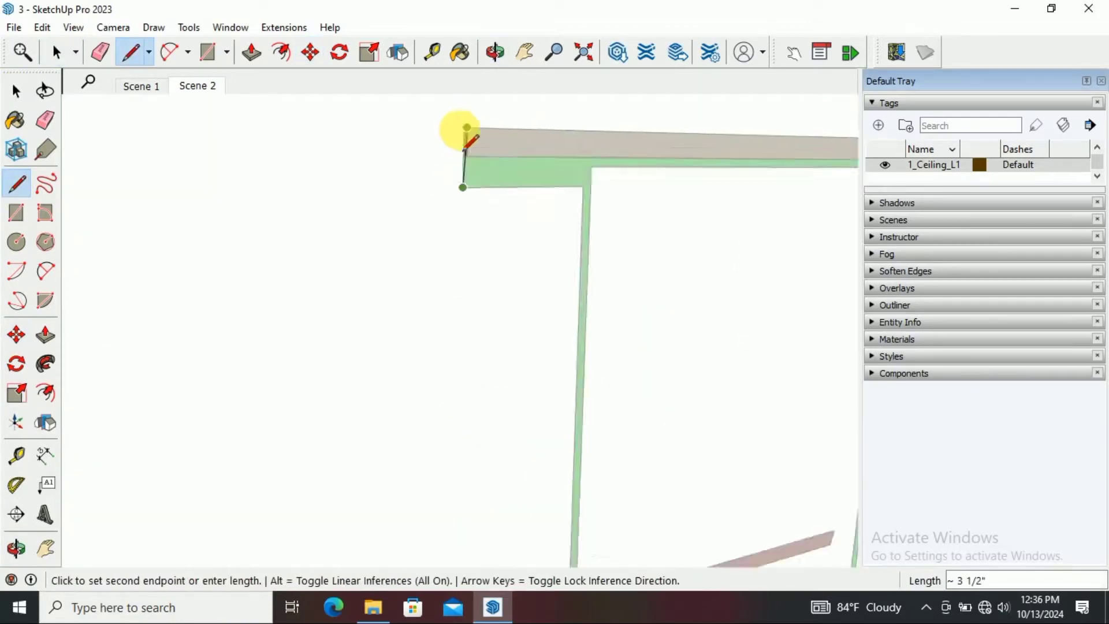
scroll(466, 142, down, 5)
middle_drag(451, 365, 686, 354)
scroll(243, 439, up, 2)
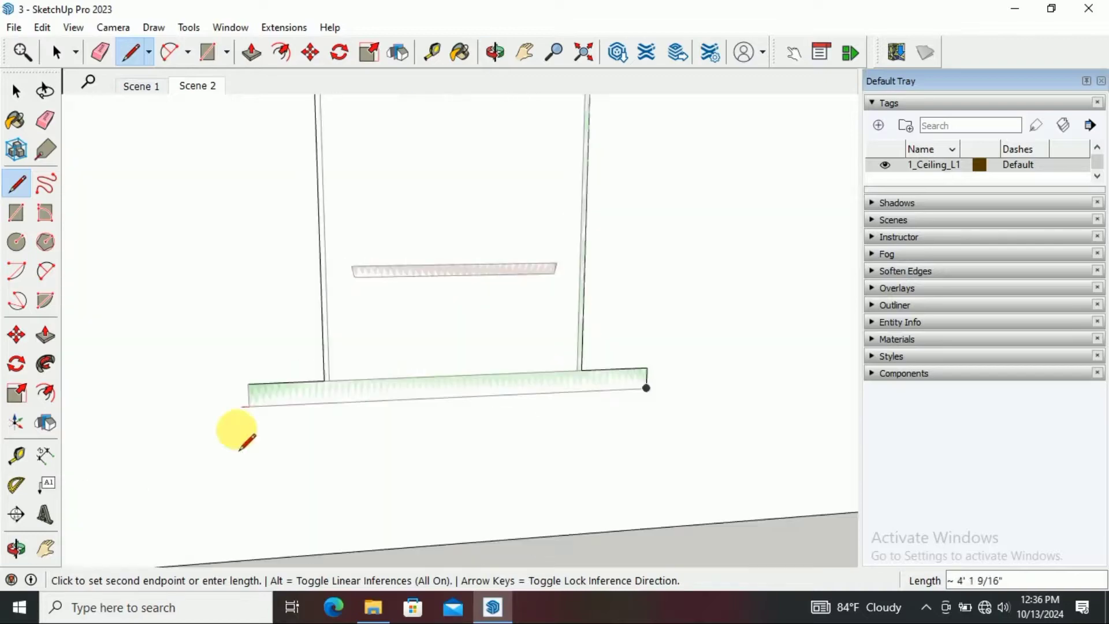
mouse_move(240, 449)
middle_down()
mouse_move(268, 408)
mouse_move(396, 431)
mouse_move(452, 318)
mouse_move(550, 432)
mouse_move(433, 370)
middle_up()
key(p)
Reposition the window on the wall, moving it from its sill corner
scroll(578, 387, up, 3)
key(m)
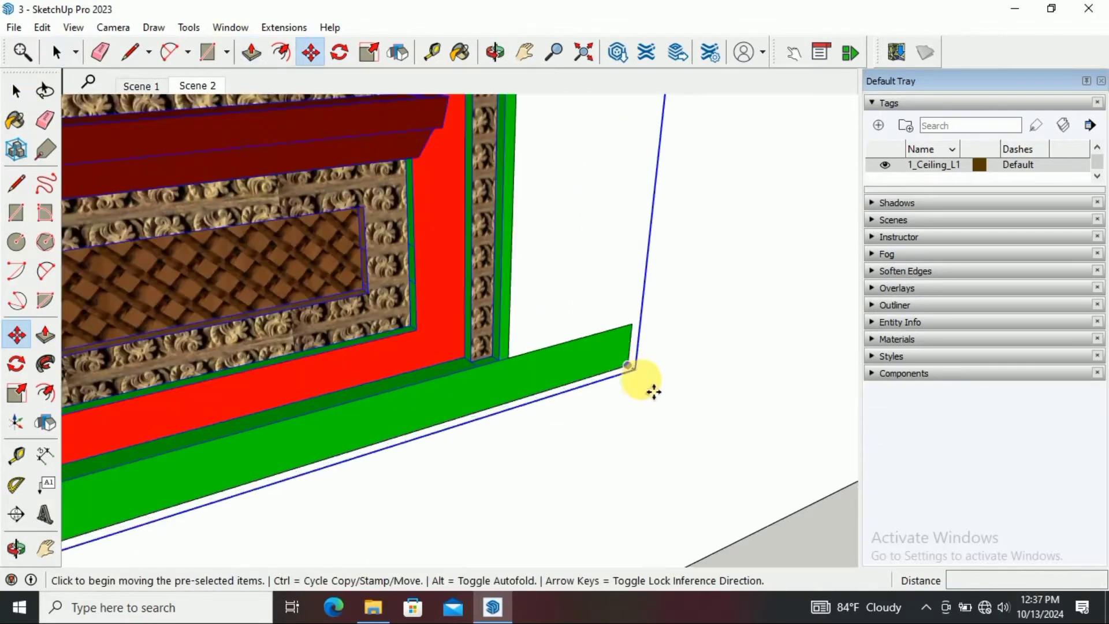
click(629, 365)
scroll(577, 405, down, 5)
mouse_move(578, 404)
middle_down()
mouse_move(519, 441)
mouse_move(649, 461)
mouse_move(600, 426)
middle_up()
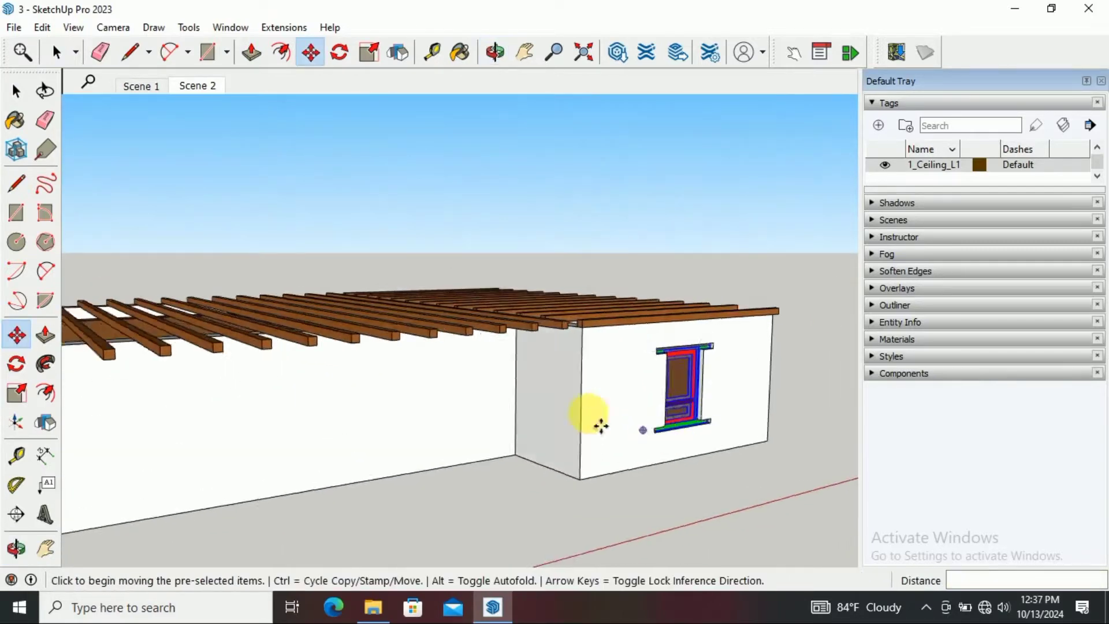
scroll(619, 271, down, 3)
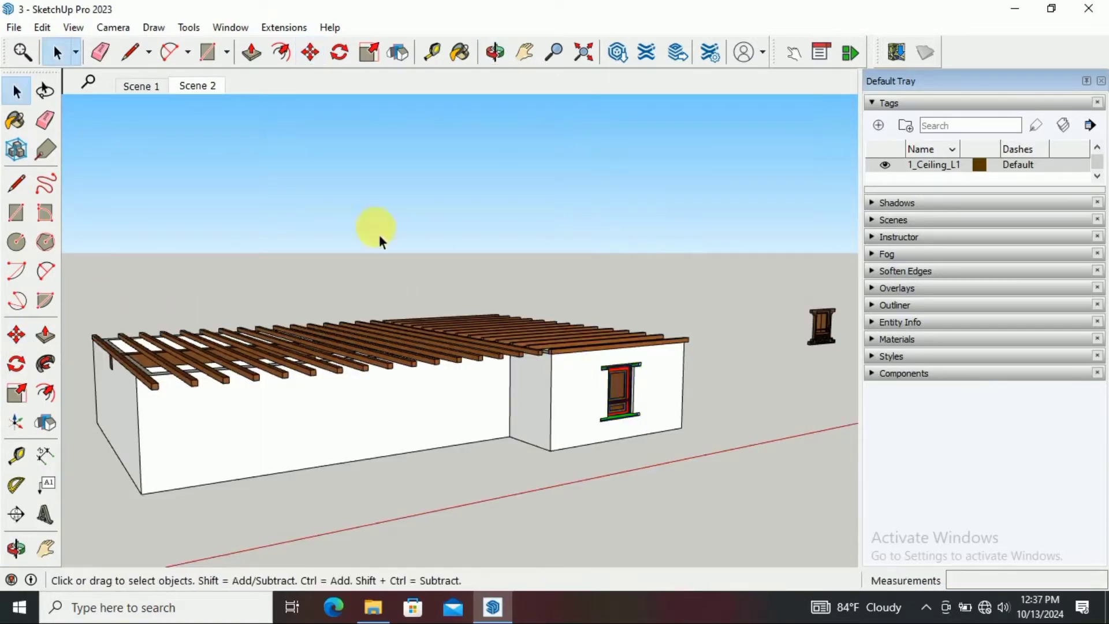
scroll(601, 369, up, 3)
mouse_move(601, 369)
middle_down()
mouse_move(594, 428)
mouse_move(792, 376)
mouse_move(564, 242)
mouse_move(495, 379)
mouse_move(475, 376)
middle_up()
scroll(565, 242, up, 5)
scroll(508, 347, down, 5)
scroll(496, 317, up, 2)
scroll(497, 362, down, 2)
scroll(475, 376, up, 3)
scroll(476, 376, up, 2)
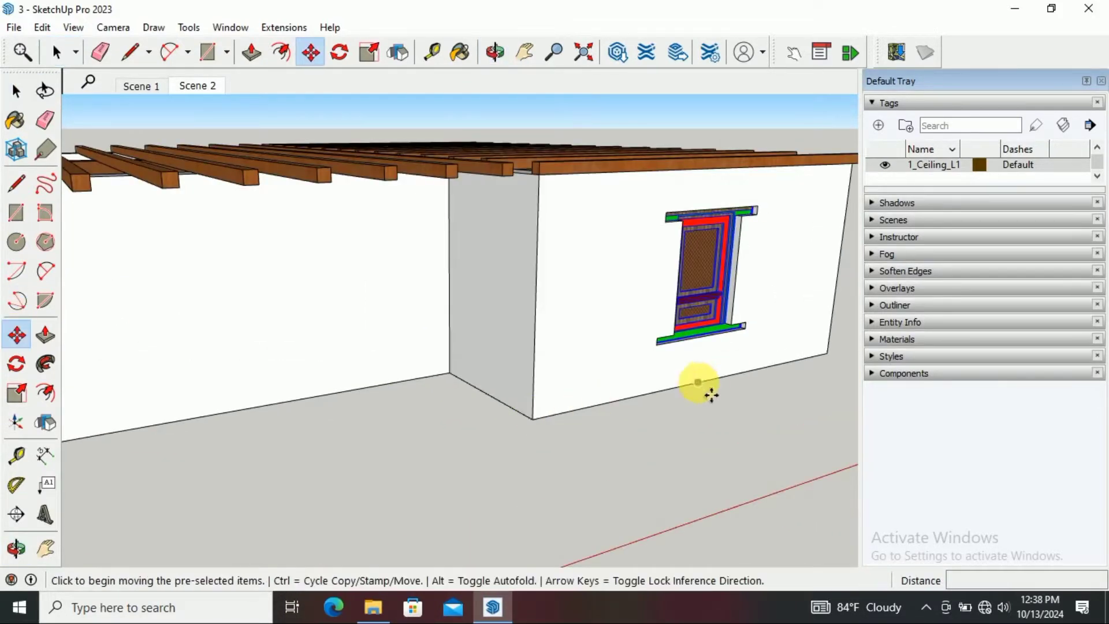
Copy the window twice along the long front wall
click(698, 382)
key(ctrl)
scroll(575, 378, down, 3)
middle_drag(335, 442, 371, 476)
scroll(371, 475, up, 3)
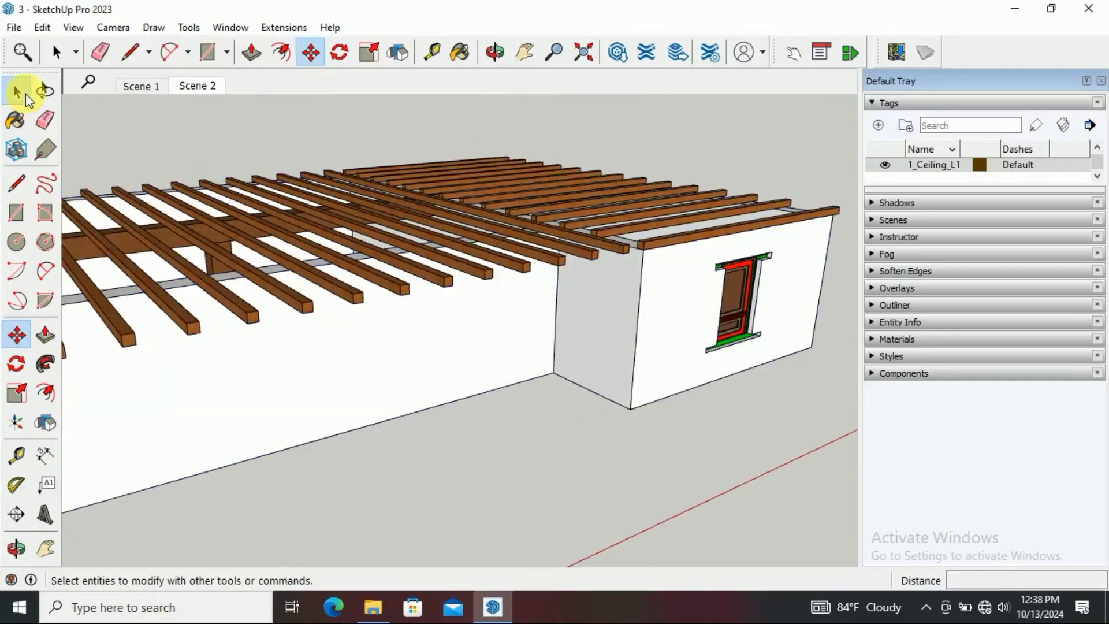
middle_drag(693, 375, 747, 386)
middle_drag(484, 477, 555, 391)
scroll(433, 366, down, 3)
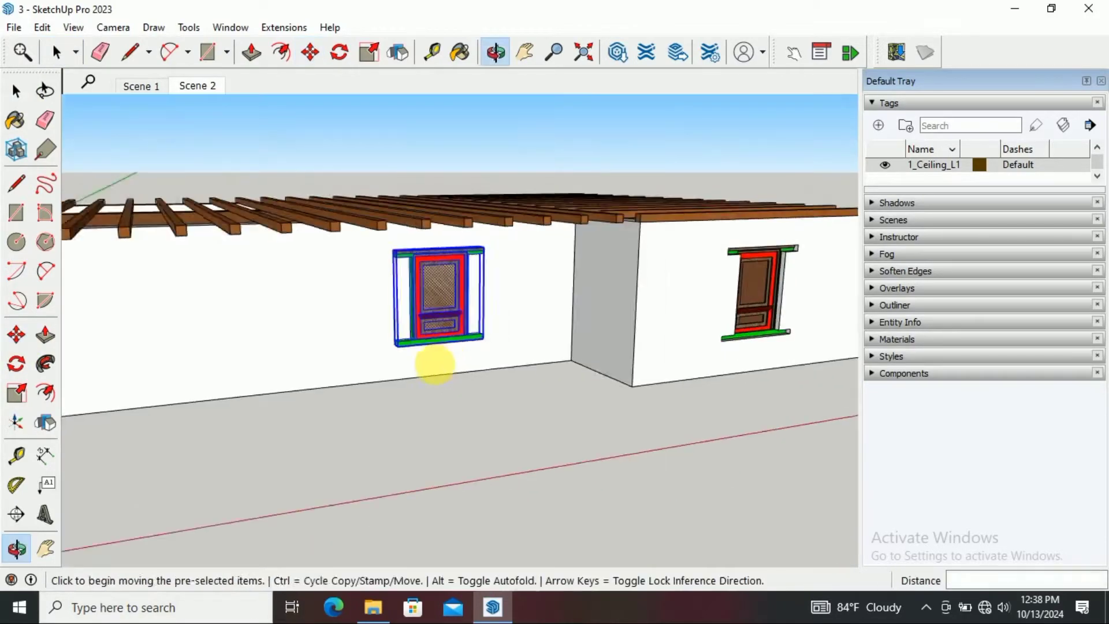
middle_drag(433, 366, 320, 379)
key(space)
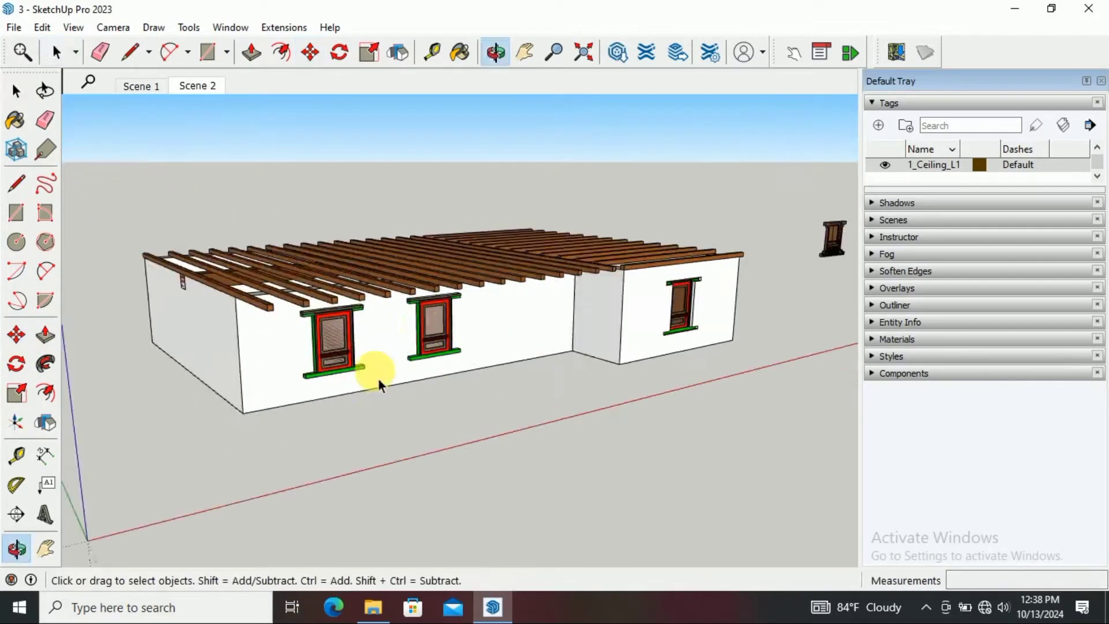
scroll(371, 371, up, 3)
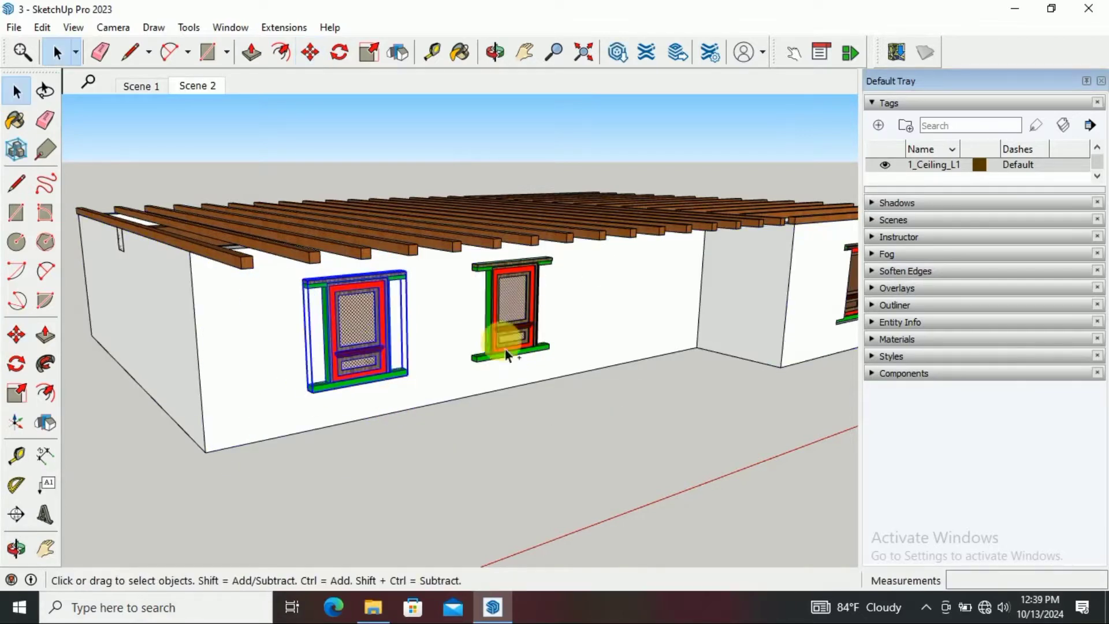
Draw a line at the corner of a window header
scroll(154, 240, up, 3)
key(l)
scroll(223, 218, up, 3)
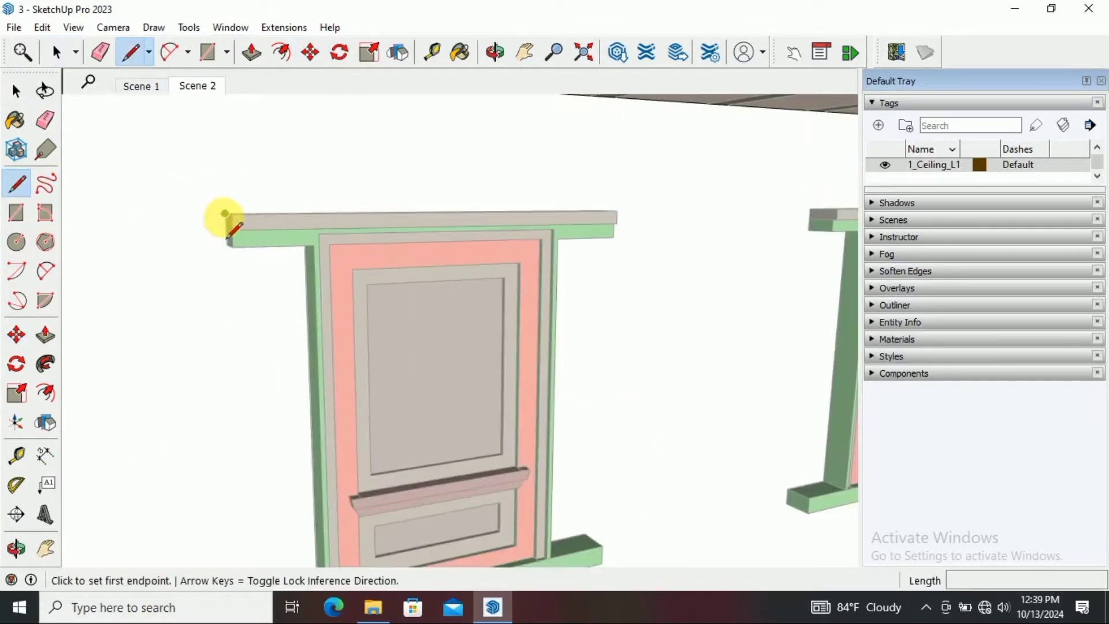
middle_drag(223, 217, 354, 230)
click(337, 173)
middle_drag(344, 479, 404, 404)
scroll(416, 403, up, 3)
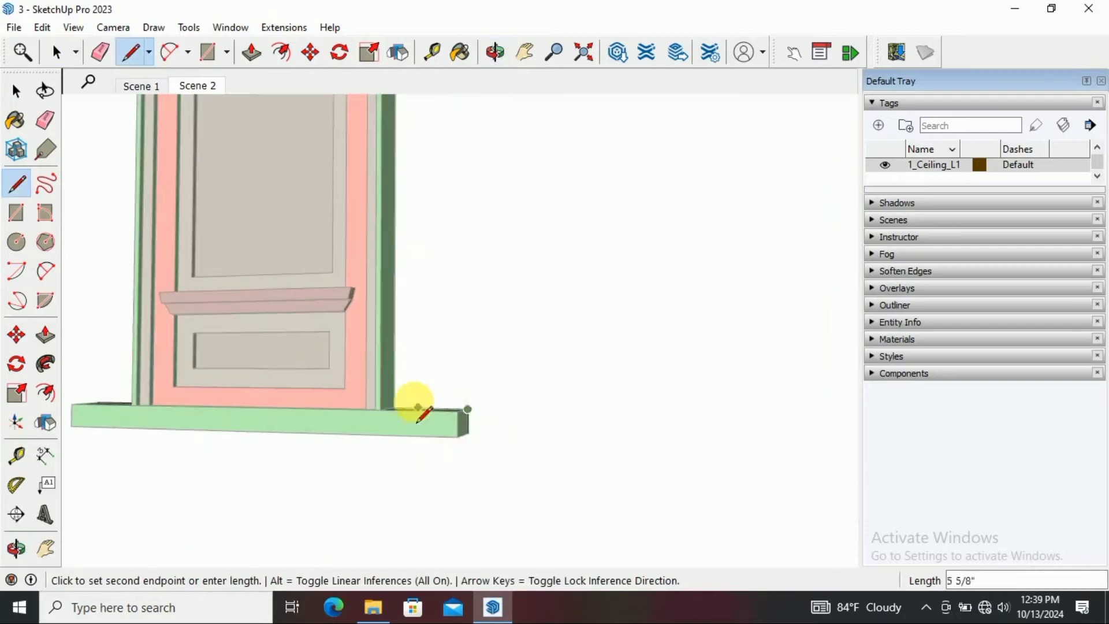
scroll(441, 168, down, 2)
middle_drag(440, 168, 105, 354)
Push/Pull the window's side board face out 1'
key(p)
scroll(293, 329, down, 5)
middle_drag(293, 330, 712, 470)
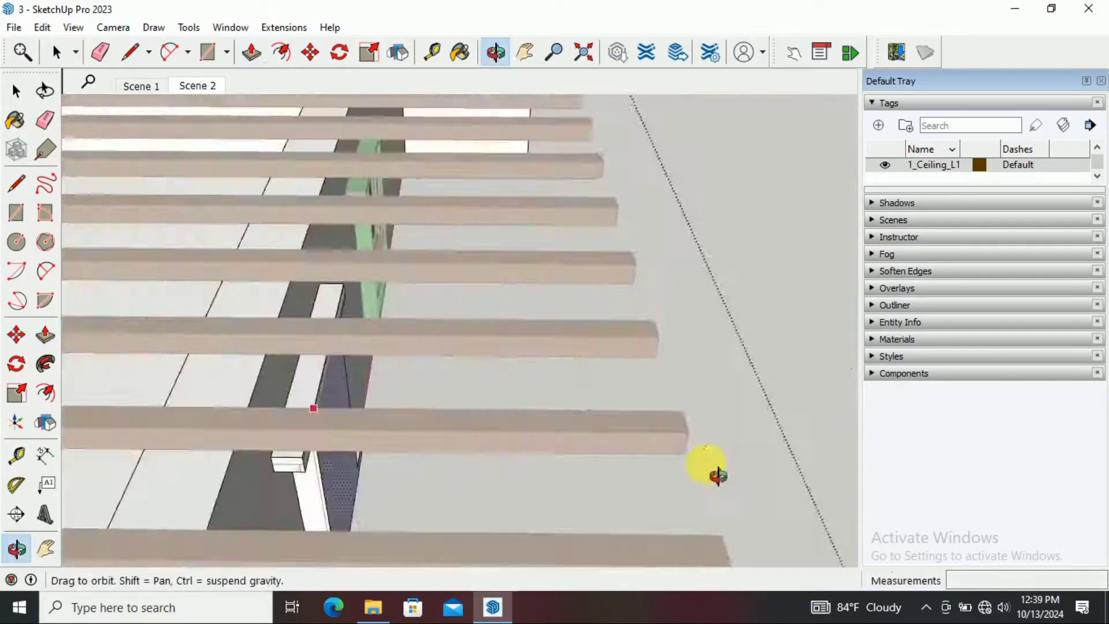
click(208, 421)
text(1' 9 7/16")
key(Return)
Draw another line at the header's corner and inspect the window sill
click(16, 184)
click(346, 477)
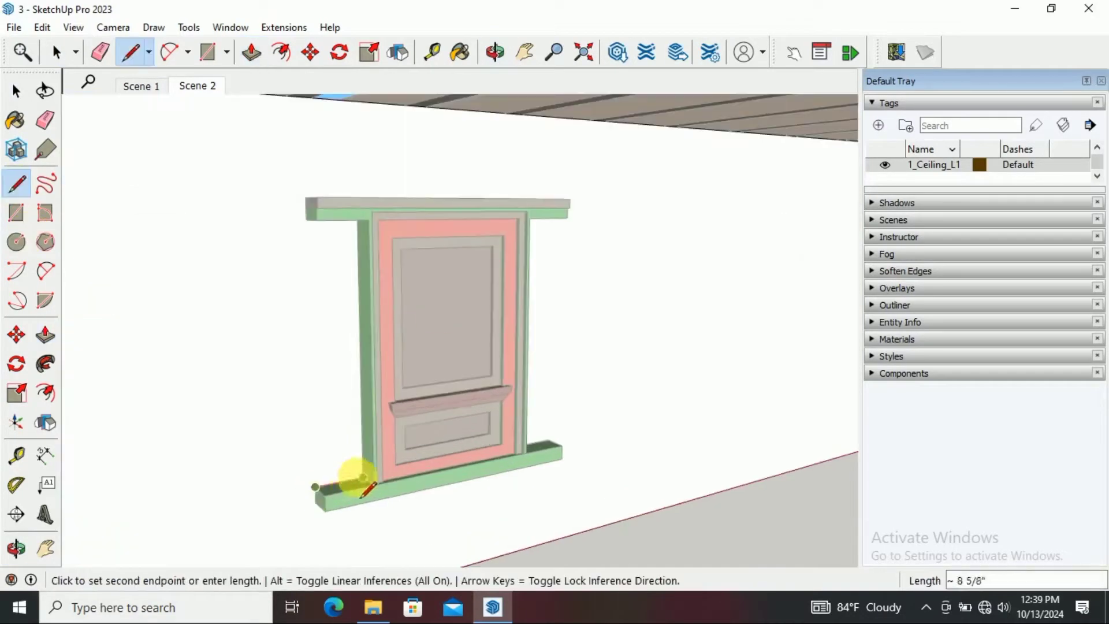
middle_drag(346, 478, 315, 111)
scroll(383, 329, up, 4)
middle_drag(383, 329, 292, 292)
scroll(296, 507, down, 3)
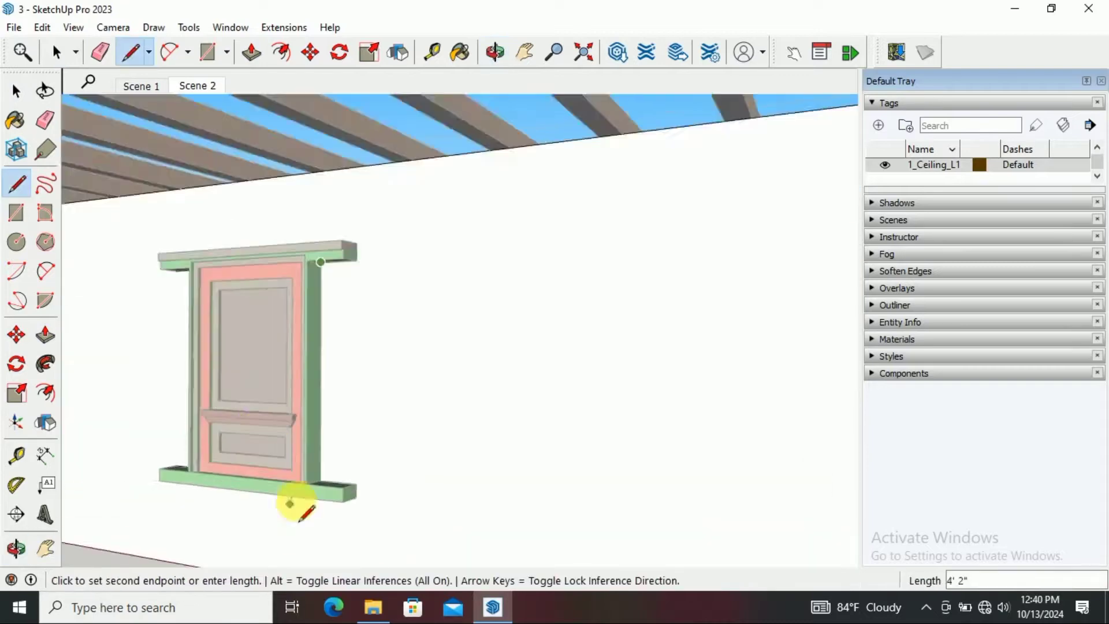
scroll(386, 503, up, 3)
middle_drag(386, 503, 272, 443)
key(p)
scroll(341, 330, down, 5)
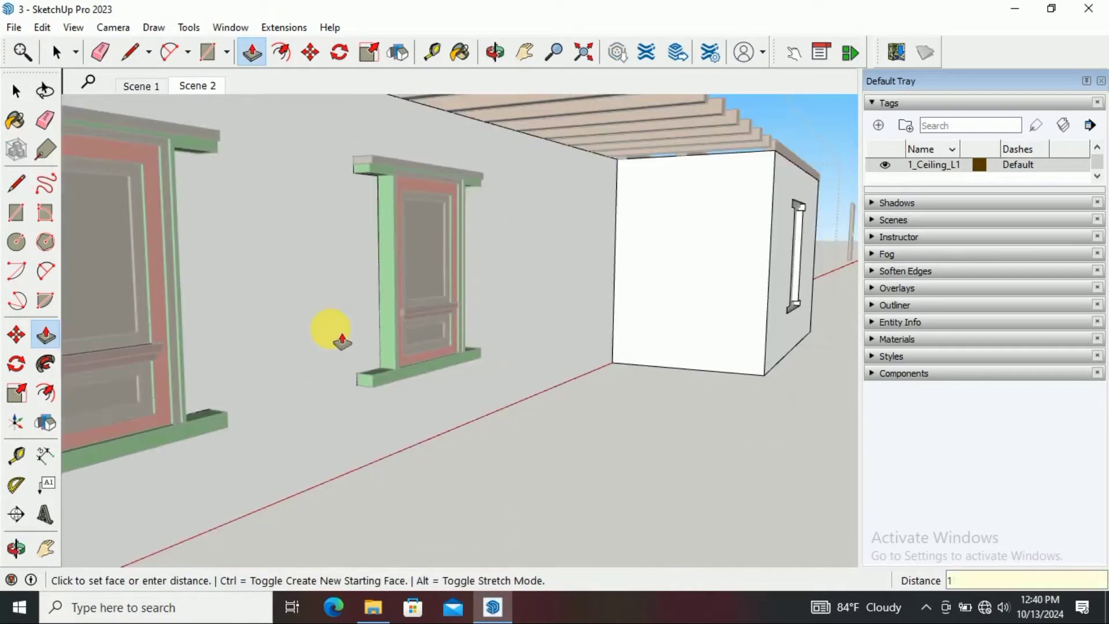
Select the left window and start moving it from its lower-left corner
click(16, 91)
click(490, 306)
key(m)
scroll(254, 438, up, 2)
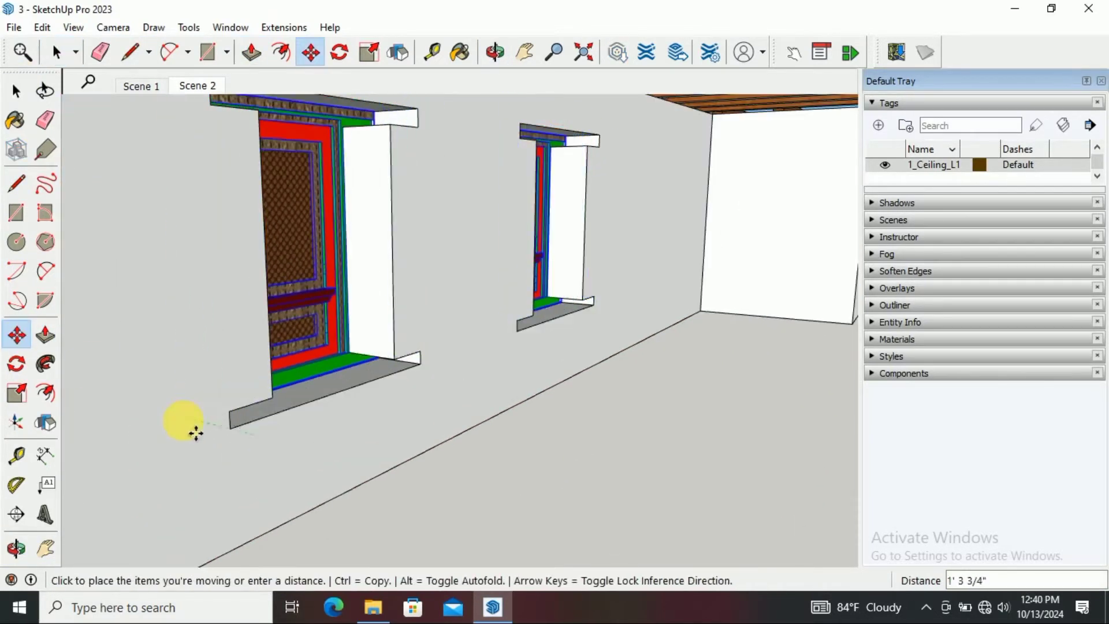
scroll(196, 432, up, 2)
click(234, 431)
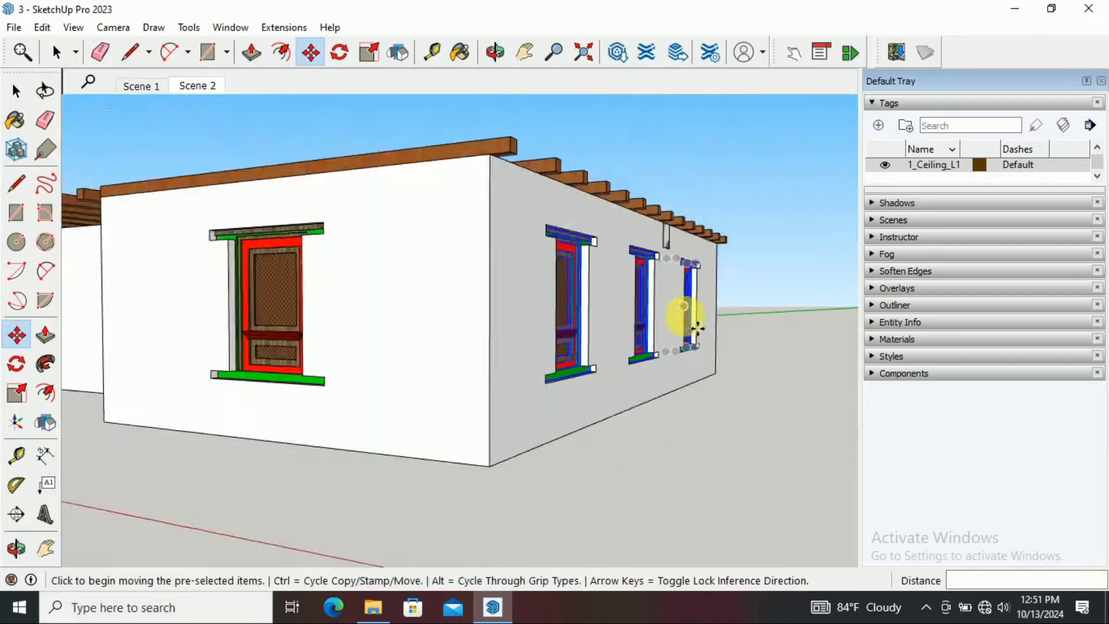
Set the door into the wall and begin a rectangle at its bottom corner
click(13, 336)
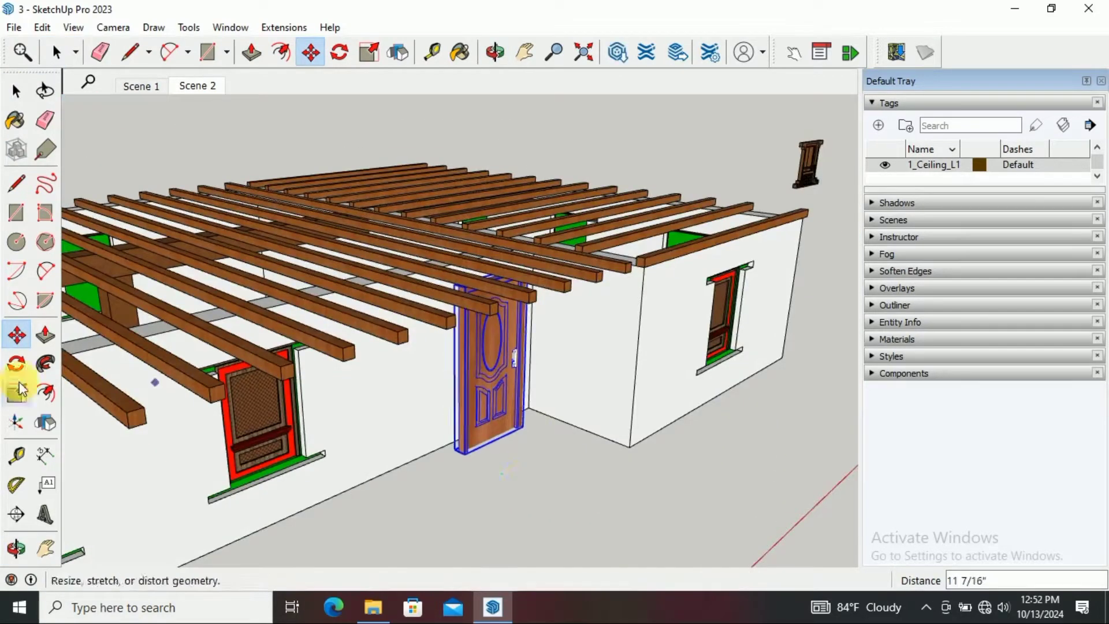
click(18, 391)
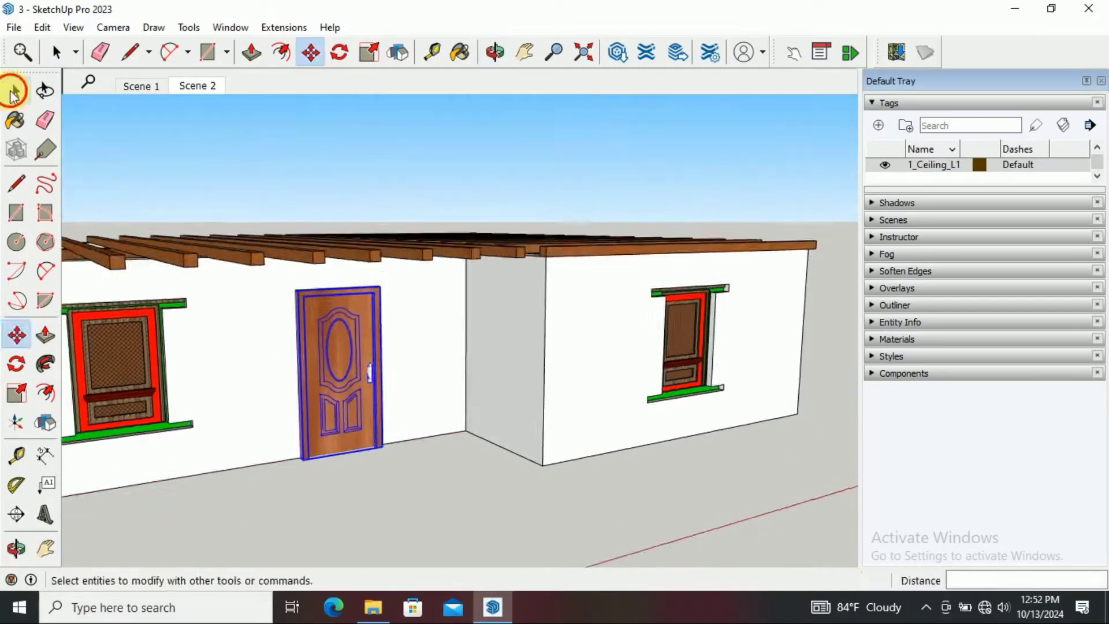
key(r)
click(256, 385)
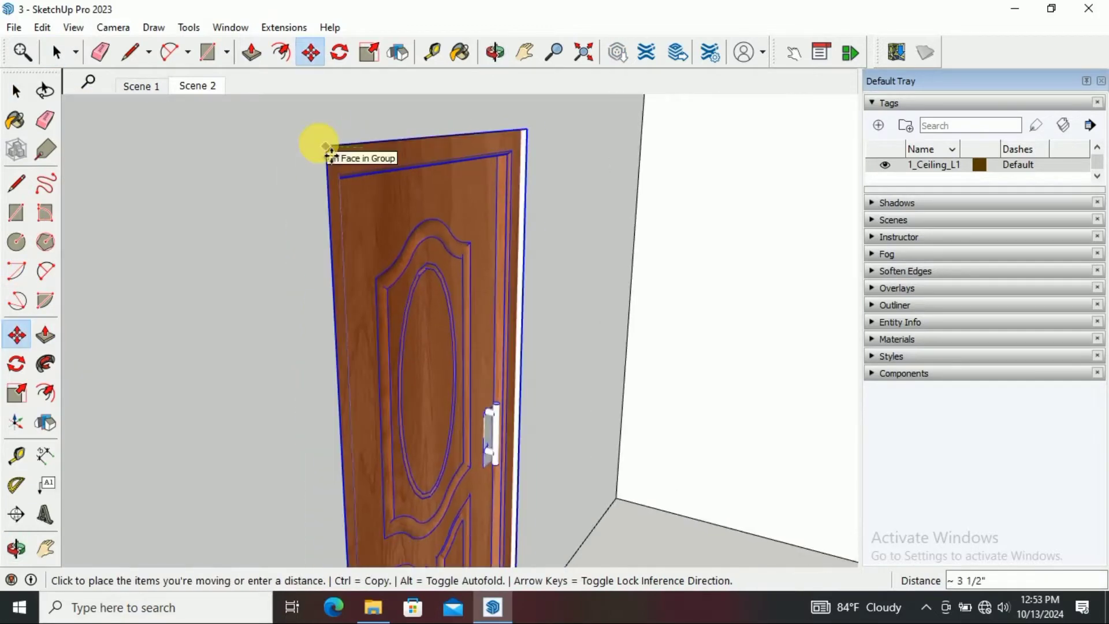
Move the door by its top corner into the doorway beside the existing door
middle_drag(321, 148, 300, 100)
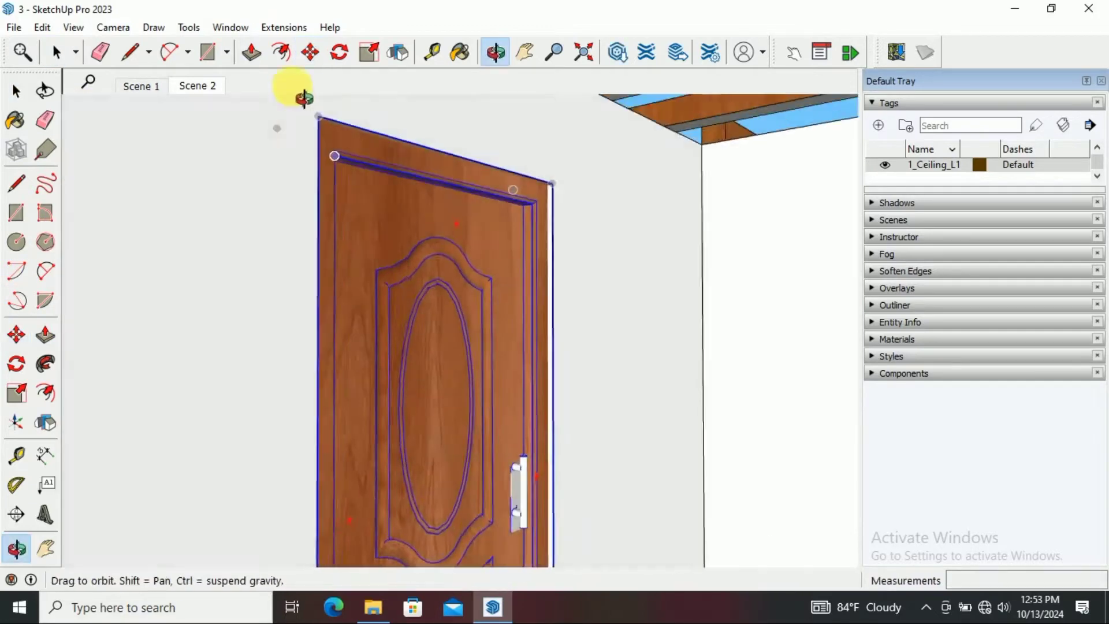
scroll(520, 186, up, 5)
click(484, 179)
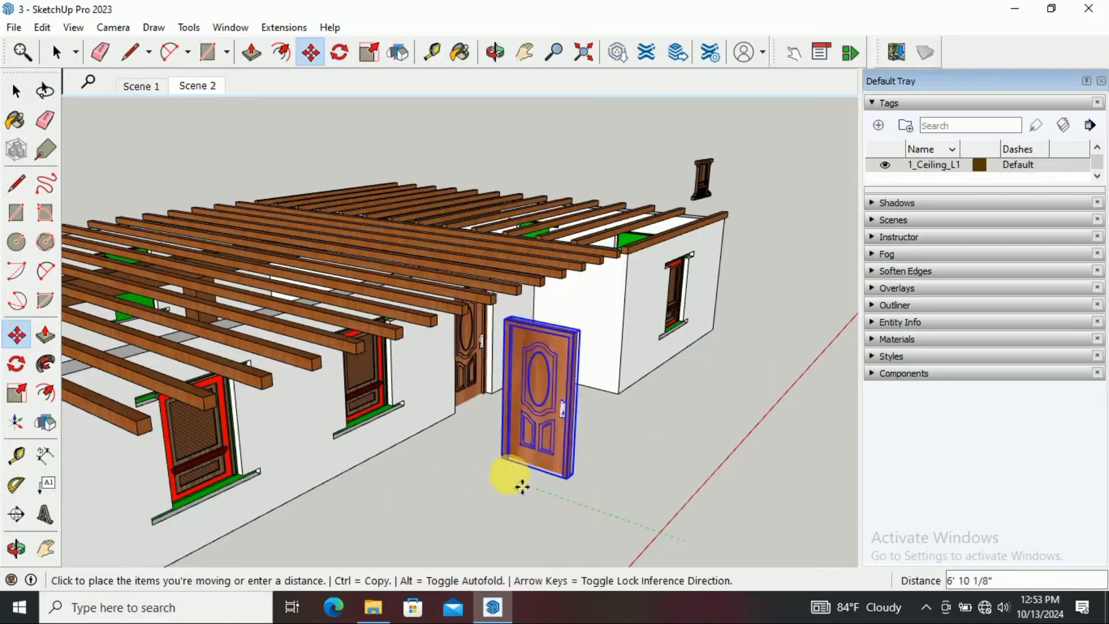
click(396, 453)
scroll(414, 450, up, 4)
middle_drag(656, 339, 686, 259)
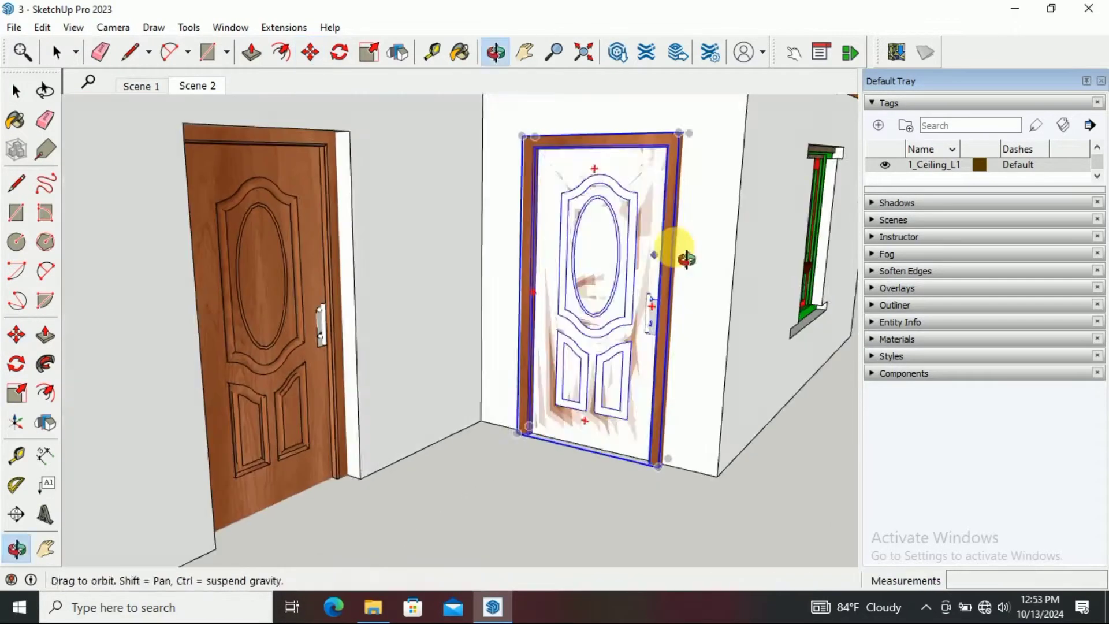
Begin a rectangle at the door's corner
key(r)
scroll(516, 235, up, 5)
click(520, 139)
Push up the roof edge strip over the beam frame
scroll(618, 371, down, 5)
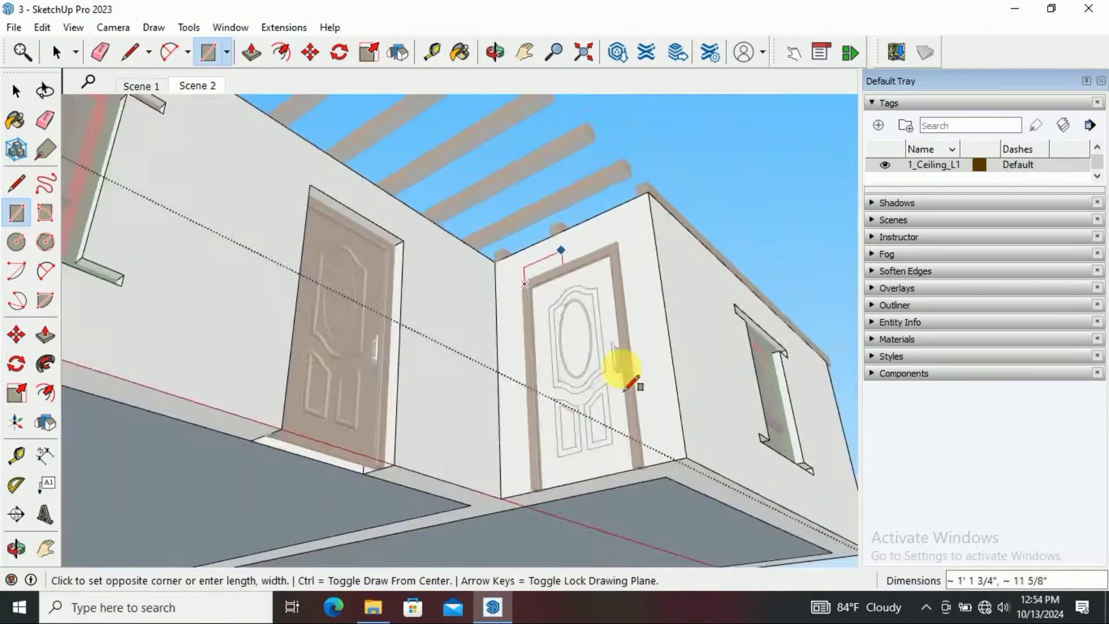
scroll(651, 447, up, 5)
scroll(462, 419, down, 10)
right_click(261, 61)
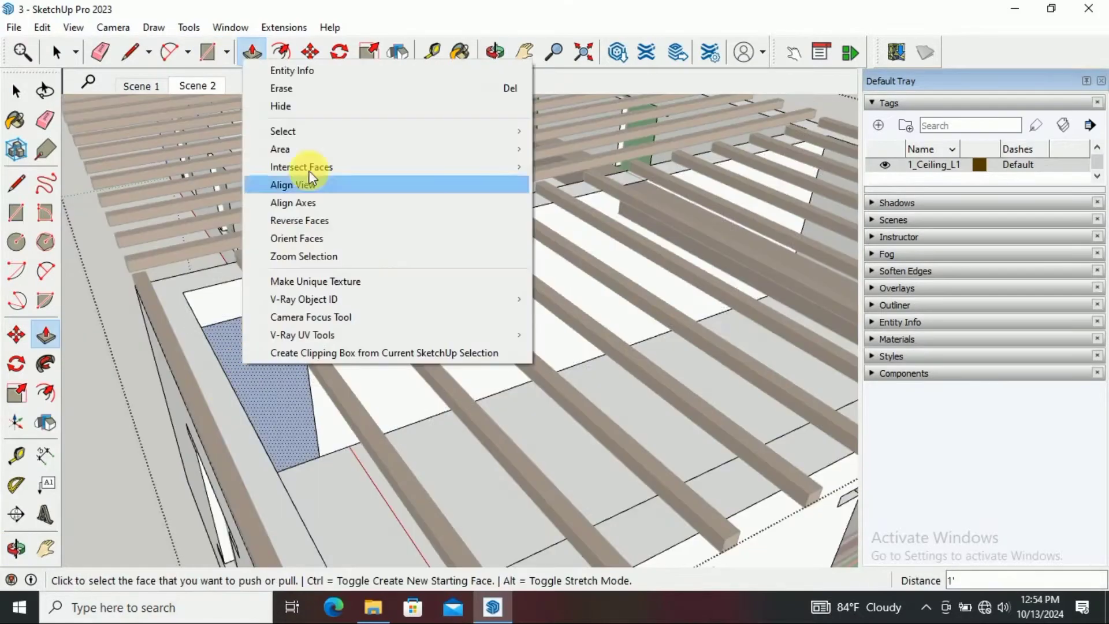
mouse_move(314, 168)
middle_down()
mouse_move(465, 372)
mouse_move(652, 254)
middle_up()
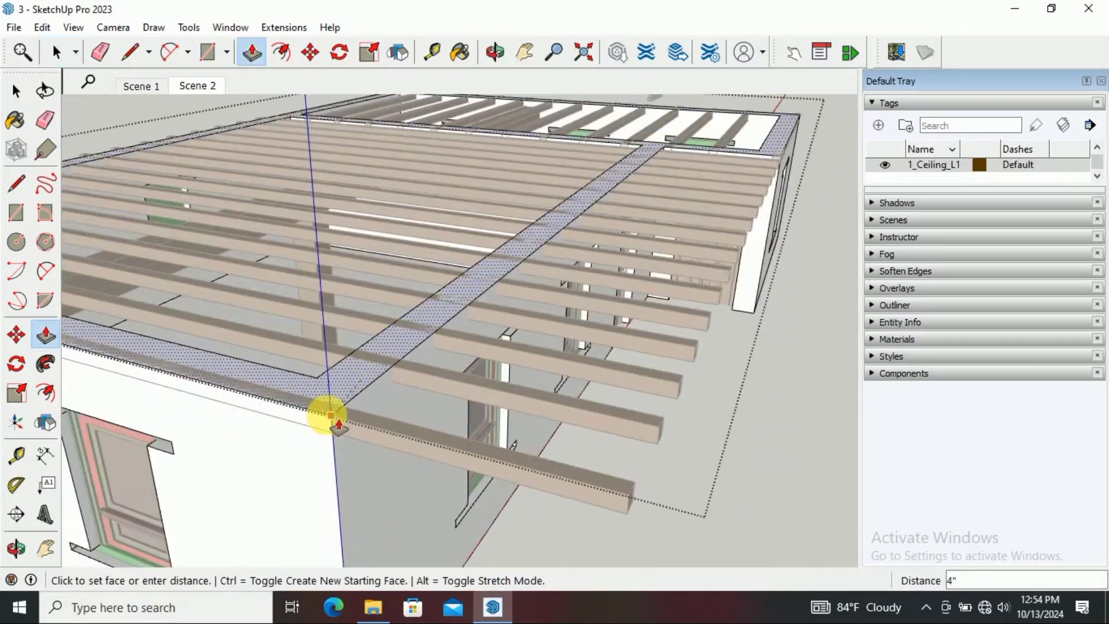
click(327, 414)
middle_drag(326, 413, 429, 375)
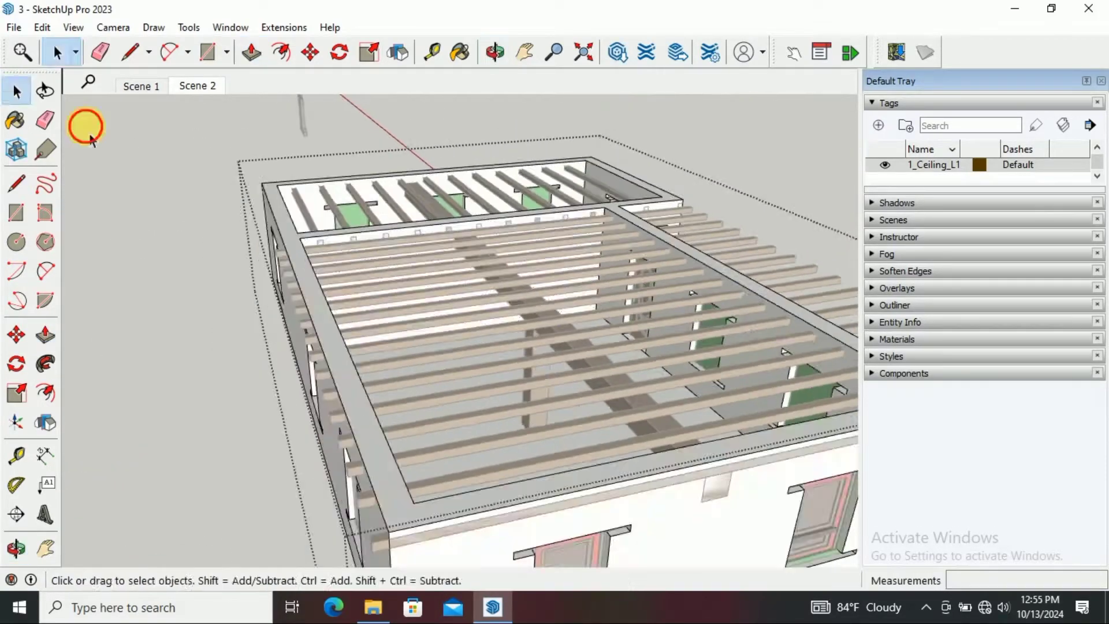
Set the roof slab thickness and raise its edge border above the slab
key(r)
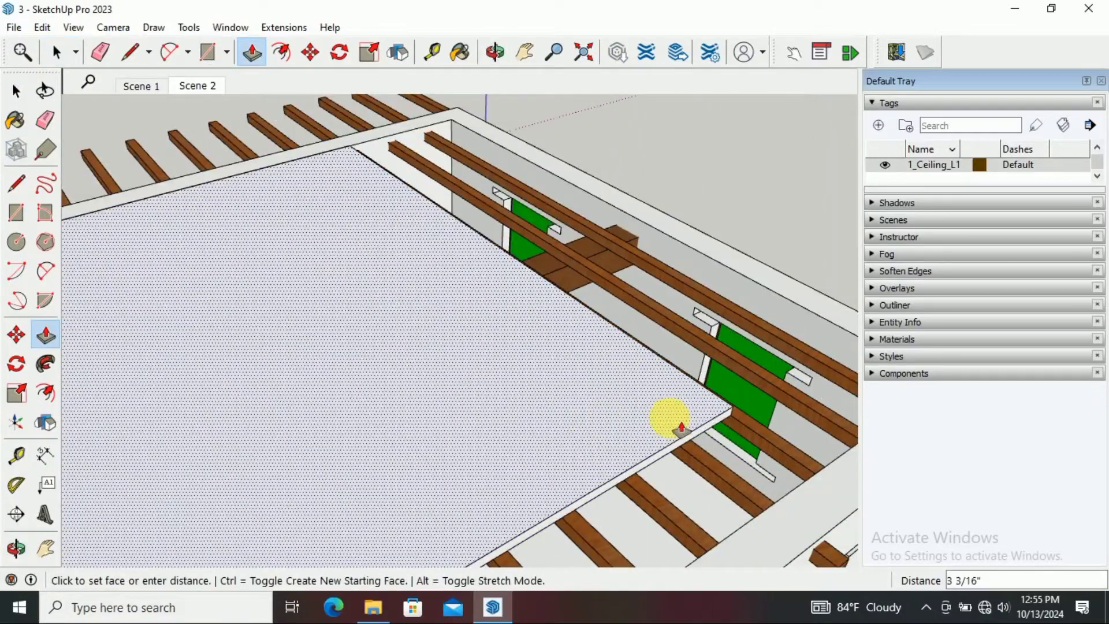
click(682, 428)
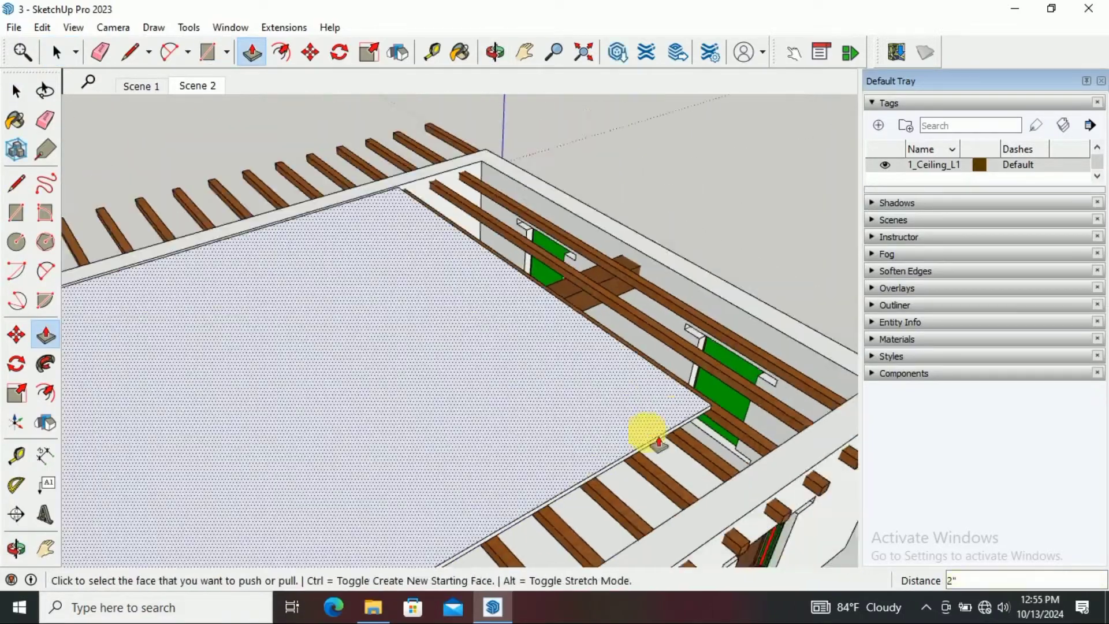
mouse_move(644, 433)
middle_down()
mouse_move(260, 376)
mouse_move(267, 354)
mouse_move(197, 338)
middle_up()
click(195, 337)
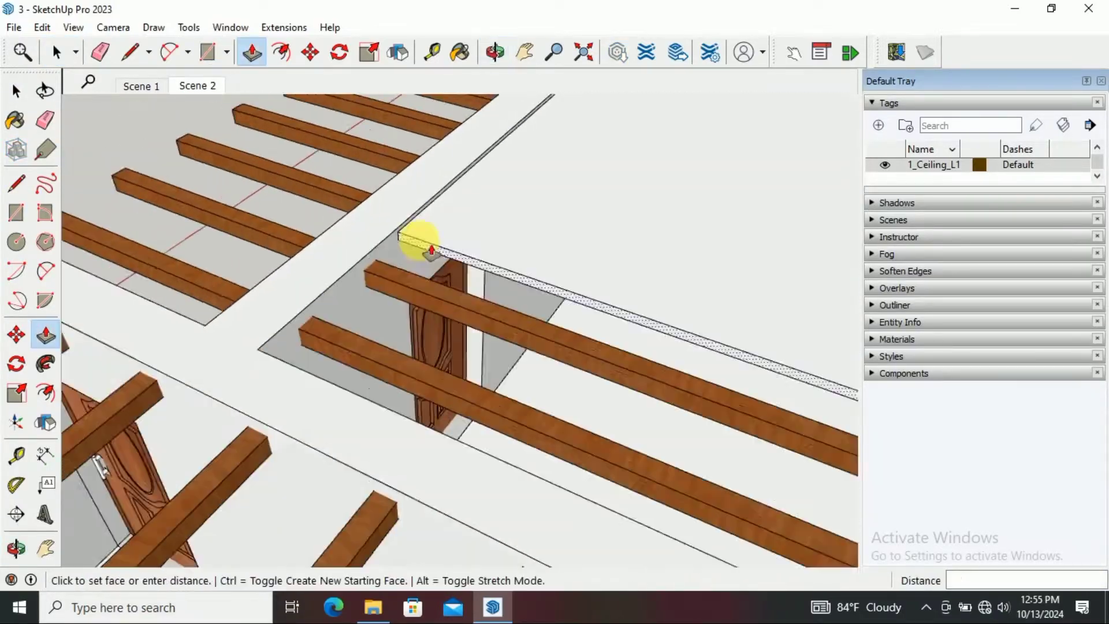
middle_drag(421, 248, 302, 441)
click(416, 359)
Push/Pull the wall-top face to complete the roof slab
click(513, 452)
scroll(513, 452, down, 3)
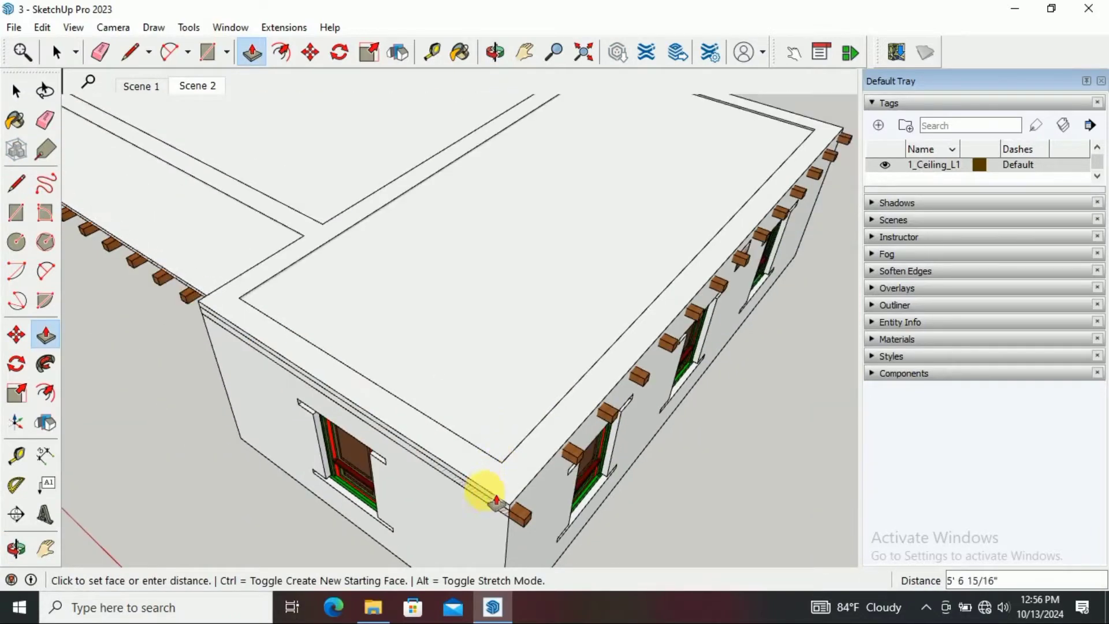
click(483, 495)
mouse_move(483, 495)
middle_down()
mouse_move(441, 254)
mouse_move(433, 302)
mouse_move(632, 329)
mouse_move(449, 378)
middle_up()
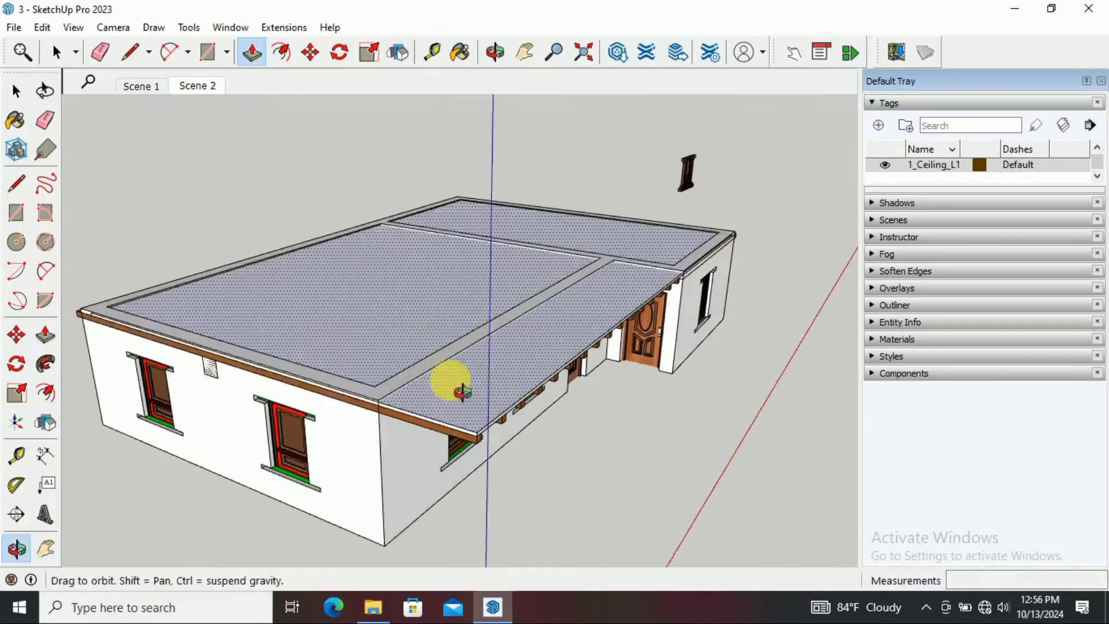
scroll(449, 379, up, 3)
click(14, 95)
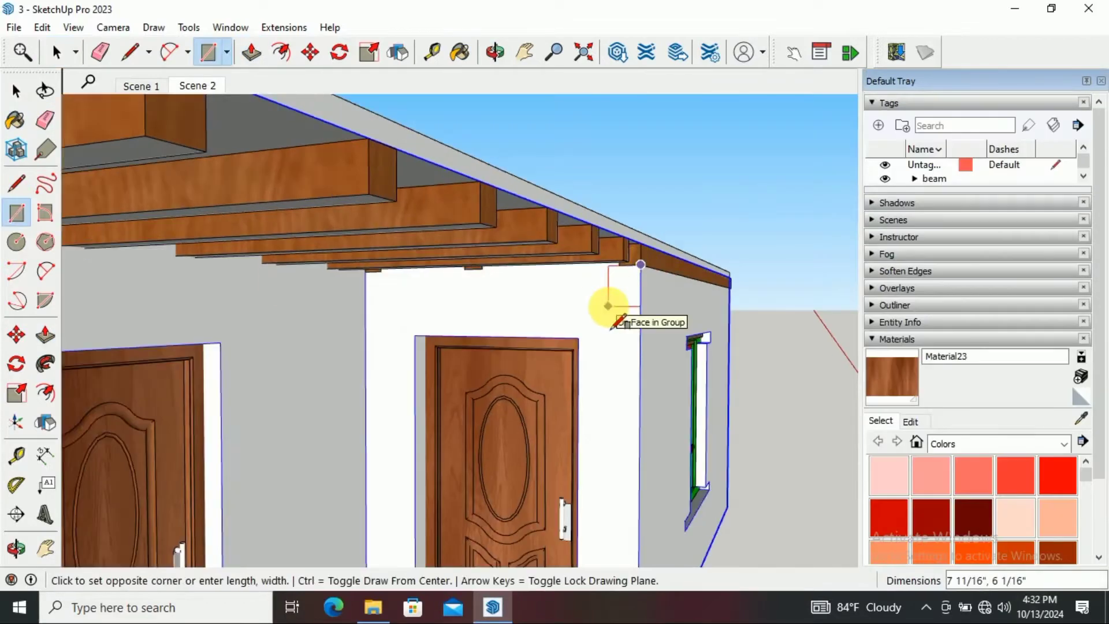
Push out the strip under the eaves and make it a group
click(596, 310)
scroll(594, 279, down, 3)
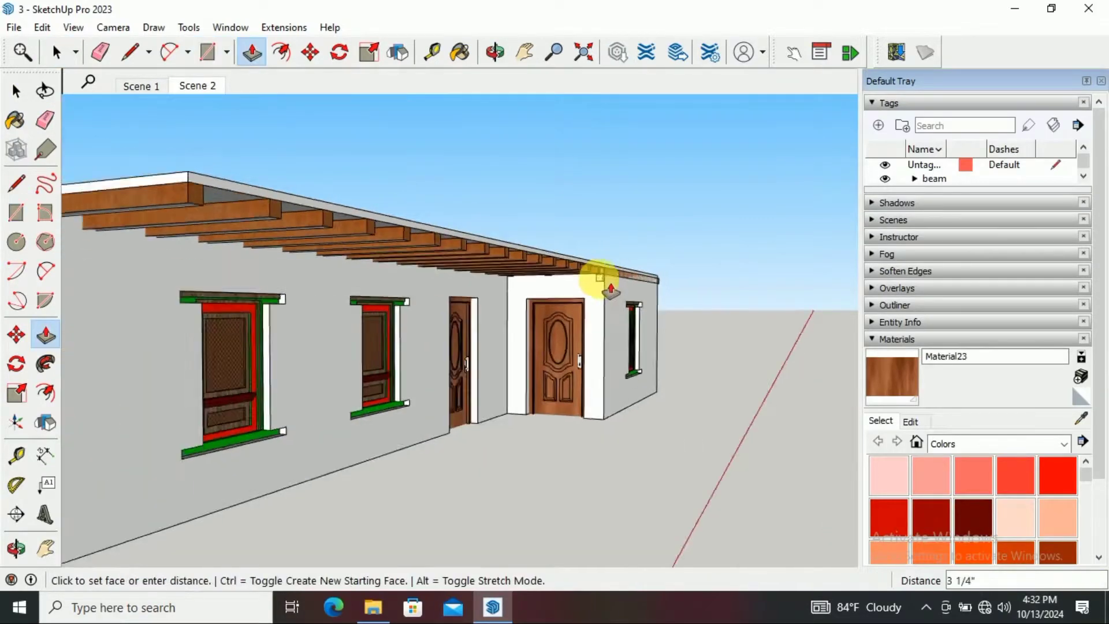
middle_drag(594, 280, 384, 289)
click(16, 91)
right_click(421, 289)
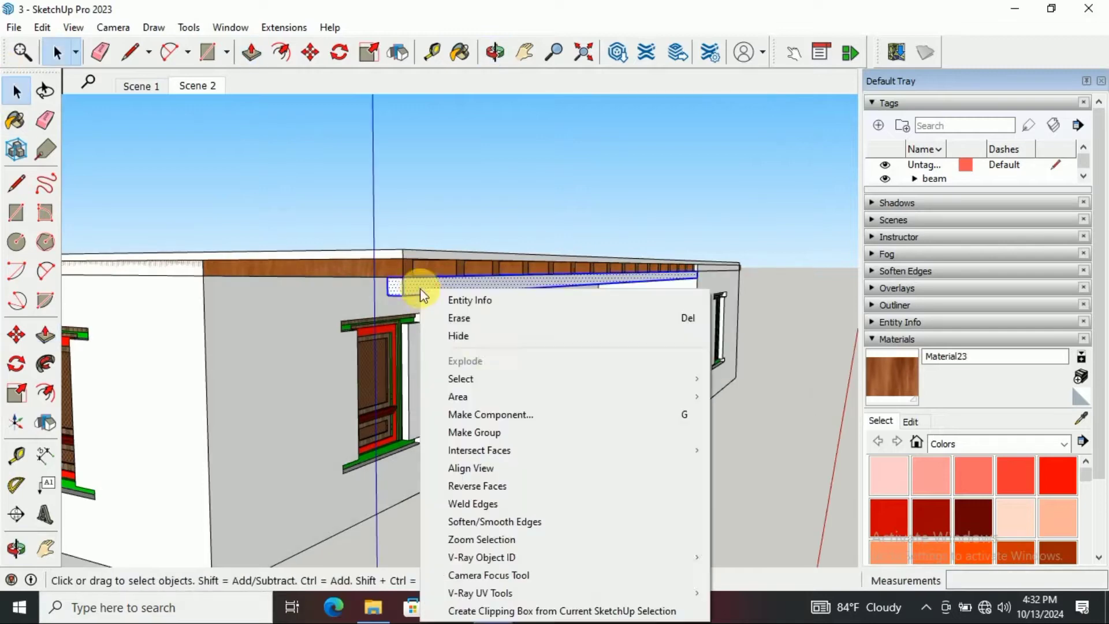
click(500, 433)
Paint the eave beam green with Color G06
middle_drag(831, 407, 339, 309)
scroll(339, 310, up, 3)
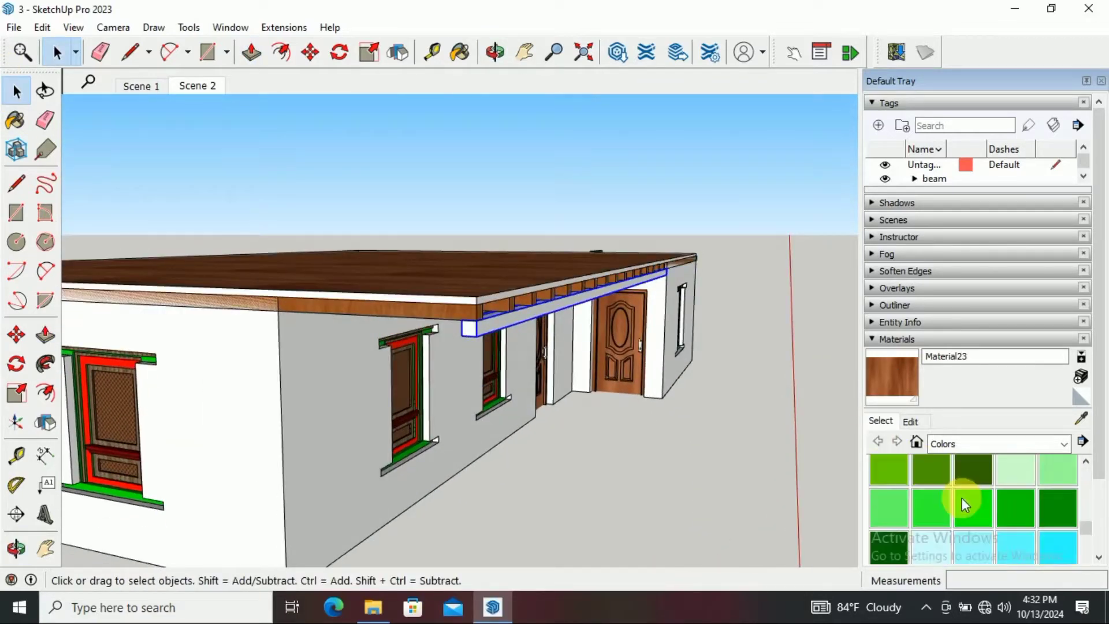
scroll(961, 502, down, 3)
click(17, 91)
scroll(360, 265, down, 3)
mouse_move(359, 265)
middle_down()
mouse_move(248, 309)
mouse_move(379, 315)
middle_up()
scroll(629, 309, up, 3)
middle_drag(628, 309, 218, 300)
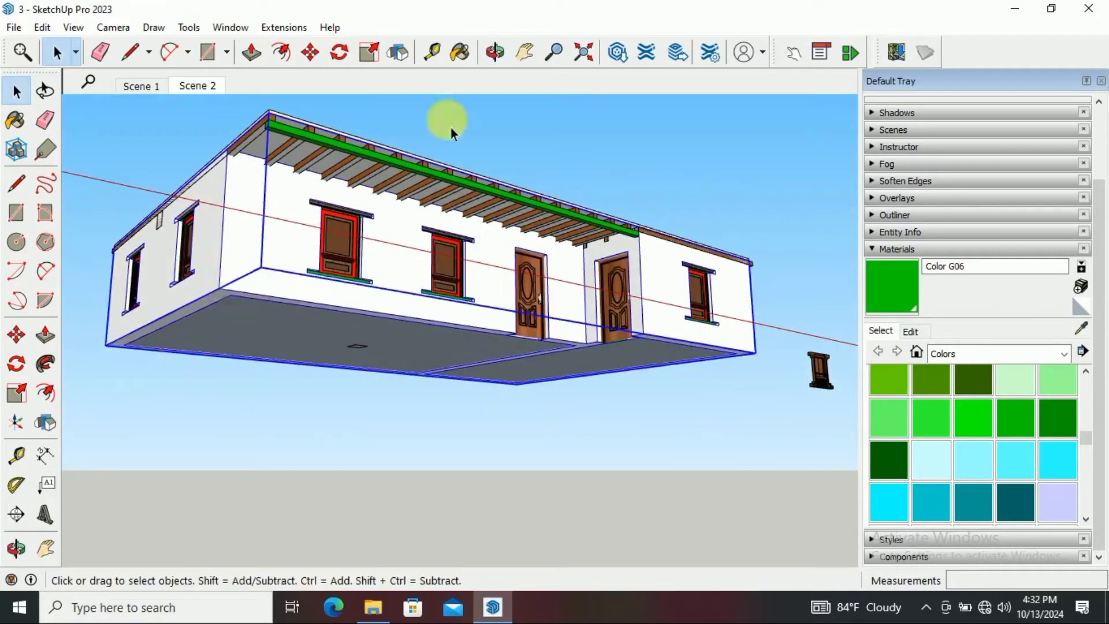
click(45, 334)
mouse_move(273, 330)
middle_down()
mouse_move(335, 471)
mouse_move(515, 439)
mouse_move(305, 424)
mouse_move(366, 450)
mouse_move(686, 448)
middle_up()
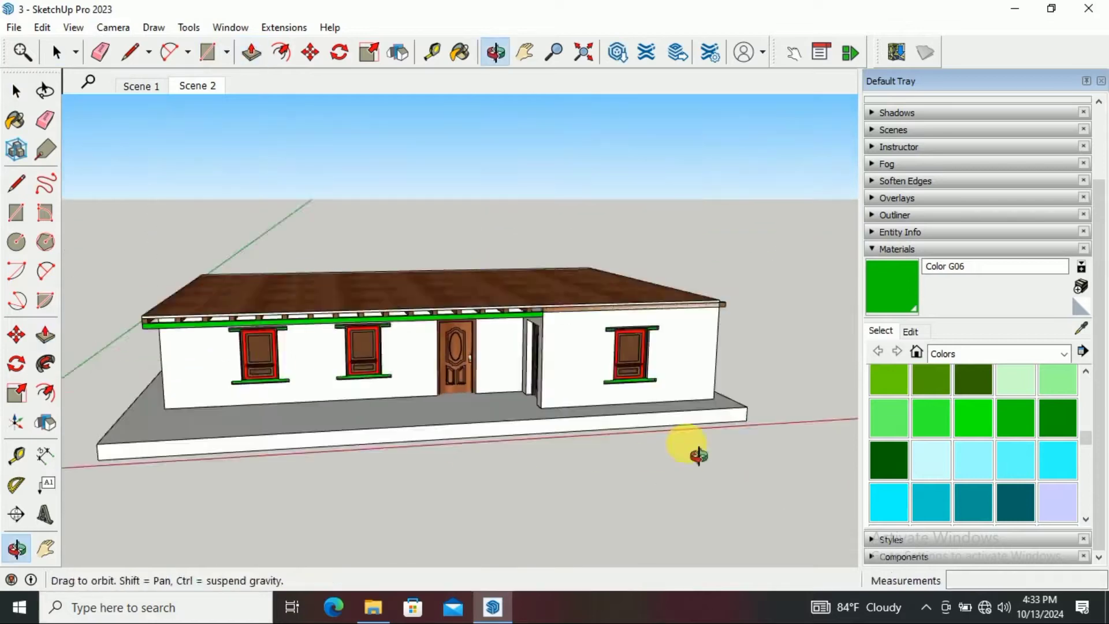
Draw a rectangular column base at the wall corner and extrude it up to the beam's underside
scroll(582, 400, up, 2)
key(space)
scroll(540, 431, up, 2)
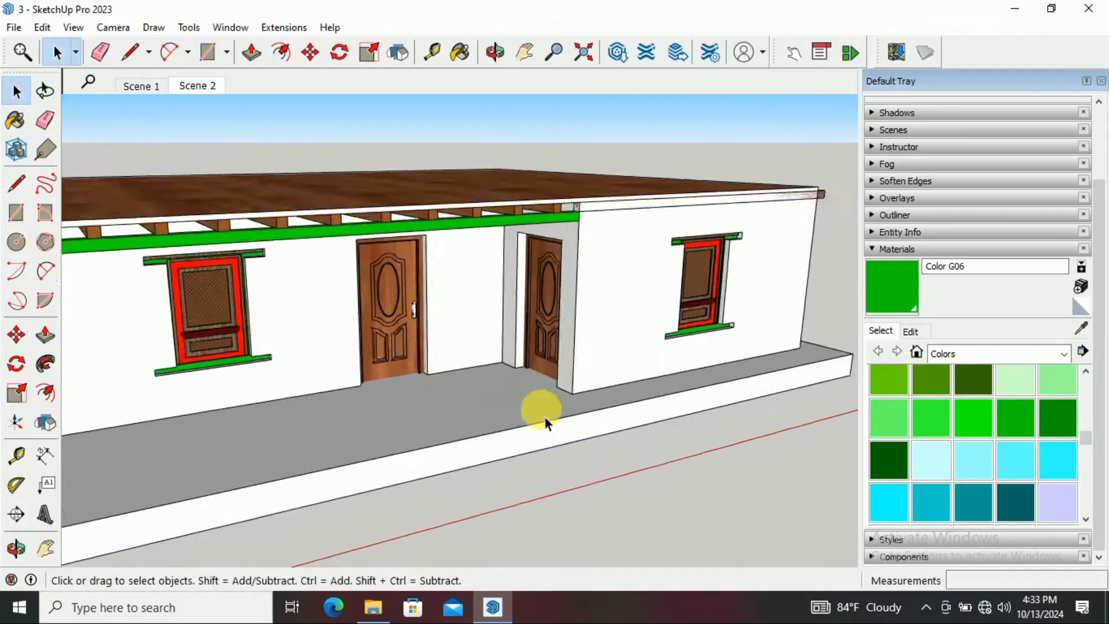
scroll(542, 413, up, 2)
key(r)
scroll(570, 424, up, 2)
click(570, 424)
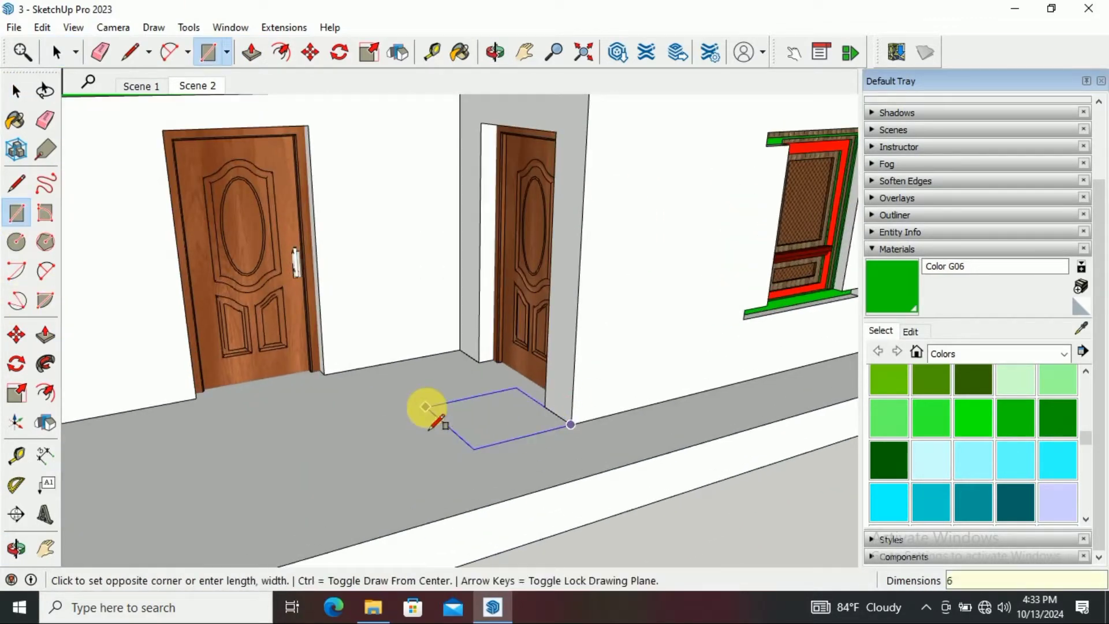
click(553, 417)
scroll(554, 180, down, 3)
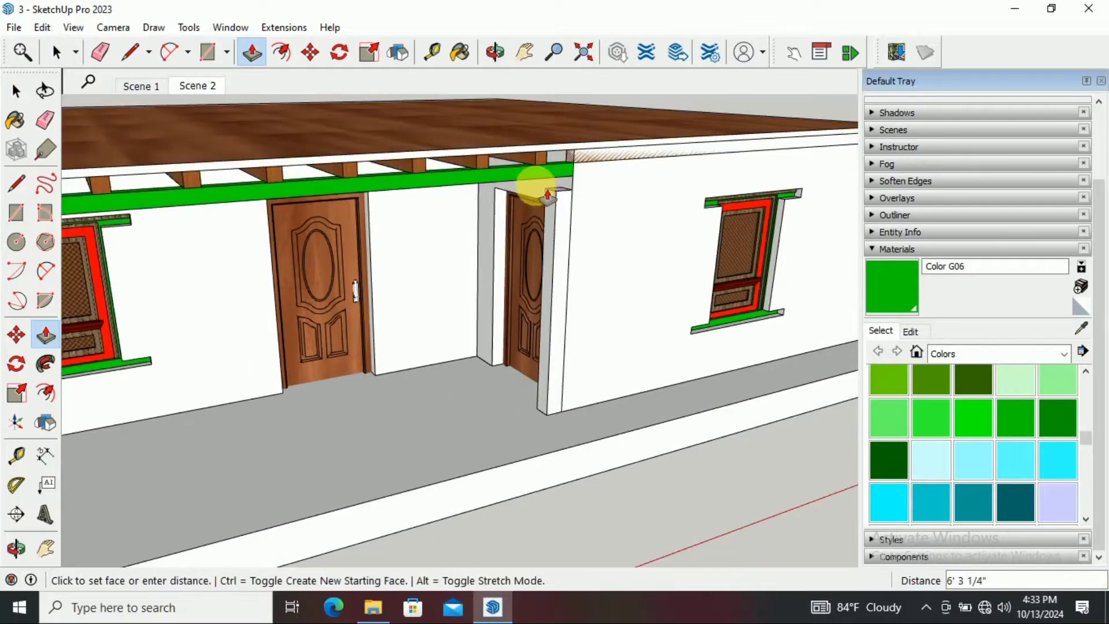
click(554, 181)
scroll(556, 173, up, 3)
Outline and push out a bracket at the column's top
key(l)
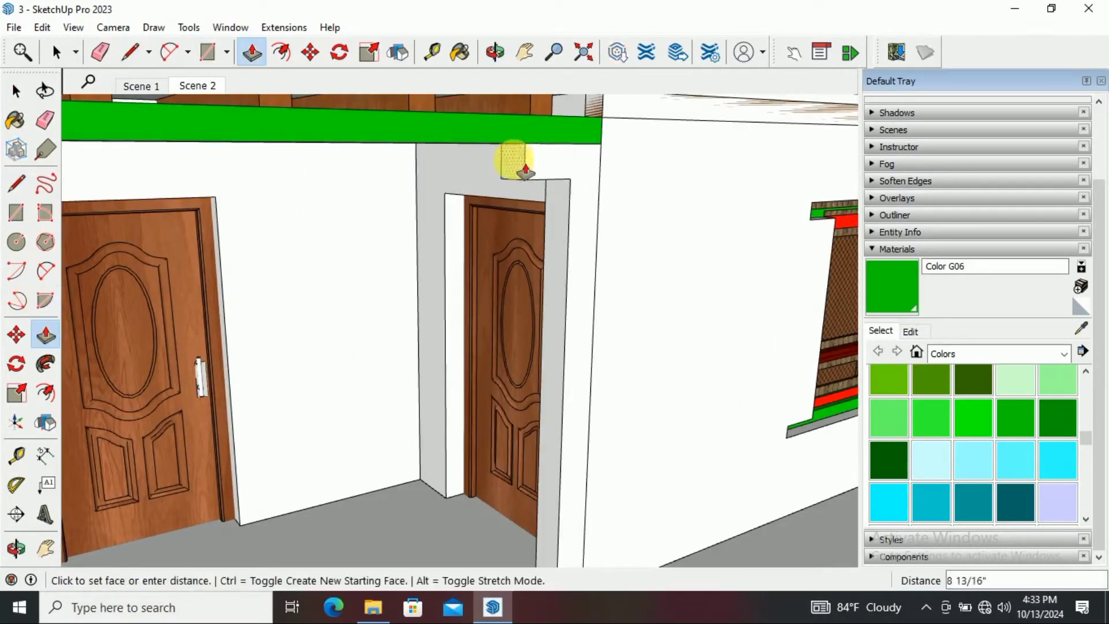
click(514, 168)
scroll(549, 185, up, 1)
click(45, 333)
scroll(574, 218, down, 1)
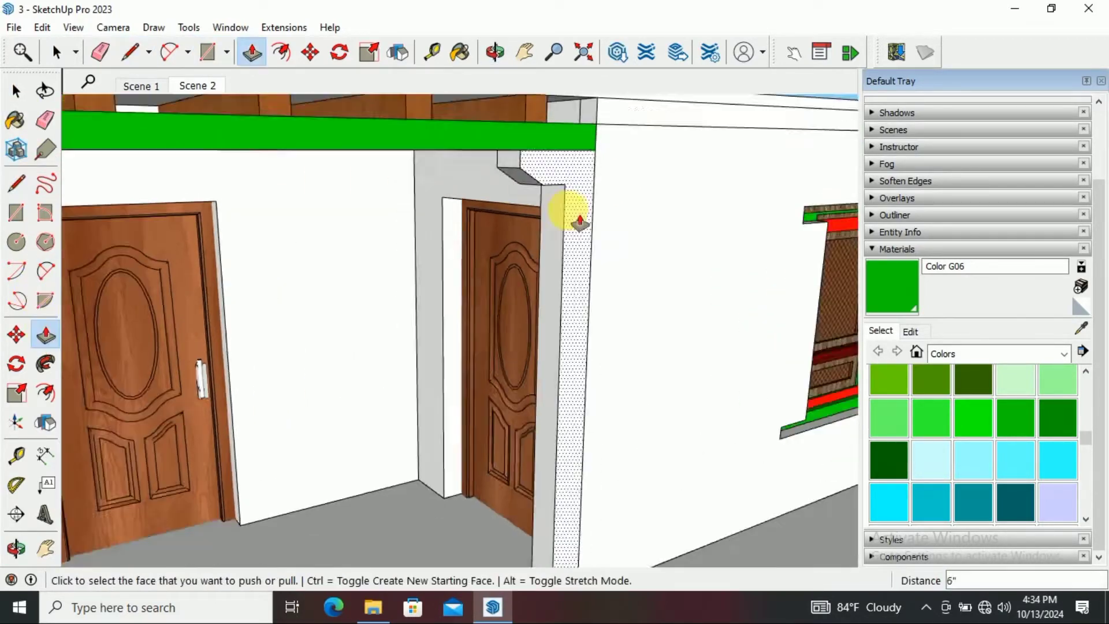
scroll(574, 218, down, 2)
scroll(992, 461, up, 3)
scroll(990, 459, up, 2)
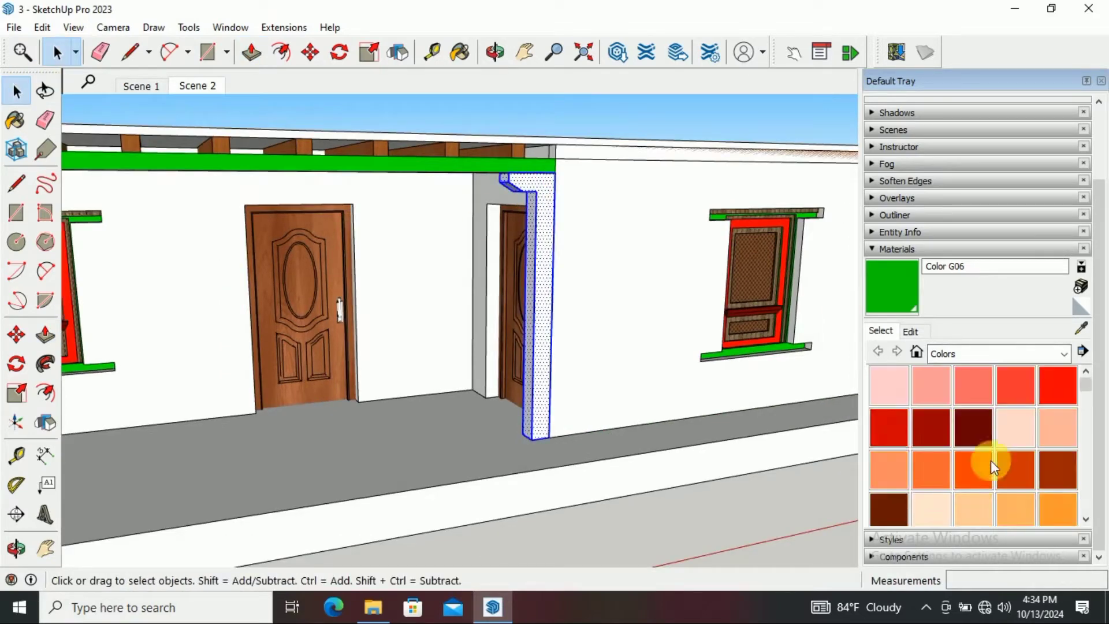
Paint the column red with Color A06, then select it and pick it up for copying
click(888, 428)
click(540, 205)
scroll(549, 209, down, 3)
key(space)
scroll(579, 310, up, 2)
click(579, 311)
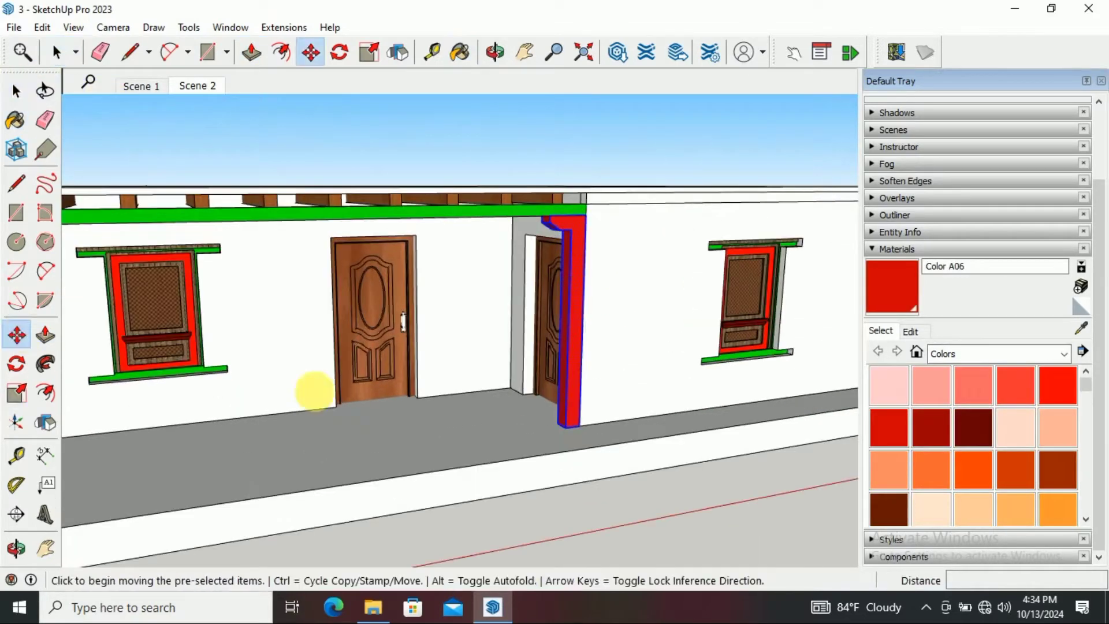
key(ctrl)
click(561, 426)
Place the copied red column further along the veranda and orbit to check it
click(318, 460)
scroll(347, 404, down, 5)
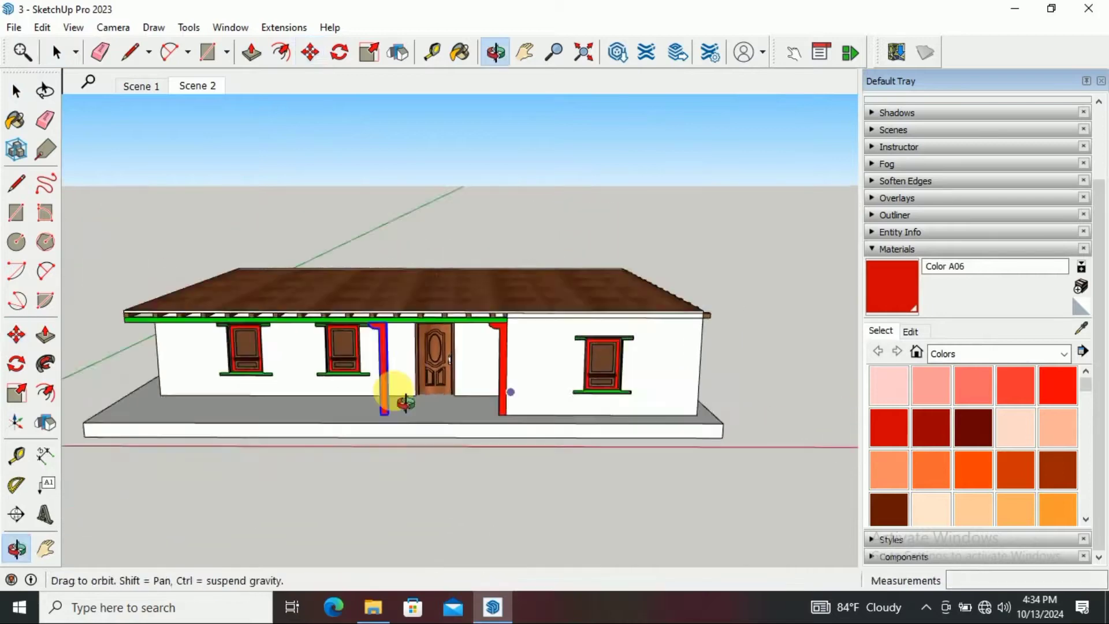
middle_drag(396, 389, 323, 346)
scroll(296, 320, up, 5)
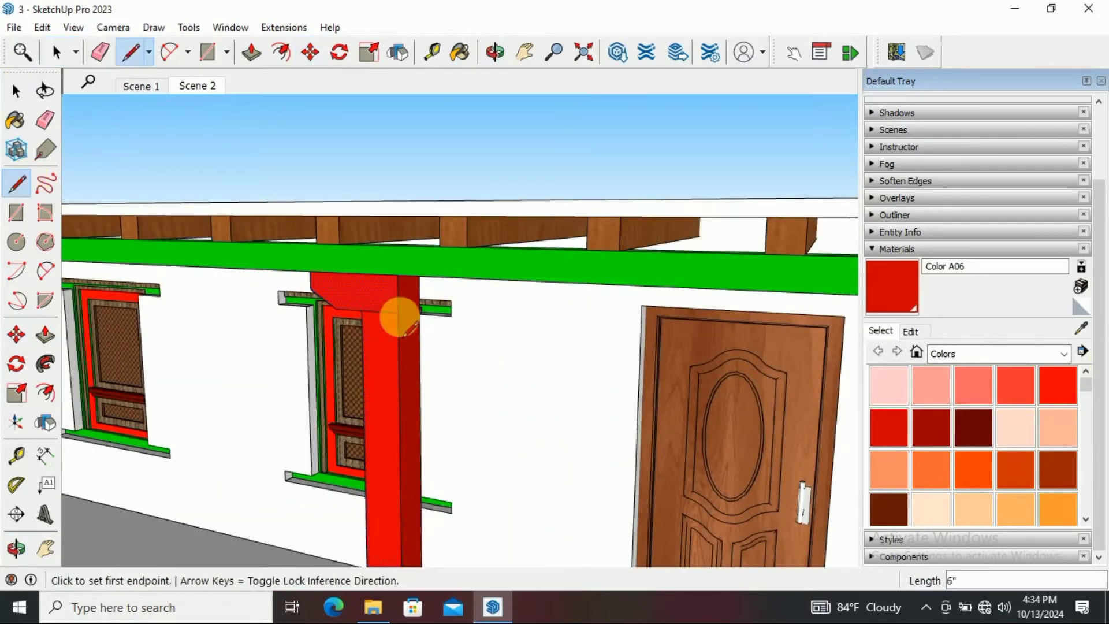
middle_drag(418, 309, 508, 329)
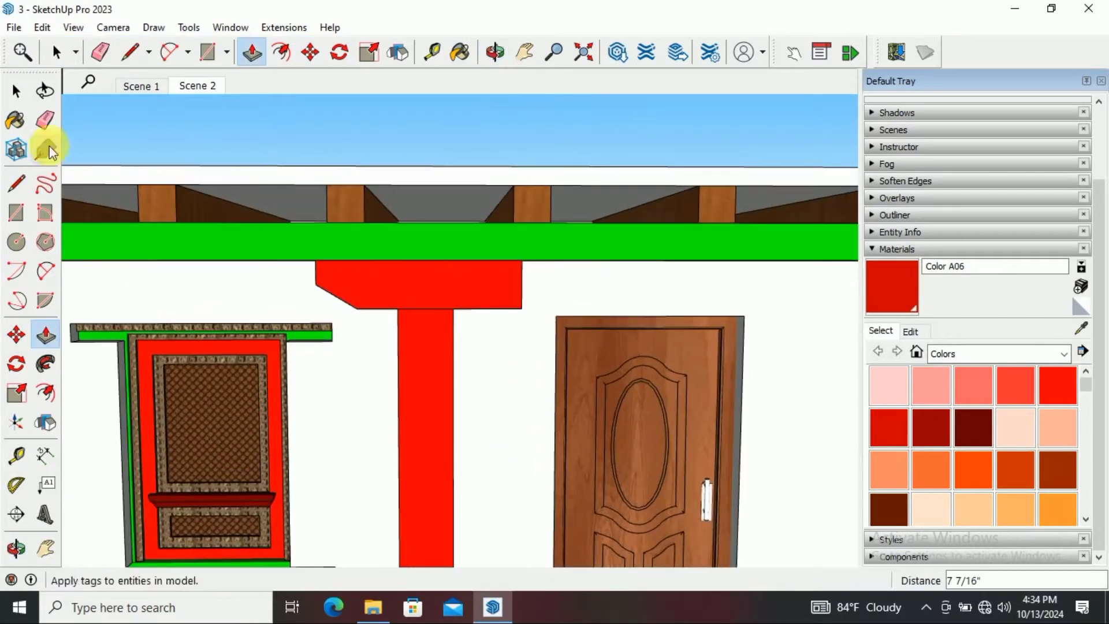
mouse_move(586, 309)
middle_down()
mouse_move(478, 317)
mouse_move(570, 371)
mouse_move(491, 317)
mouse_move(496, 353)
middle_up()
Reselect the red veranda column for moving and orbit out to view the whole house
key(space)
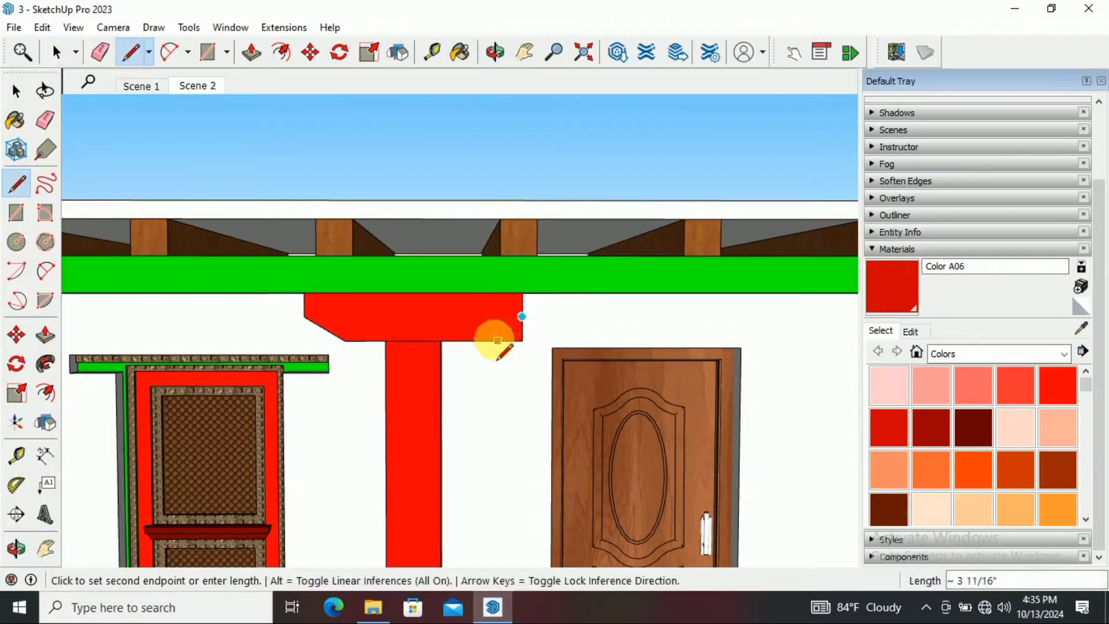
scroll(371, 376, down, 3)
middle_drag(372, 376, 446, 322)
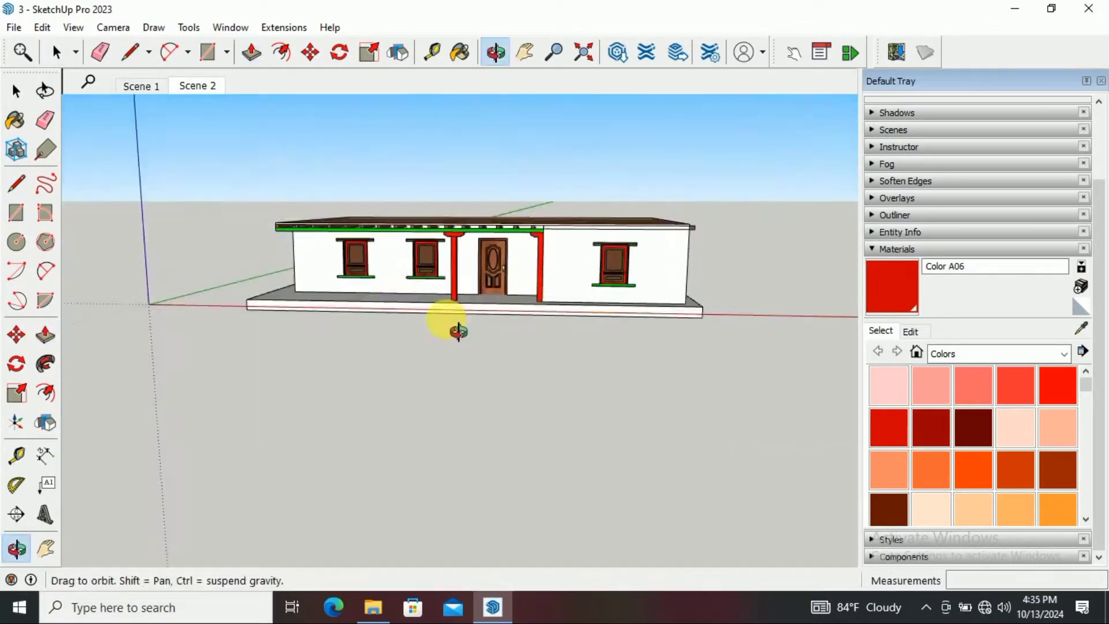
scroll(445, 322, up, 3)
click(16, 90)
scroll(517, 272, up, 2)
click(517, 271)
scroll(518, 269, down, 3)
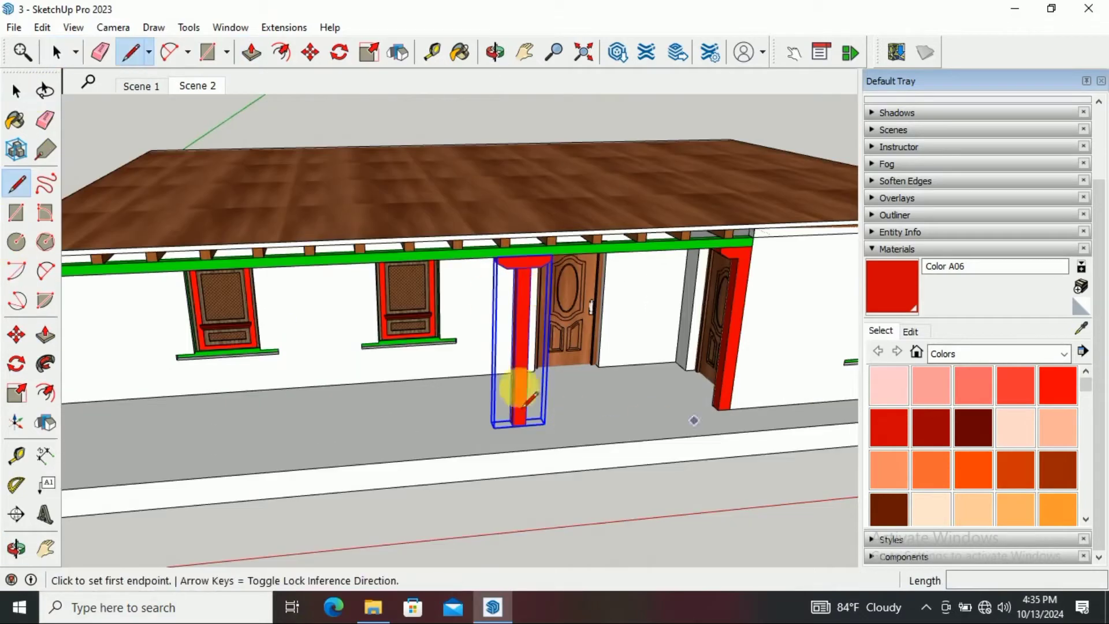
click(15, 340)
scroll(549, 420, up, 2)
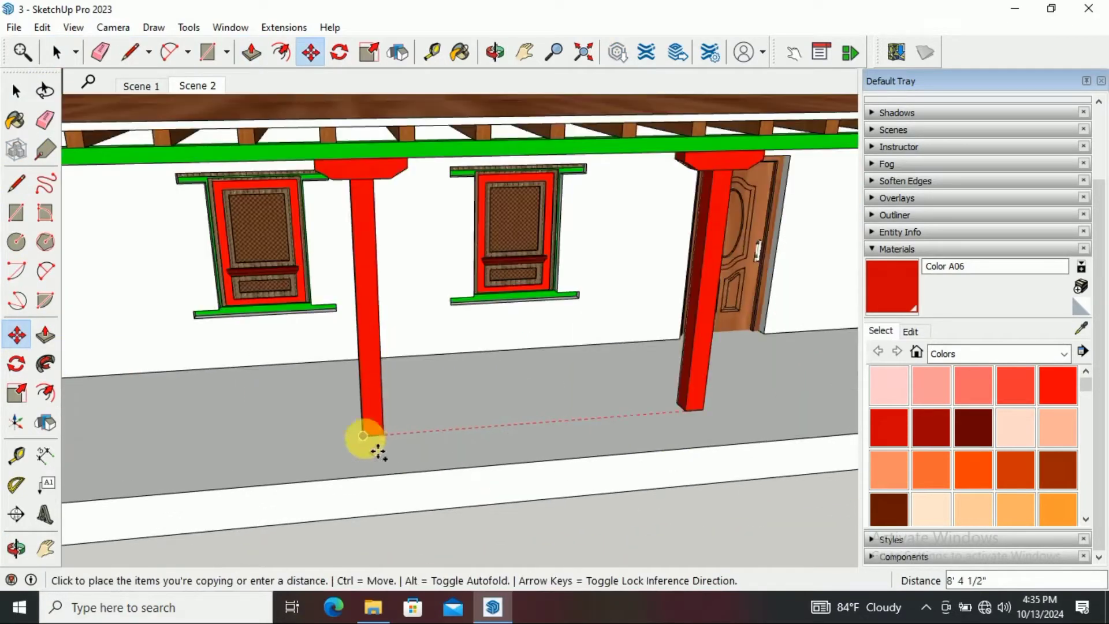
scroll(367, 446, up, 5)
scroll(279, 325, down, 3)
middle_drag(287, 297, 495, 322)
Lift a copy of the house upward to form the second storey
scroll(213, 235, down, 3)
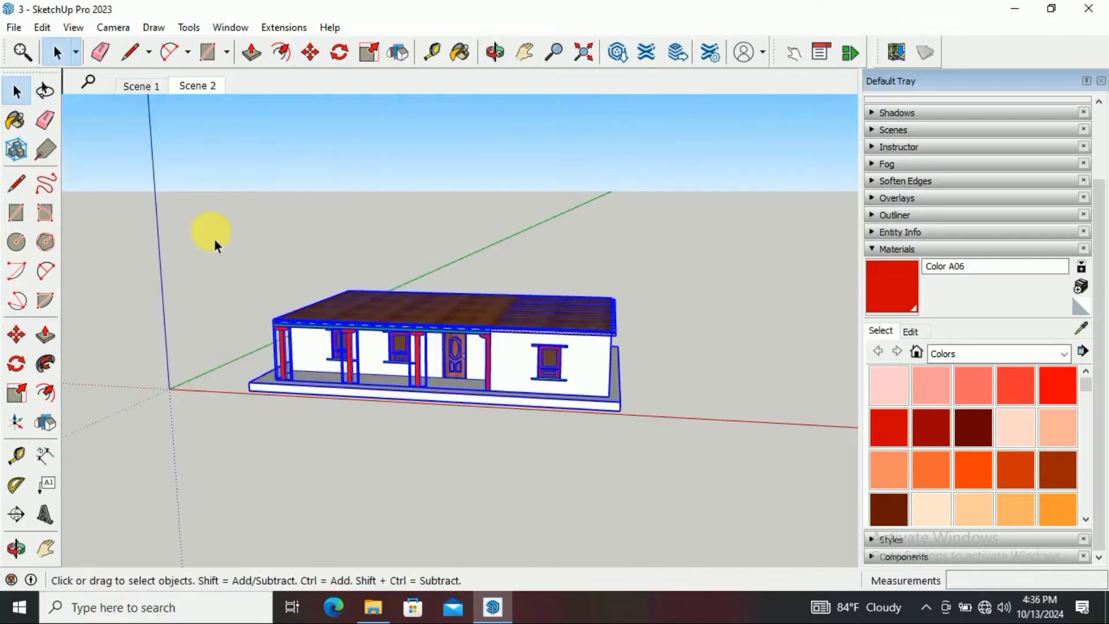
scroll(631, 397, up, 5)
mouse_move(631, 398)
middle_down()
mouse_move(594, 277)
mouse_move(631, 389)
middle_up()
scroll(578, 347, down, 3)
key(space)
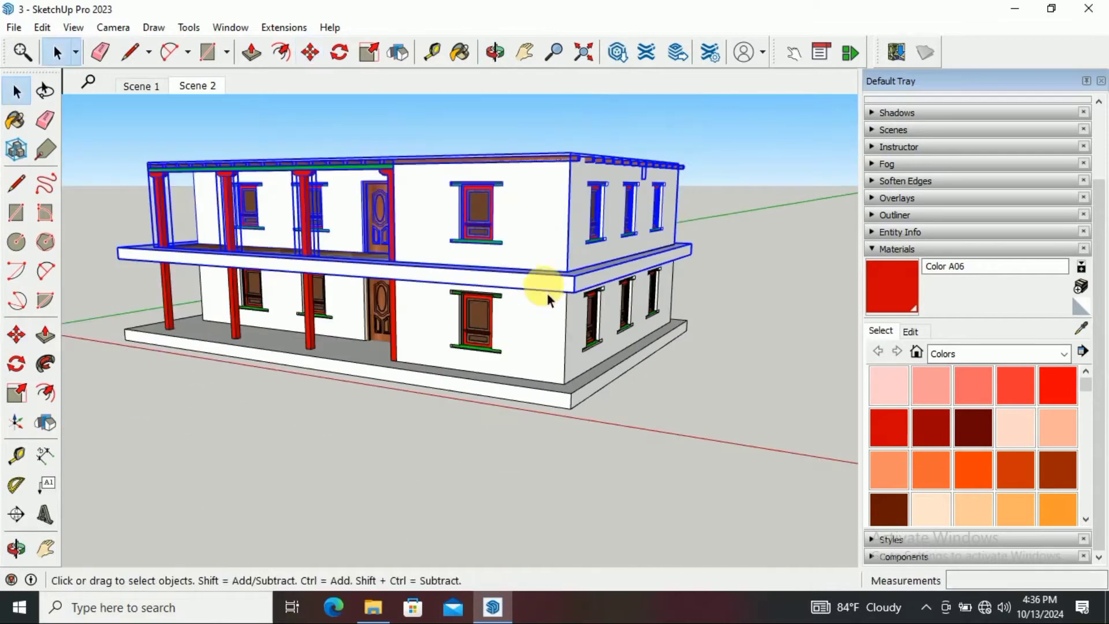
Orbit to the balcony side and select the red column beside the lower door
mouse_move(497, 285)
middle_down()
mouse_move(638, 302)
mouse_move(523, 302)
mouse_move(416, 248)
middle_up()
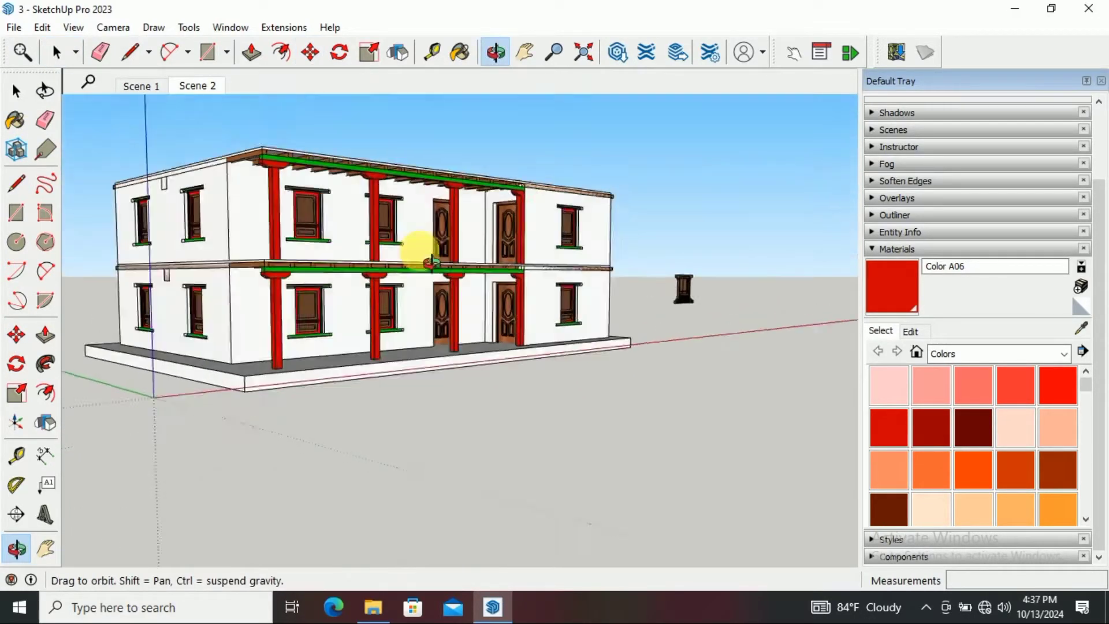
scroll(403, 353, up, 5)
mouse_move(403, 354)
middle_down()
mouse_move(296, 396)
mouse_move(218, 334)
mouse_move(244, 370)
middle_up()
scroll(300, 393, down, 3)
click(244, 366)
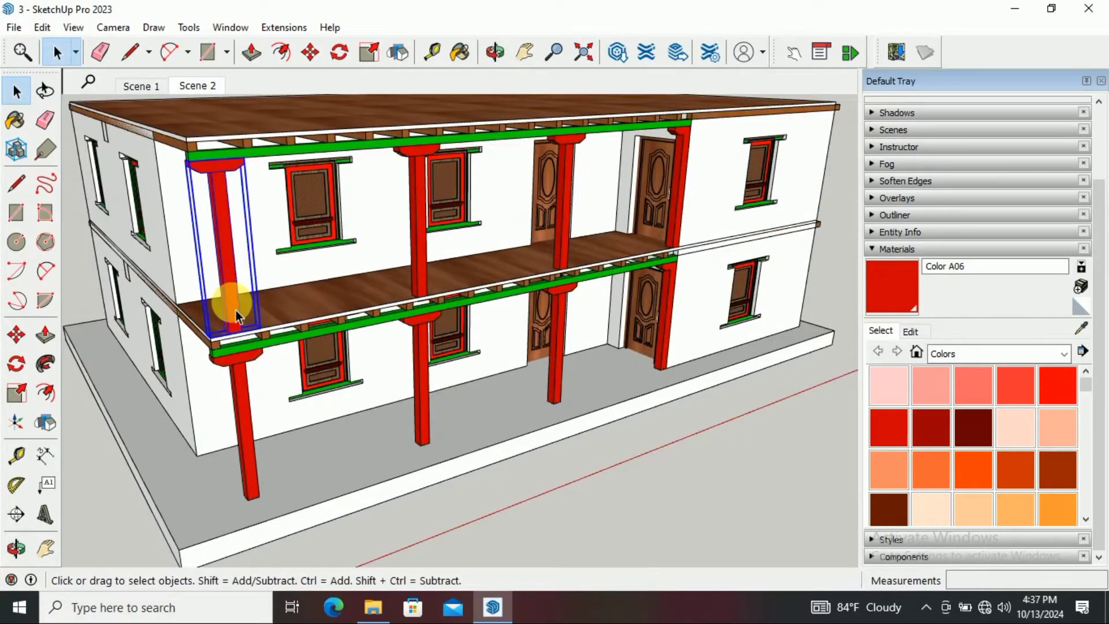
middle_drag(235, 310, 496, 349)
scroll(577, 317, up, 3)
click(664, 286)
Copy the column to the left corner and rotate the copy 180°
key(m)
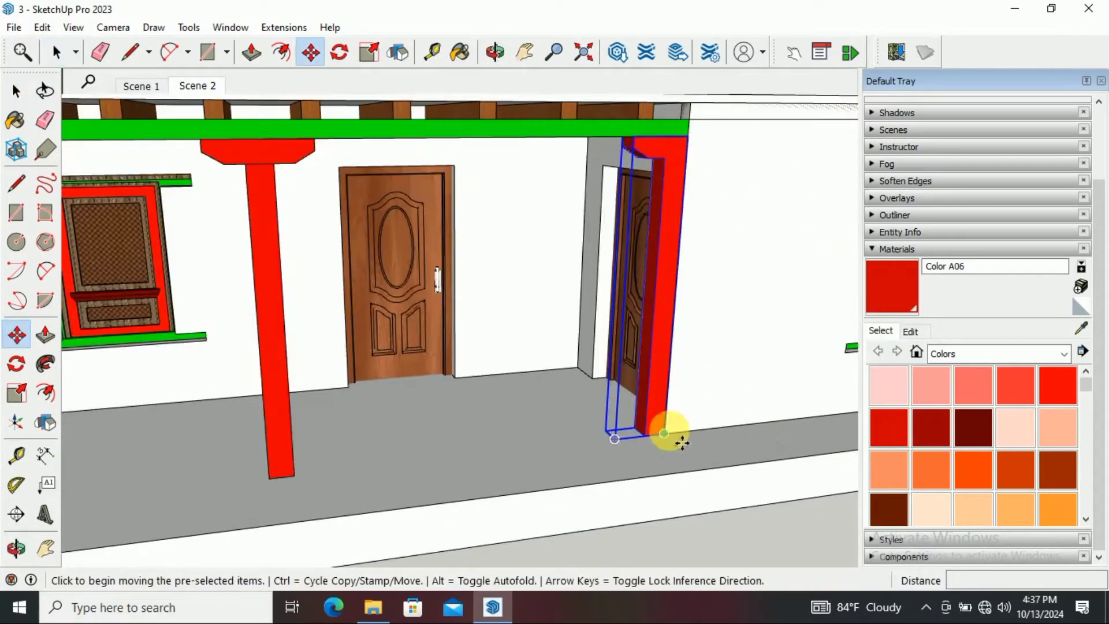
click(674, 438)
key(ctrl)
scroll(673, 438, down, 5)
click(382, 456)
key(q)
click(419, 439)
scroll(420, 439, up, 3)
click(465, 439)
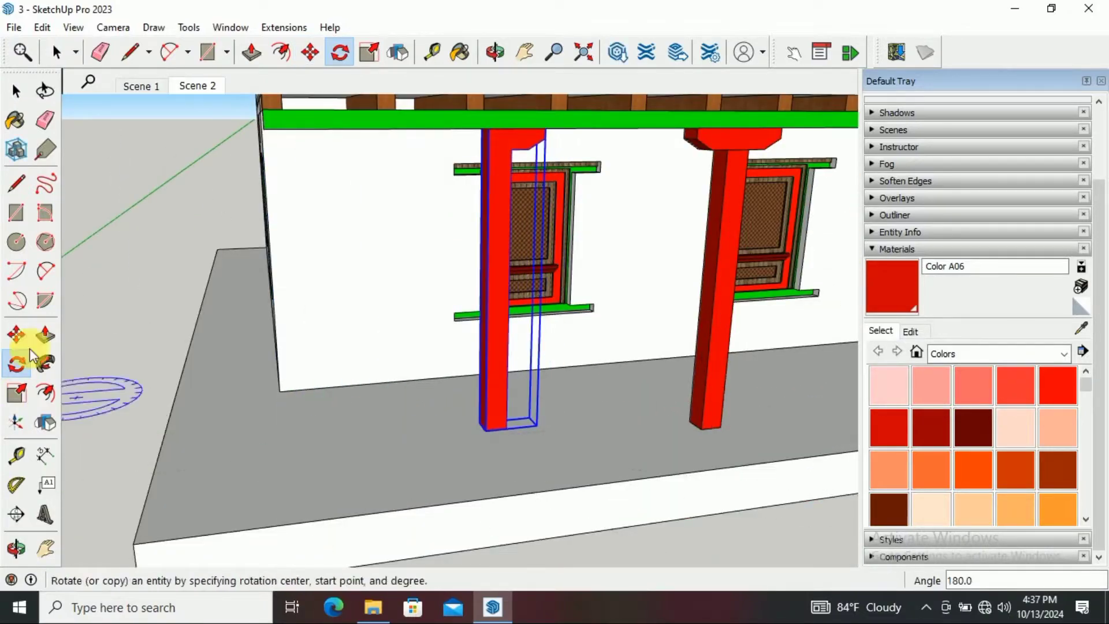
Move the rotated column copy under the balcony's outer corner
click(23, 340)
scroll(545, 186, down, 2)
click(544, 185)
scroll(384, 208, up, 2)
middle_drag(384, 208, 436, 315)
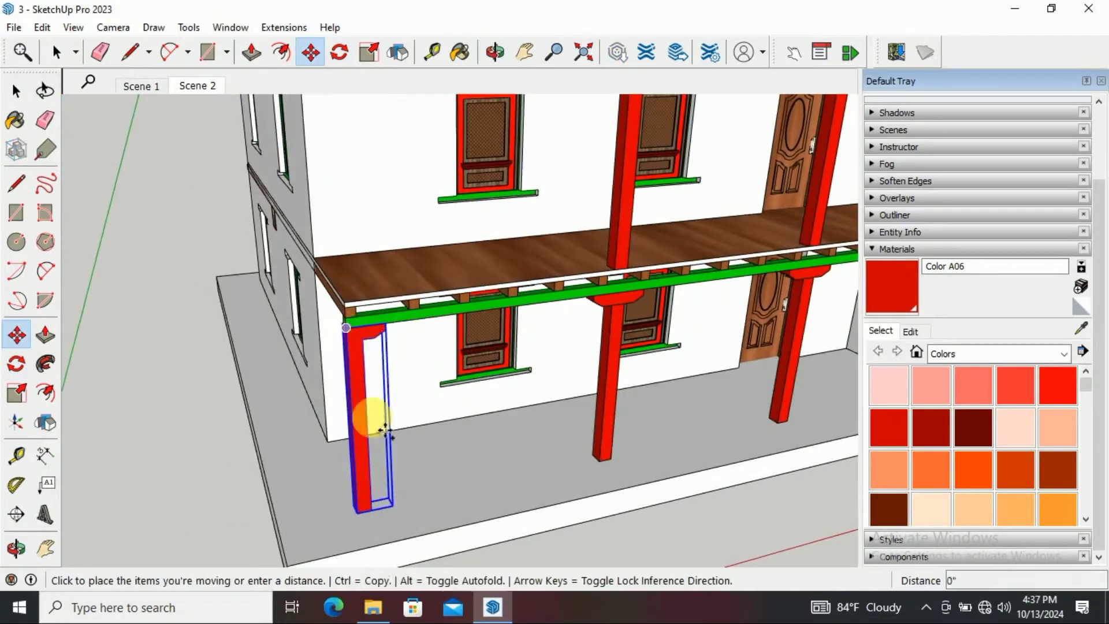
scroll(384, 430, down, 3)
click(364, 246)
scroll(364, 245, down, 2)
click(16, 91)
mouse_move(404, 260)
middle_down()
mouse_move(546, 233)
mouse_move(575, 260)
mouse_move(515, 350)
mouse_move(620, 392)
middle_up()
scroll(521, 246, up, 1)
Shift a roof beam aside and orbit to an elevated corner view
drag(726, 292, 770, 261)
mouse_move(821, 209)
middle_down()
mouse_move(528, 230)
mouse_move(542, 302)
mouse_move(341, 376)
mouse_move(524, 226)
middle_up()
mouse_move(524, 162)
middle_down()
mouse_move(475, 254)
mouse_move(587, 289)
mouse_move(649, 199)
mouse_move(478, 349)
middle_up()
scroll(478, 349, up, 3)
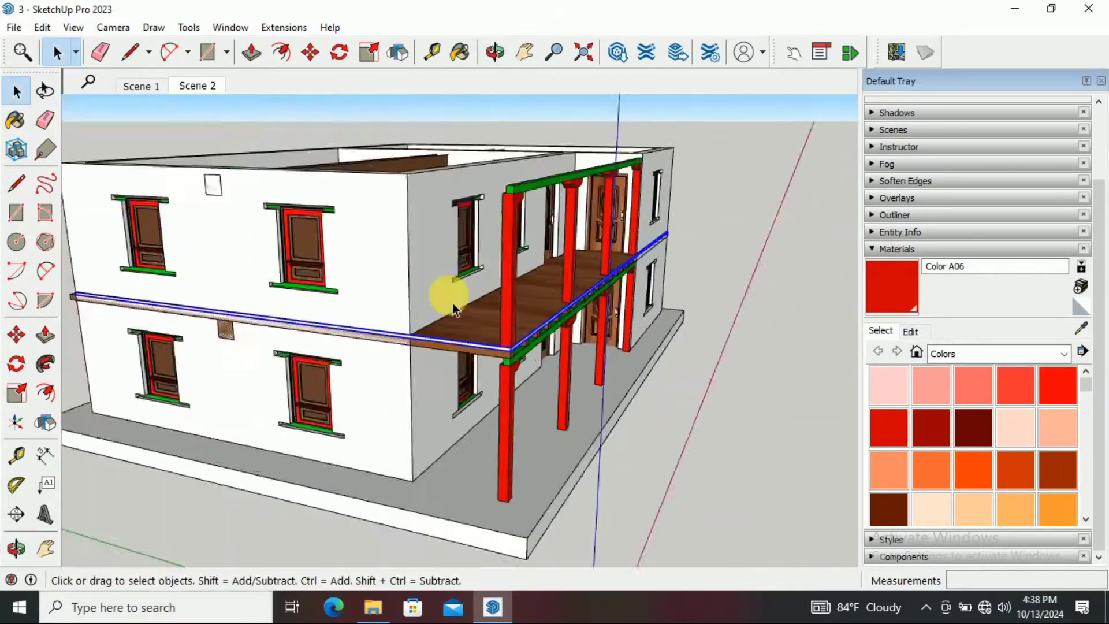
scroll(489, 400, up, 2)
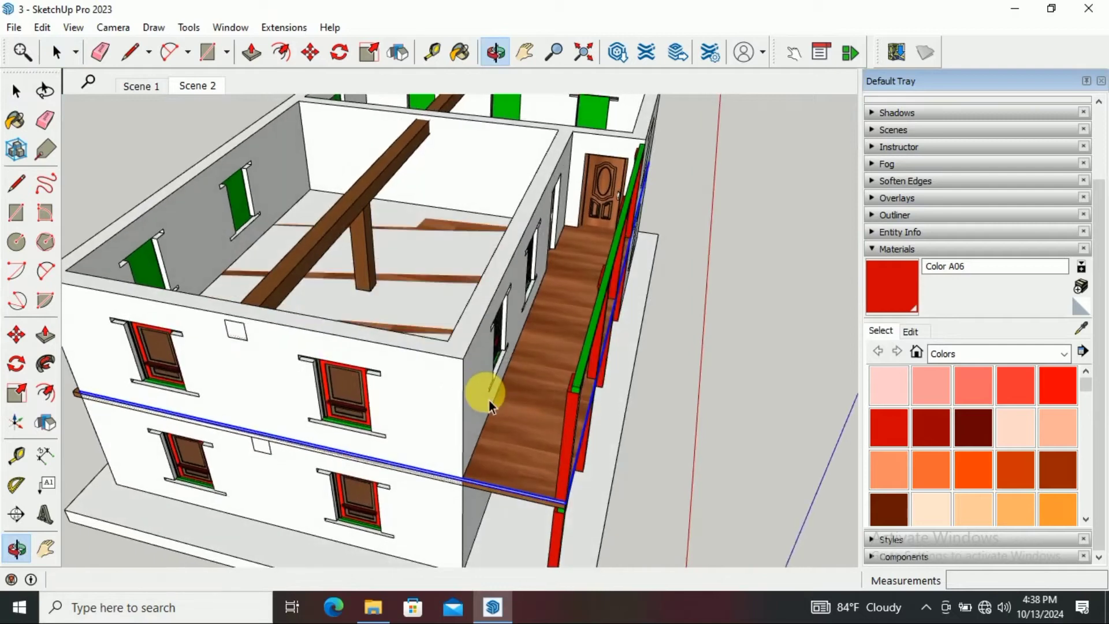
Select the staircase group, open and close it for editing, then face the front wall
click(487, 337)
scroll(507, 321, down, 5)
mouse_move(507, 322)
middle_down()
mouse_move(445, 322)
mouse_move(434, 301)
mouse_move(355, 328)
mouse_move(393, 312)
mouse_move(453, 345)
mouse_move(314, 168)
mouse_move(354, 277)
mouse_move(339, 285)
mouse_move(354, 273)
mouse_move(470, 297)
mouse_move(440, 309)
mouse_move(552, 331)
middle_up()
right_click(434, 301)
double_click(403, 310)
key(Escape)
mouse_move(437, 312)
middle_down()
mouse_move(453, 298)
mouse_move(413, 345)
middle_up()
scroll(615, 212, up, 3)
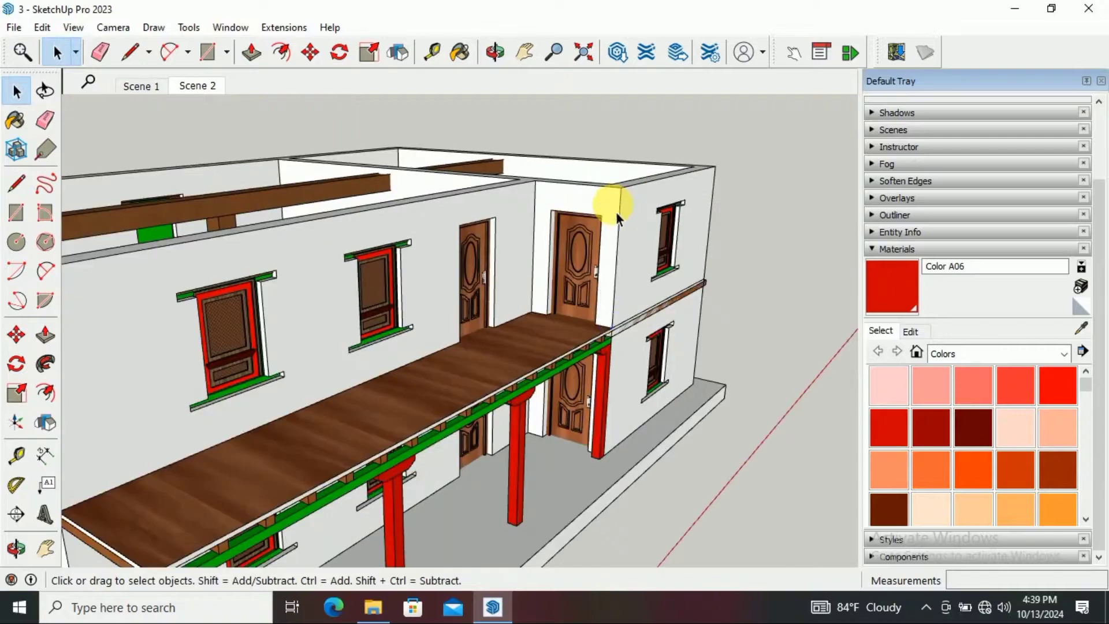
mouse_move(615, 212)
middle_down()
mouse_move(652, 330)
mouse_move(426, 339)
middle_up()
scroll(176, 378, up, 3)
Copy the wall trim up to the top of the upper wall
key(m)
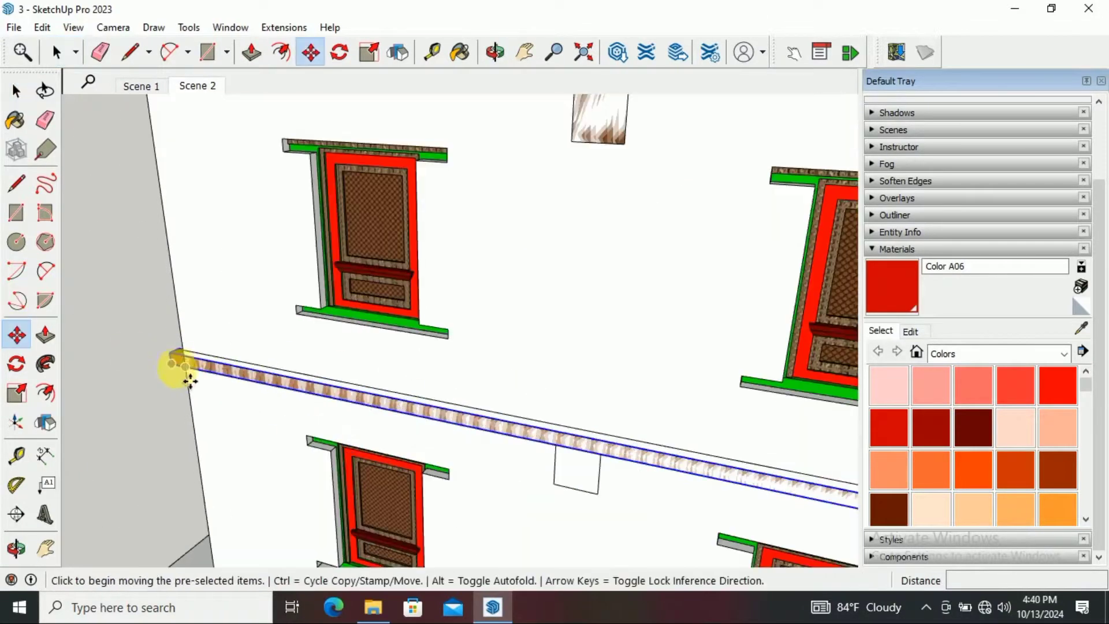
click(179, 371)
key(ctrl)
click(186, 223)
key(space)
Push/Pull the trim copy's end face to extend it into a beam
right_click(234, 234)
scroll(233, 234, down, 5)
mouse_move(233, 234)
middle_down()
mouse_move(314, 280)
mouse_move(184, 193)
middle_up()
double_click(183, 193)
scroll(556, 297, up, 5)
middle_drag(556, 297, 497, 263)
key(p)
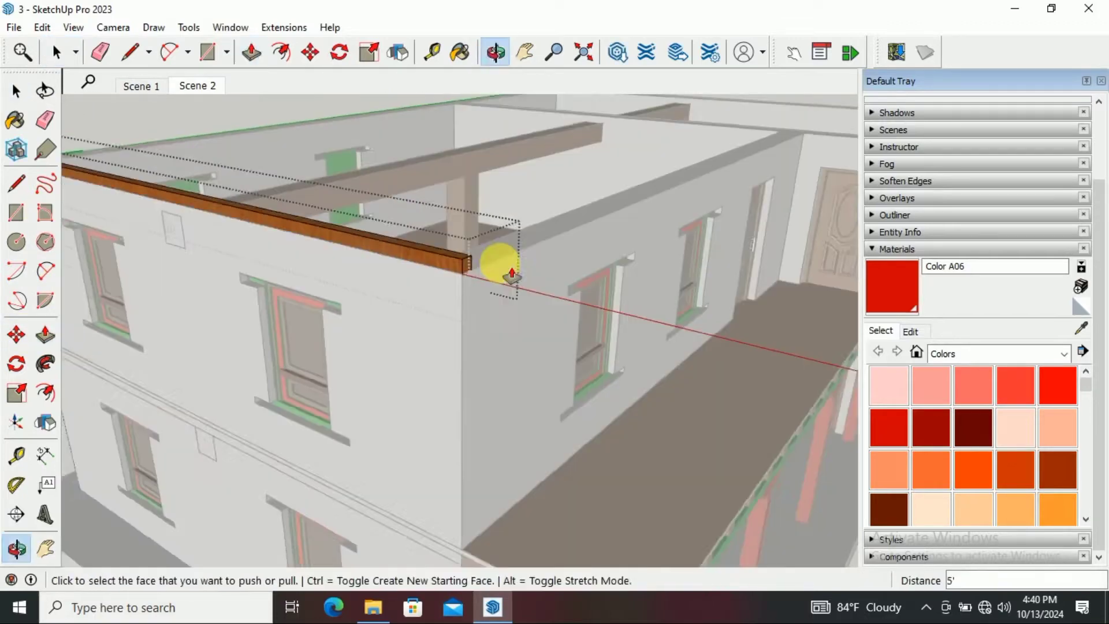
click(488, 272)
click(497, 287)
scroll(297, 306, down, 5)
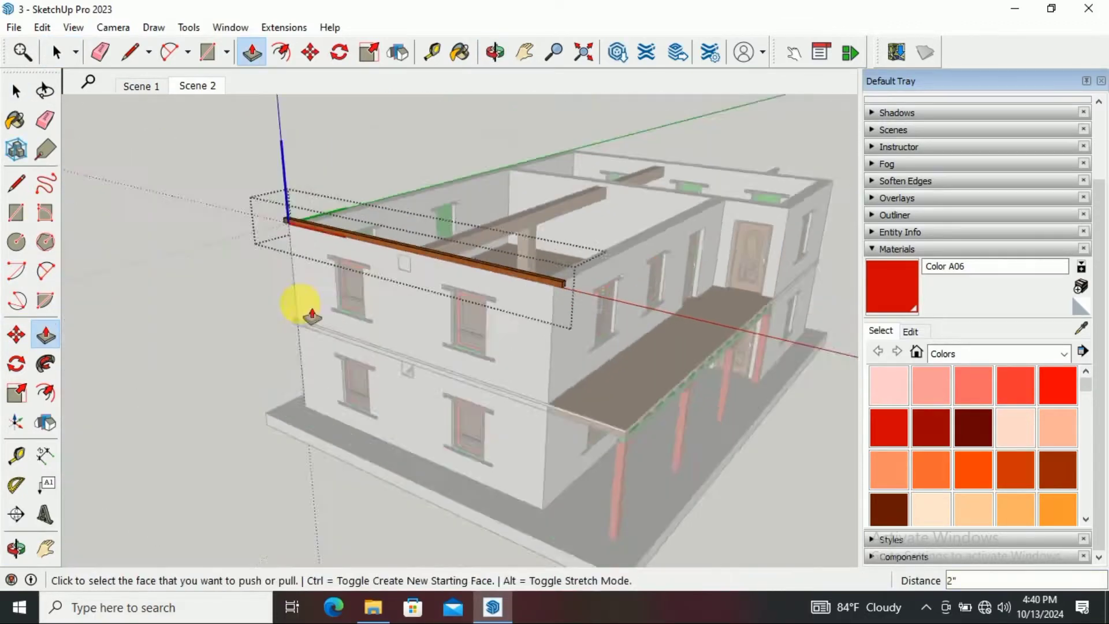
Copy the beam repeatedly across the larger upper room as evenly spaced rafters
middle_drag(297, 307, 631, 227)
key(space)
click(631, 227)
key(m)
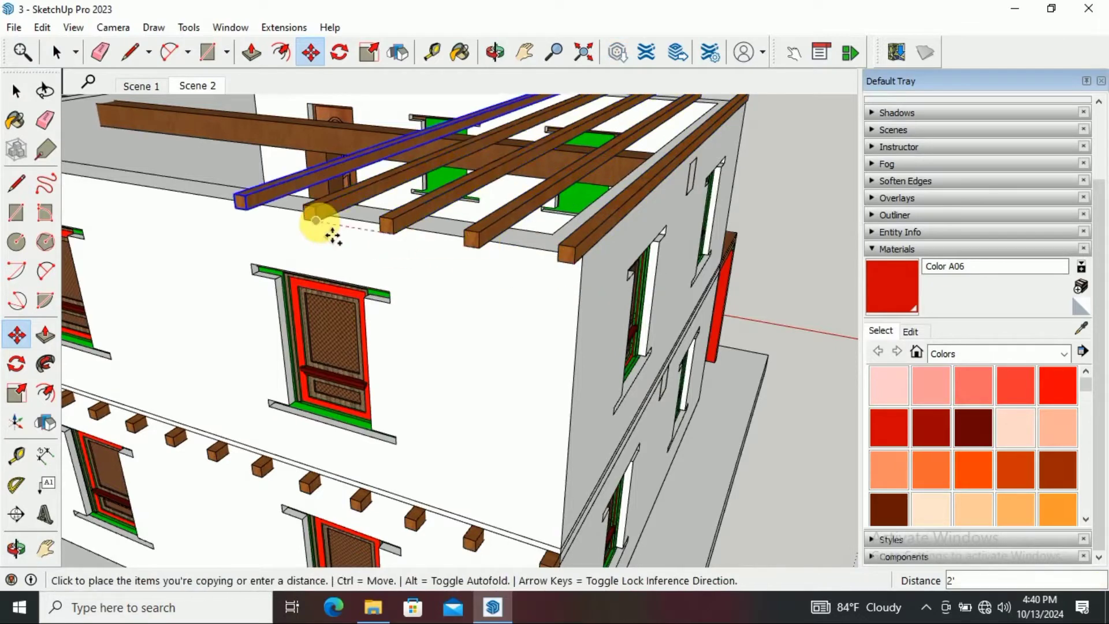
scroll(800, 354, down, 3)
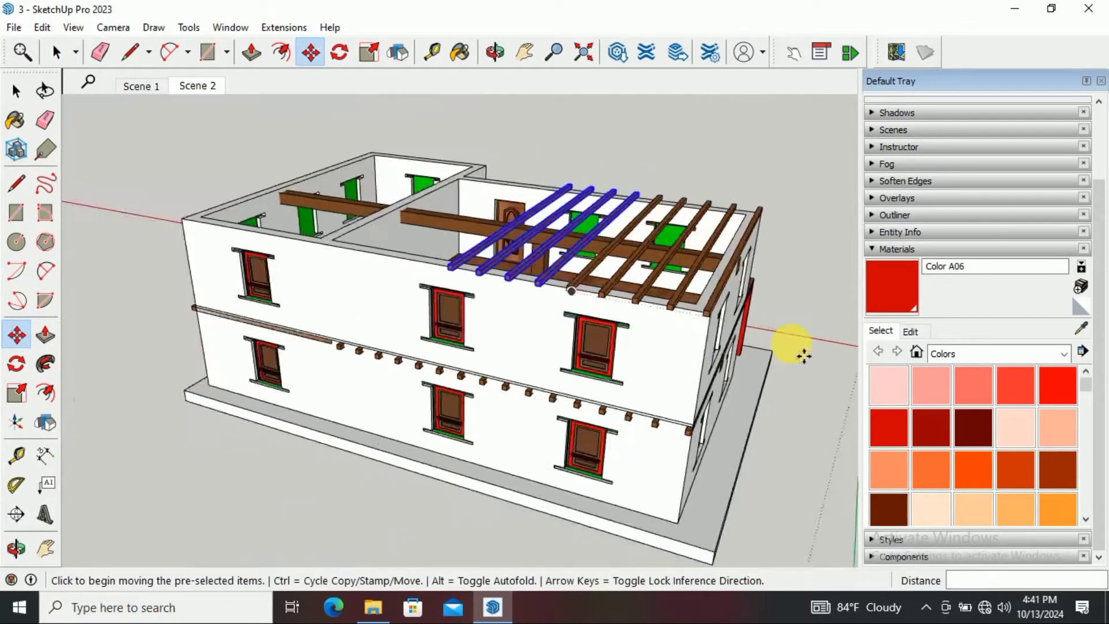
scroll(649, 322, up, 4)
middle_drag(649, 322, 508, 341)
scroll(546, 312, up, 3)
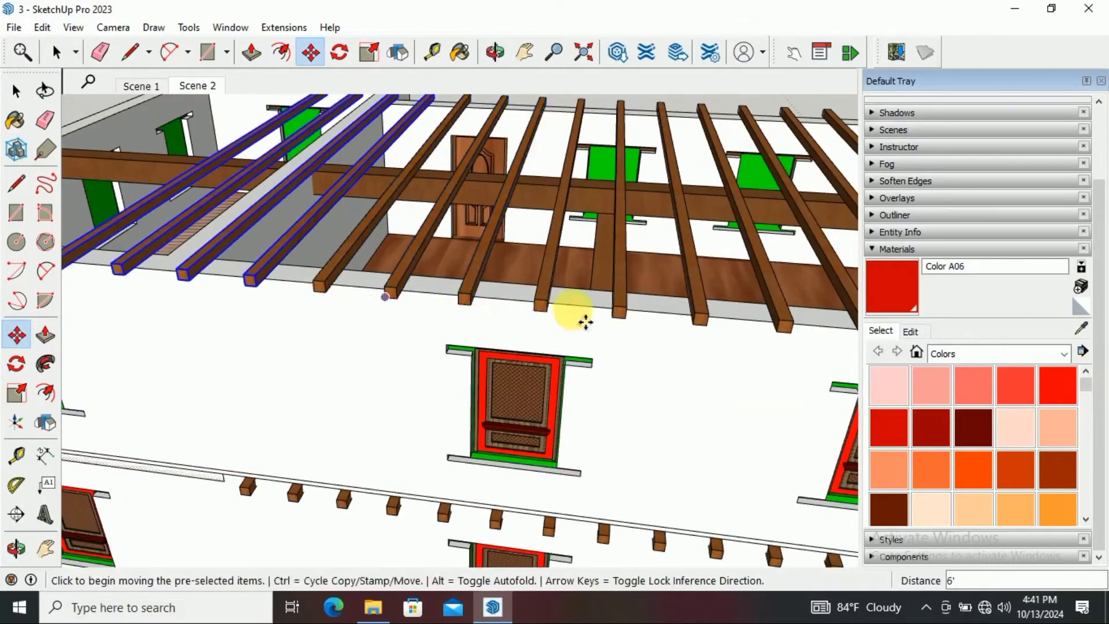
middle_drag(585, 322, 190, 262)
Orbit to view the whole building and open the upper-storey walls for editing
key(space)
scroll(274, 300, down, 4)
mouse_move(389, 310)
middle_down()
mouse_move(607, 179)
mouse_move(618, 247)
mouse_move(535, 284)
mouse_move(607, 292)
mouse_move(495, 273)
middle_up()
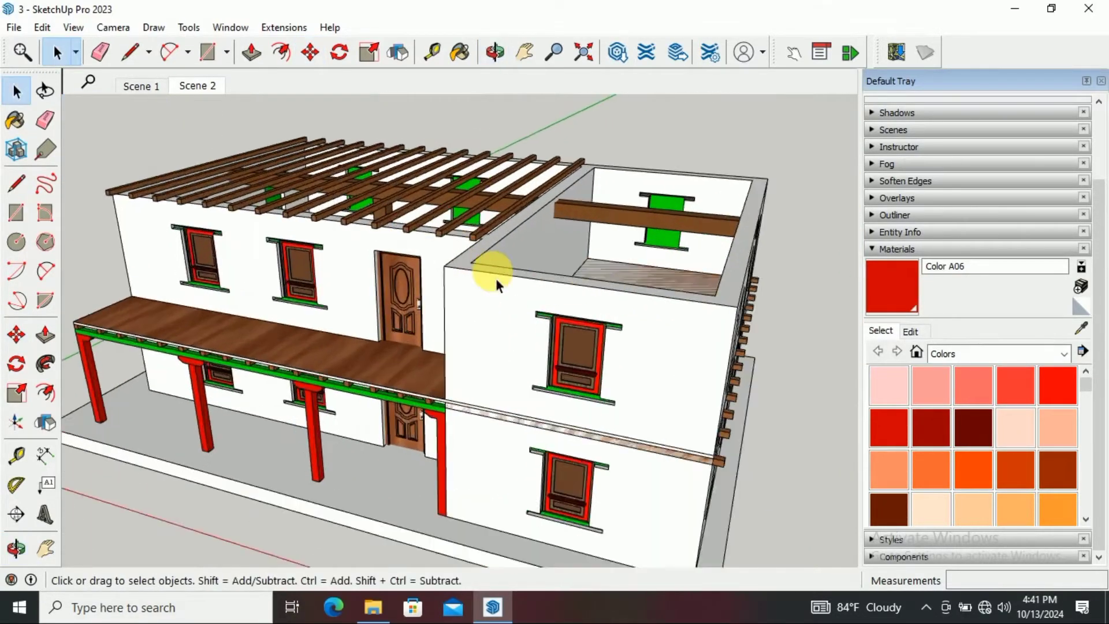
scroll(595, 286, up, 3)
double_click(605, 301)
key(l)
scroll(522, 354, down, 3)
Draw a line across the top of the upper room's end wall
mouse_move(522, 354)
middle_down()
mouse_move(470, 371)
mouse_move(532, 359)
middle_up()
scroll(405, 310, up, 4)
scroll(404, 310, down, 2)
click(421, 314)
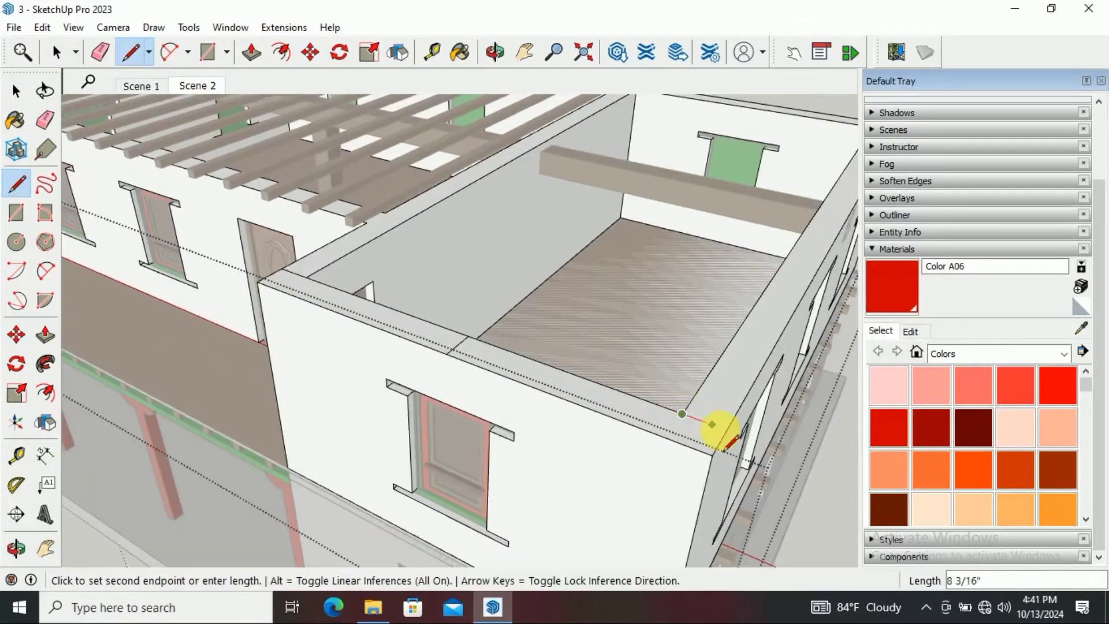
click(13, 92)
mouse_move(552, 376)
middle_down()
mouse_move(583, 230)
mouse_move(636, 328)
middle_up()
key(e)
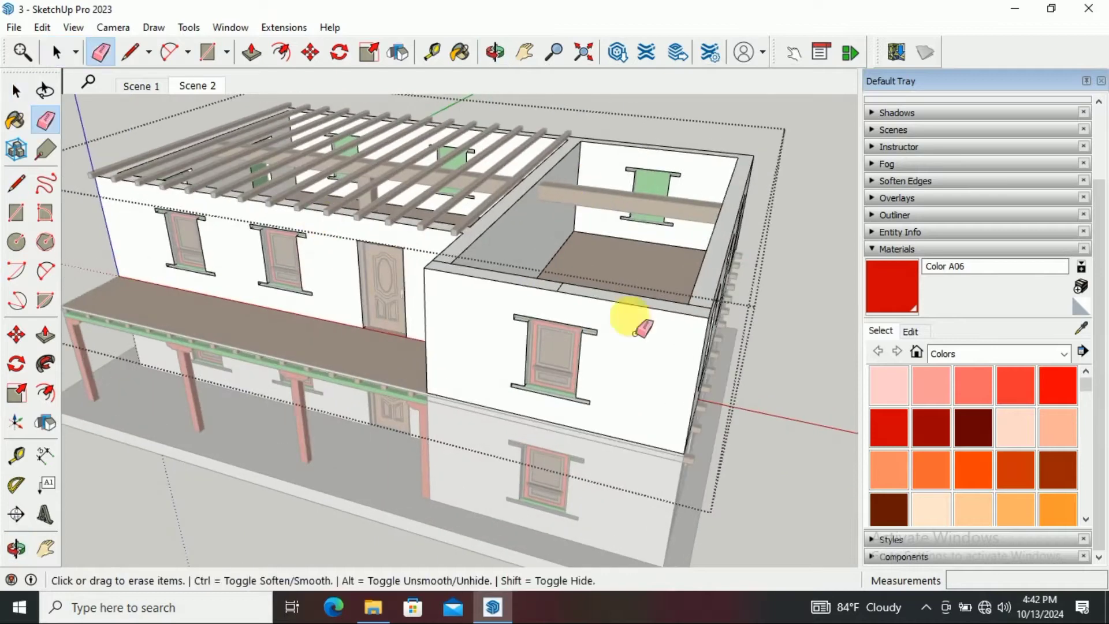
scroll(569, 300, up, 2)
middle_drag(556, 259, 368, 189)
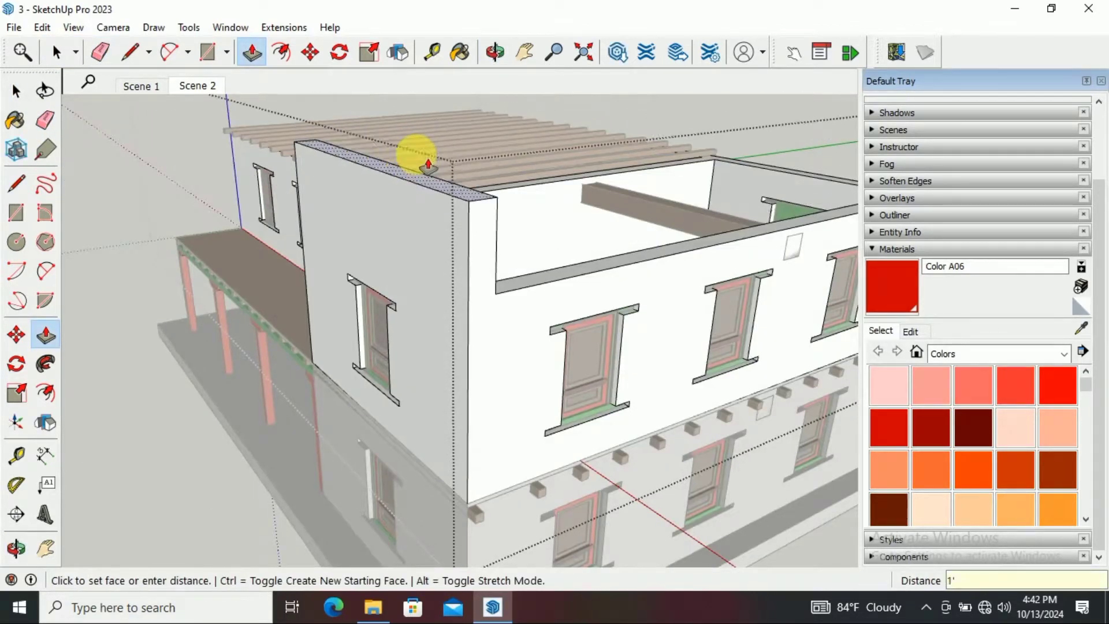
scroll(428, 165, down, 1)
click(489, 285)
middle_drag(488, 286, 372, 174)
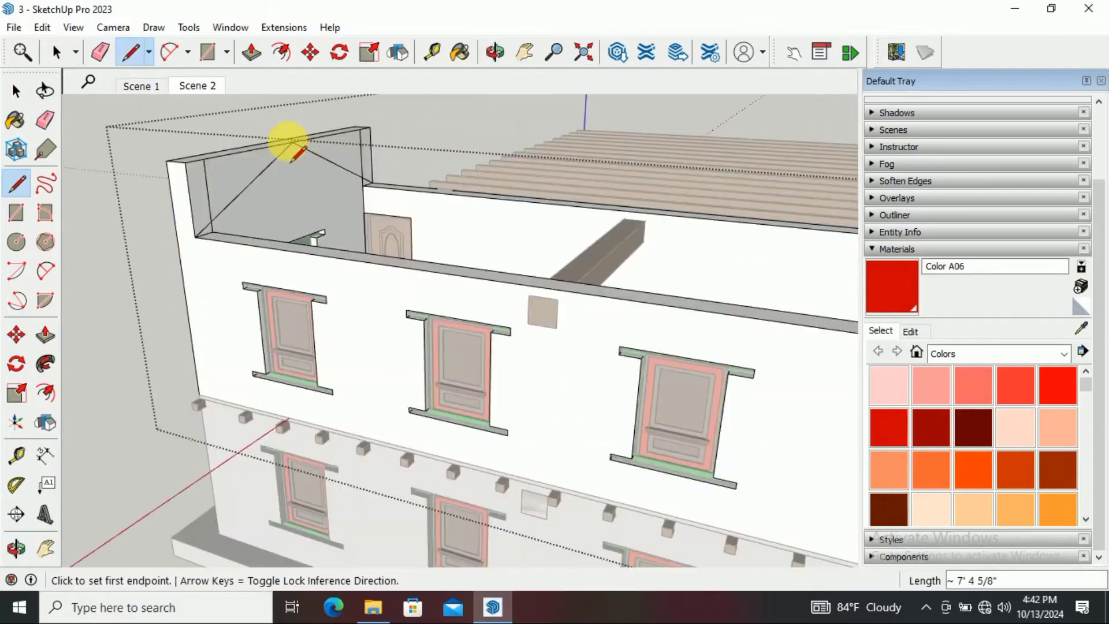
Raise the end wall's top 1' and erase edges to form the gable peak
click(197, 180)
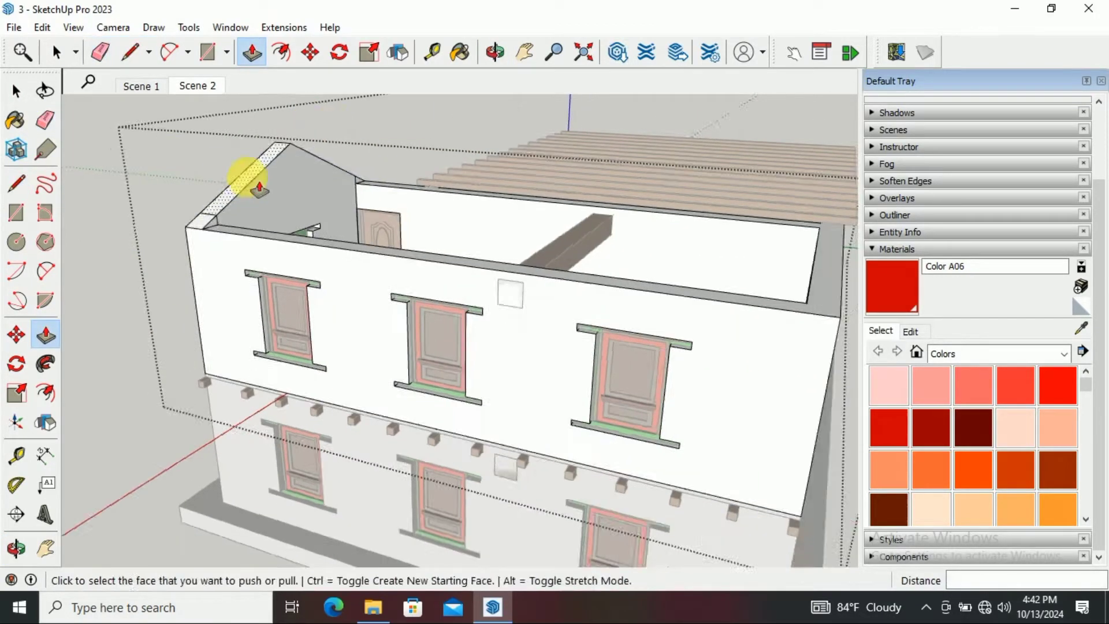
middle_drag(248, 174, 592, 271)
click(45, 120)
mouse_move(683, 302)
middle_down()
mouse_move(301, 341)
mouse_move(685, 292)
mouse_move(632, 240)
mouse_move(595, 258)
mouse_move(124, 306)
middle_up()
scroll(297, 322, down, 2)
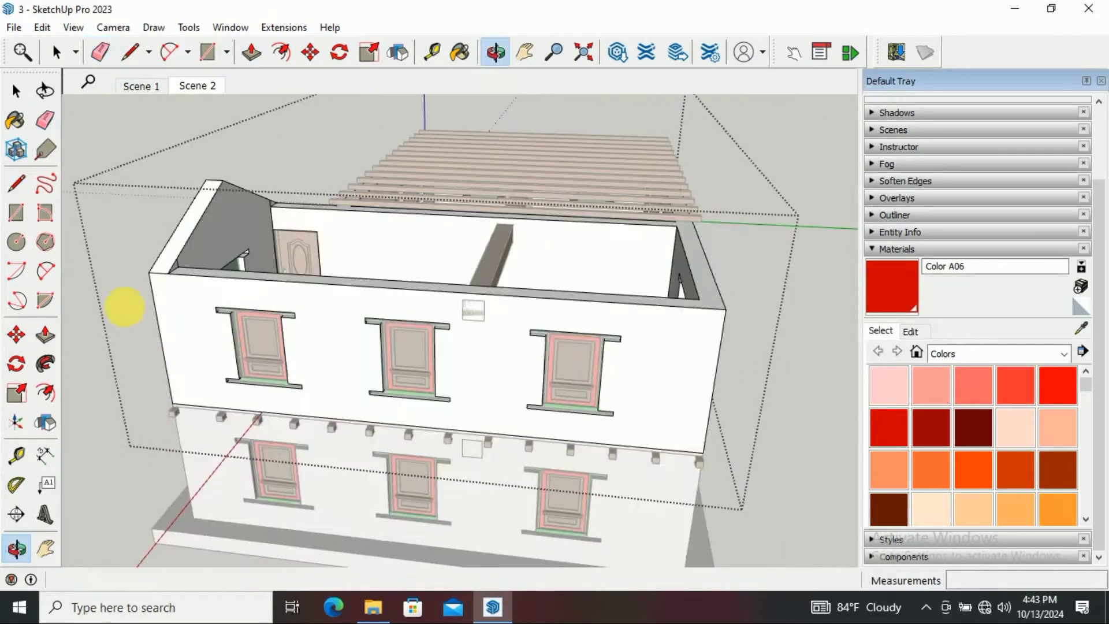
click(16, 183)
middle_drag(346, 347, 589, 404)
scroll(674, 260, up, 2)
Push the upper dividing wall's top face up 25' above the rafters
scroll(681, 237, up, 3)
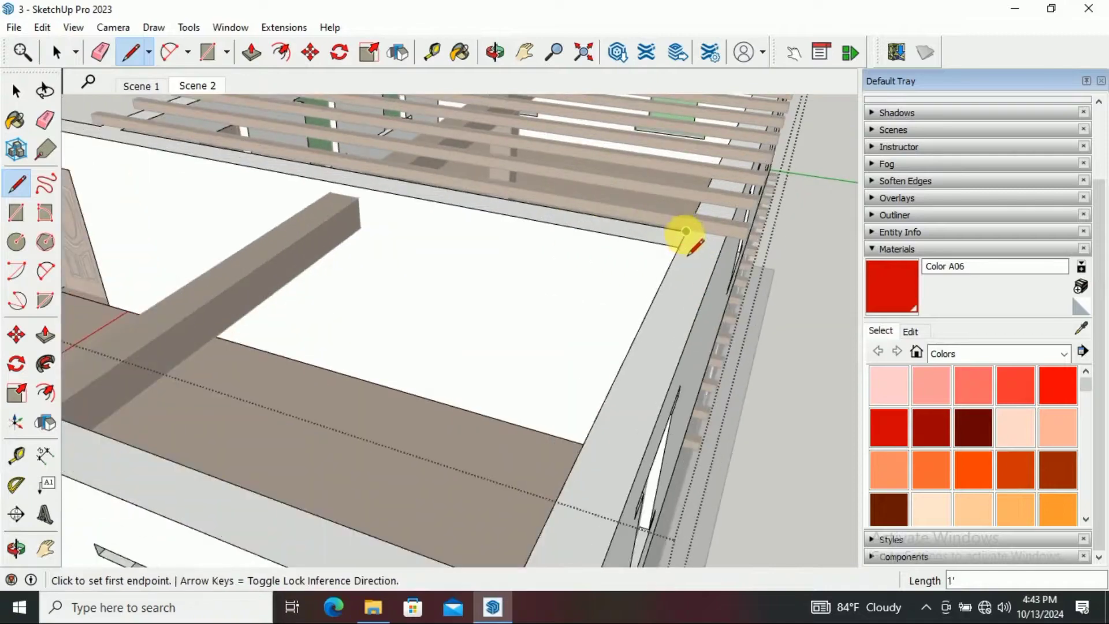
right_click(672, 237)
scroll(673, 235, down, 3)
middle_drag(674, 235, 512, 310)
right_click(512, 310)
middle_drag(560, 346, 579, 301)
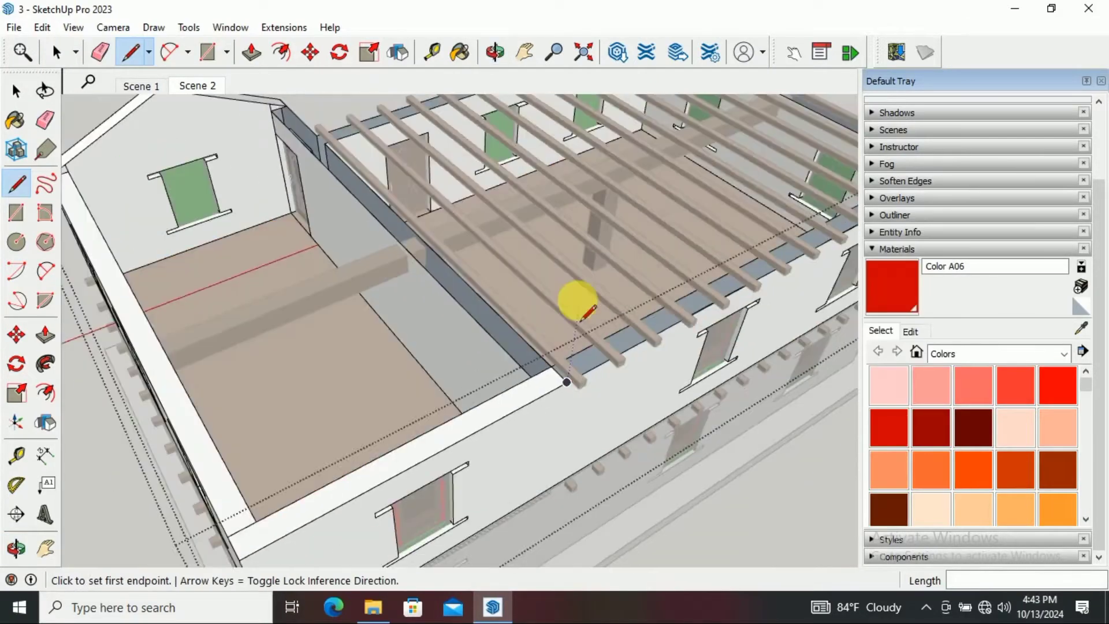
scroll(530, 365, down, 3)
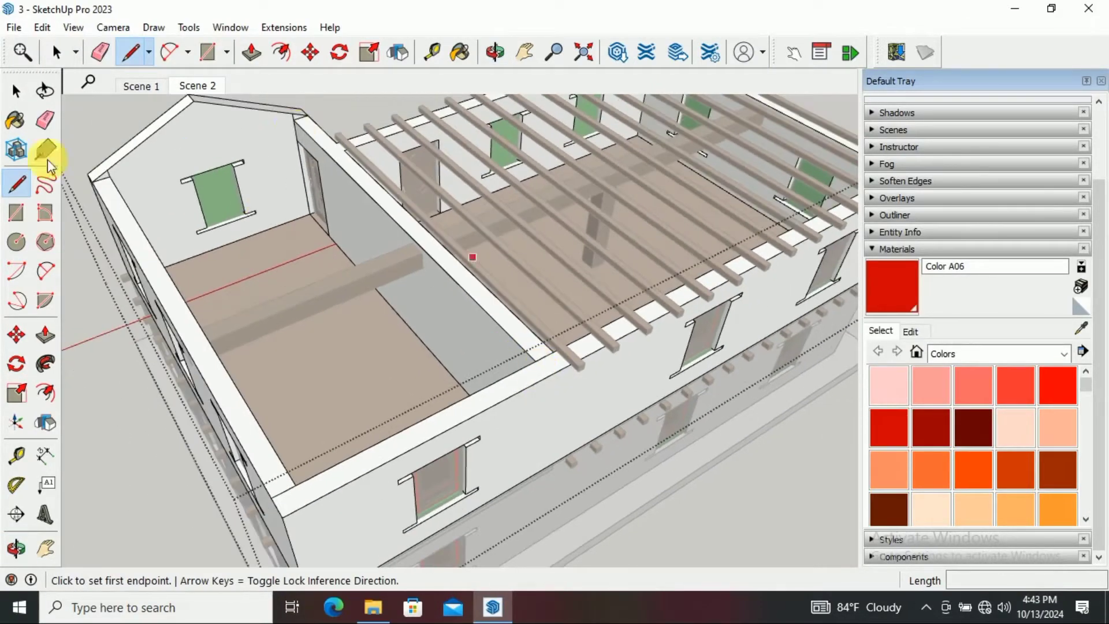
click(46, 335)
scroll(297, 116, up, 3)
scroll(549, 358, up, 2)
click(540, 349)
scroll(185, 223, down, 3)
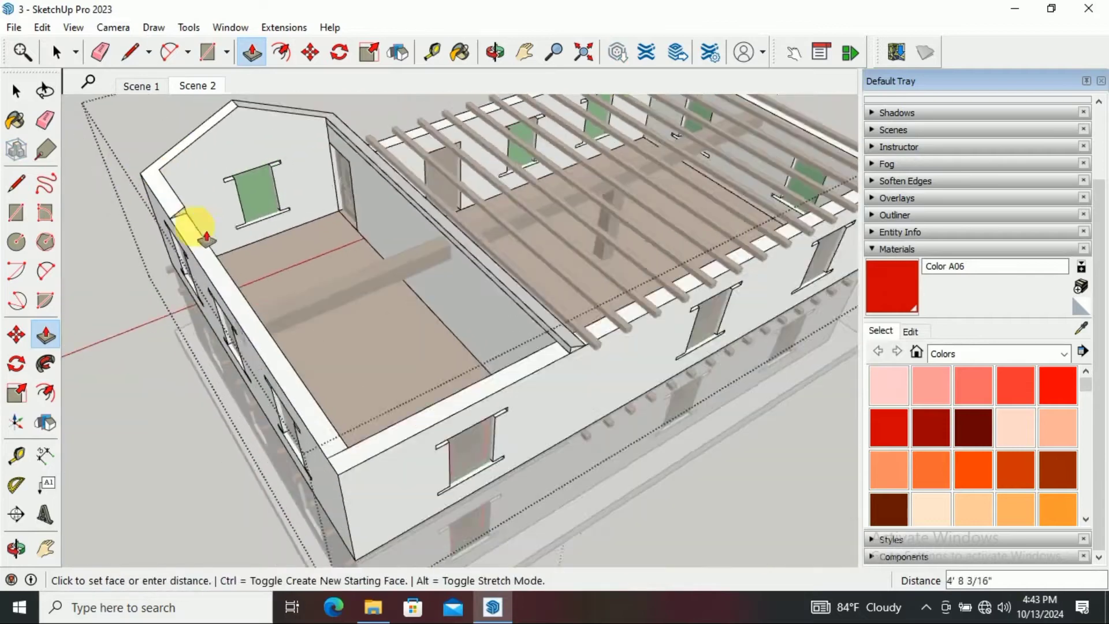
text(25')
key(Return)
Start a sloping line on the raised wall top, checking the house's other sides
scroll(329, 421, up, 3)
scroll(337, 491, down, 1)
key(l)
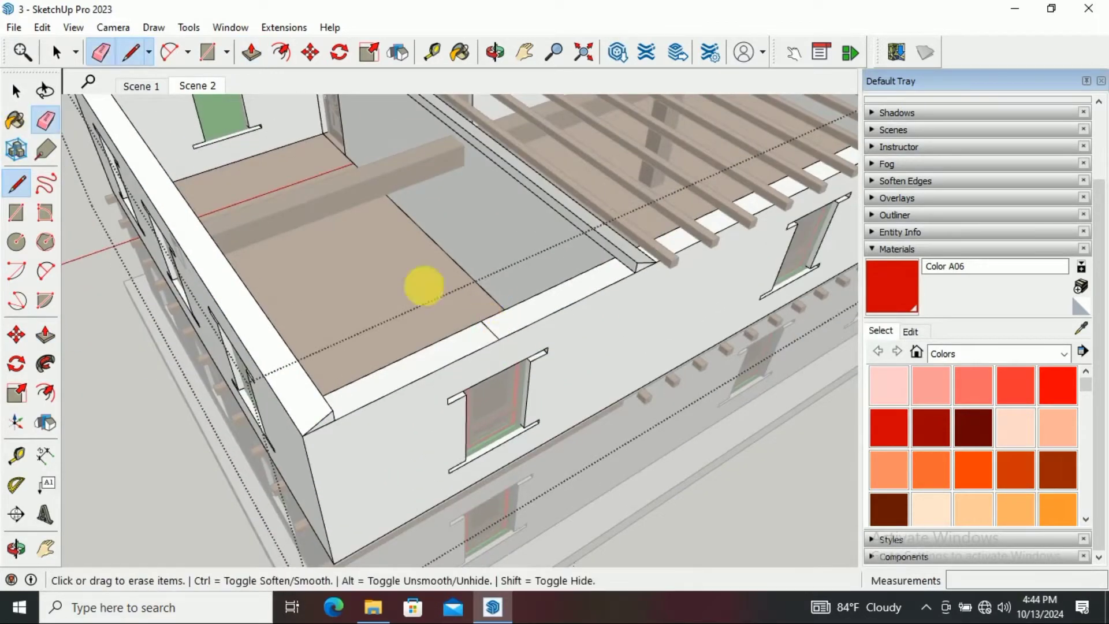
click(356, 388)
scroll(348, 391, down, 2)
scroll(267, 137, down, 2)
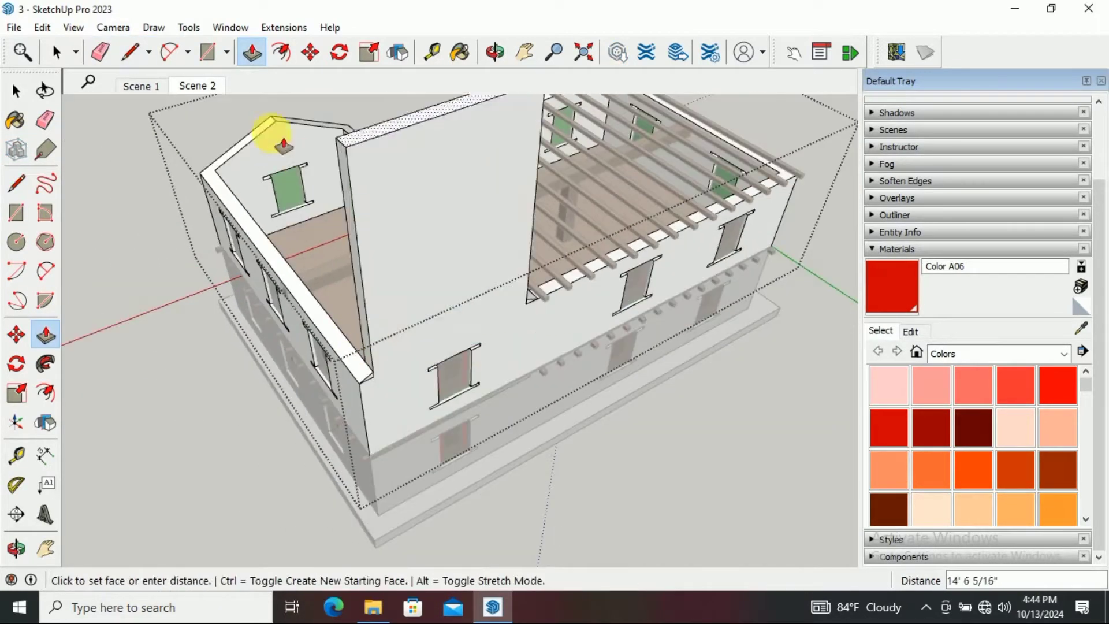
middle_drag(268, 136, 590, 172)
key(l)
mouse_move(685, 213)
middle_down()
mouse_move(633, 202)
mouse_move(377, 219)
middle_up()
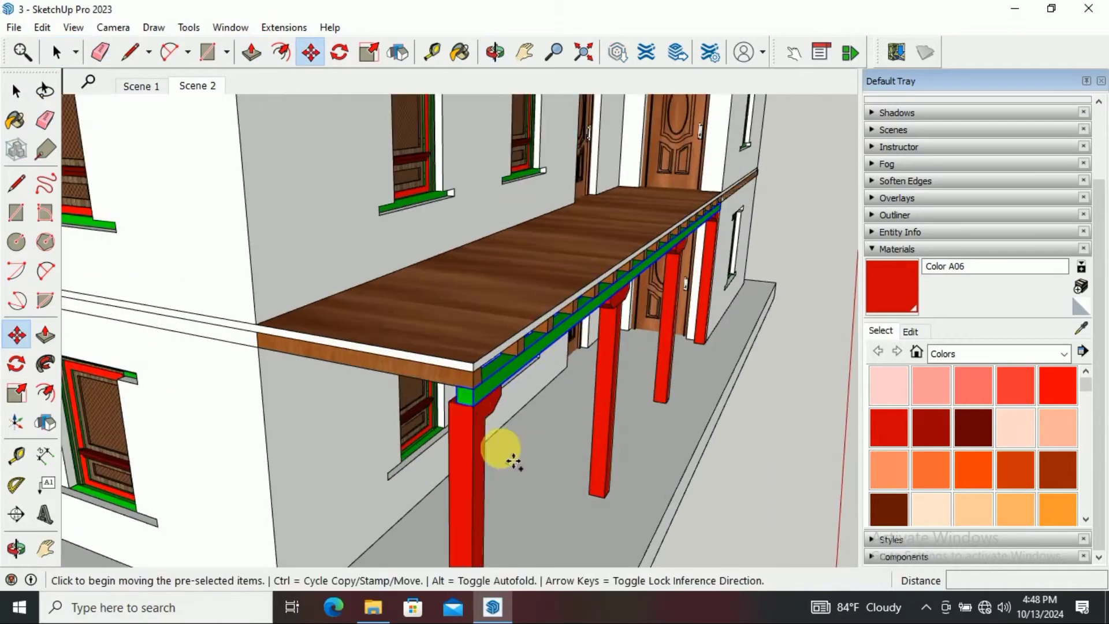
Inside the house group, raise the upper storey's wall top 6'
middle_drag(500, 454, 408, 256)
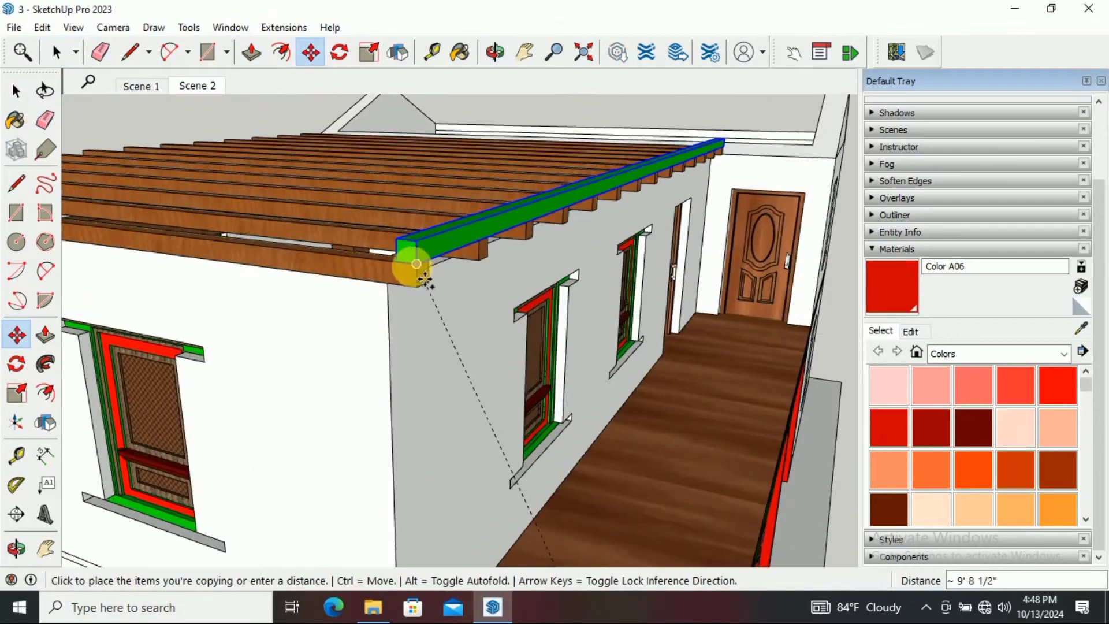
mouse_move(433, 322)
middle_down()
mouse_move(475, 320)
mouse_move(470, 384)
middle_up()
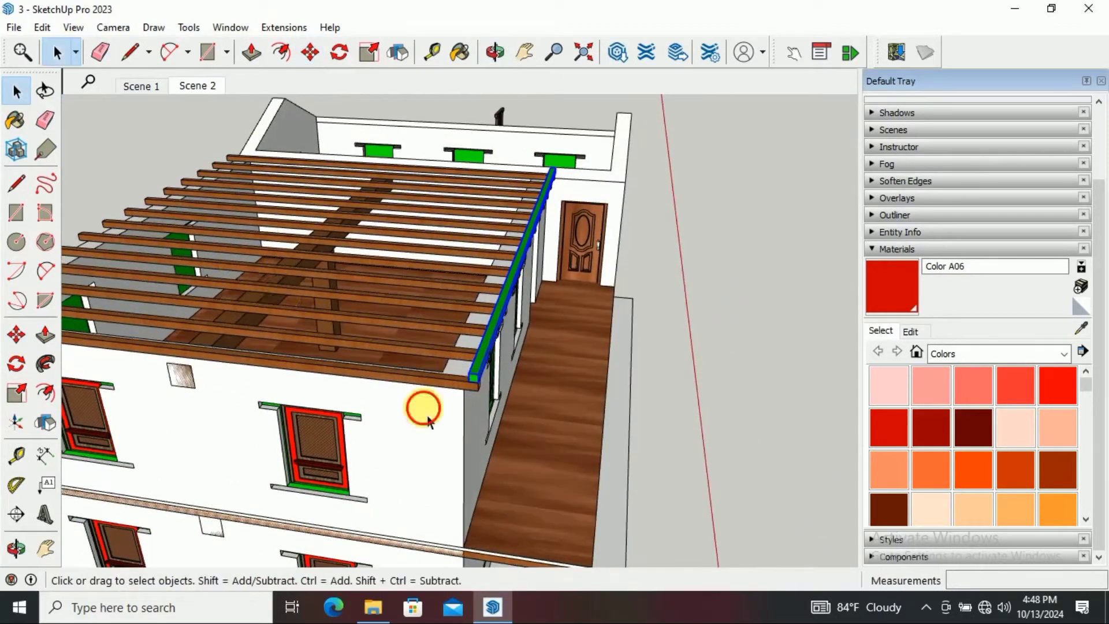
double_click(421, 408)
key(p)
click(453, 371)
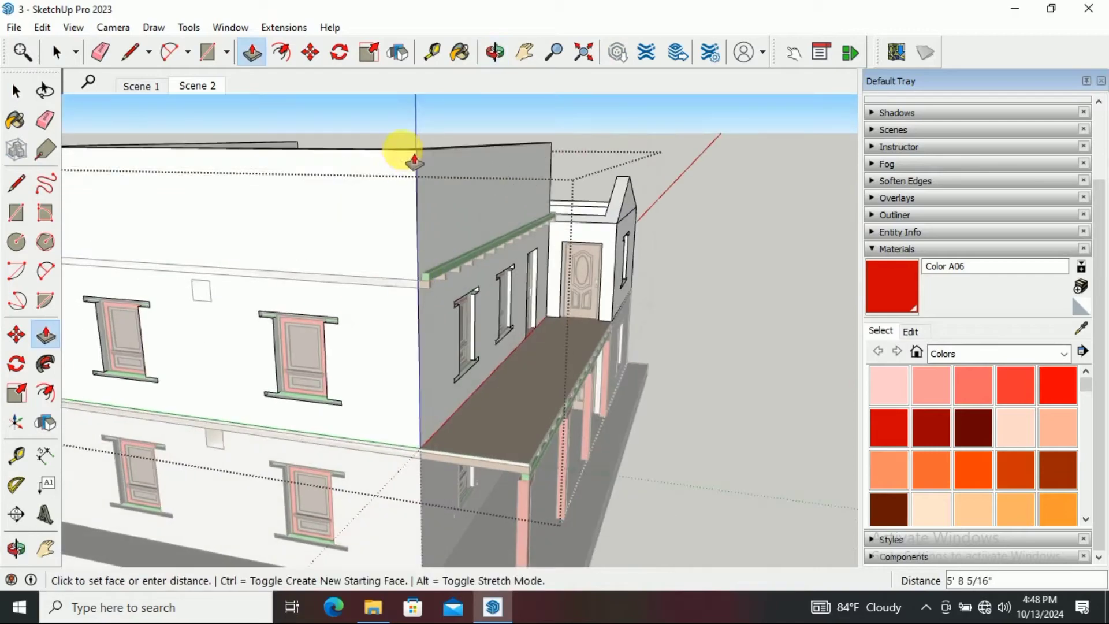
text(6')
key(Return)
scroll(414, 161, down, 5)
Extrude the parapet's top face 1' around the roof beams
mouse_move(508, 259)
middle_down()
mouse_move(463, 309)
mouse_move(409, 198)
middle_up()
scroll(388, 295, up, 3)
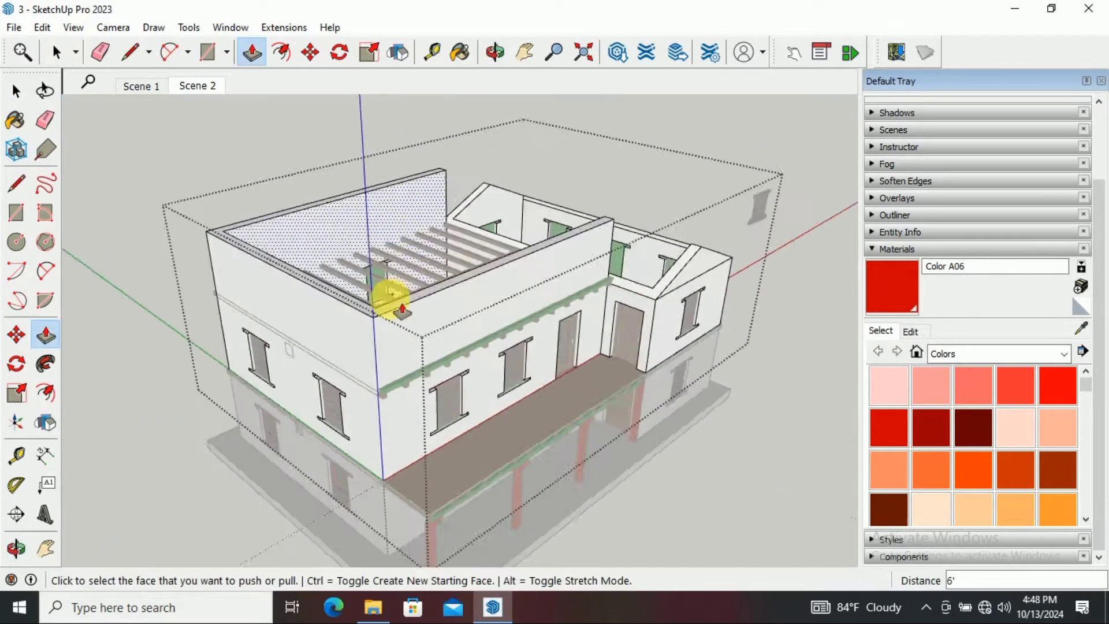
scroll(403, 309, up, 2)
click(405, 315)
key(Return)
mouse_move(406, 327)
middle_down()
mouse_move(129, 376)
mouse_move(604, 396)
middle_up()
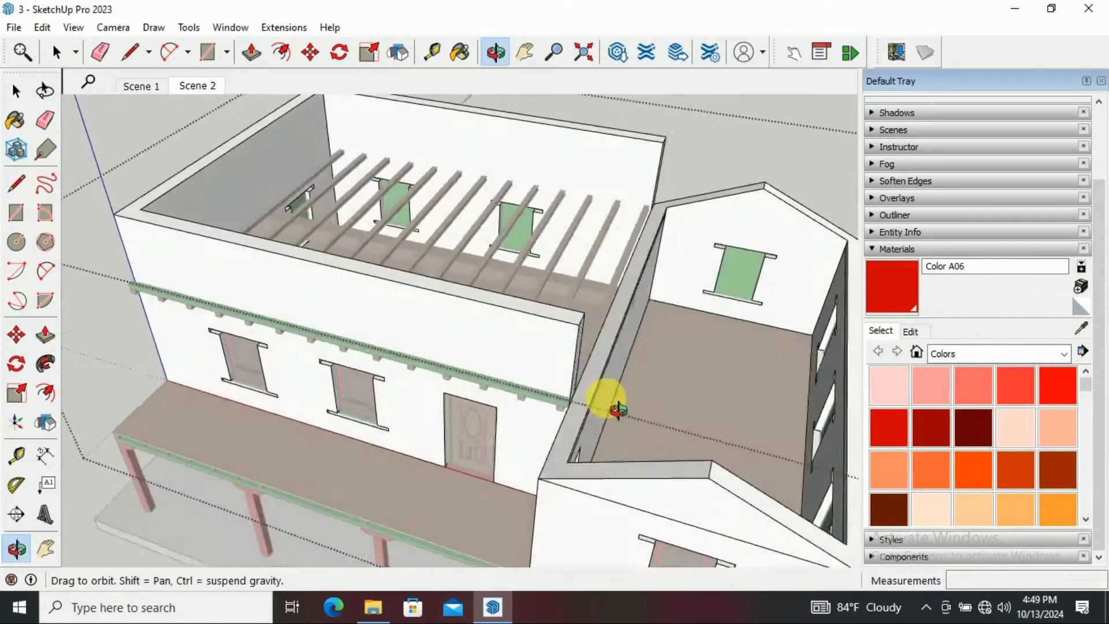
scroll(460, 373, up, 3)
scroll(443, 403, down, 3)
middle_drag(711, 267, 668, 273)
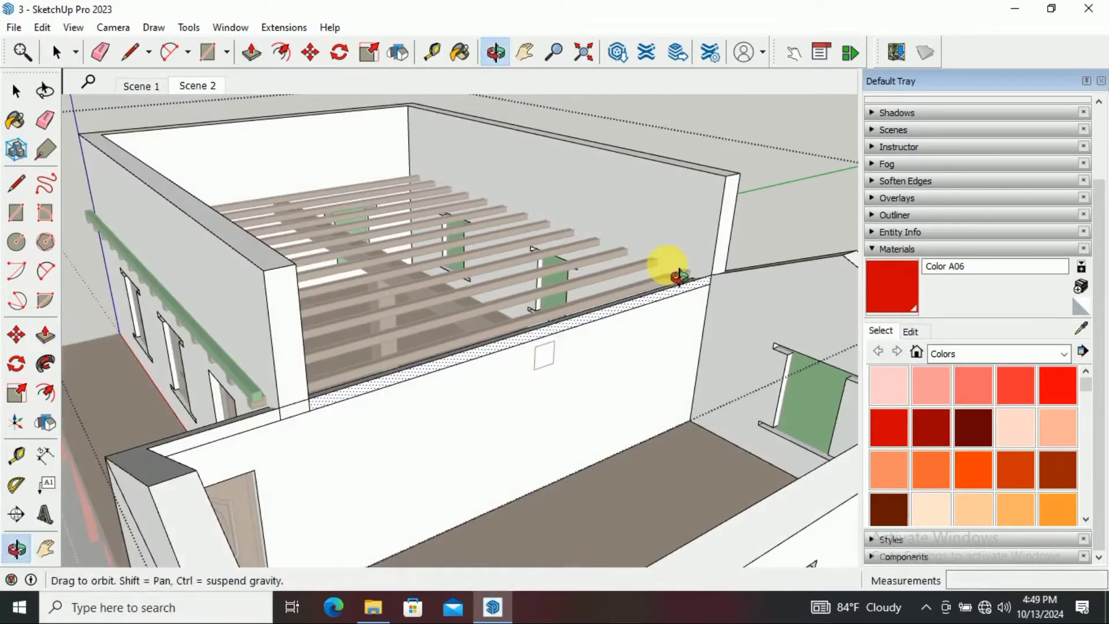
Erase edges and draw a line at the parapet corner
key(e)
scroll(330, 385, up, 3)
scroll(335, 385, down, 2)
middle_drag(335, 385, 495, 388)
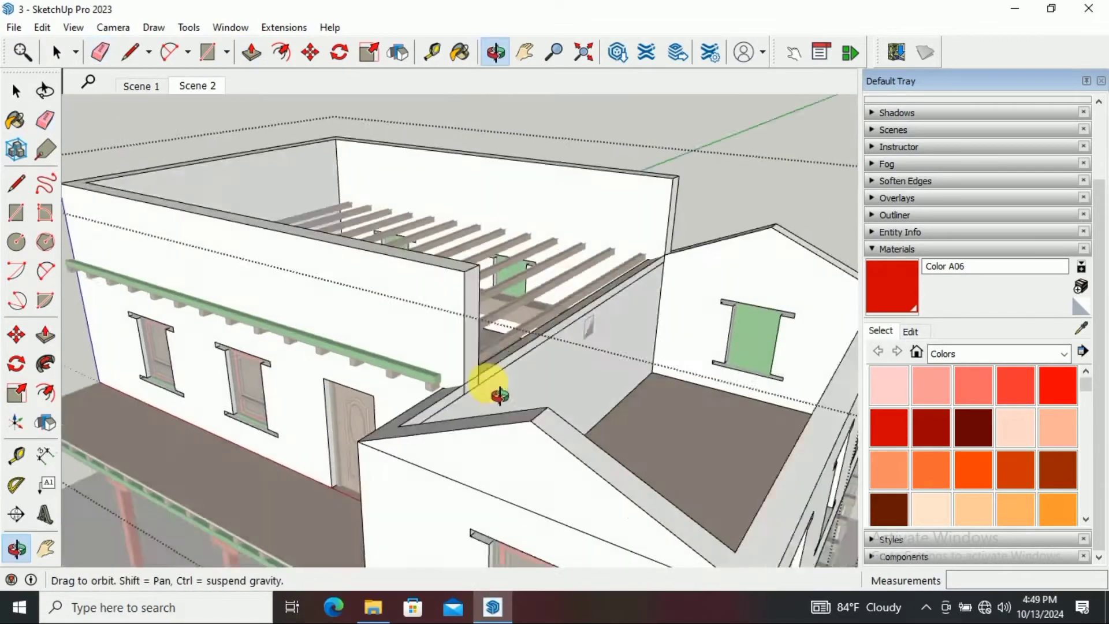
key(l)
scroll(674, 173, up, 3)
click(642, 174)
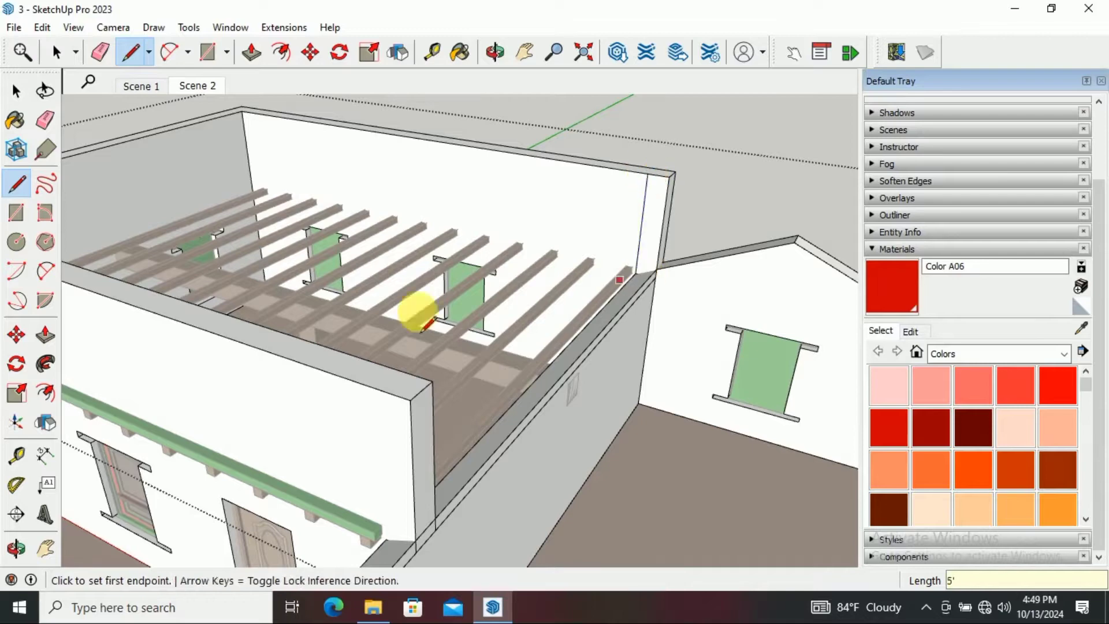
scroll(445, 487, down, 3)
scroll(427, 428, down, 3)
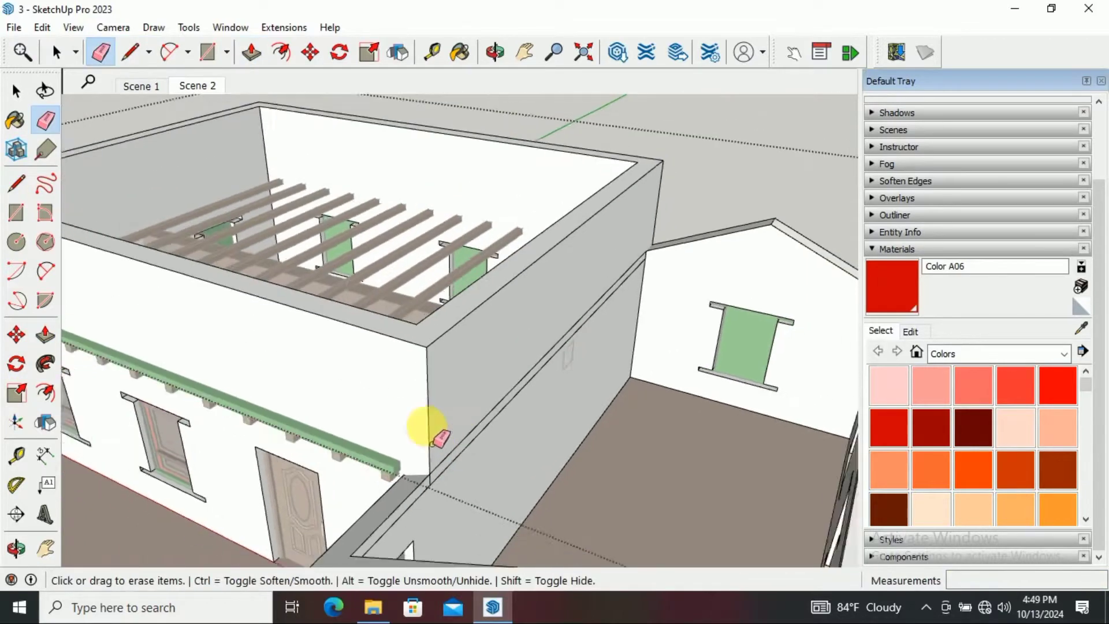
scroll(457, 439, down, 1)
Orbit around the whole house exterior and down onto the roof to check the parapet
middle_drag(471, 448, 523, 367)
scroll(508, 358, down, 3)
middle_drag(446, 342, 426, 186)
key(space)
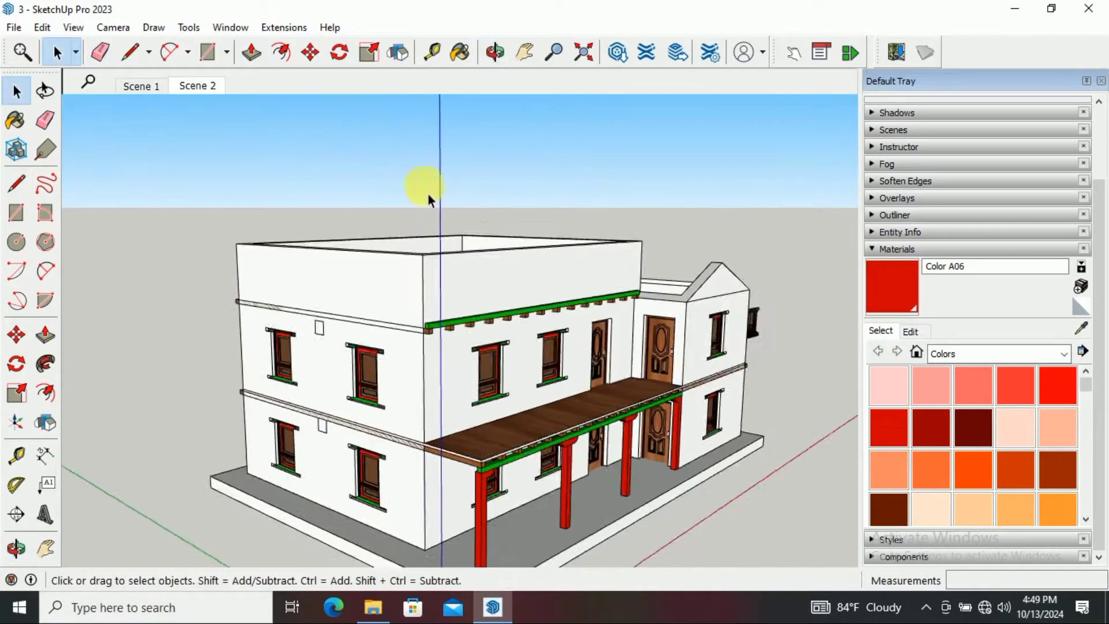
scroll(392, 302, up, 2)
scroll(556, 309, up, 2)
middle_drag(556, 309, 480, 287)
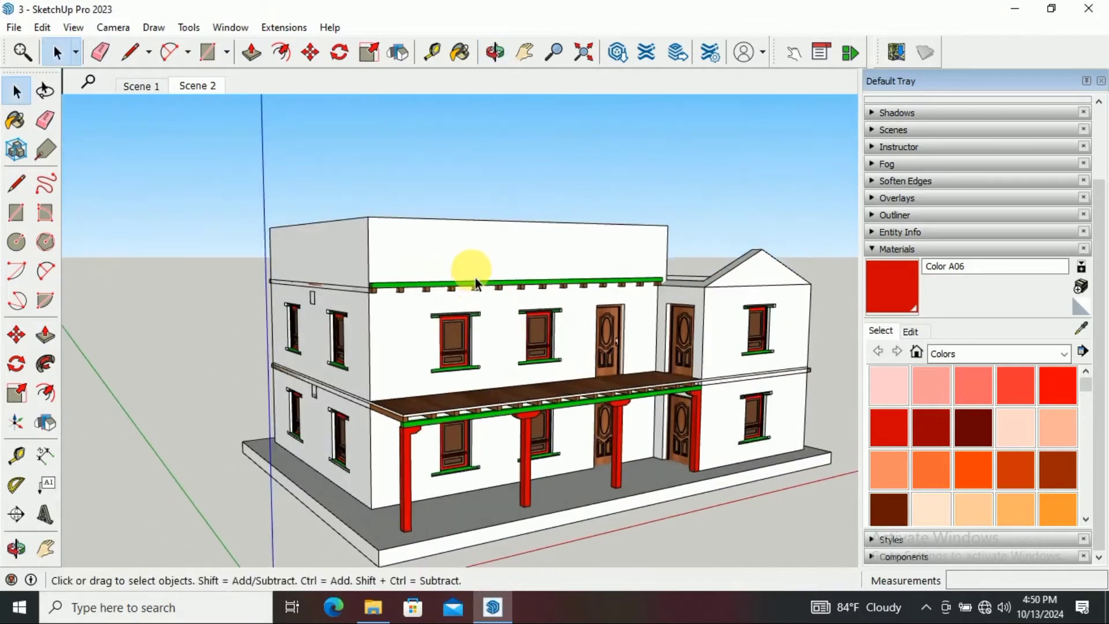
middle_drag(619, 285, 435, 278)
scroll(452, 321, up, 3)
Push the upper storey's end wall up 5'
scroll(347, 277, up, 2)
key(l)
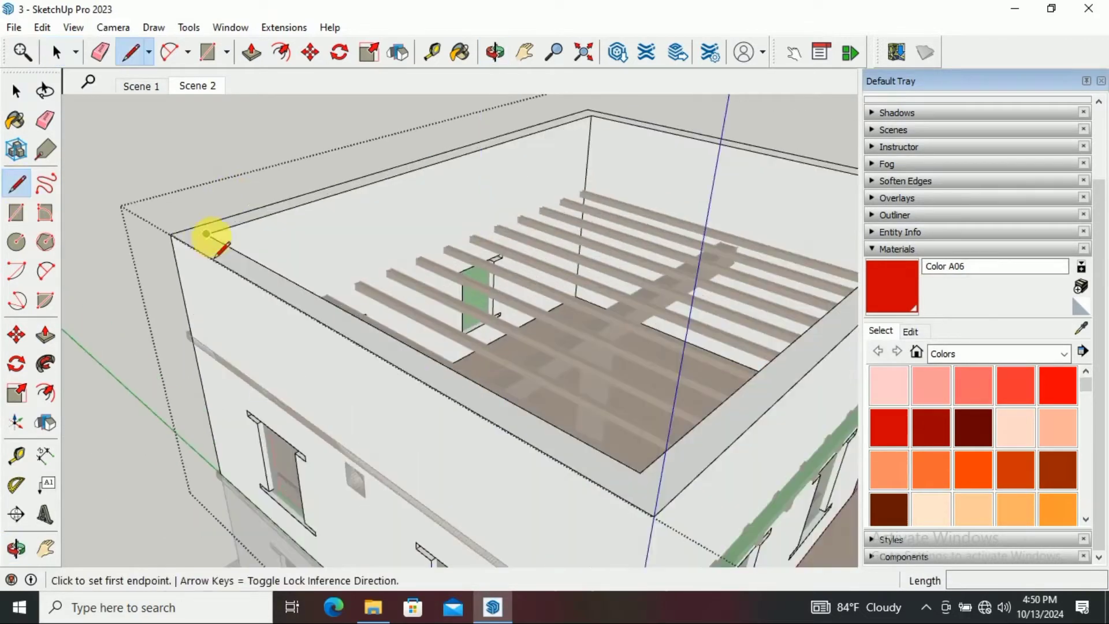
text(5')
key(Return)
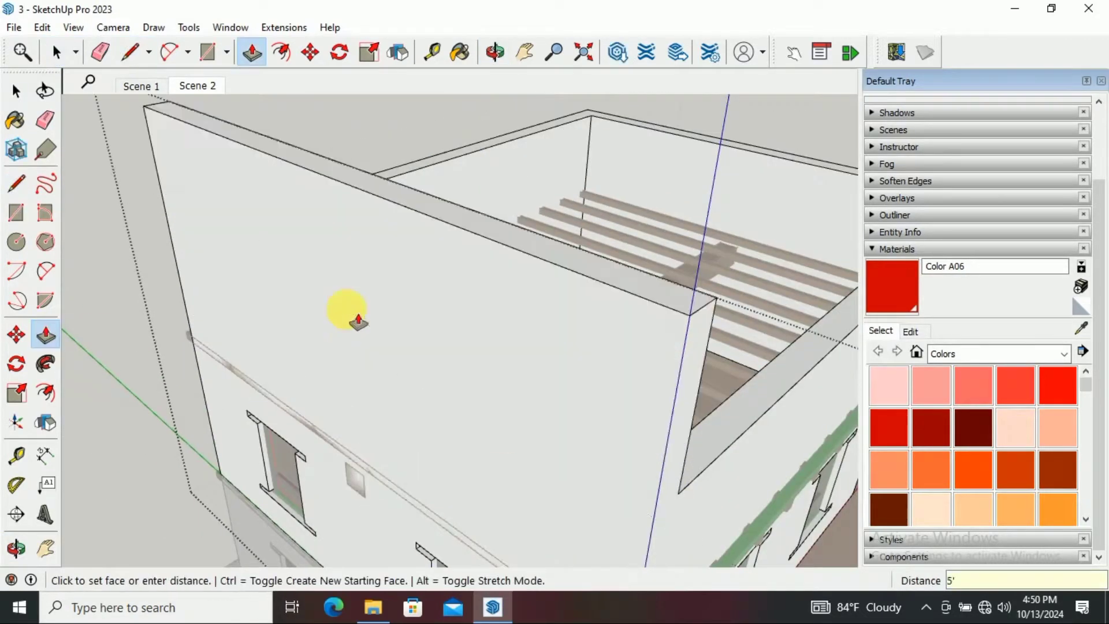
mouse_move(354, 317)
middle_down()
mouse_move(392, 312)
mouse_move(215, 231)
middle_up()
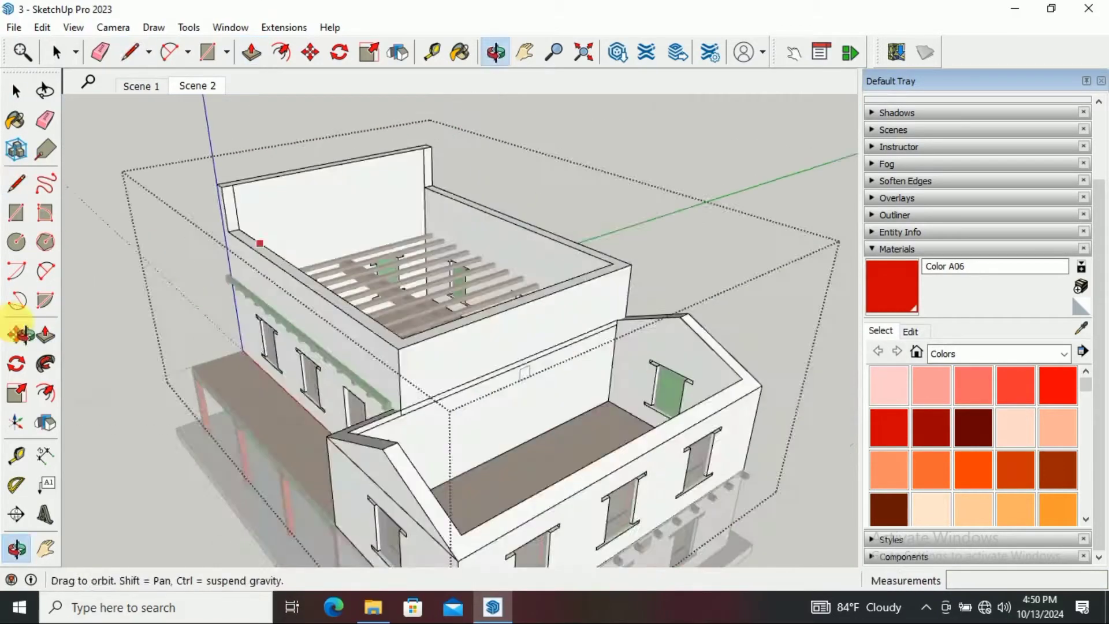
Draw a sloping line from the parapet corner and erase the corner triangle
key(l)
click(215, 231)
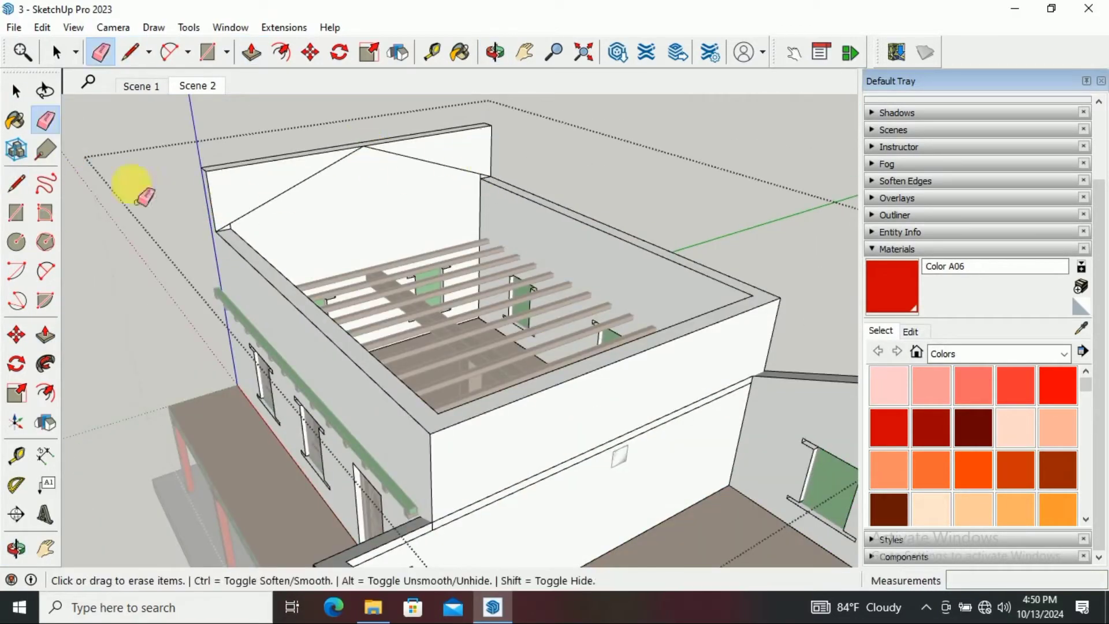
key(e)
scroll(228, 228, up, 4)
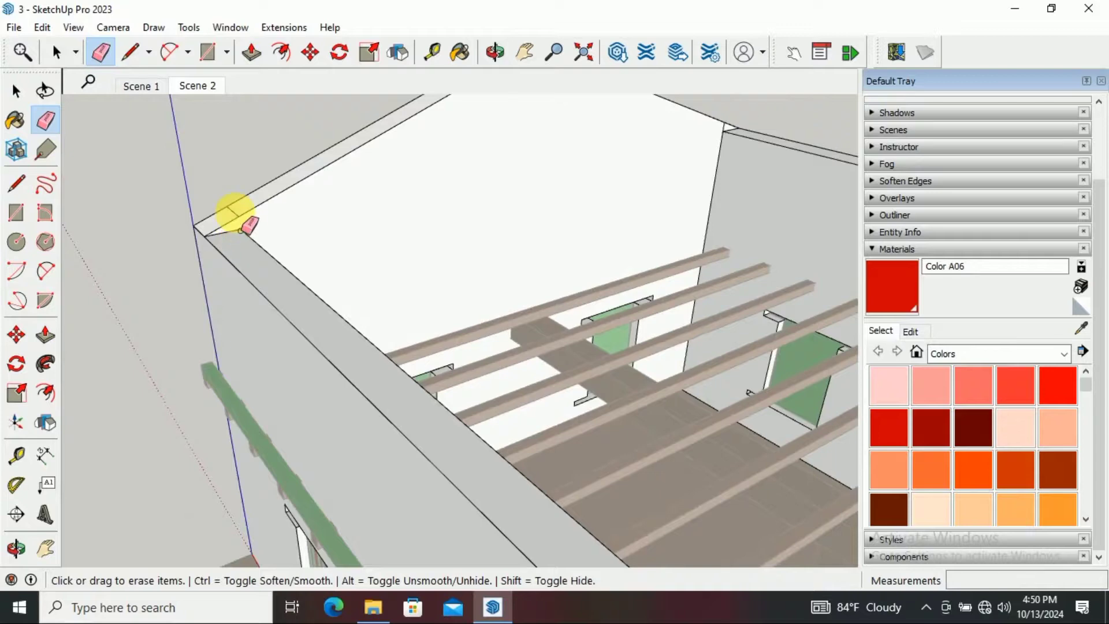
mouse_move(241, 230)
middle_down()
mouse_move(185, 247)
mouse_move(710, 198)
mouse_move(354, 259)
mouse_move(32, 251)
middle_up()
Push/Pull the triangular faces to raise the other end wall
click(45, 334)
click(589, 265)
mouse_move(379, 339)
middle_down()
mouse_move(599, 332)
mouse_move(272, 191)
mouse_move(460, 391)
middle_up()
click(460, 391)
click(470, 354)
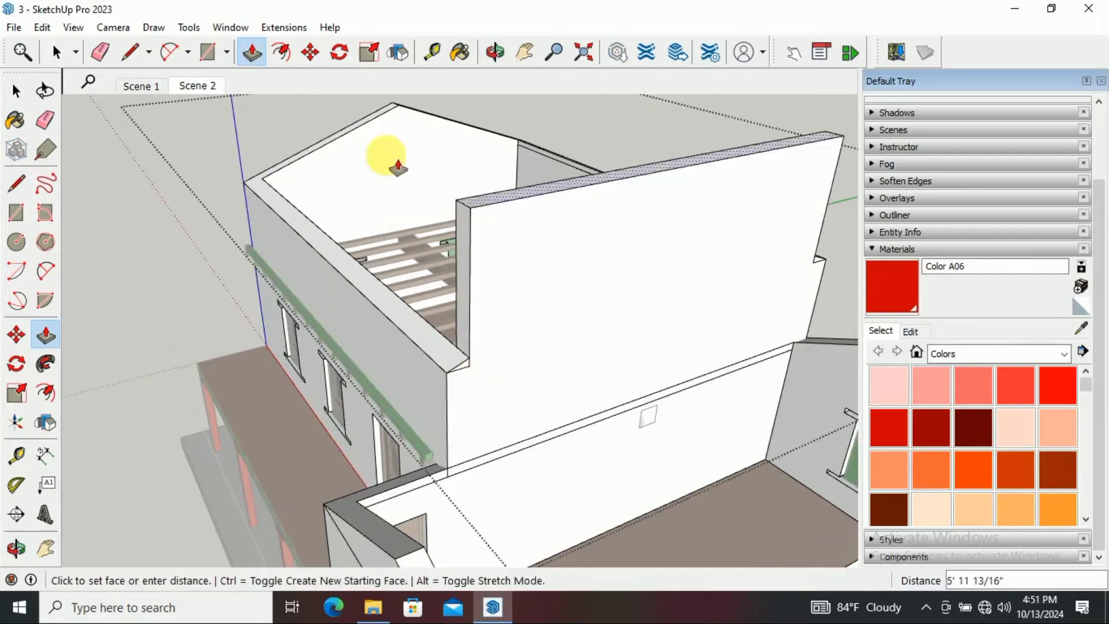
middle_drag(397, 168, 872, 293)
key(l)
scroll(257, 250, up, 3)
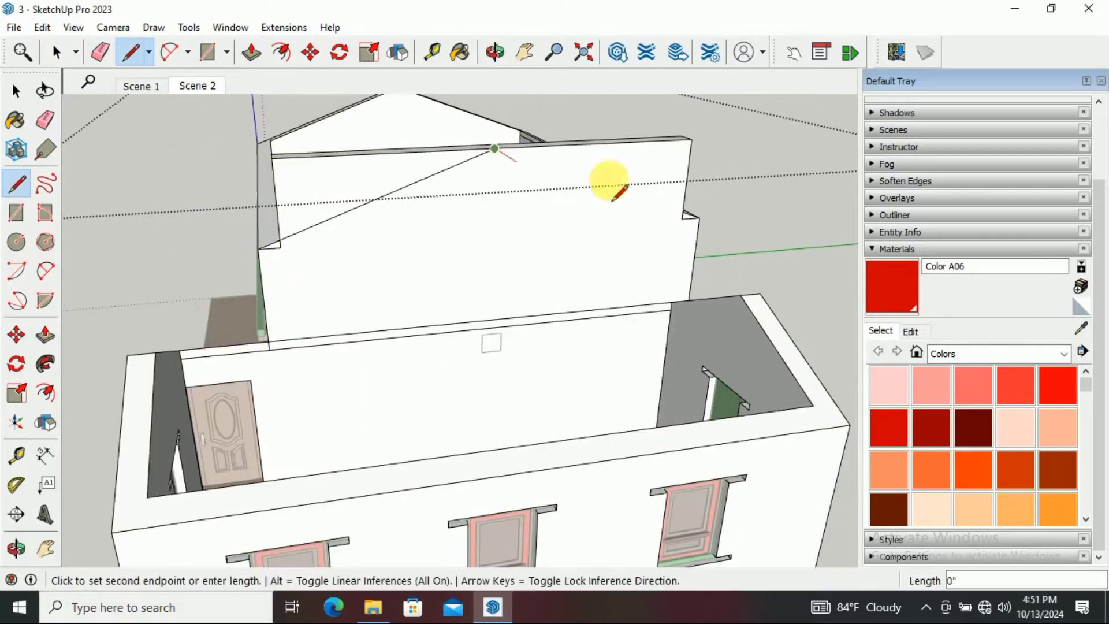
Fix the sloping roof line on the gable wall and check both gables
click(686, 216)
middle_drag(686, 216, 404, 260)
click(284, 175)
mouse_move(285, 175)
middle_down()
mouse_move(329, 217)
mouse_move(116, 231)
middle_up()
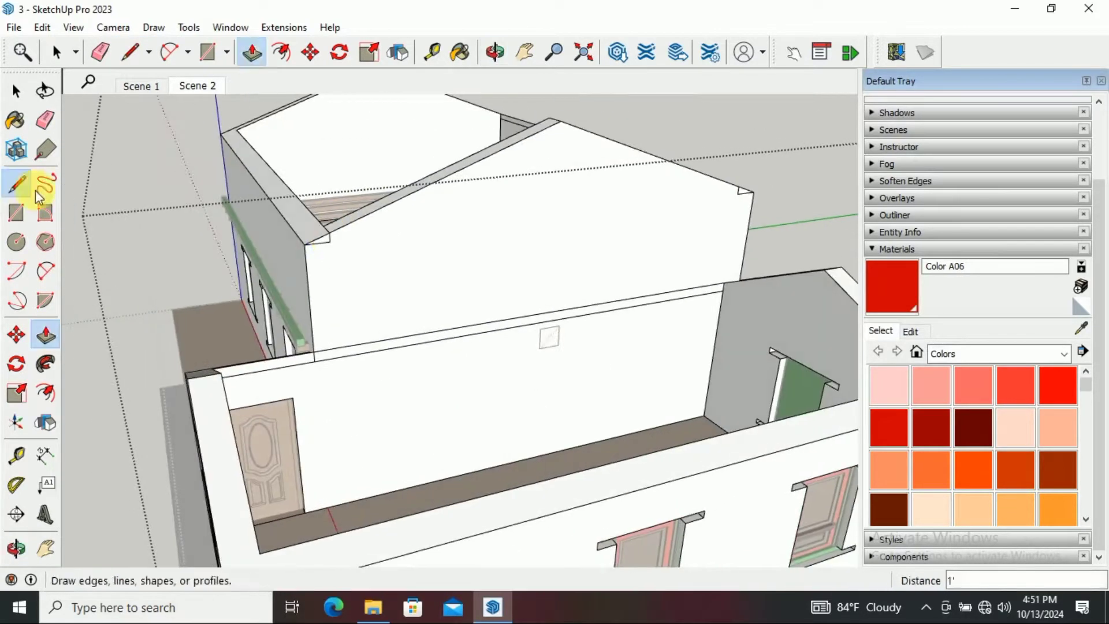
click(760, 188)
mouse_move(760, 188)
middle_down()
mouse_move(673, 218)
mouse_move(244, 246)
middle_up()
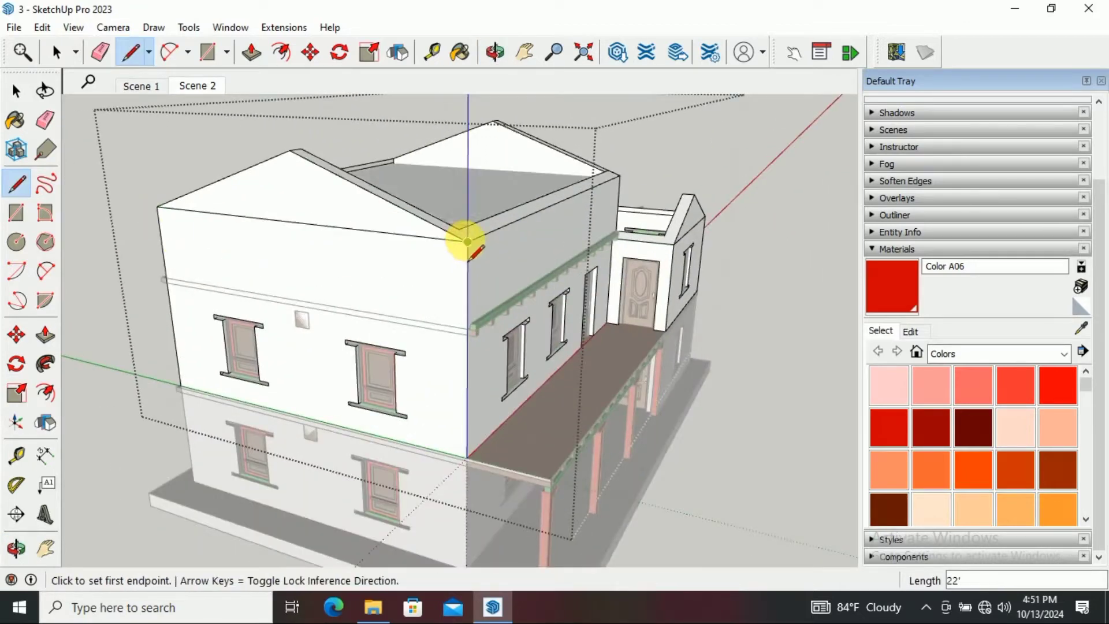
mouse_move(460, 220)
middle_down()
mouse_move(528, 223)
mouse_move(511, 224)
middle_up()
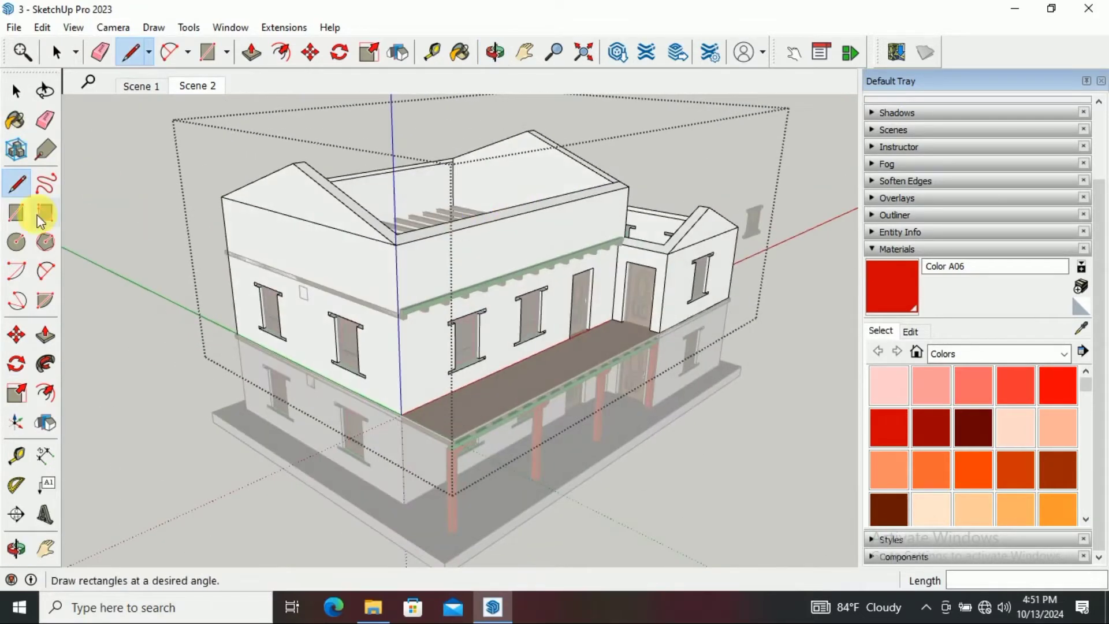
Extrude the gable top faces 3" thick and 2' out for the eave overhang
key(p)
scroll(440, 372, up, 3)
middle_drag(441, 372, 396, 287)
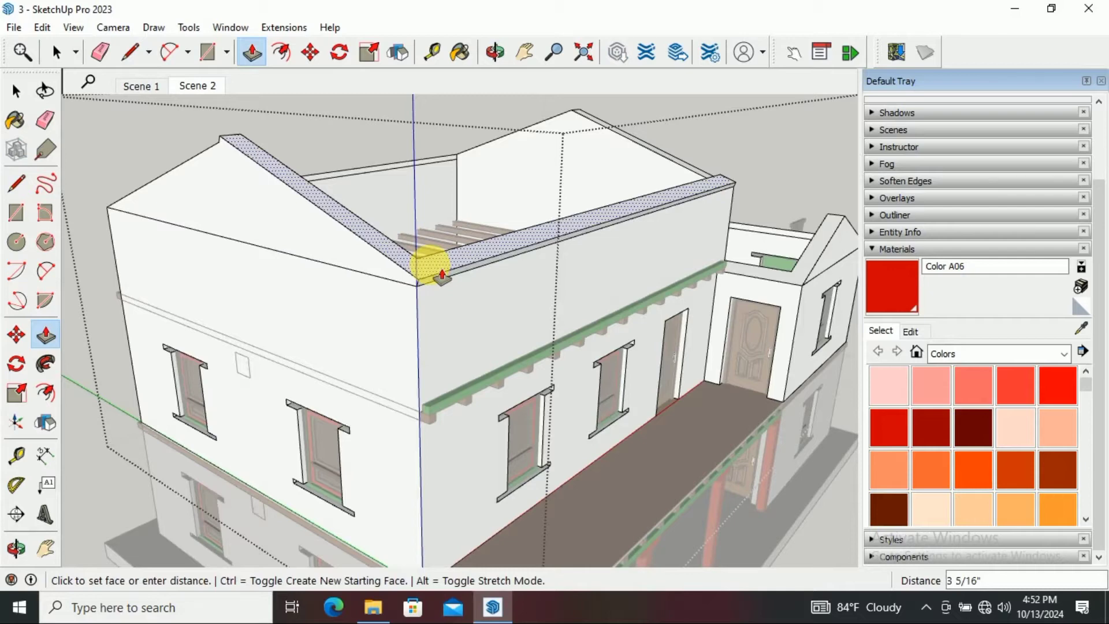
text(3)
key(Return)
scroll(444, 283, up, 2)
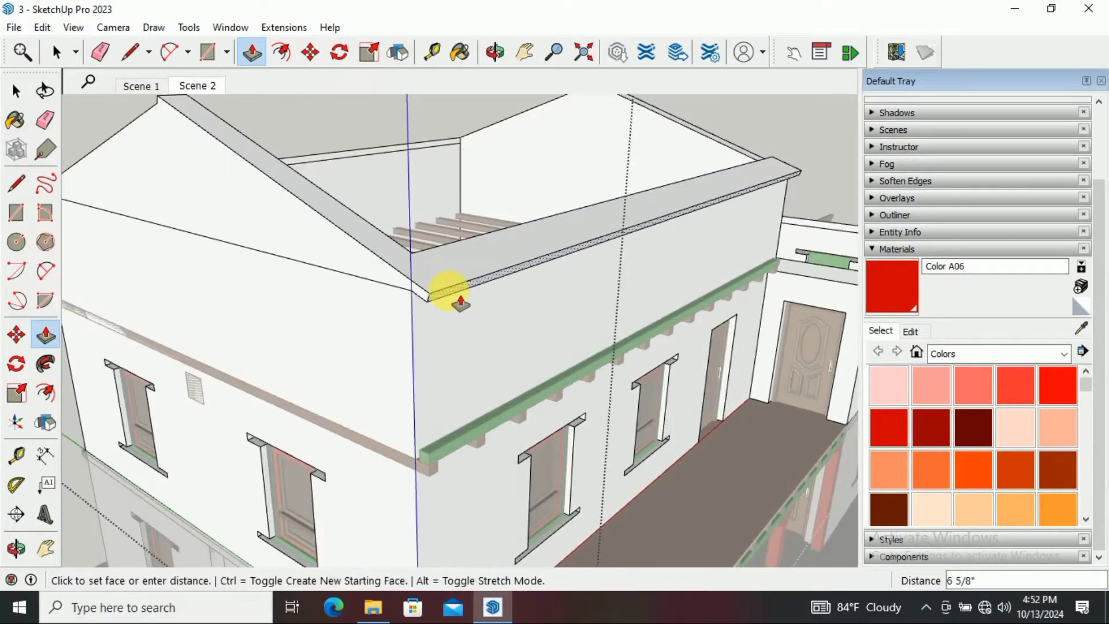
text(2')
key(Return)
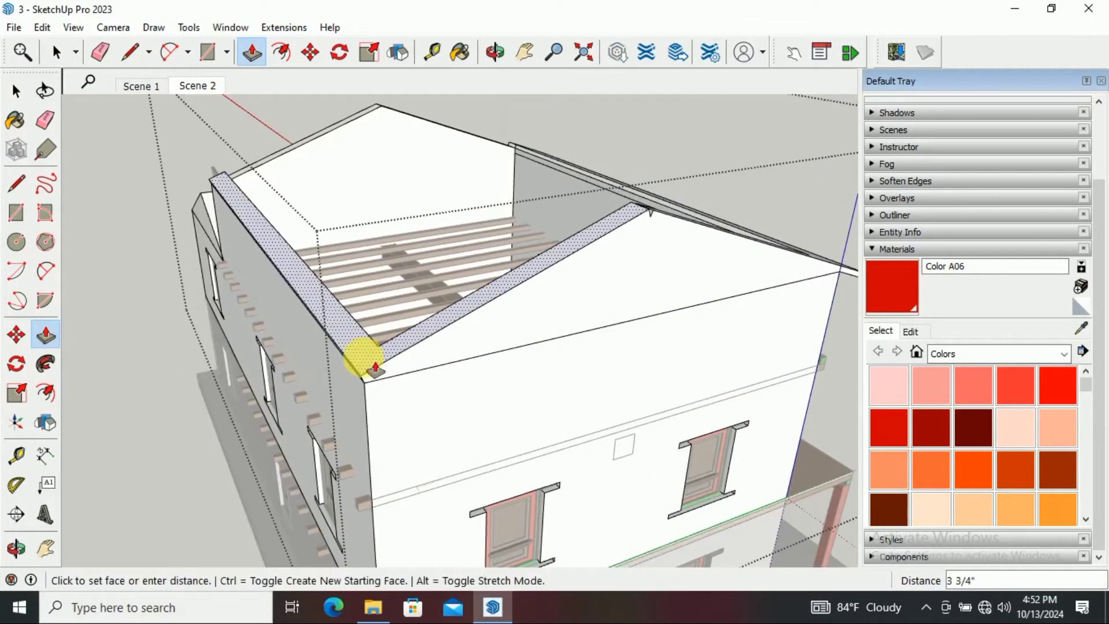
middle_drag(375, 367, 443, 260)
click(16, 183)
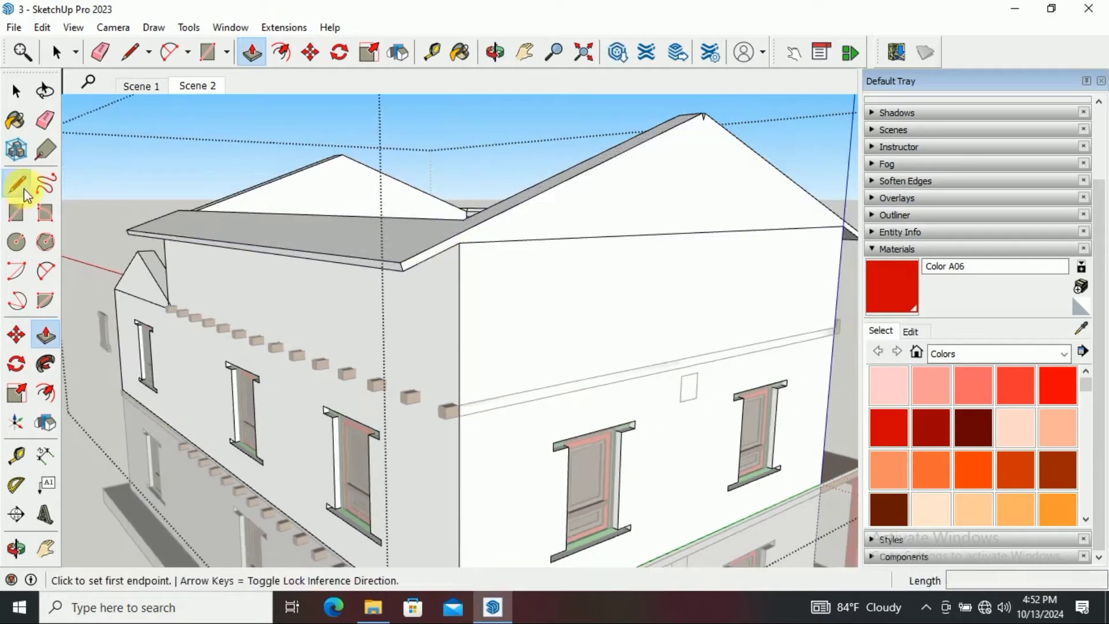
Draw a closing line at the eave corner and erase the short stray edge
click(463, 185)
key(Escape)
scroll(586, 290, down, 3)
scroll(639, 318, up, 5)
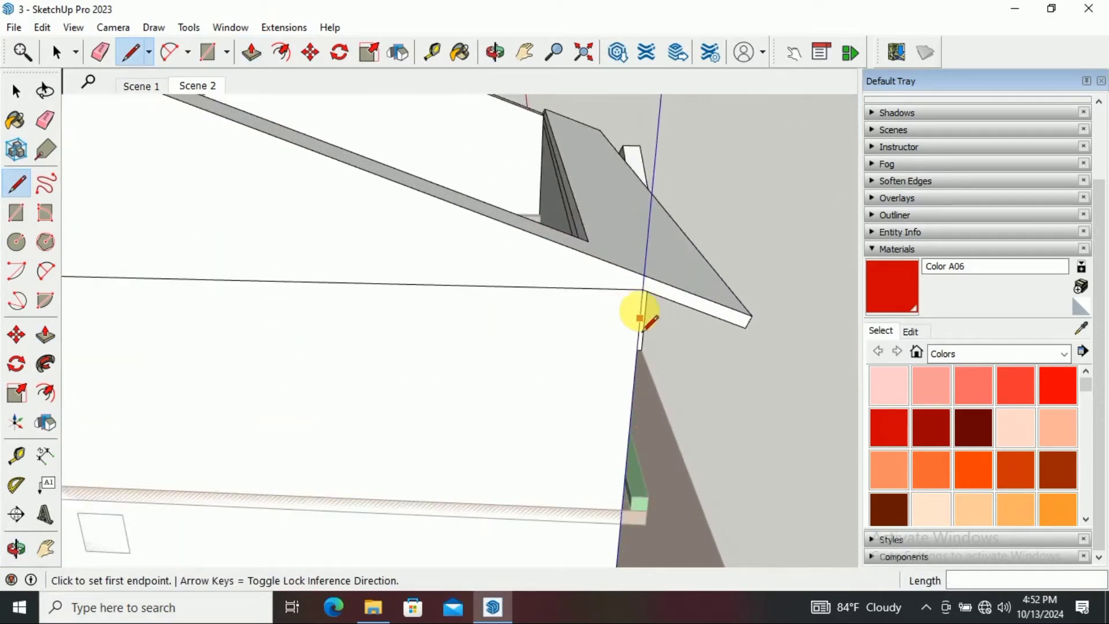
click(642, 290)
scroll(664, 319, down, 2)
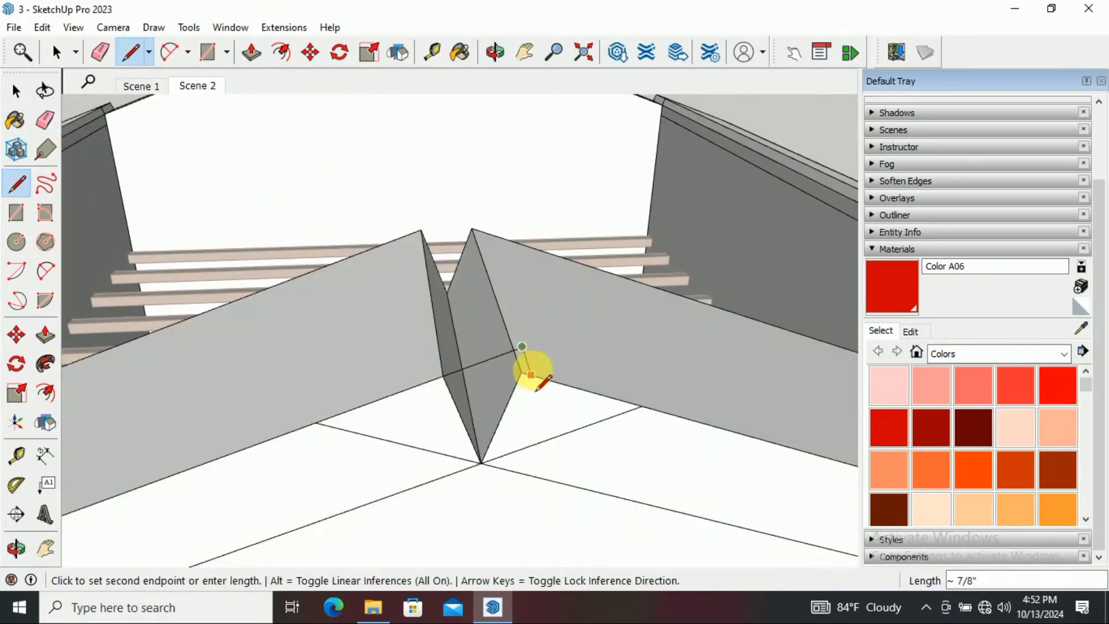
click(503, 355)
scroll(527, 399, down, 2)
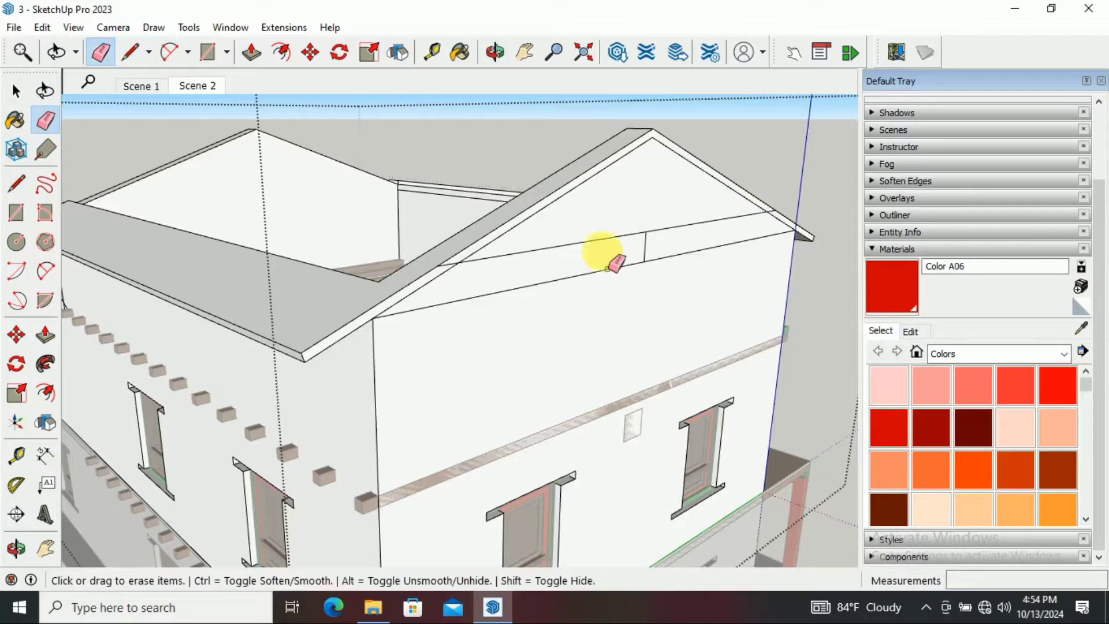
Start thickening the right gable's eave fascia face with Push/Pull, viewing the roof from above
scroll(779, 225, up, 3)
scroll(780, 228, down, 3)
click(46, 334)
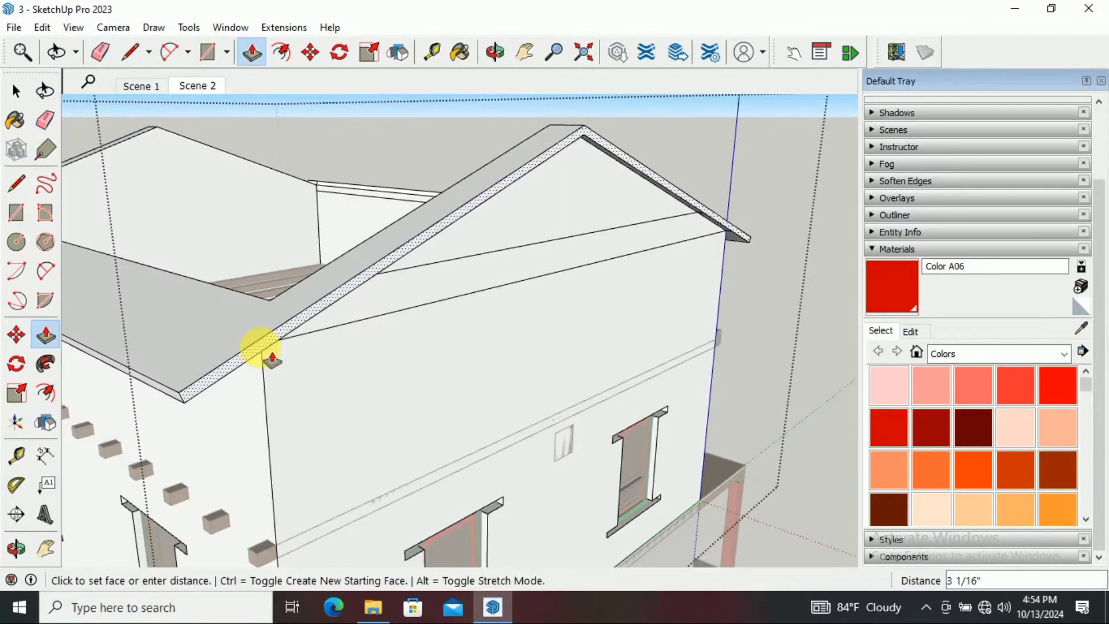
middle_drag(308, 310, 343, 354)
scroll(344, 355, down, 3)
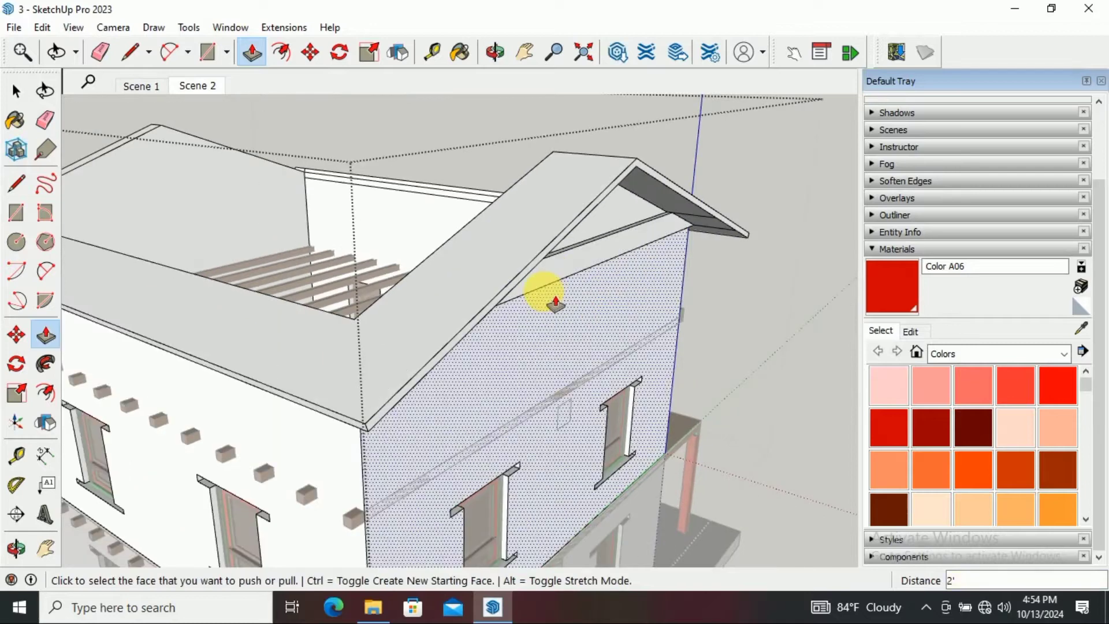
scroll(689, 227, up, 3)
scroll(688, 228, up, 3)
Commit the pushed-out eave fascia along the right gable's eave edge
click(16, 183)
click(598, 225)
scroll(625, 218, down, 3)
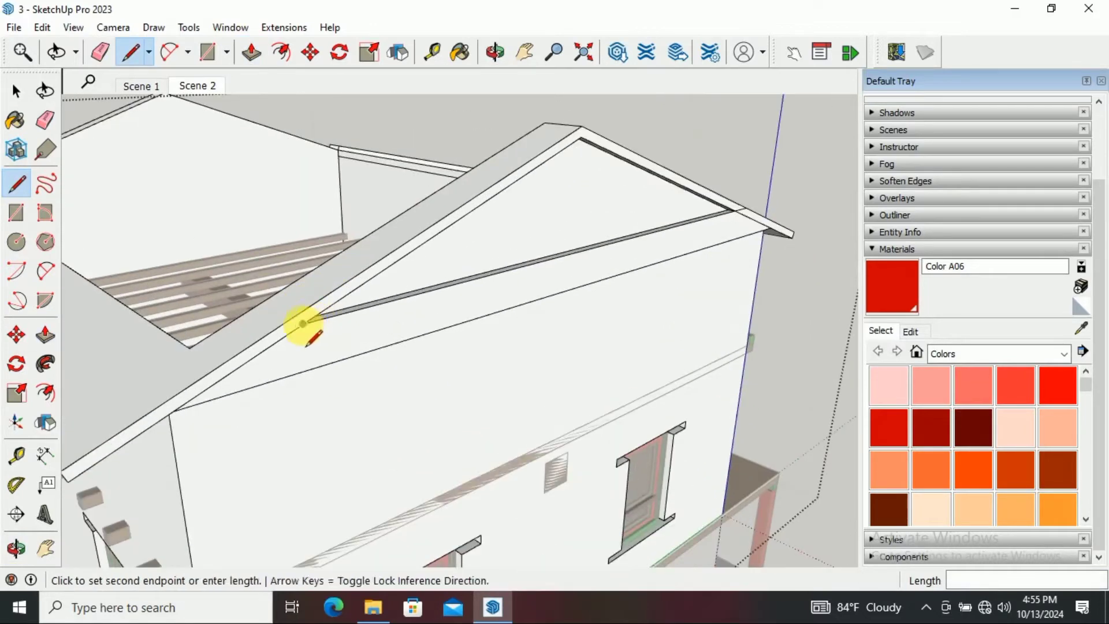
scroll(792, 218, down, 2)
scroll(791, 218, down, 3)
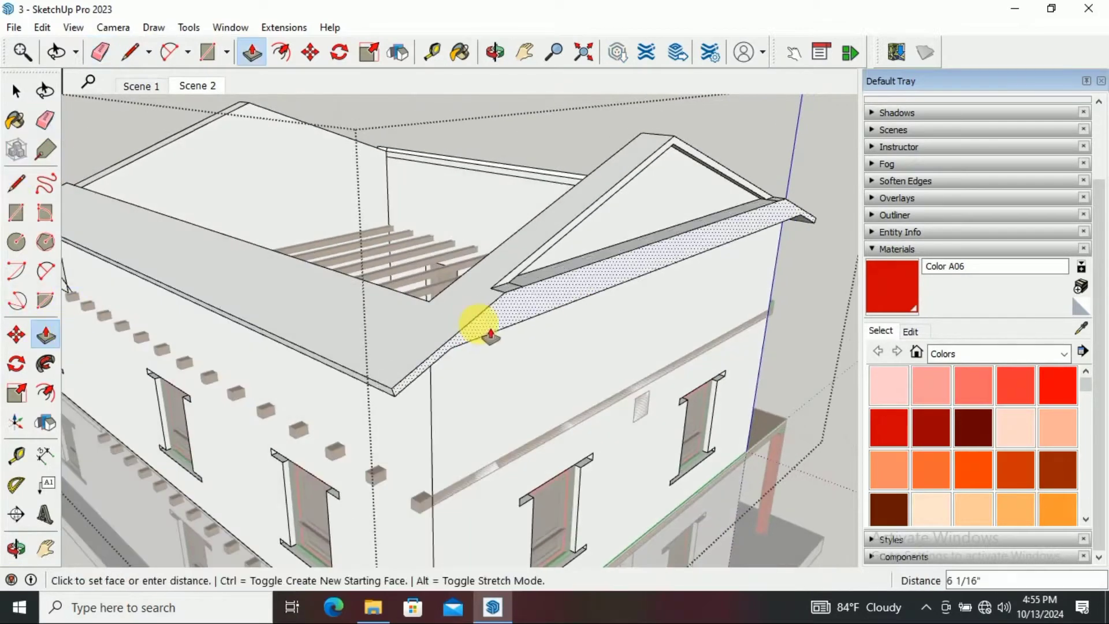
scroll(491, 335, down, 3)
click(16, 183)
Draw an edge from the right eave corner to the left eave corner, then inspect the house
scroll(787, 285, up, 3)
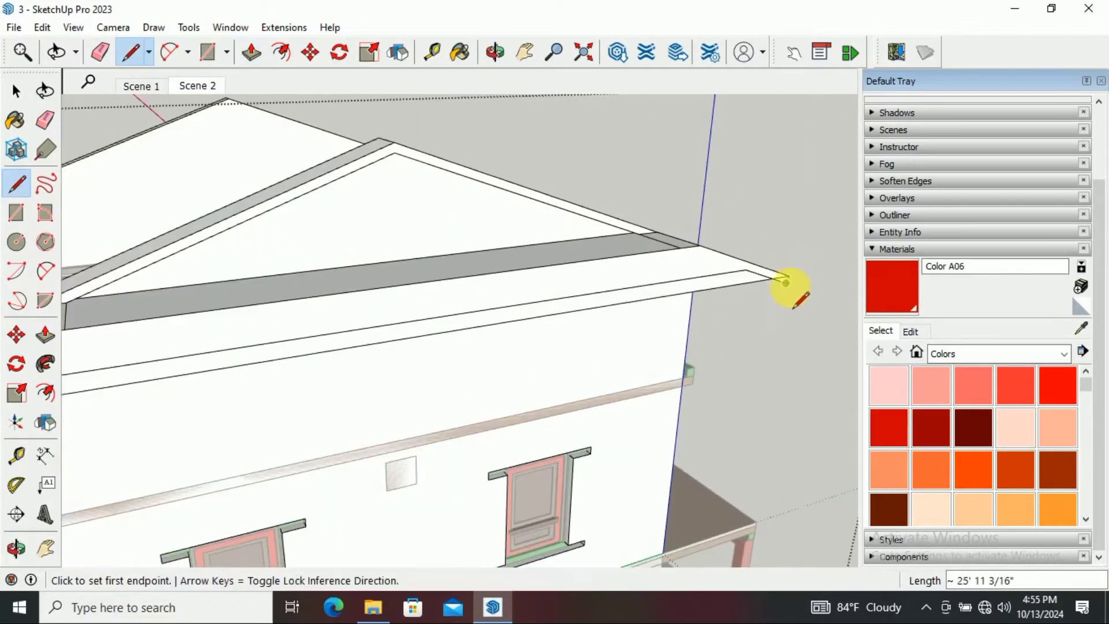
click(787, 285)
click(184, 387)
middle_drag(184, 387, 79, 165)
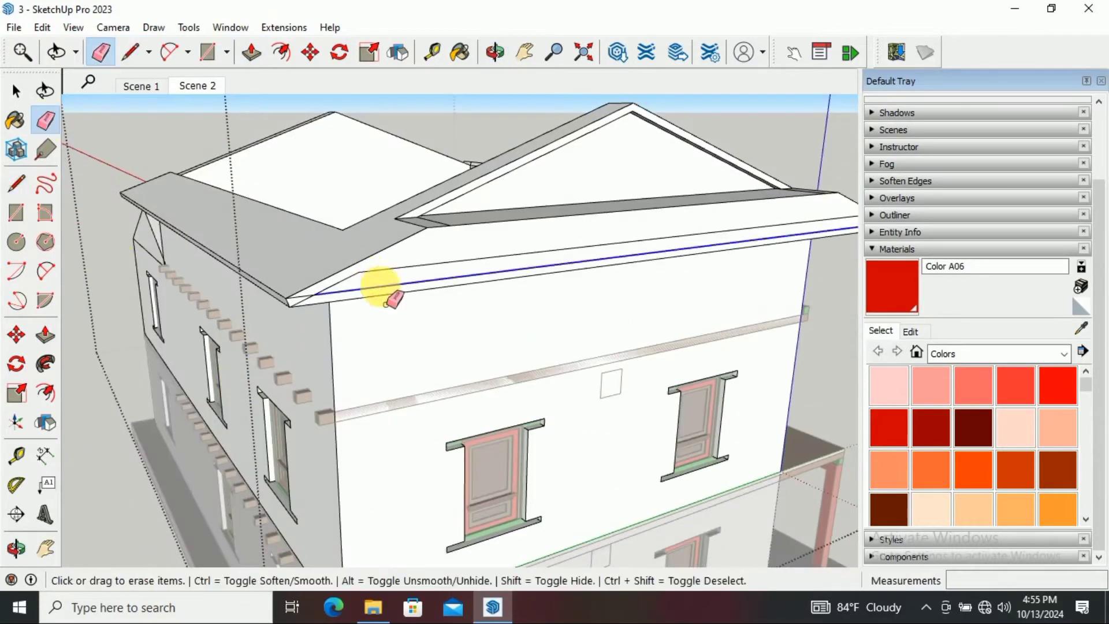
mouse_move(385, 304)
middle_down()
mouse_move(502, 322)
mouse_move(749, 329)
mouse_move(235, 302)
mouse_move(332, 365)
middle_up()
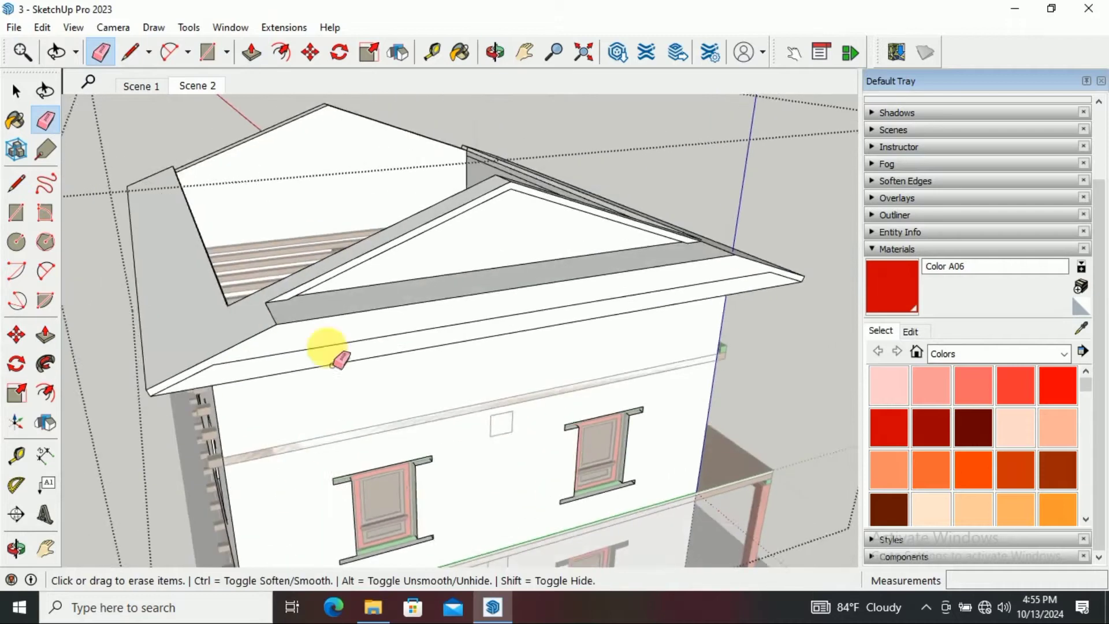
mouse_move(179, 384)
middle_down()
mouse_move(750, 401)
mouse_move(641, 373)
mouse_move(12, 292)
mouse_move(508, 297)
mouse_move(421, 359)
mouse_move(537, 362)
middle_up()
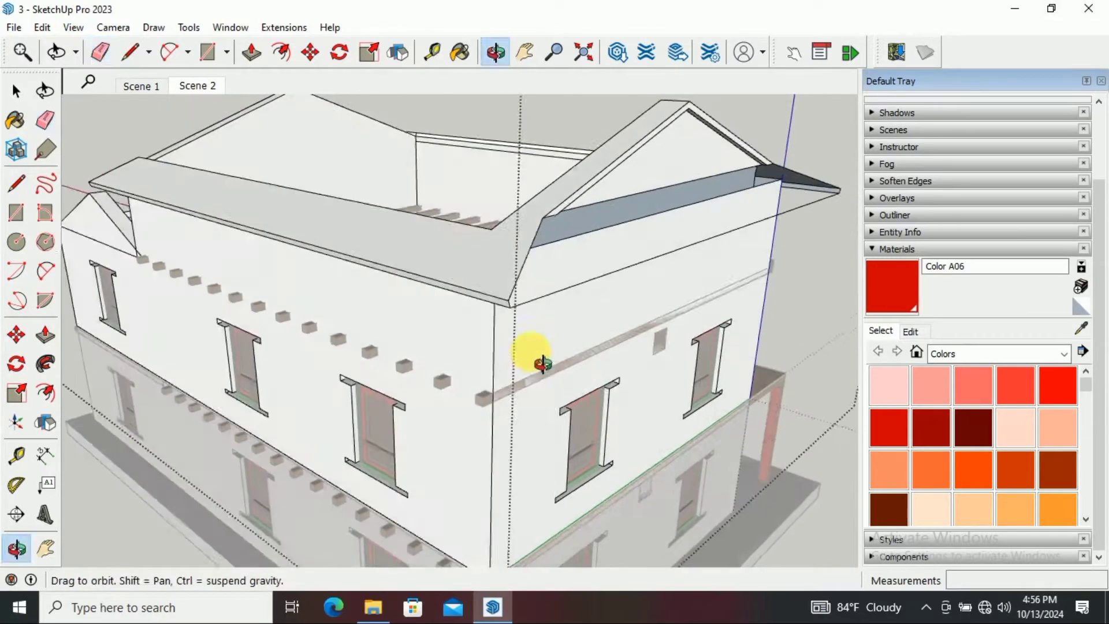
Push the balcony-side gable face 1' back under the roof
key(l)
mouse_move(530, 282)
middle_down()
mouse_move(676, 260)
mouse_move(317, 309)
mouse_move(676, 240)
mouse_move(571, 258)
middle_up()
mouse_move(589, 300)
middle_down()
mouse_move(735, 181)
mouse_move(700, 198)
mouse_move(712, 346)
mouse_move(487, 255)
mouse_move(323, 271)
mouse_move(248, 361)
mouse_move(161, 257)
middle_up()
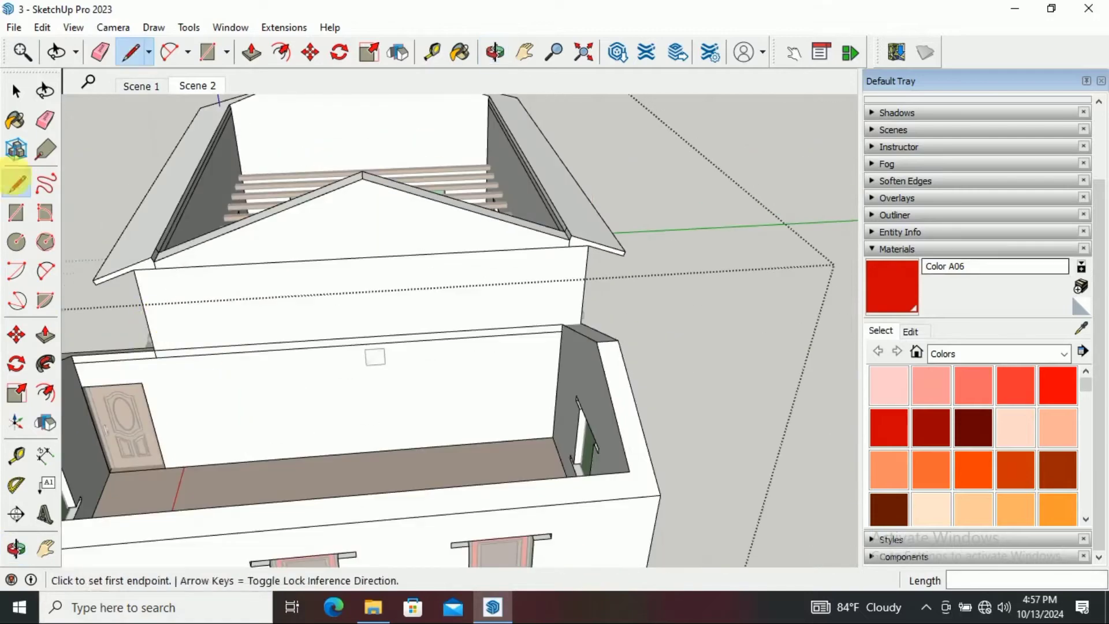
key(p)
click(287, 207)
click(148, 260)
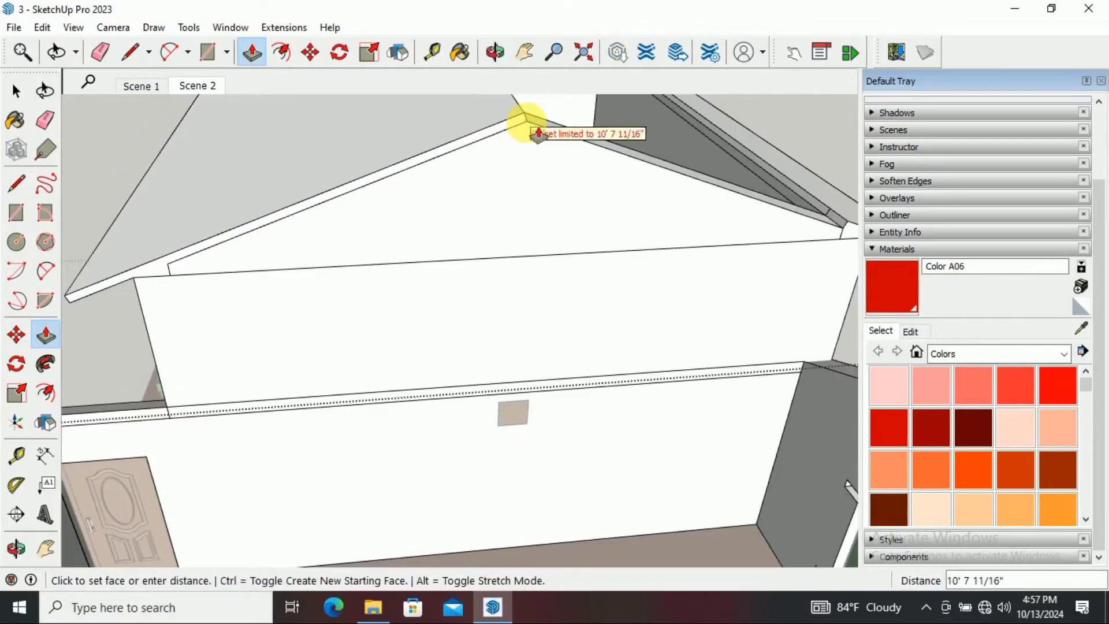
click(286, 110)
Push the roof's underside face and begin a line at the eave corner
mouse_move(286, 110)
middle_down()
mouse_move(712, 292)
mouse_move(378, 104)
middle_up()
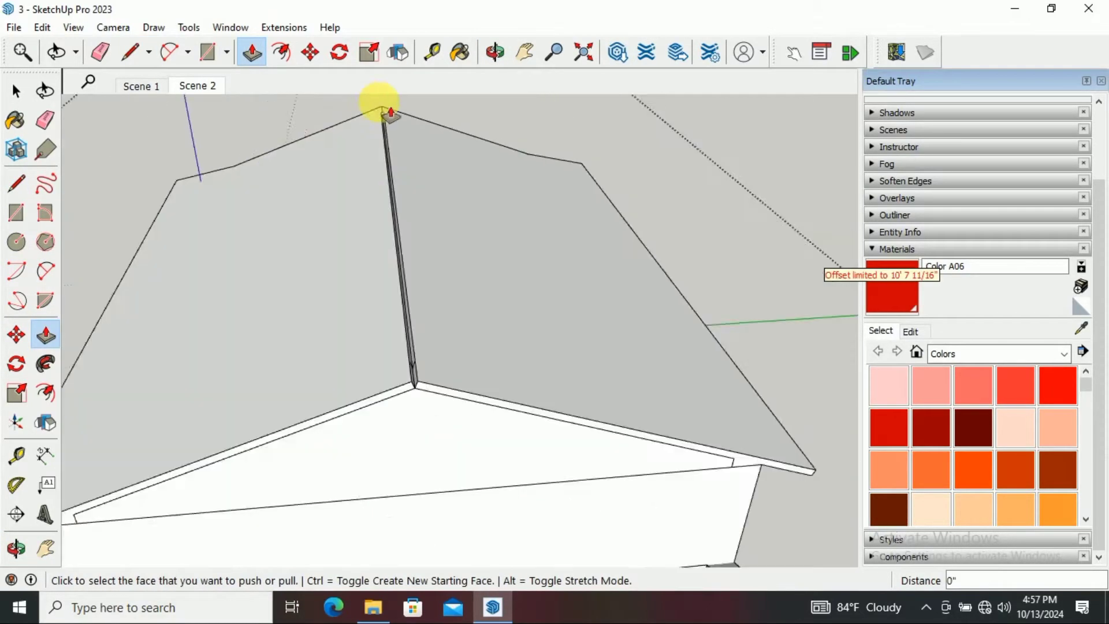
click(379, 116)
middle_drag(379, 153, 399, 350)
scroll(385, 330, down, 5)
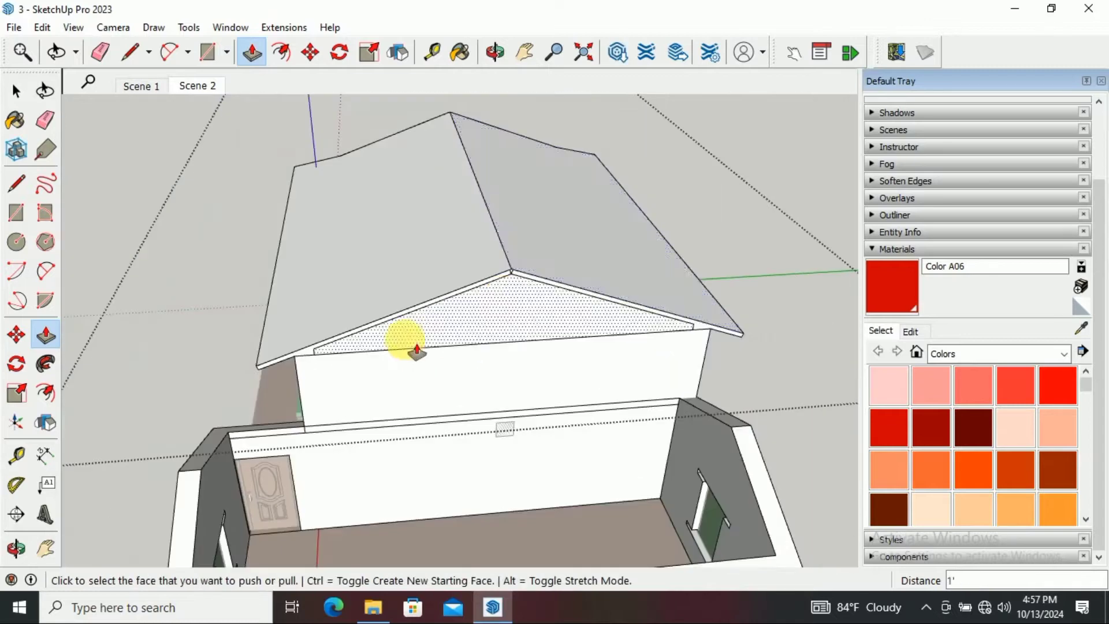
scroll(383, 293, up, 5)
click(396, 292)
scroll(732, 240, down, 5)
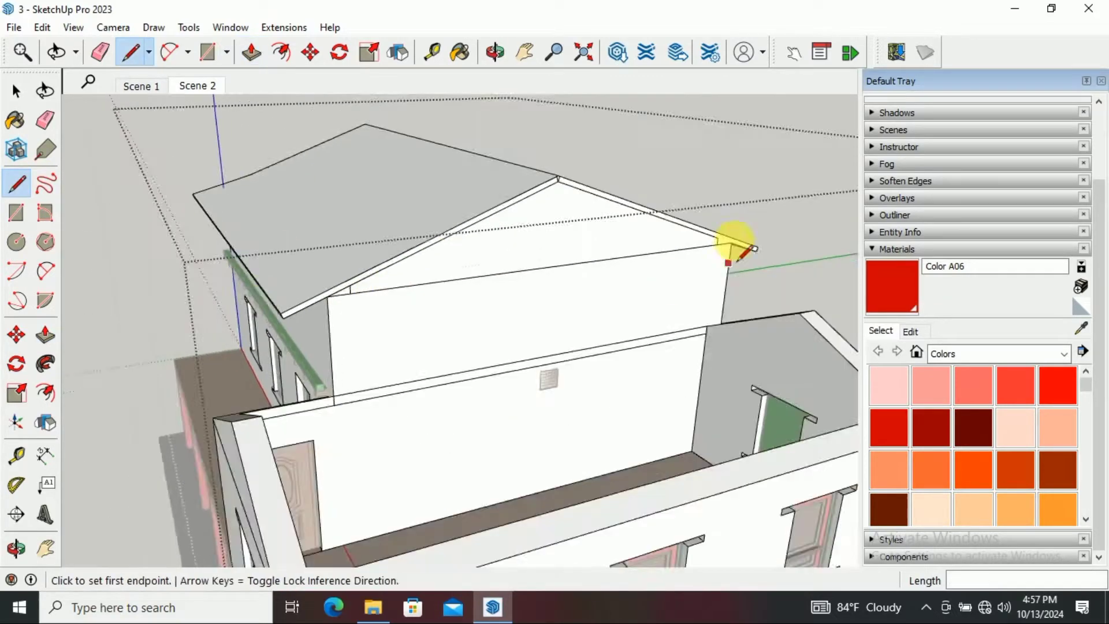
scroll(84, 196, up, 5)
Erase the extra edges around the balcony-side gable eave
key(e)
scroll(400, 314, down, 5)
scroll(596, 177, up, 5)
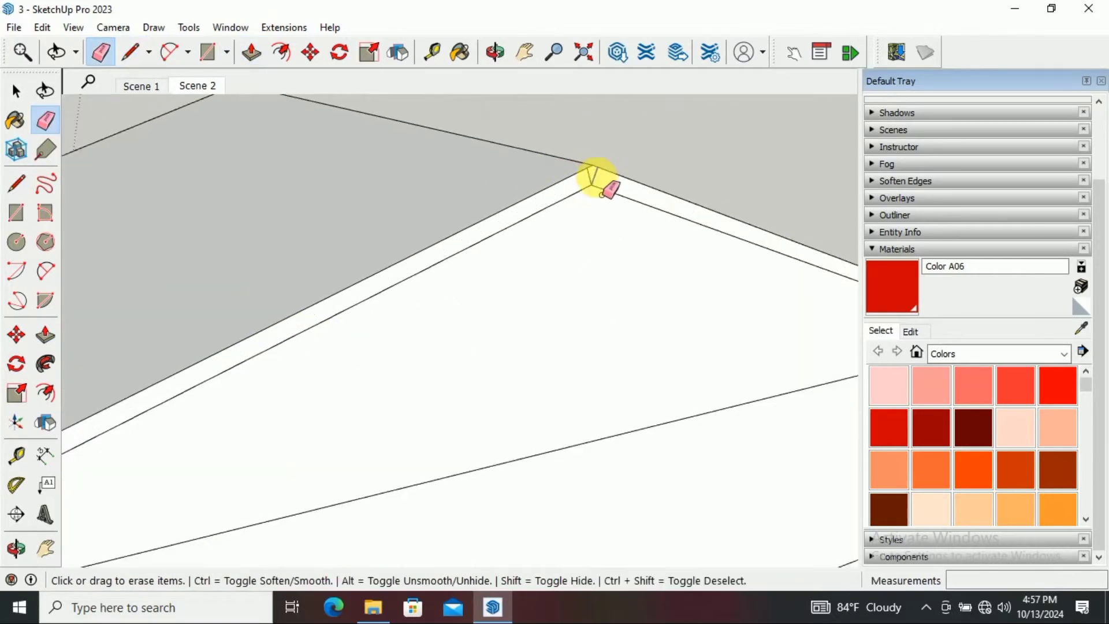
scroll(604, 211, down, 5)
key(l)
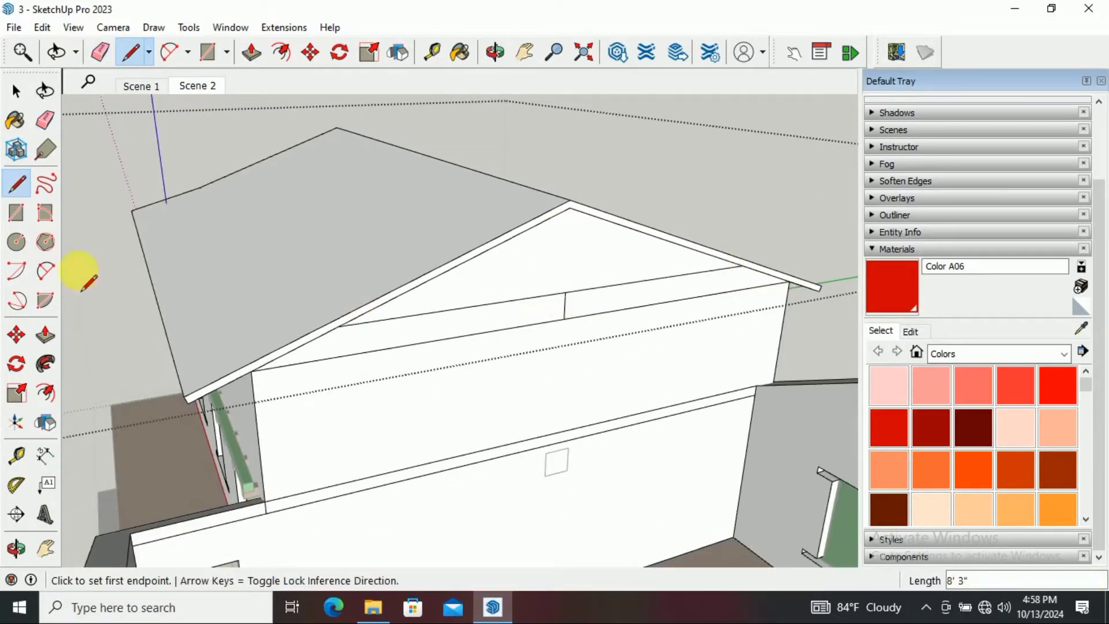
Inspect the roof top and left wall up close, alternating between Eraser and Line
middle_drag(273, 378, 400, 375)
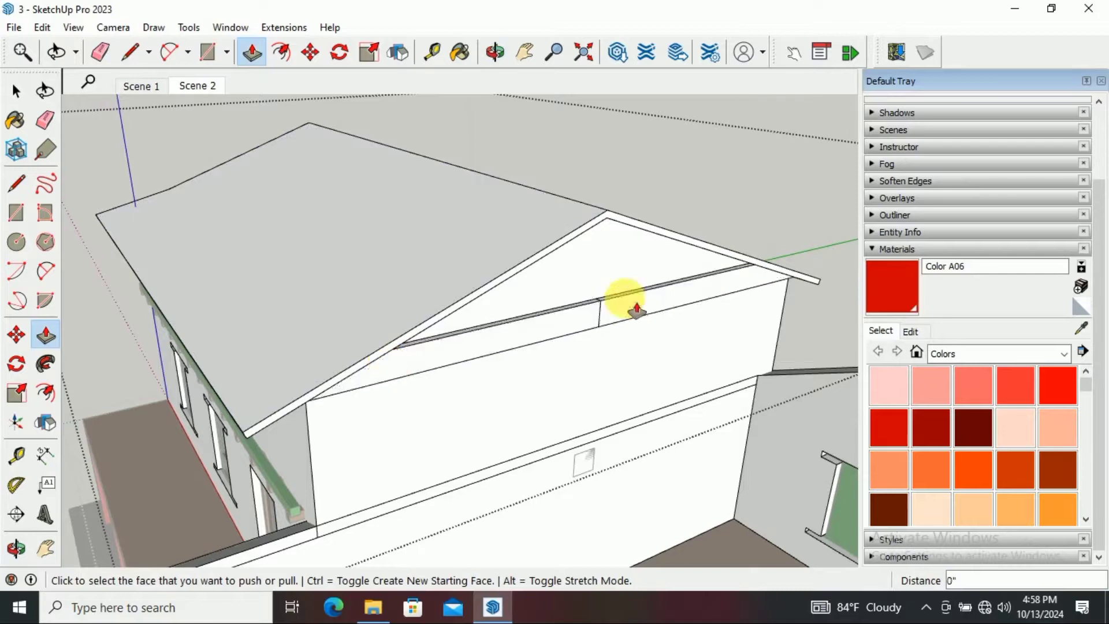
key(e)
scroll(636, 310, up, 3)
scroll(570, 248, down, 3)
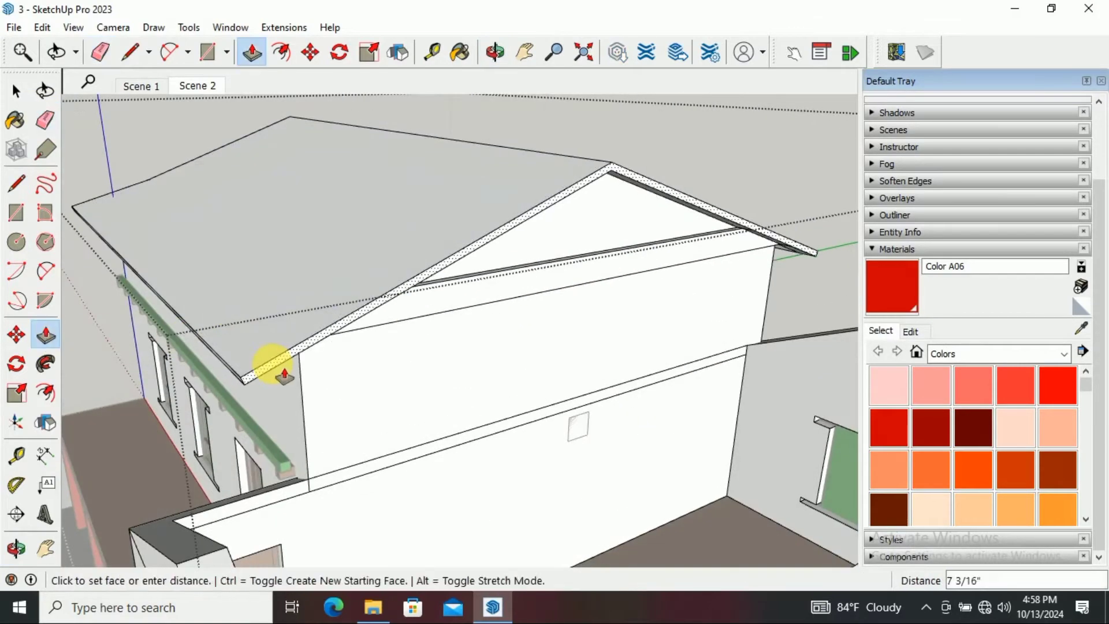
key(l)
scroll(391, 289, up, 3)
scroll(329, 302, down, 3)
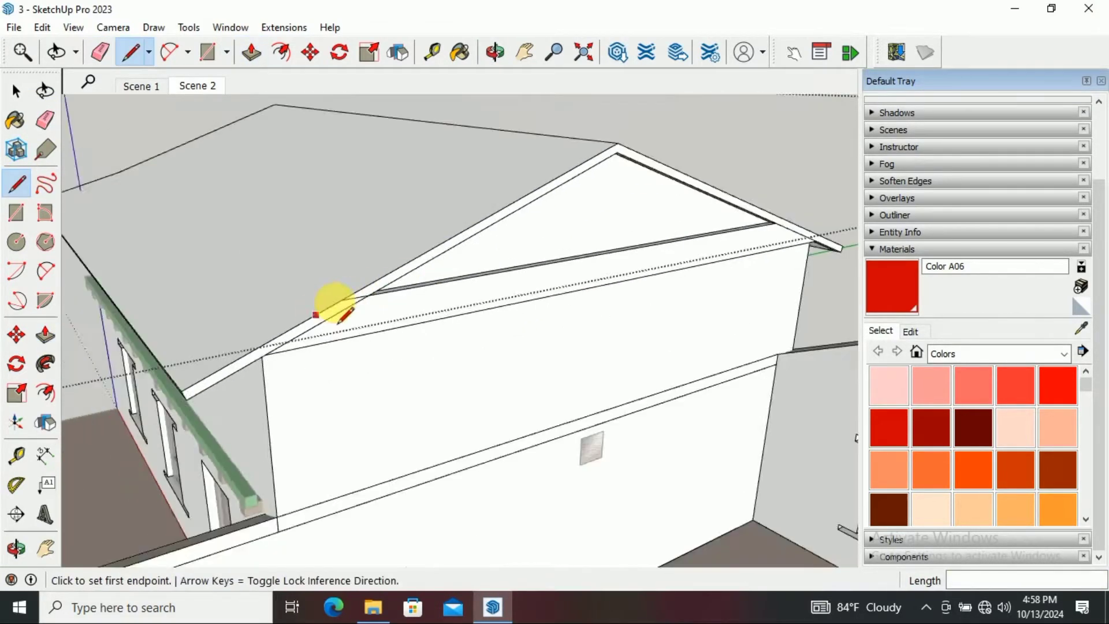
scroll(754, 229, up, 3)
key(e)
scroll(335, 345, down, 2)
scroll(330, 350, down, 4)
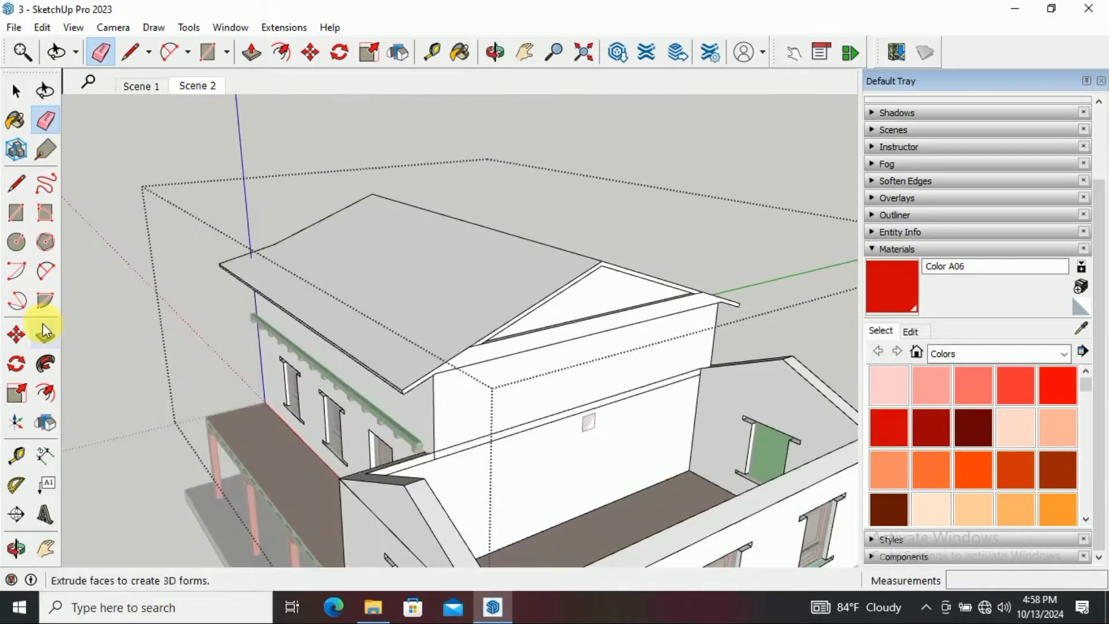
Draw a line along the balcony-side gable eave between its corners
key(l)
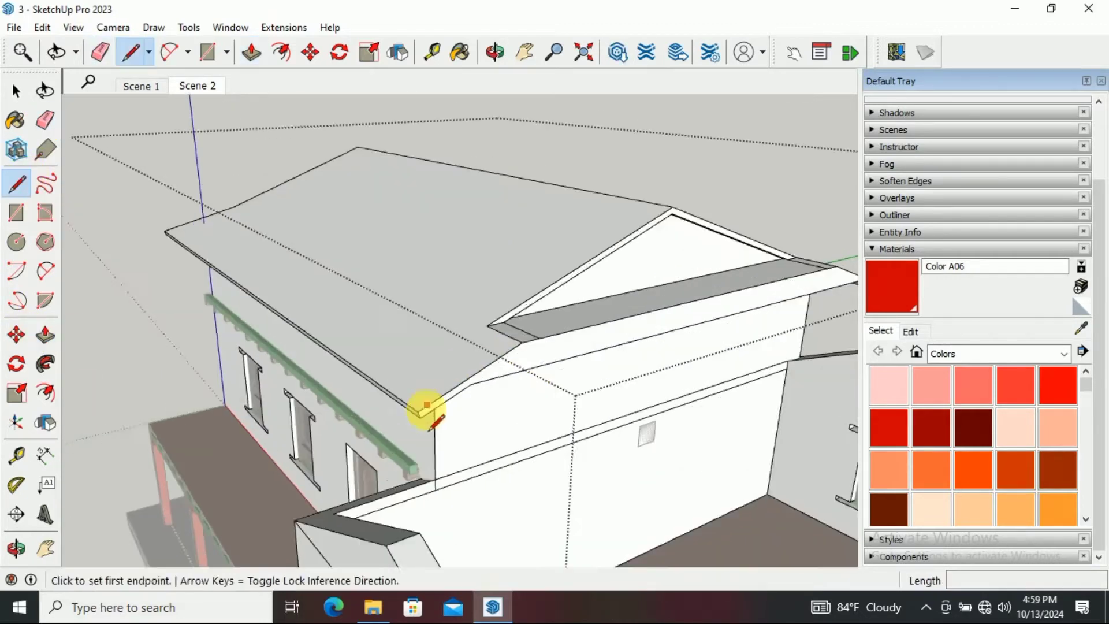
scroll(346, 399, up, 3)
click(435, 399)
scroll(292, 404, down, 3)
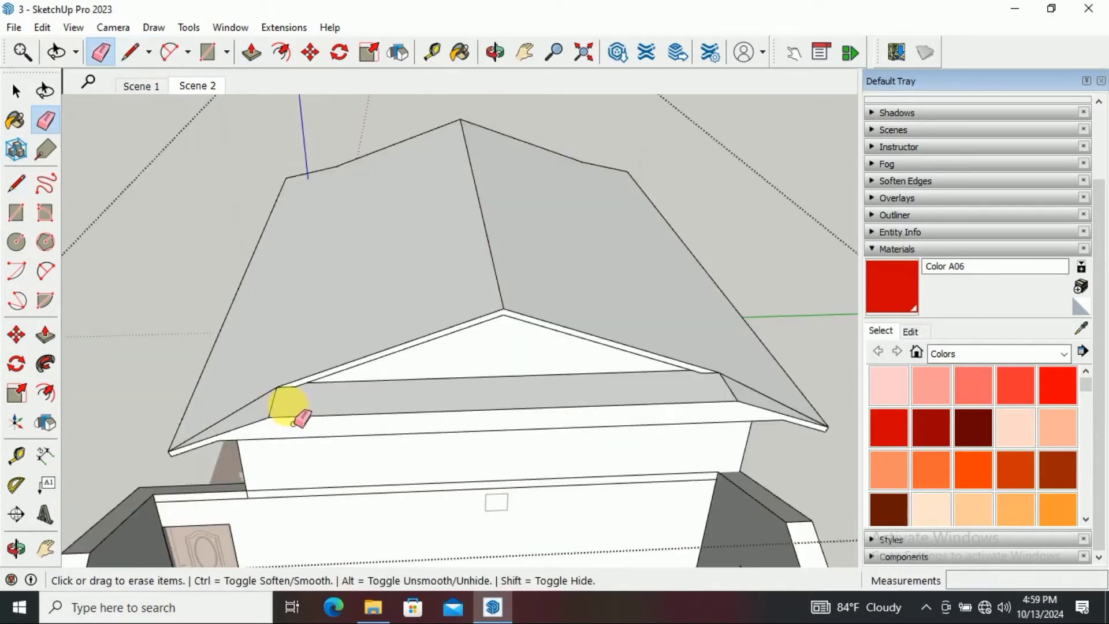
key(l)
scroll(737, 367, up, 2)
scroll(263, 375, up, 2)
click(98, 400)
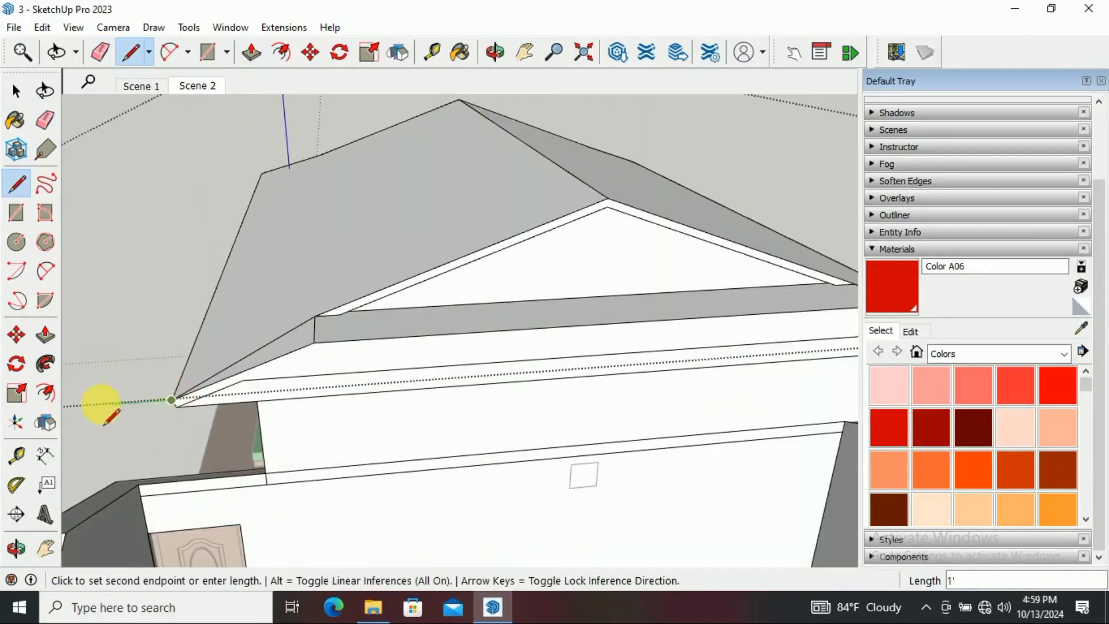
click(540, 285)
Erase the stray eave edge and view the completed pitched roof and side wing
key(e)
mouse_move(404, 396)
middle_down()
mouse_move(425, 458)
mouse_move(396, 507)
mouse_move(330, 401)
mouse_move(266, 429)
mouse_move(388, 301)
mouse_move(651, 384)
mouse_move(567, 287)
mouse_move(257, 175)
mouse_move(626, 278)
mouse_move(554, 171)
middle_up()
key(l)
click(389, 301)
key(e)
right_click(554, 171)
click(604, 205)
mouse_move(603, 205)
middle_down()
mouse_move(664, 285)
mouse_move(494, 309)
mouse_move(42, 123)
mouse_move(534, 262)
mouse_move(213, 267)
mouse_move(581, 280)
mouse_move(557, 317)
middle_up()
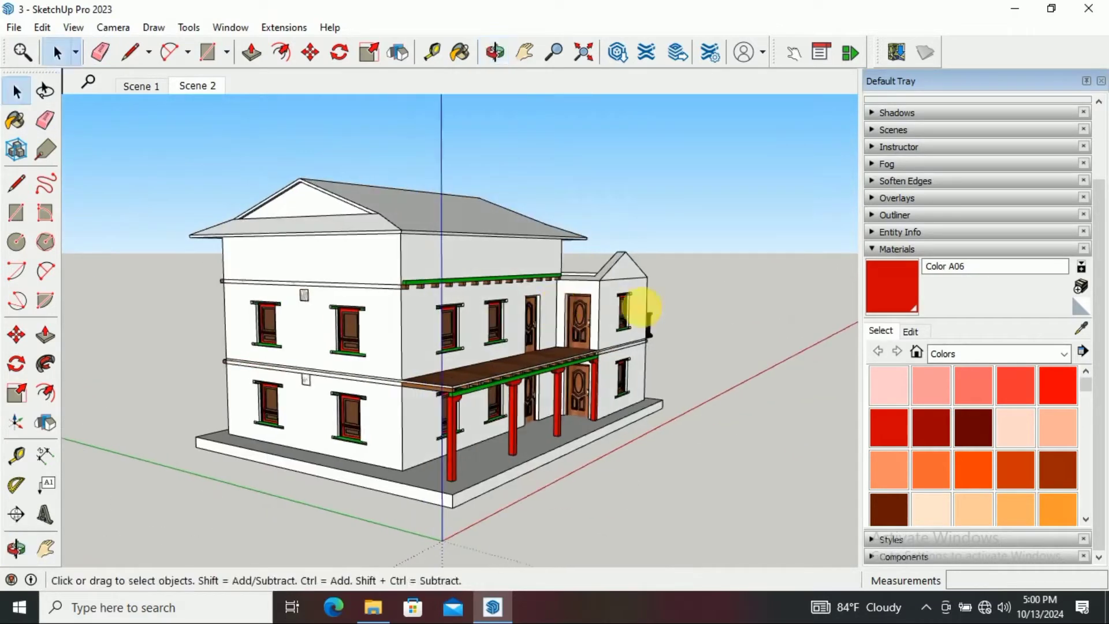
middle_drag(638, 304, 615, 324)
Inside the side wing, push the wing's front wall 1'6" with Push/Pull
scroll(600, 306, up, 3)
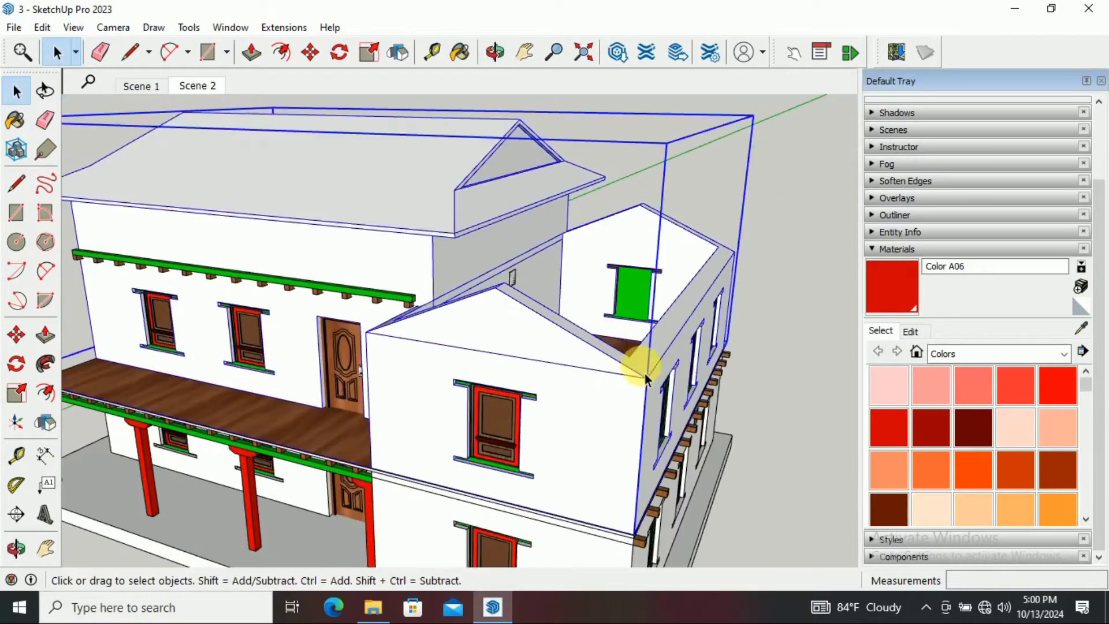
double_click(645, 373)
key(p)
click(643, 363)
middle_drag(644, 362, 589, 290)
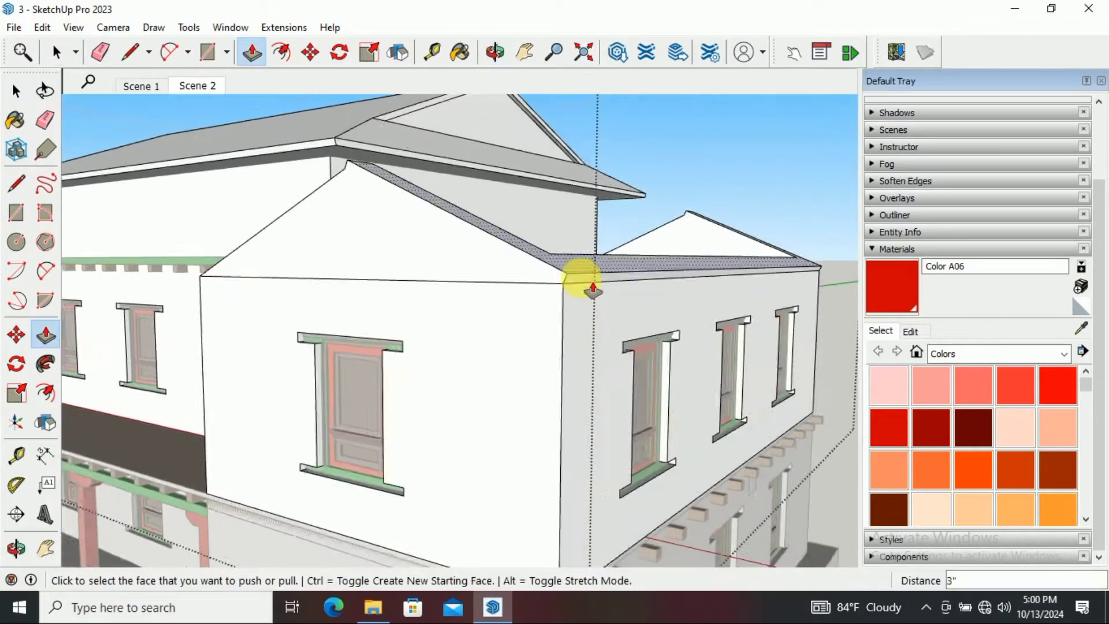
click(600, 296)
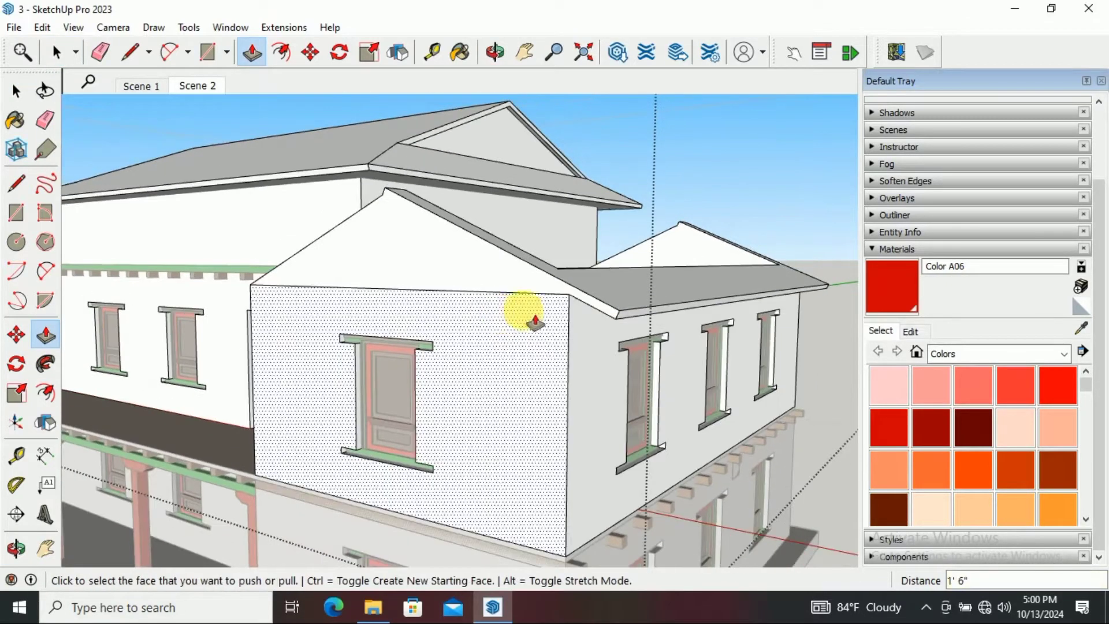
Push the face under the porch roof 1 7/16"
mouse_move(525, 309)
middle_down()
mouse_move(583, 319)
mouse_move(470, 334)
mouse_move(267, 334)
mouse_move(371, 272)
middle_up()
scroll(470, 335, down, 5)
scroll(371, 272, up, 5)
scroll(324, 320, up, 1)
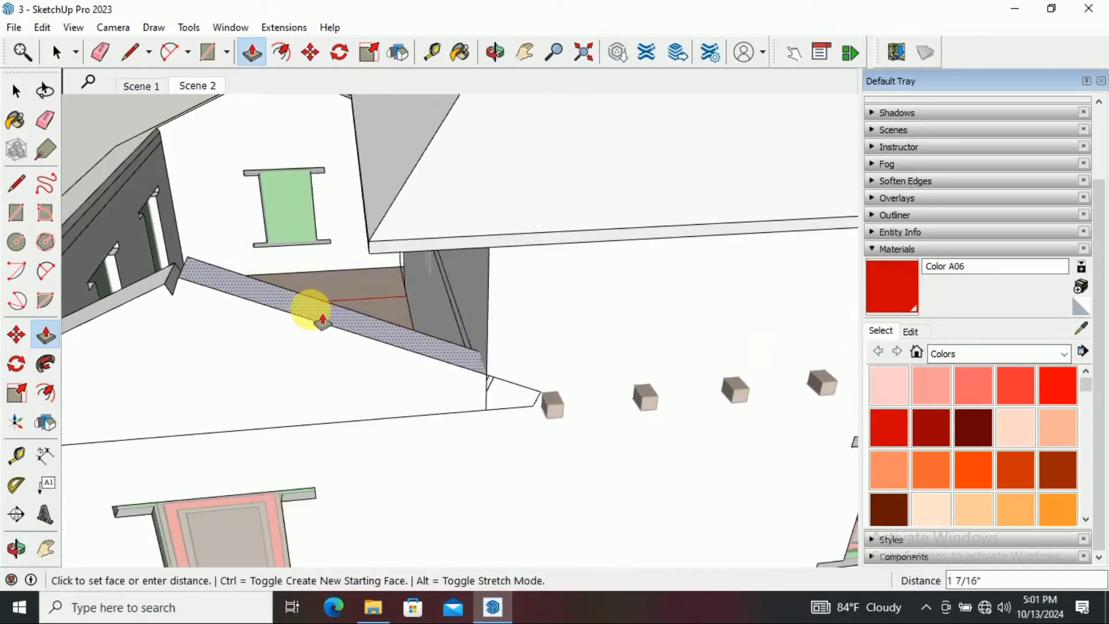
click(322, 320)
mouse_move(322, 319)
middle_down()
mouse_move(366, 329)
mouse_move(344, 326)
middle_up()
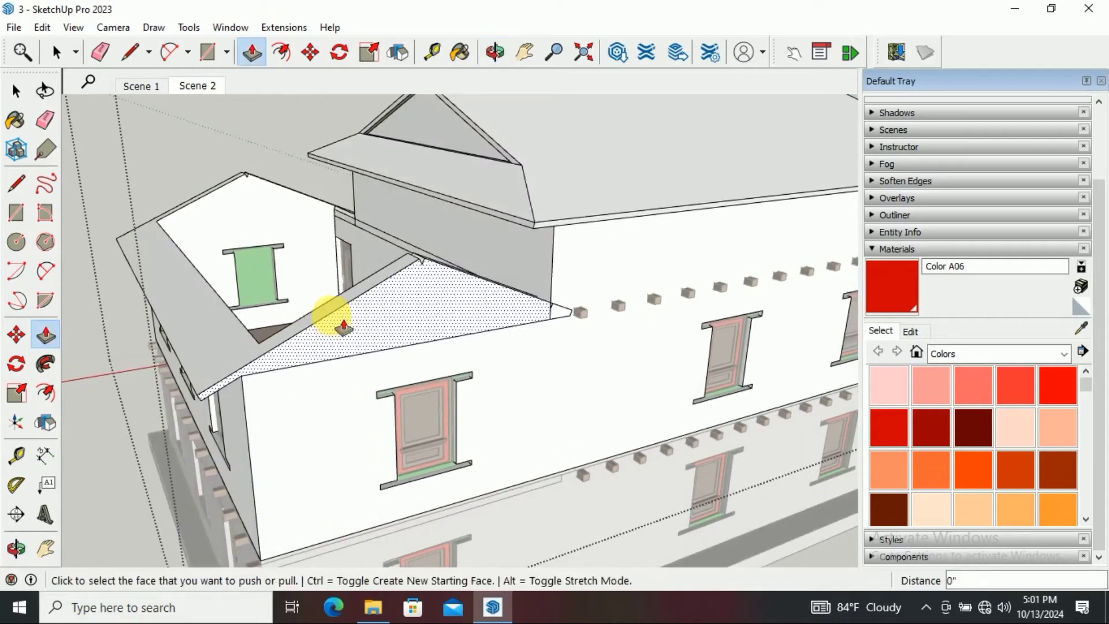
Draw a line ending at the wing's roof corner
key(l)
scroll(297, 383, up, 2)
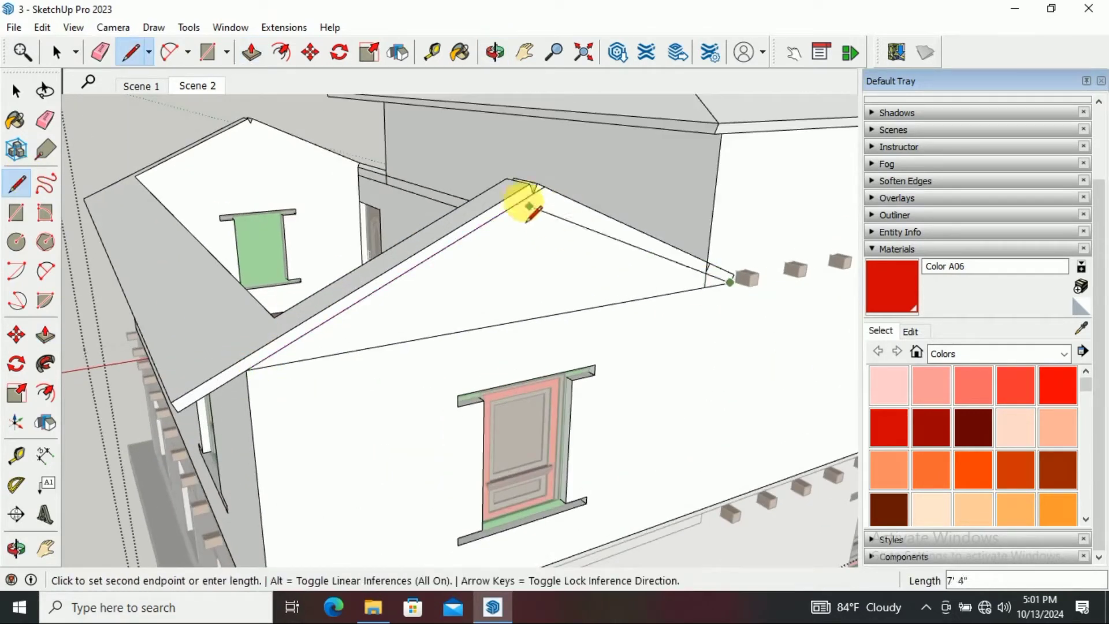
scroll(527, 207, up, 1)
click(748, 289)
middle_drag(748, 289, 716, 306)
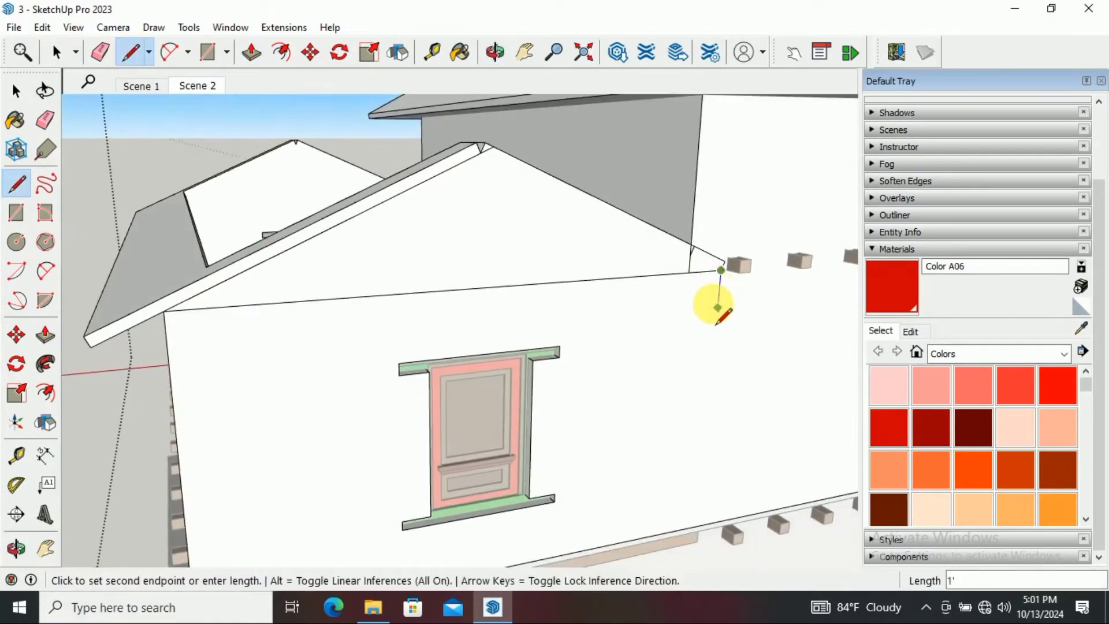
scroll(480, 152, down, 3)
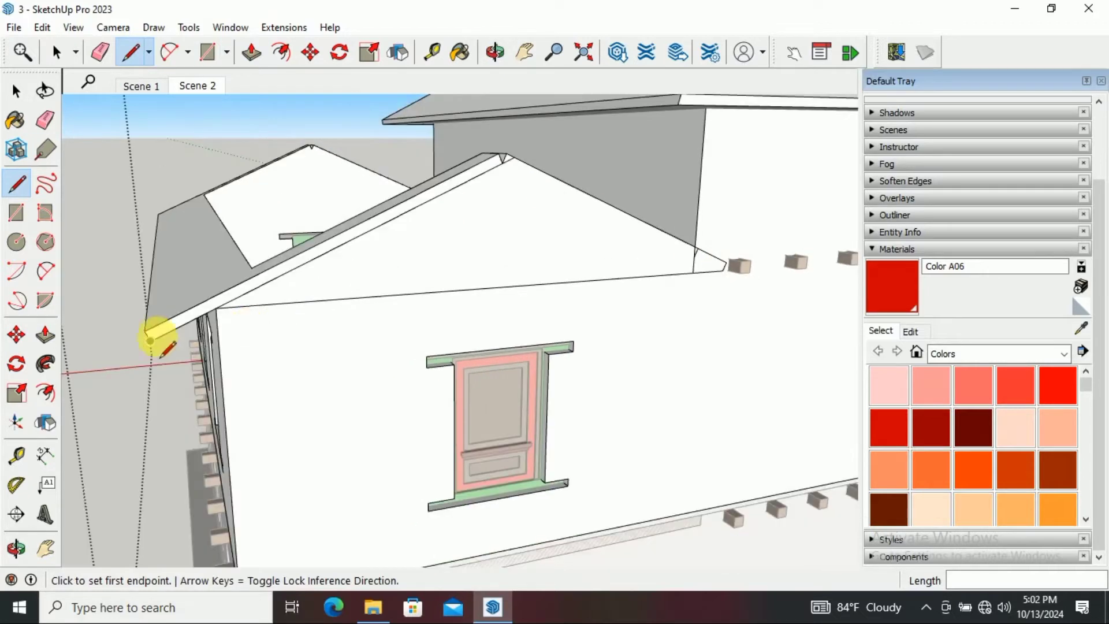
Trace edges from the left wall along the gable fascia to the roof corner
click(158, 334)
scroll(705, 290, up, 3)
click(674, 273)
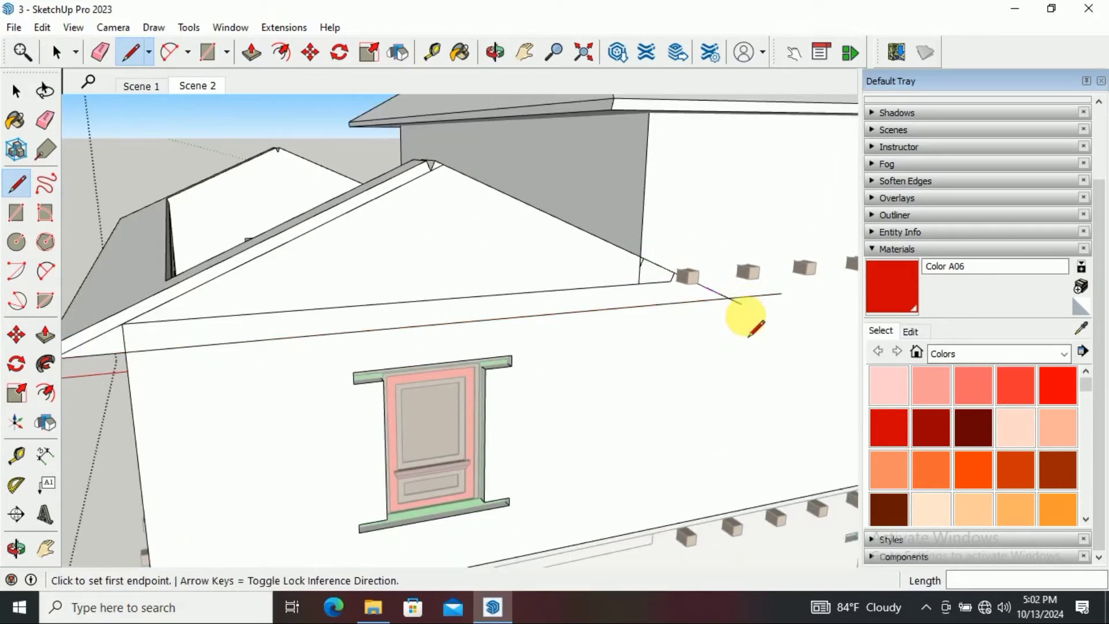
scroll(751, 326, down, 1)
click(732, 294)
scroll(714, 301, up, 2)
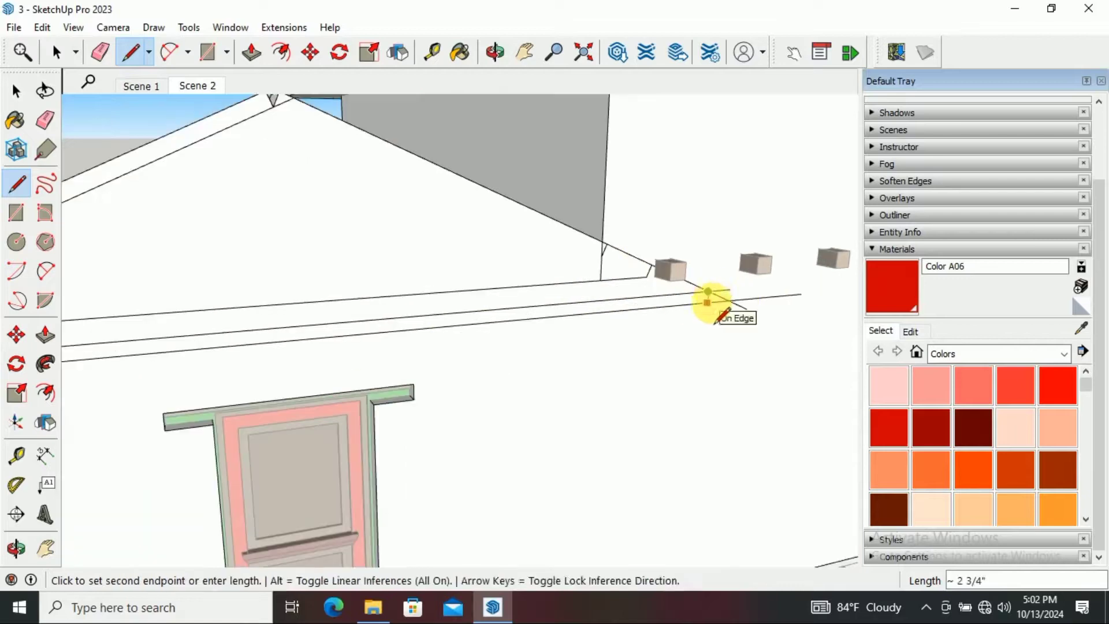
scroll(713, 309, down, 2)
Erase the extra fascia segment overshooting the corner
key(e)
scroll(722, 312, up, 2)
click(727, 316)
scroll(716, 315, down, 2)
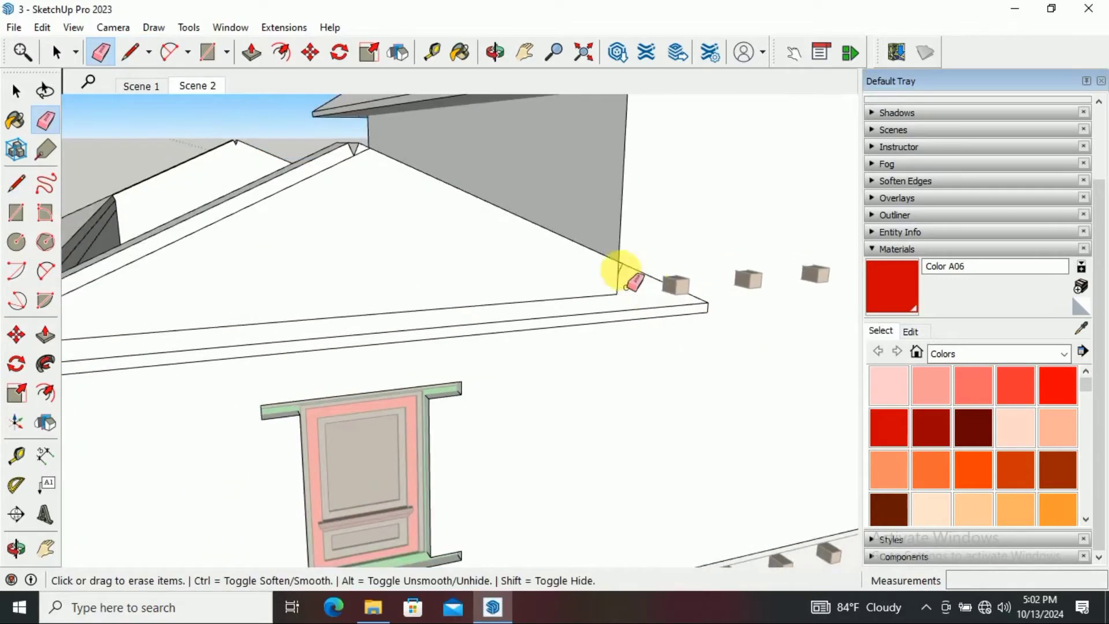
scroll(629, 277, down, 2)
middle_drag(626, 272, 584, 351)
Draw an edge from the fascia corner up to the gable apex
key(l)
scroll(695, 302, up, 2)
click(729, 319)
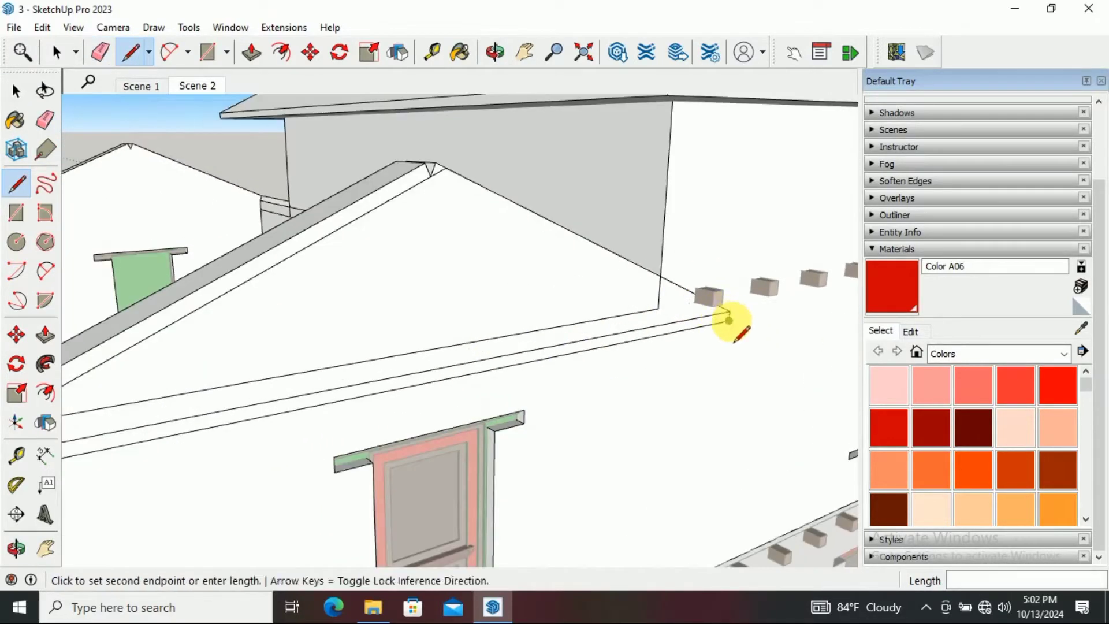
scroll(425, 167, up, 1)
click(426, 176)
key(e)
middle_drag(426, 186, 488, 204)
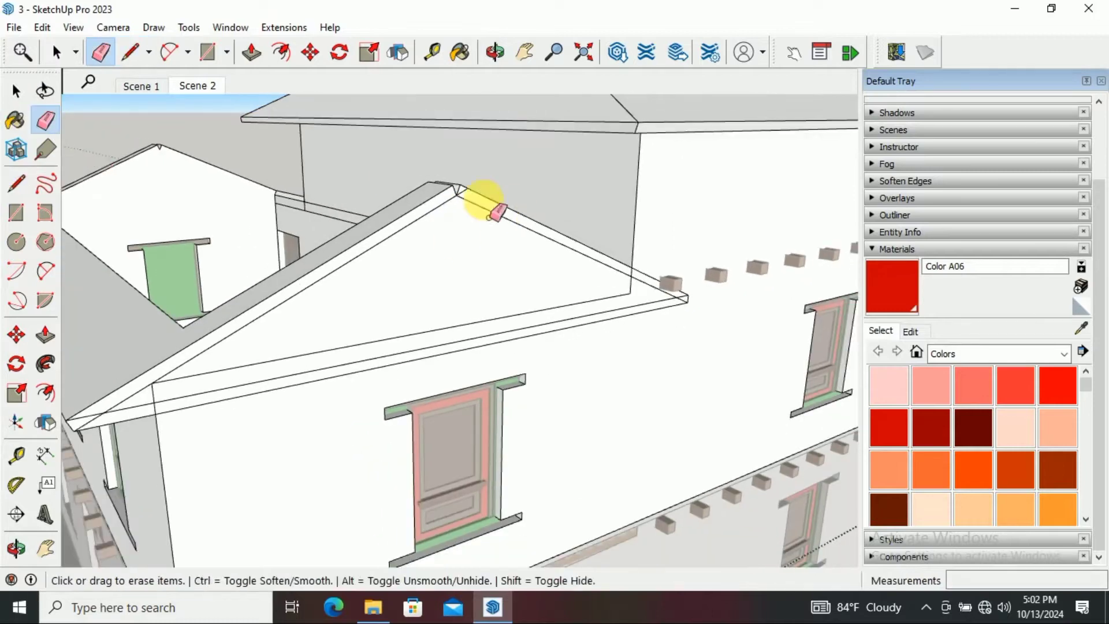
middle_drag(420, 282, 317, 336)
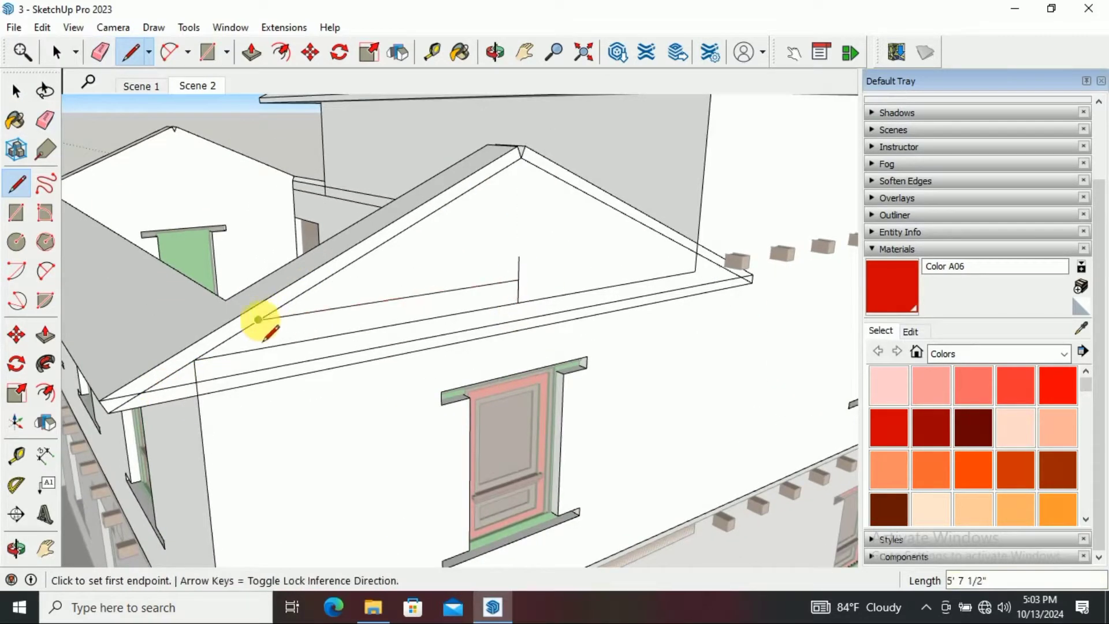
Pull the sloping and eave trim strips outward from the gable
click(687, 253)
middle_drag(687, 252, 370, 319)
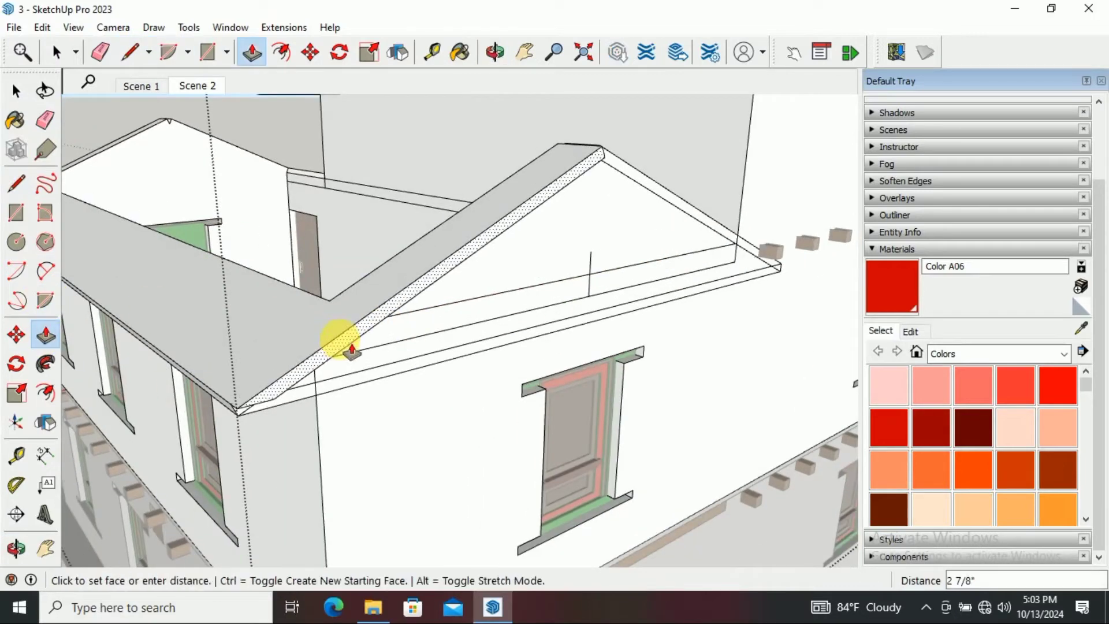
click(49, 130)
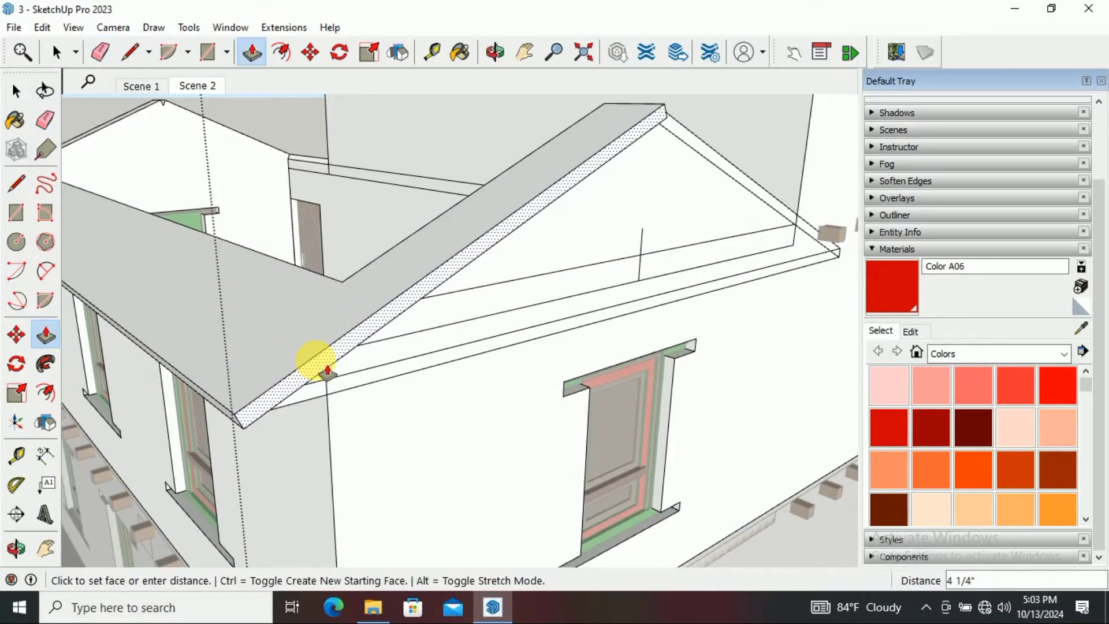
scroll(697, 284, up, 5)
click(668, 282)
middle_drag(668, 281, 504, 315)
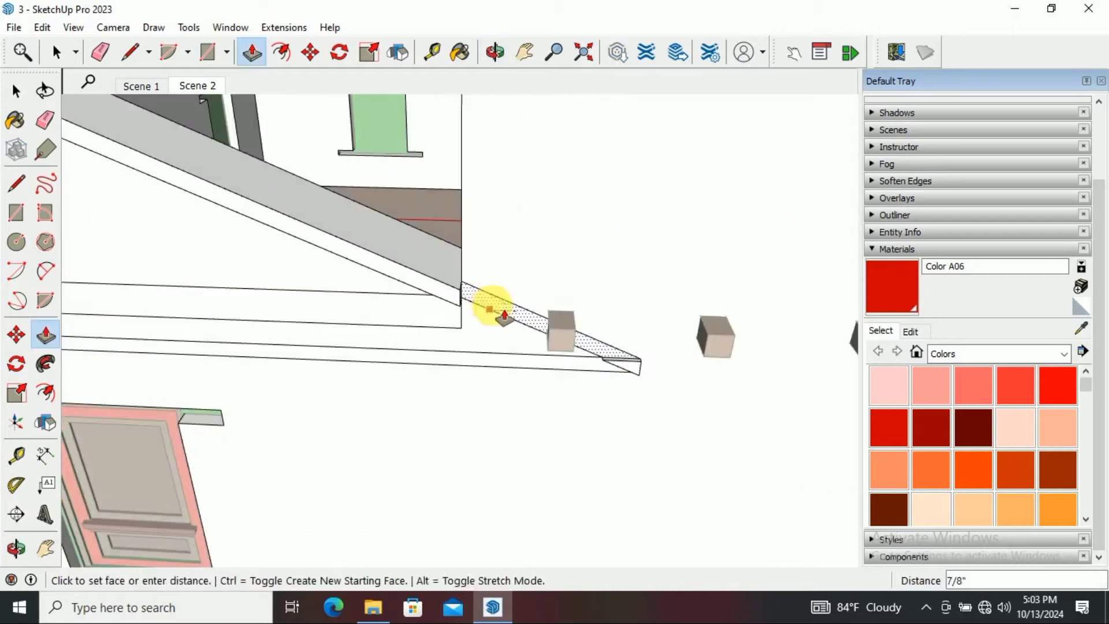
click(450, 285)
middle_drag(450, 286, 609, 342)
Trace a new edge from the roof edge to the fascia corner
click(49, 123)
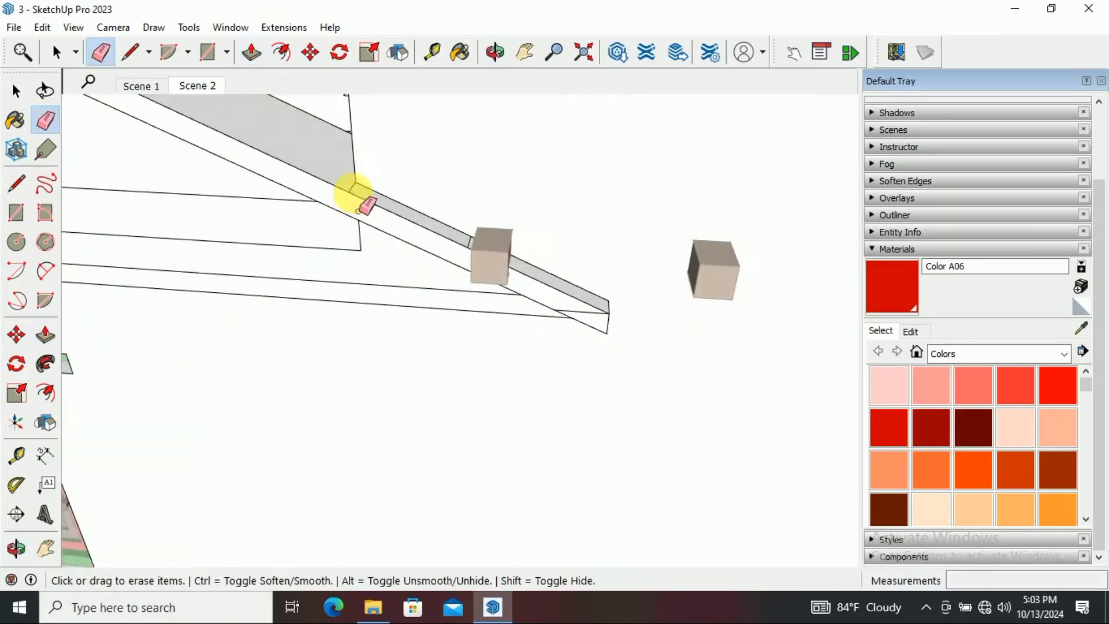
mouse_move(354, 190)
middle_down()
mouse_move(656, 346)
mouse_move(520, 315)
mouse_move(603, 283)
mouse_move(79, 272)
middle_up()
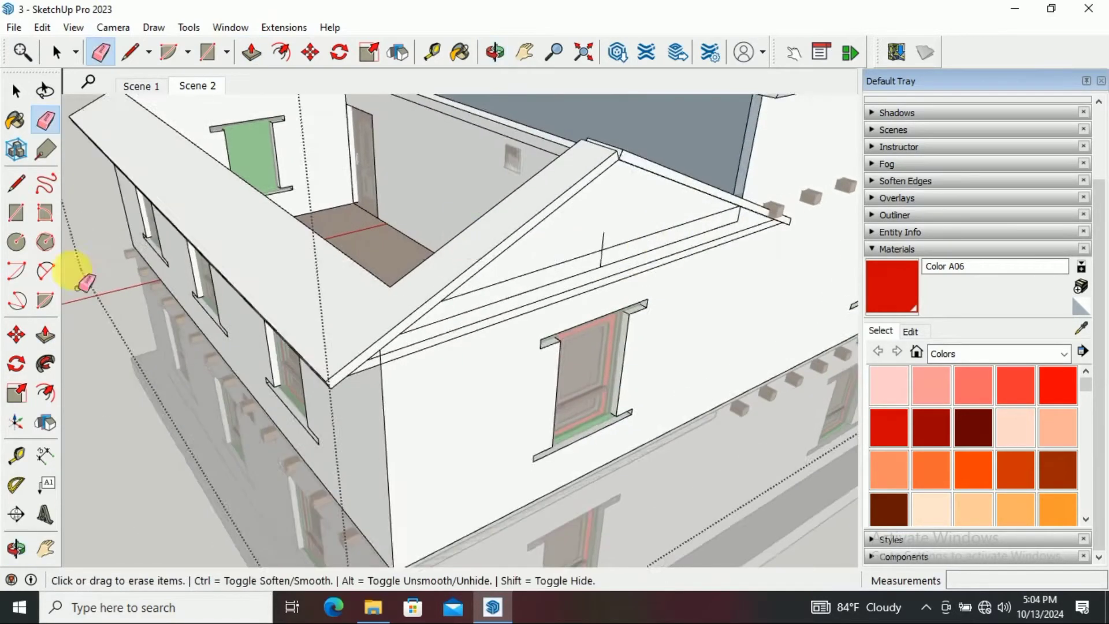
key(p)
key(e)
scroll(700, 162, up, 5)
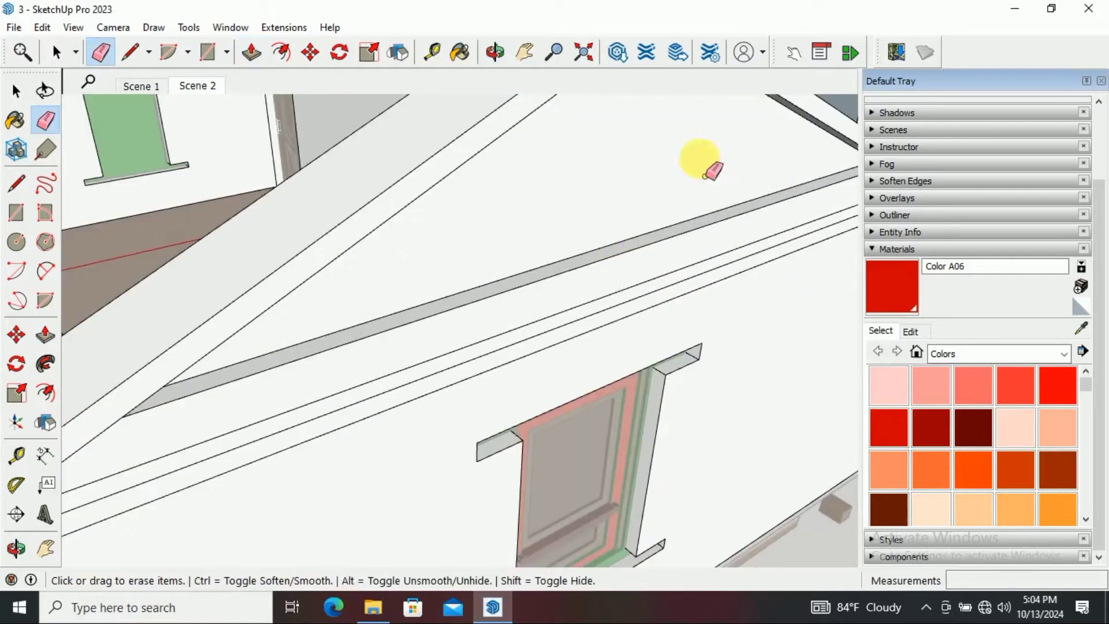
scroll(700, 162, down, 5)
scroll(314, 266, up, 3)
key(l)
scroll(314, 266, down, 3)
click(687, 218)
scroll(760, 193, up, 3)
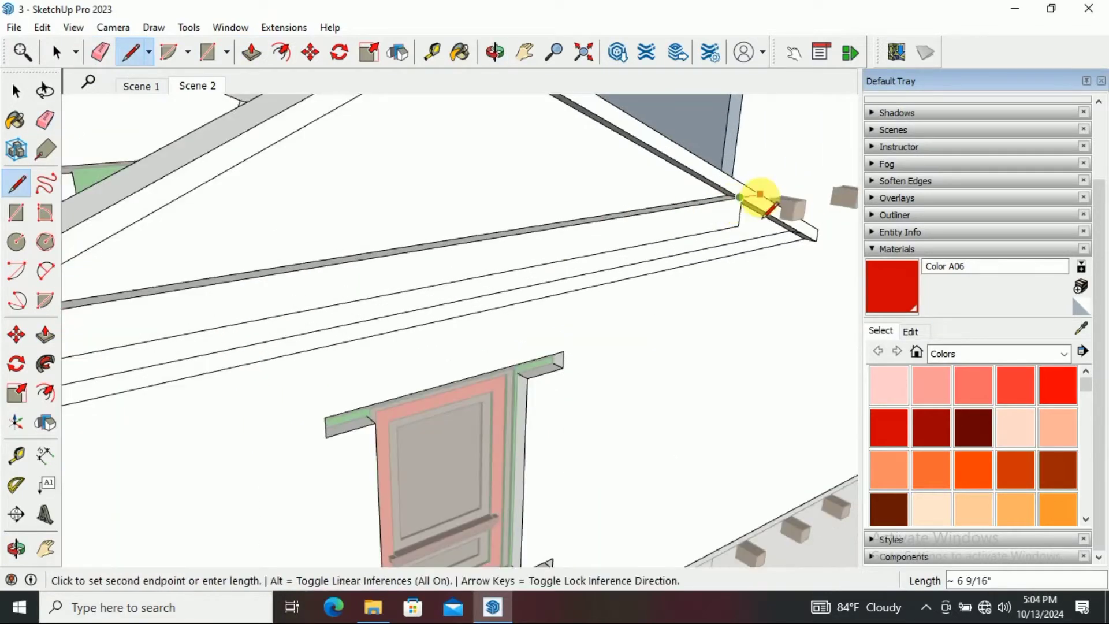
scroll(426, 222, up, 2)
click(426, 222)
middle_drag(432, 237, 707, 261)
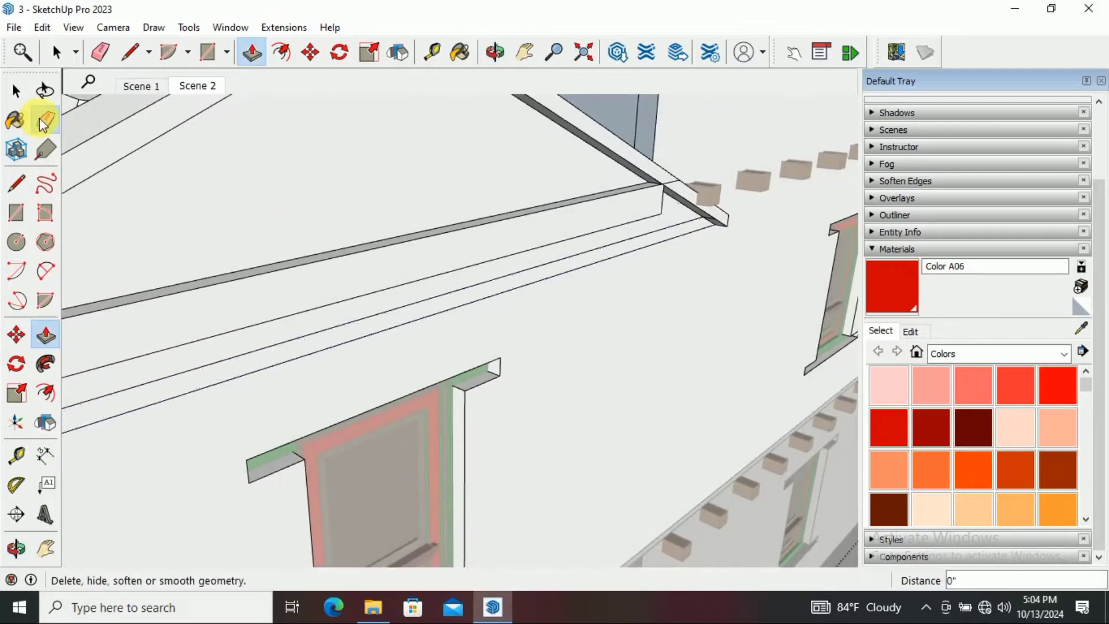
Erase a leftover edge at the eave corner and start a line from the eave endpoint
click(43, 121)
middle_drag(718, 174, 631, 235)
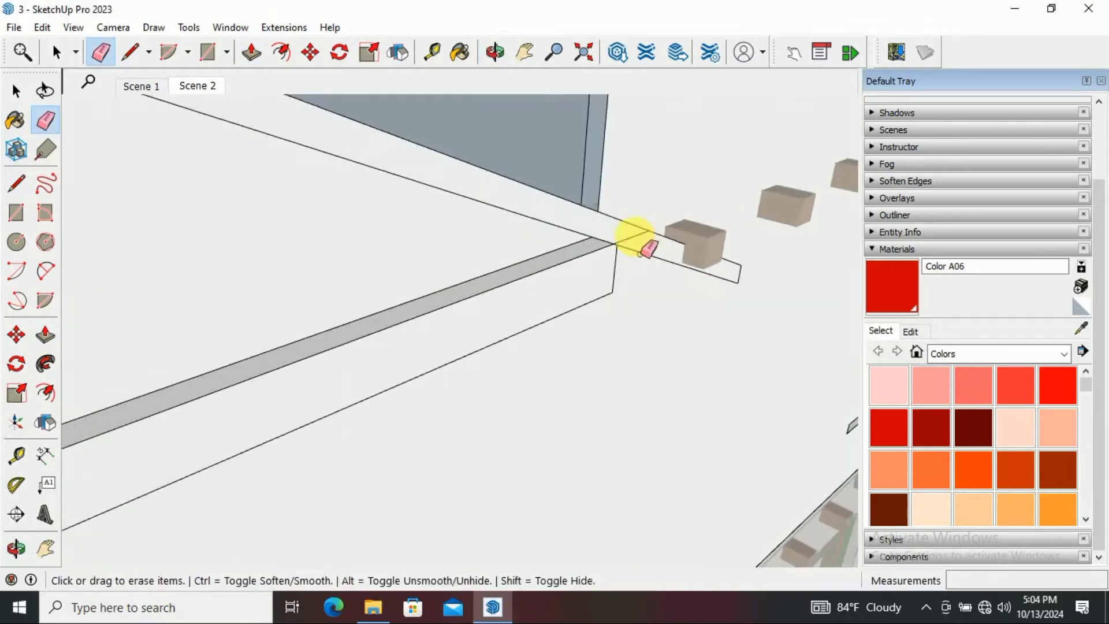
scroll(323, 223, up, 3)
click(307, 186)
middle_drag(308, 187, 461, 178)
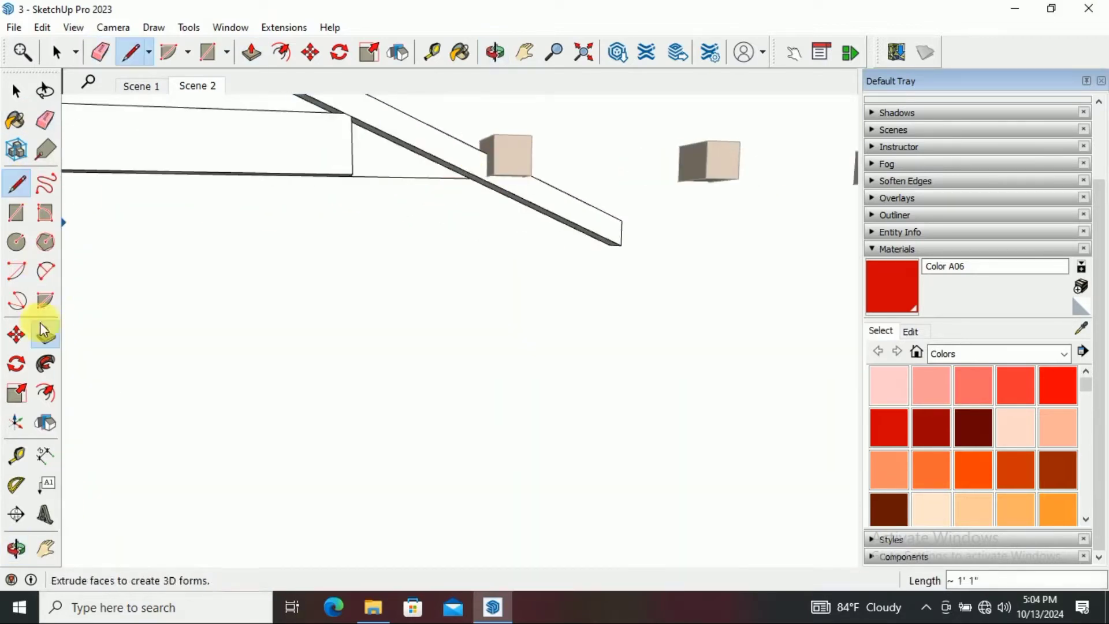
mouse_move(305, 184)
middle_down()
mouse_move(395, 178)
mouse_move(246, 325)
mouse_move(639, 278)
middle_up()
Push the gable triangle face out to form the gable trim
key(l)
scroll(664, 272, up, 3)
click(683, 266)
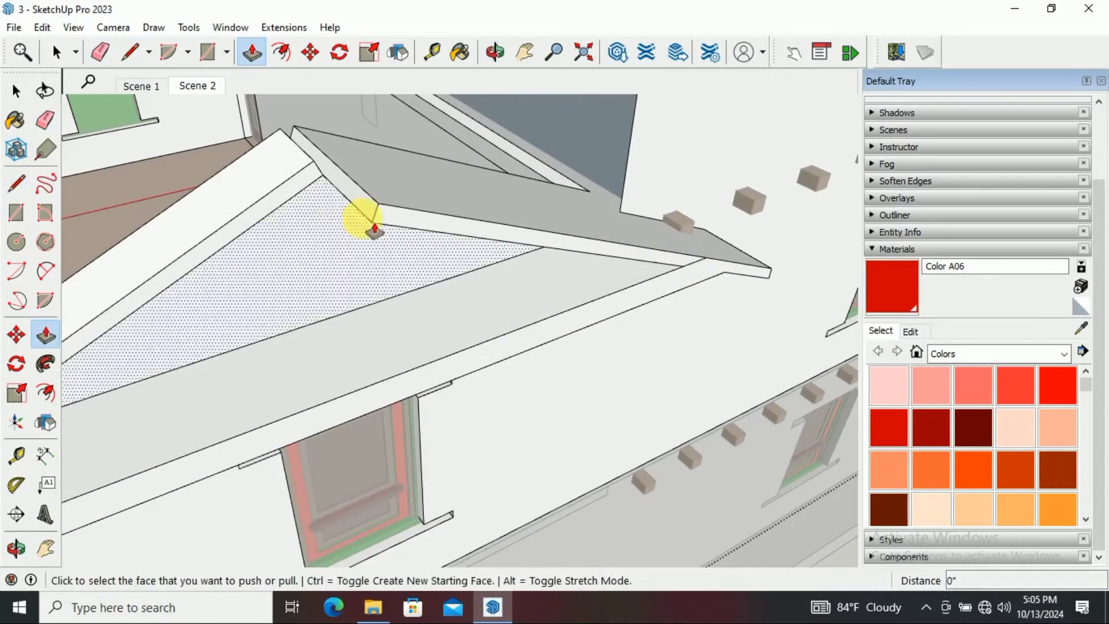
scroll(374, 230, down, 3)
click(715, 189)
click(44, 123)
Draw new edges along the eave, from the eave corners to the wall corner
scroll(709, 203, down, 3)
click(17, 184)
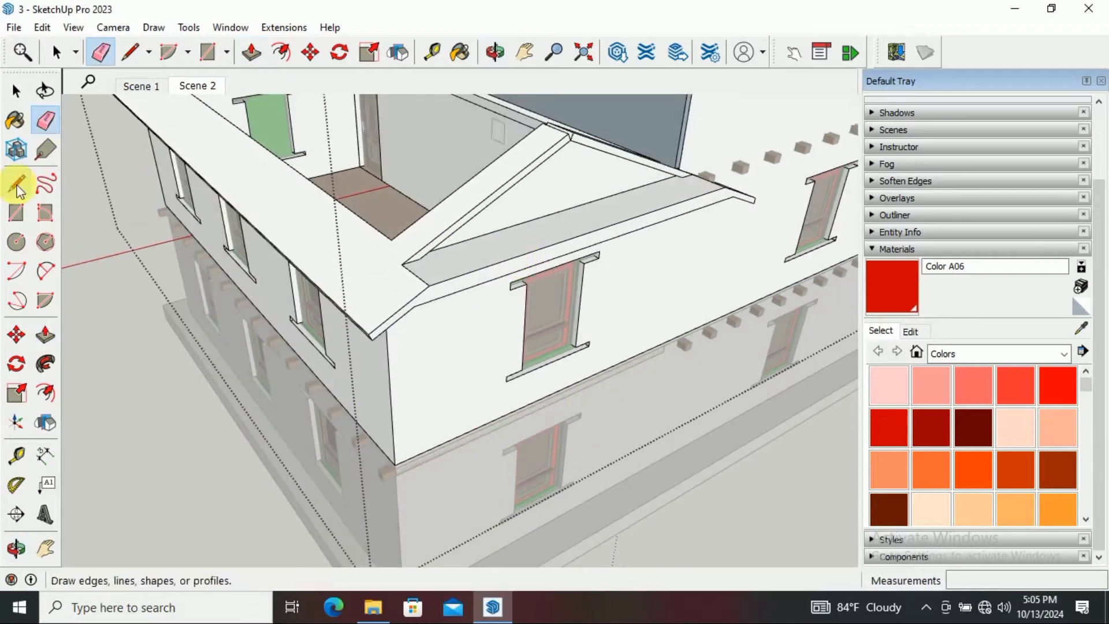
click(358, 363)
scroll(395, 320, up, 3)
click(404, 317)
click(472, 395)
scroll(472, 395, down, 3)
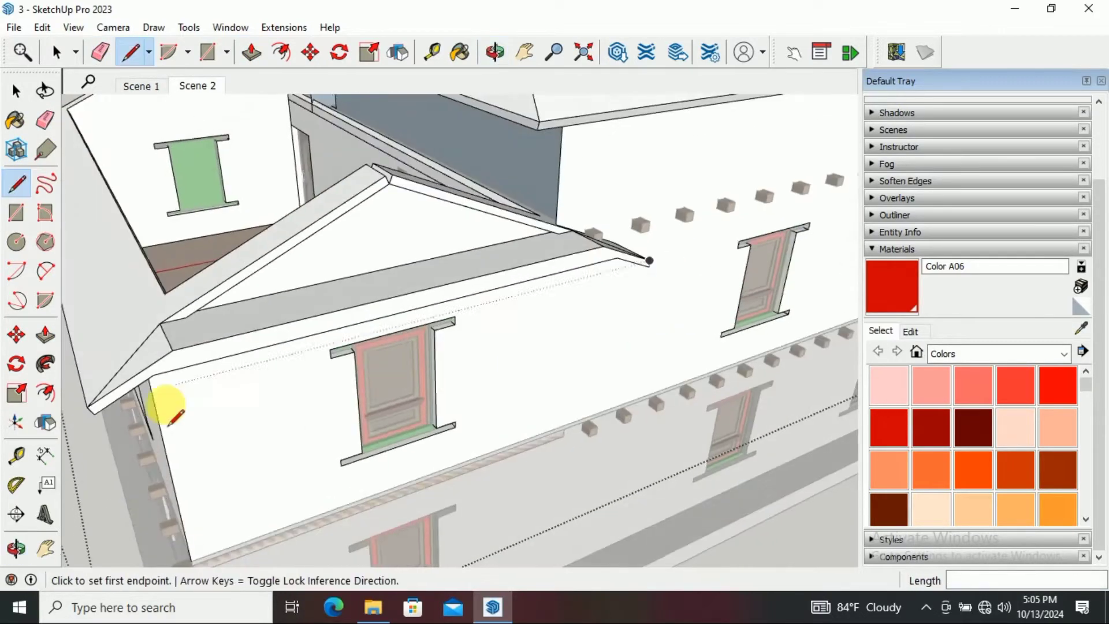
scroll(161, 388, up, 3)
click(161, 389)
scroll(571, 378, up, 3)
click(613, 385)
scroll(574, 366, down, 3)
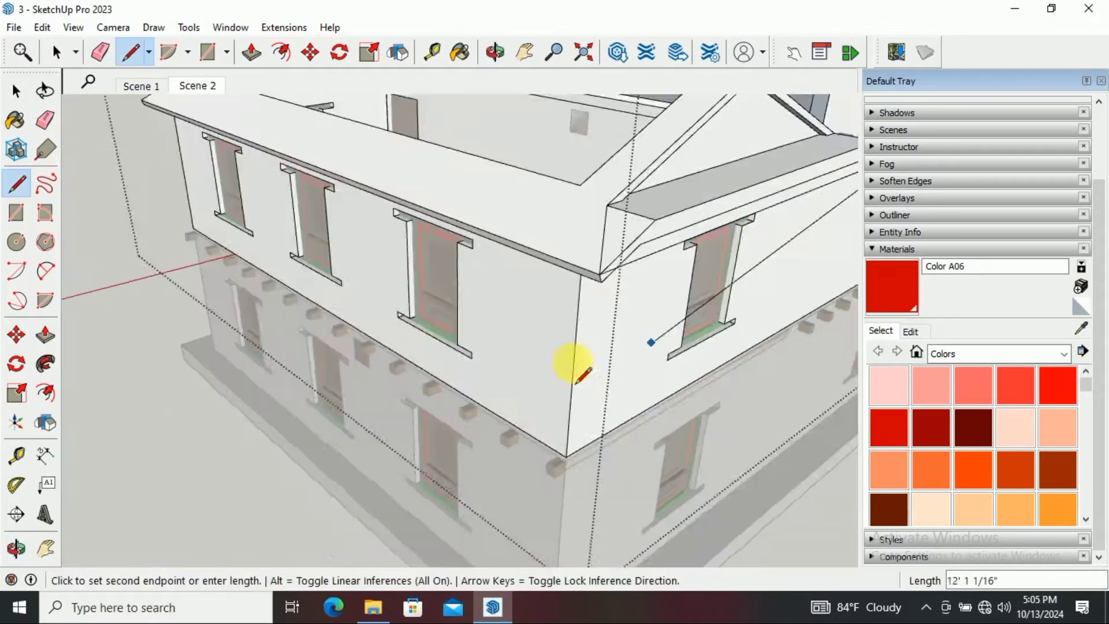
scroll(483, 334, up, 3)
Erase stray edges around the gable eave
key(e)
mouse_move(317, 321)
middle_down()
mouse_move(514, 374)
mouse_move(364, 403)
mouse_move(507, 376)
mouse_move(564, 413)
mouse_move(569, 335)
mouse_move(755, 277)
mouse_move(614, 284)
mouse_move(416, 403)
mouse_move(480, 280)
middle_up()
scroll(507, 376, up, 3)
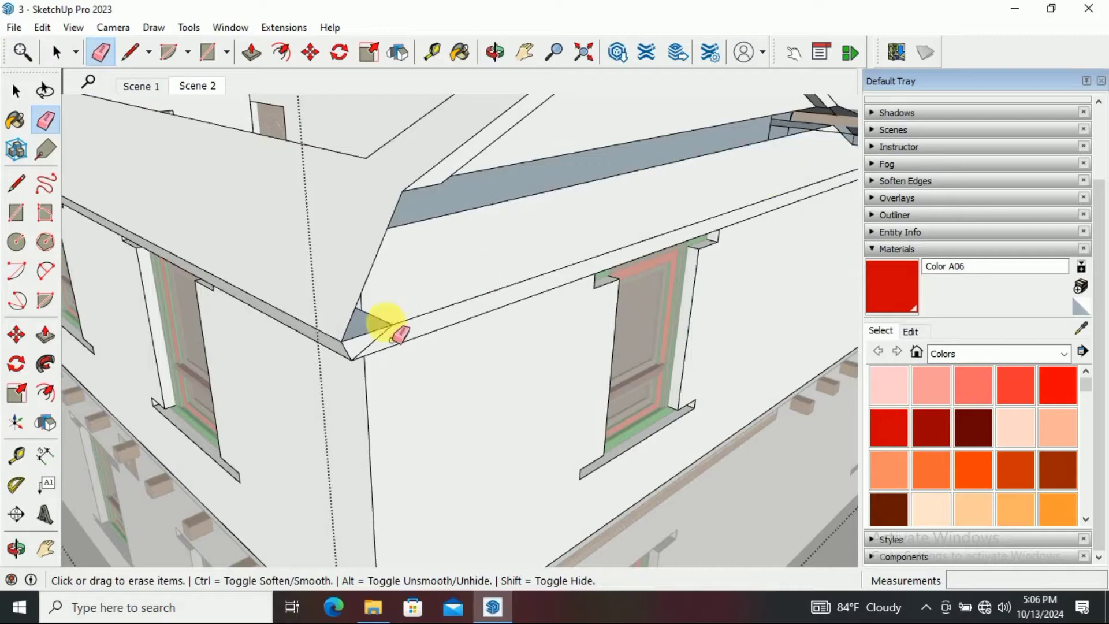
scroll(398, 334, down, 3)
Attempt lines at the eave corners, cancelling both misplaced starts with Escape
key(l)
middle_drag(383, 359, 285, 322)
click(285, 322)
scroll(426, 378, up, 3)
scroll(491, 381, up, 2)
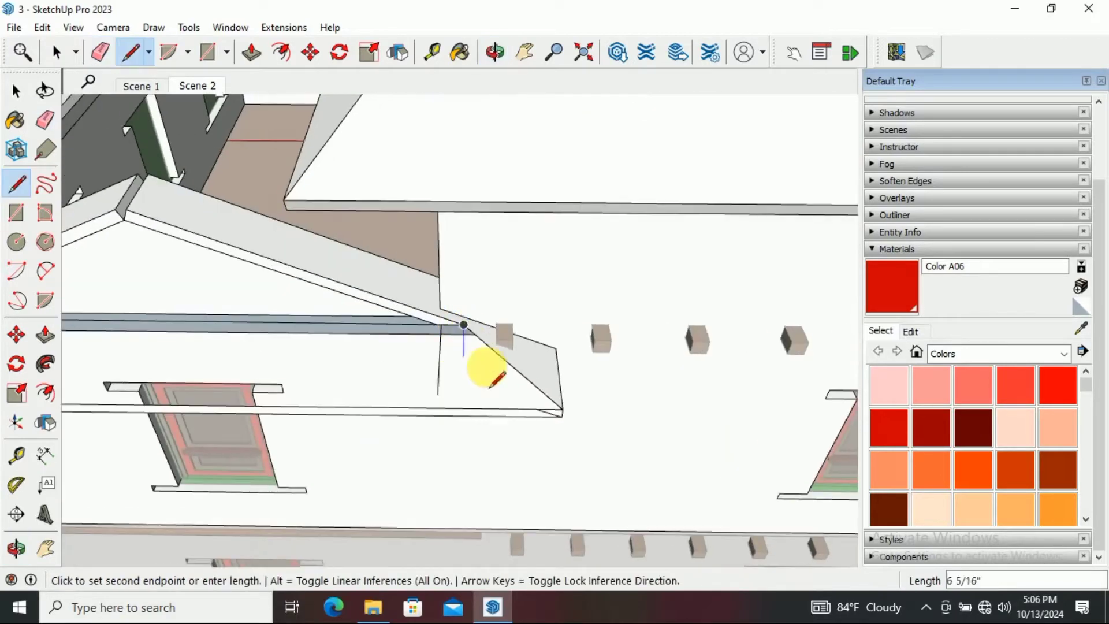
mouse_move(490, 382)
middle_down()
mouse_move(705, 371)
mouse_move(648, 280)
mouse_move(584, 354)
middle_up()
key(Escape)
click(776, 282)
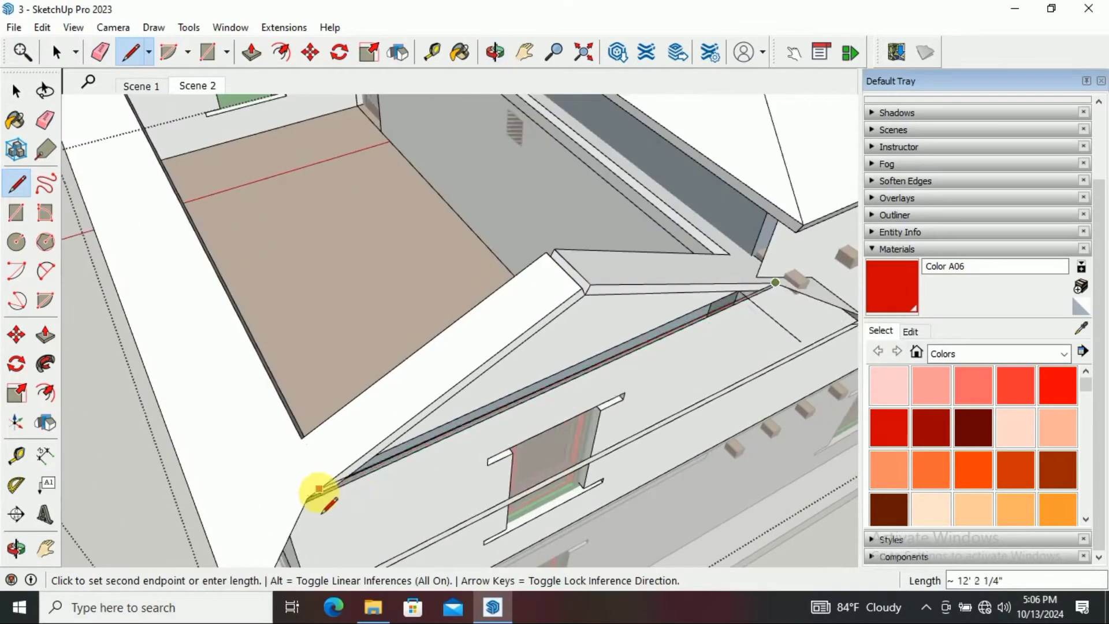
key(Escape)
scroll(520, 260, down, 5)
middle_drag(520, 260, 359, 223)
Frame the upper storey and begin a line at the next gable's eave corner
key(e)
scroll(779, 278, up, 5)
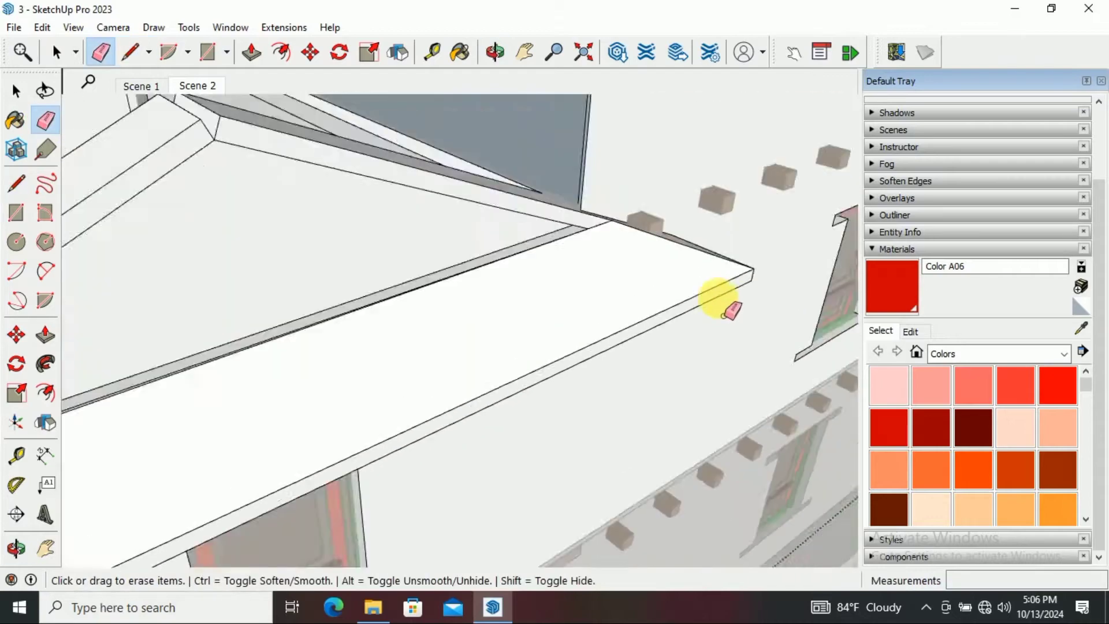
scroll(722, 298, down, 5)
middle_drag(673, 247, 711, 247)
scroll(686, 210, up, 3)
mouse_move(686, 210)
middle_down()
mouse_move(173, 205)
mouse_move(544, 285)
middle_up()
scroll(544, 285, up, 3)
click(17, 184)
scroll(455, 249, up, 3)
click(456, 249)
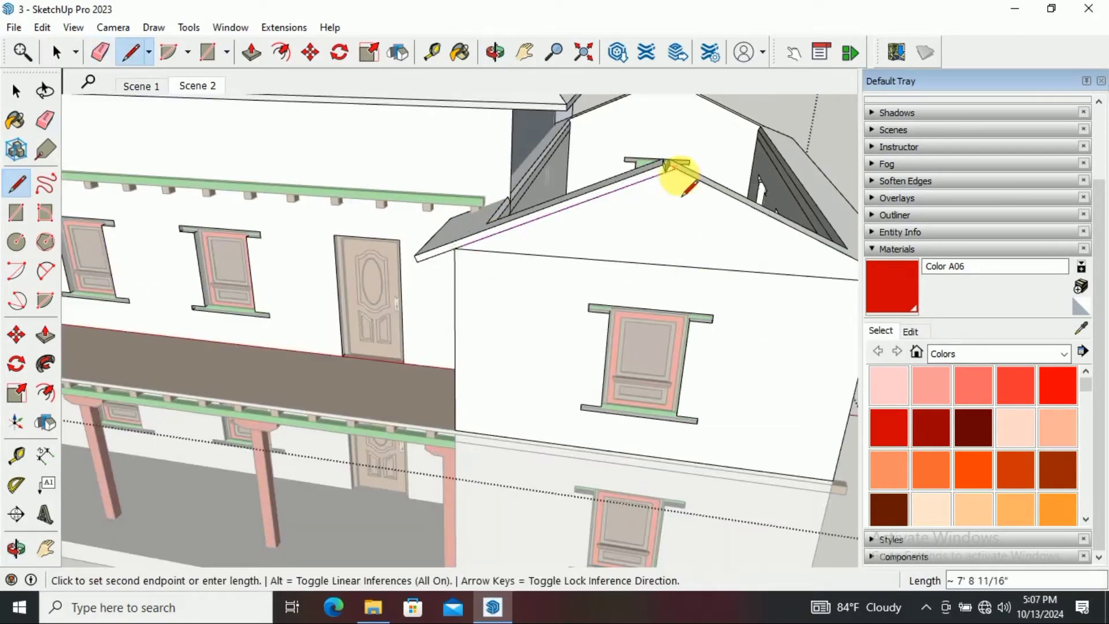
Finish pulling out the rake trim on the wing's gable
middle_drag(673, 167, 529, 158)
scroll(512, 151, up, 3)
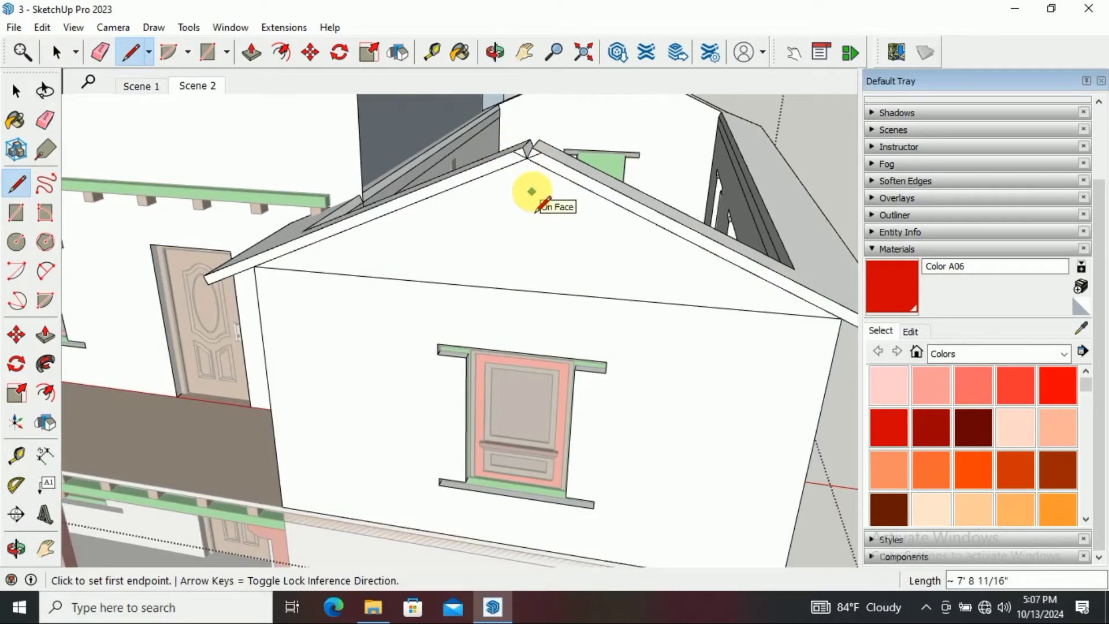
middle_drag(532, 226, 517, 287)
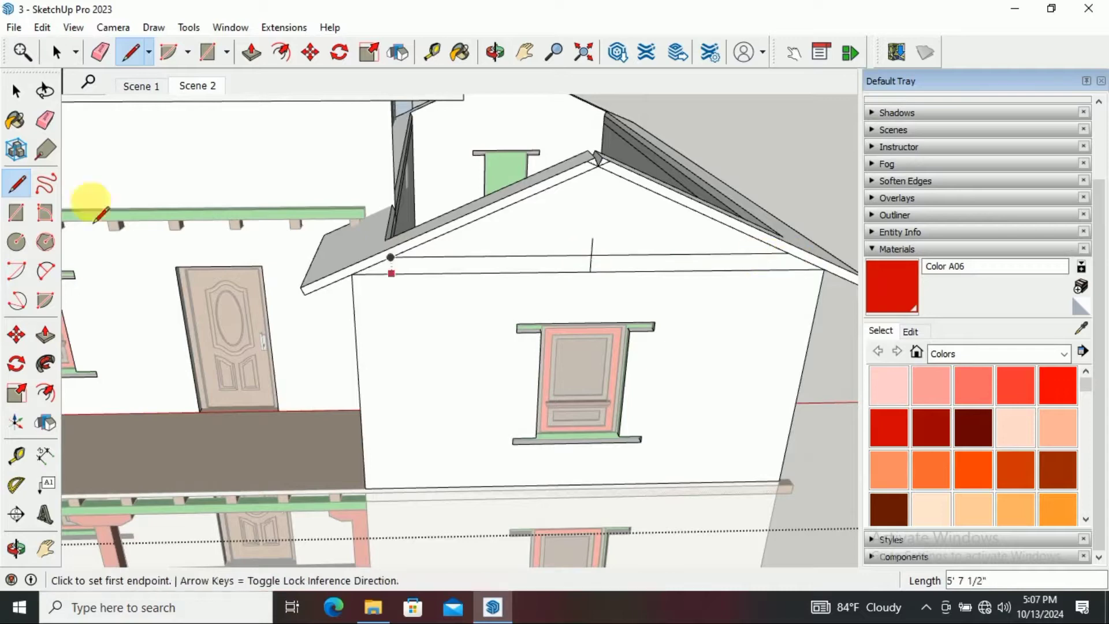
mouse_move(577, 272)
middle_down()
mouse_move(699, 156)
mouse_move(658, 192)
mouse_move(404, 340)
middle_up()
key(p)
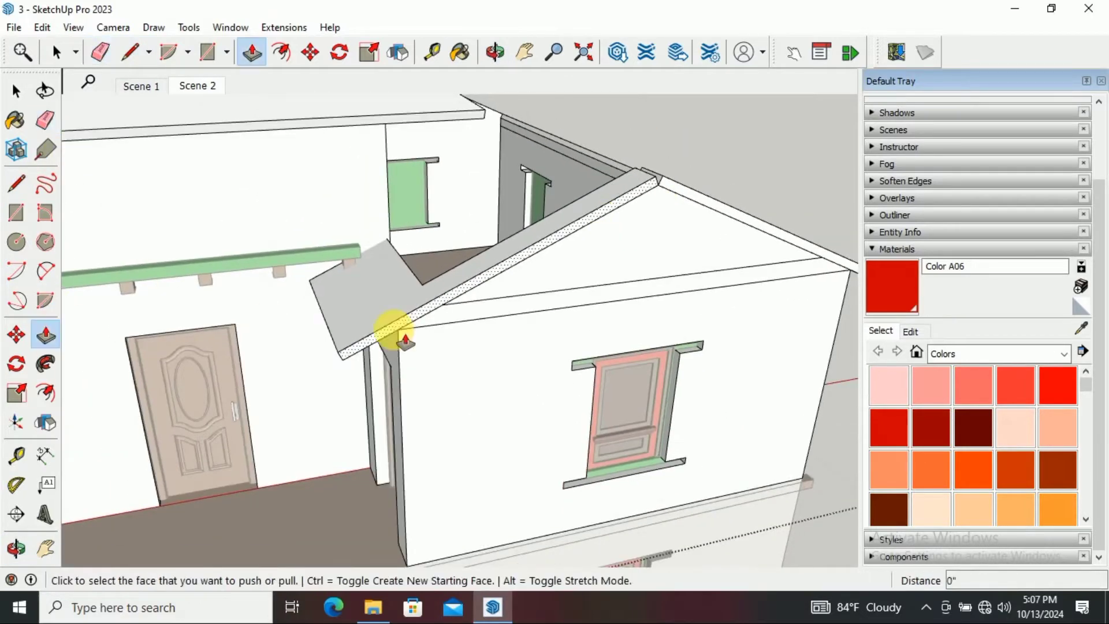
click(707, 202)
middle_drag(706, 202, 463, 299)
Inspect where the gable meets the main and porch roofs, checking the roof face's context menu
key(l)
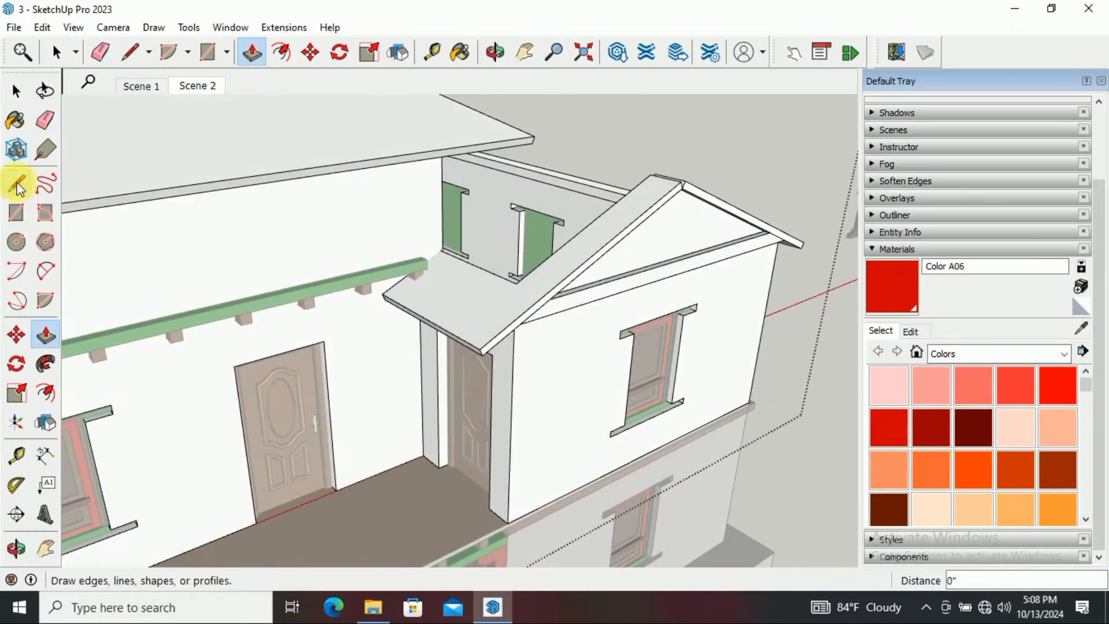
click(512, 297)
mouse_move(537, 318)
middle_down()
mouse_move(512, 297)
mouse_move(473, 311)
mouse_move(110, 266)
middle_up()
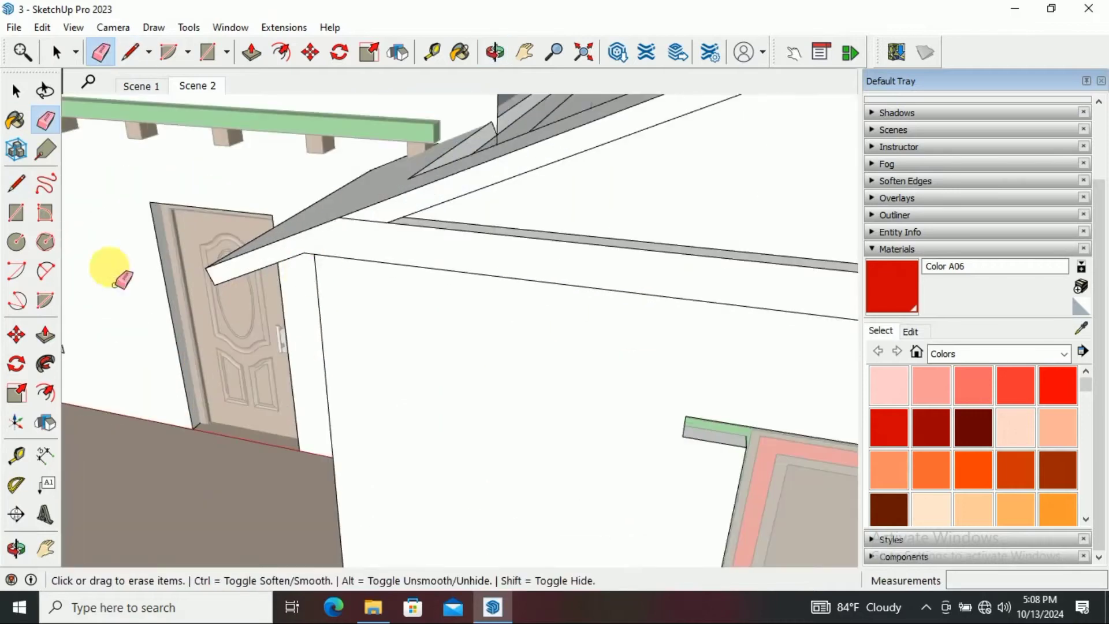
key(e)
mouse_move(324, 257)
middle_down()
mouse_move(391, 376)
mouse_move(755, 396)
middle_up()
right_click(633, 335)
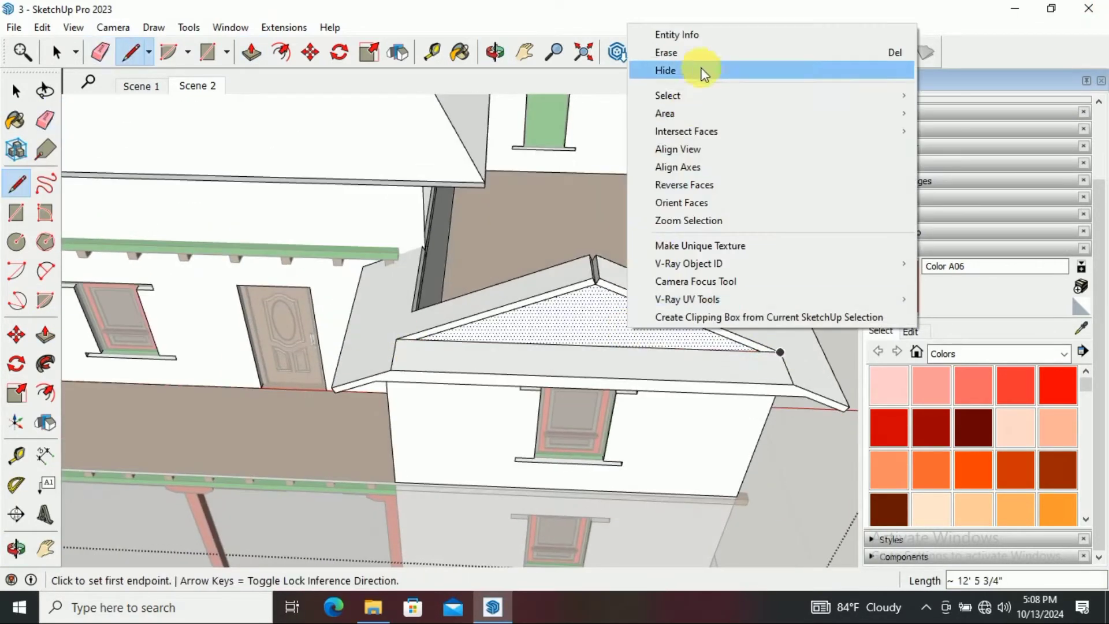
mouse_move(701, 72)
middle_down()
mouse_move(520, 315)
mouse_move(422, 384)
mouse_move(306, 411)
mouse_move(537, 354)
middle_up()
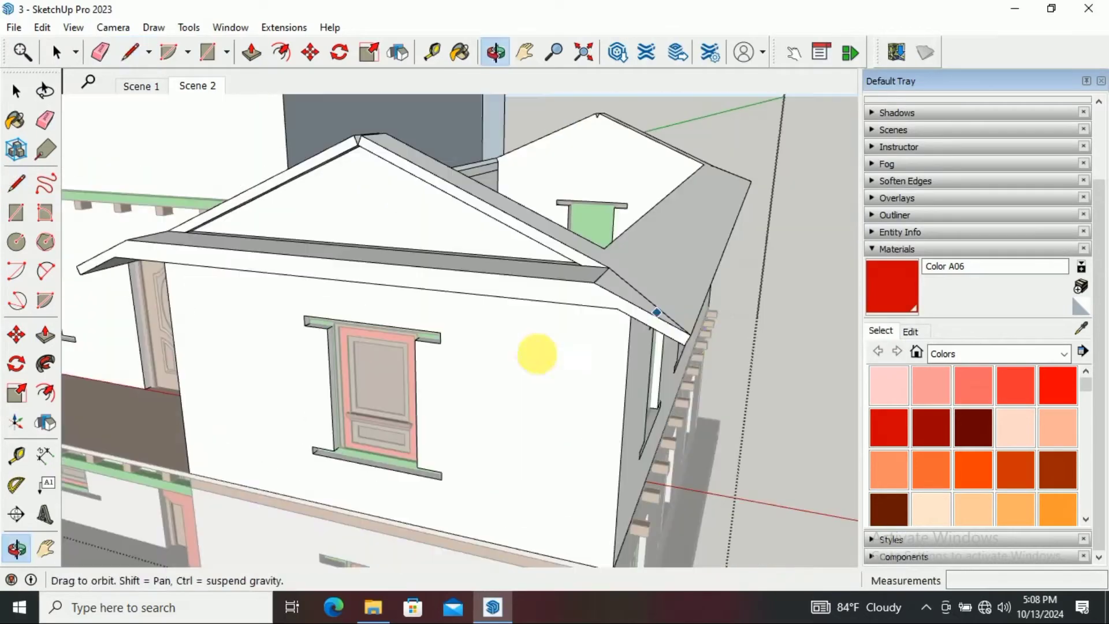
mouse_move(751, 369)
middle_down()
mouse_move(272, 291)
mouse_move(708, 364)
middle_up()
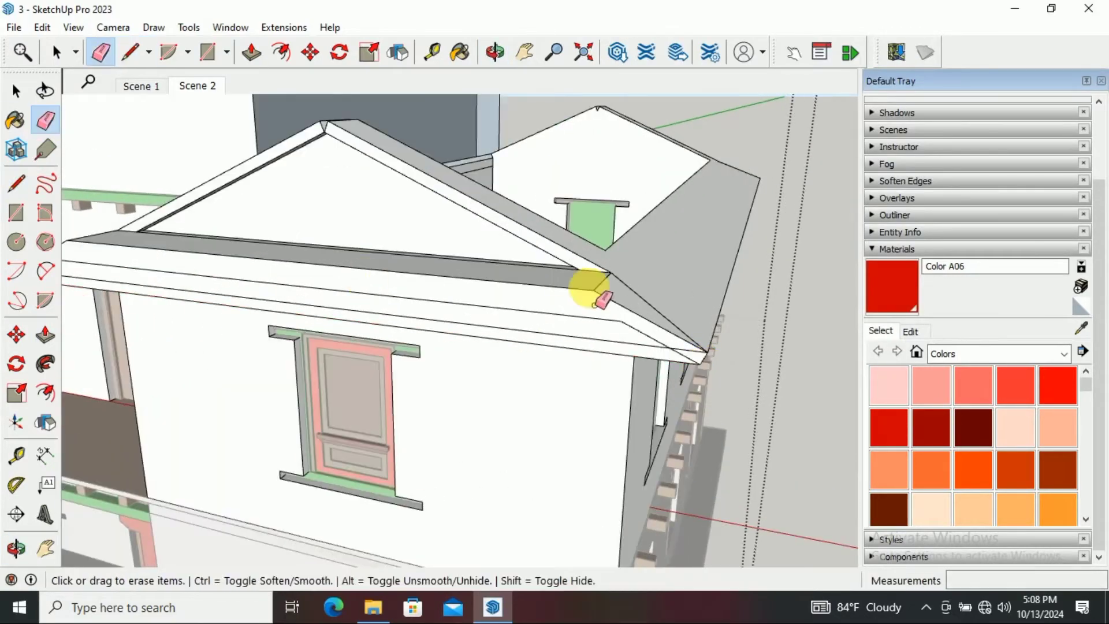
mouse_move(596, 304)
middle_down()
mouse_move(562, 322)
mouse_move(507, 403)
mouse_move(653, 326)
mouse_move(483, 361)
mouse_move(700, 322)
mouse_move(81, 325)
middle_up()
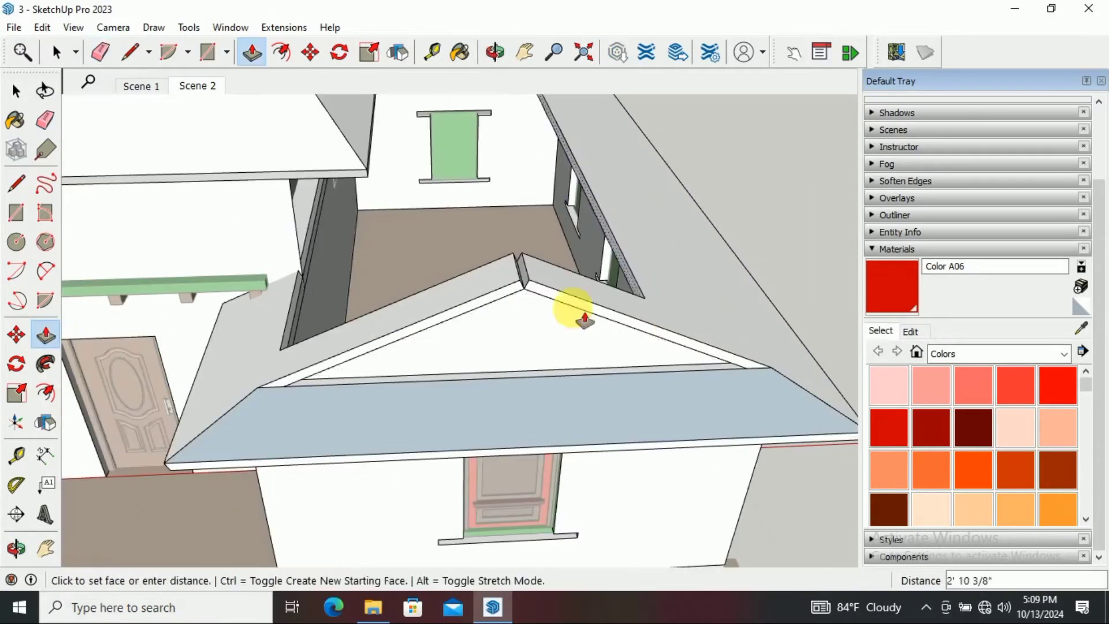
mouse_move(584, 317)
middle_down()
mouse_move(502, 364)
mouse_move(329, 319)
middle_up()
mouse_move(482, 347)
middle_down()
mouse_move(329, 198)
mouse_move(685, 345)
mouse_move(594, 369)
mouse_move(840, 381)
mouse_move(287, 245)
middle_up()
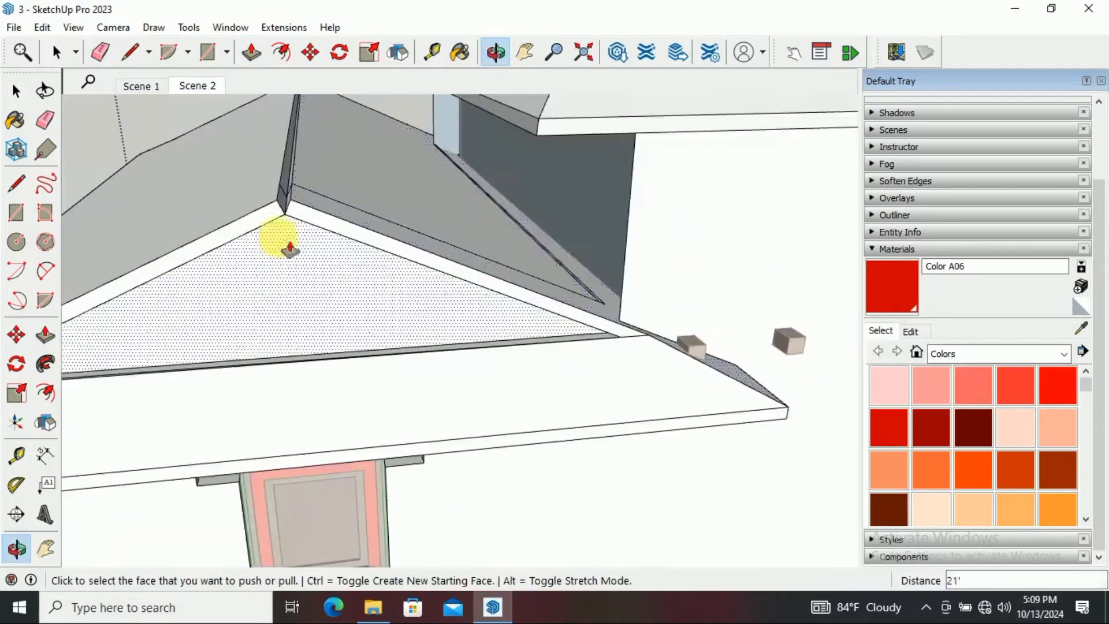
Complete a line at the roof corner, then erase the stray line and small faces there
key(l)
middle_drag(297, 202, 589, 332)
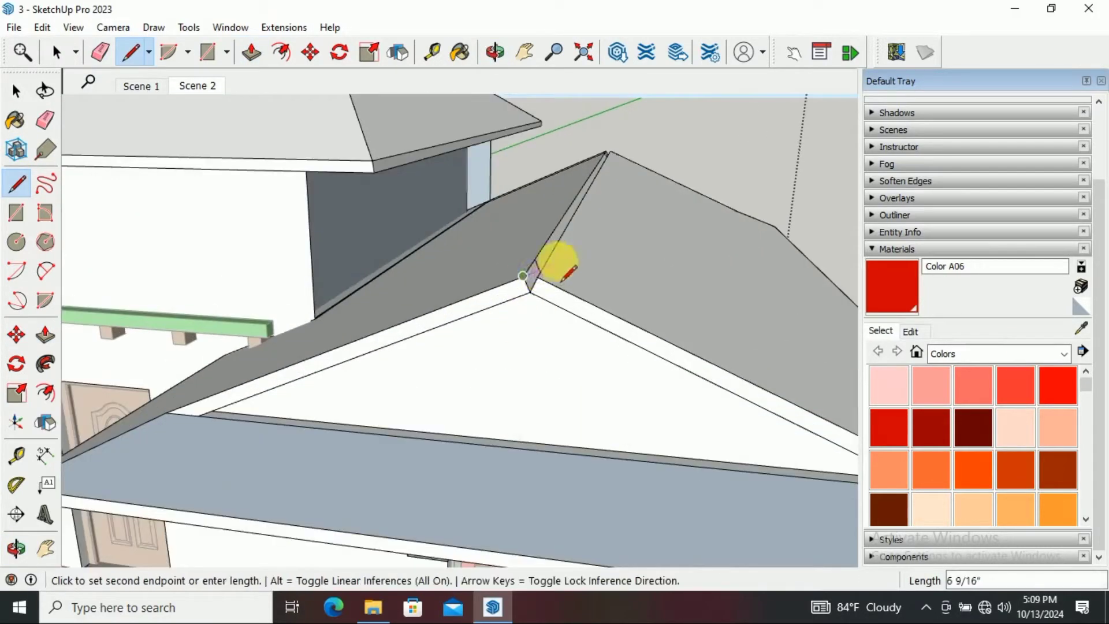
scroll(557, 261, up, 1)
click(540, 276)
key(e)
click(483, 260)
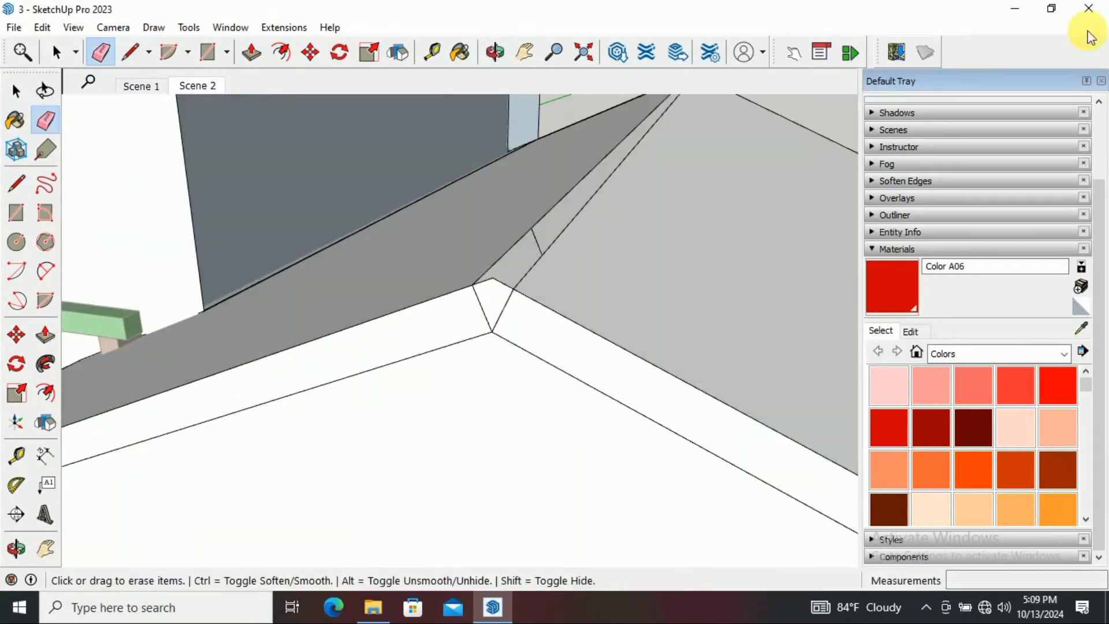
click(529, 288)
key(e)
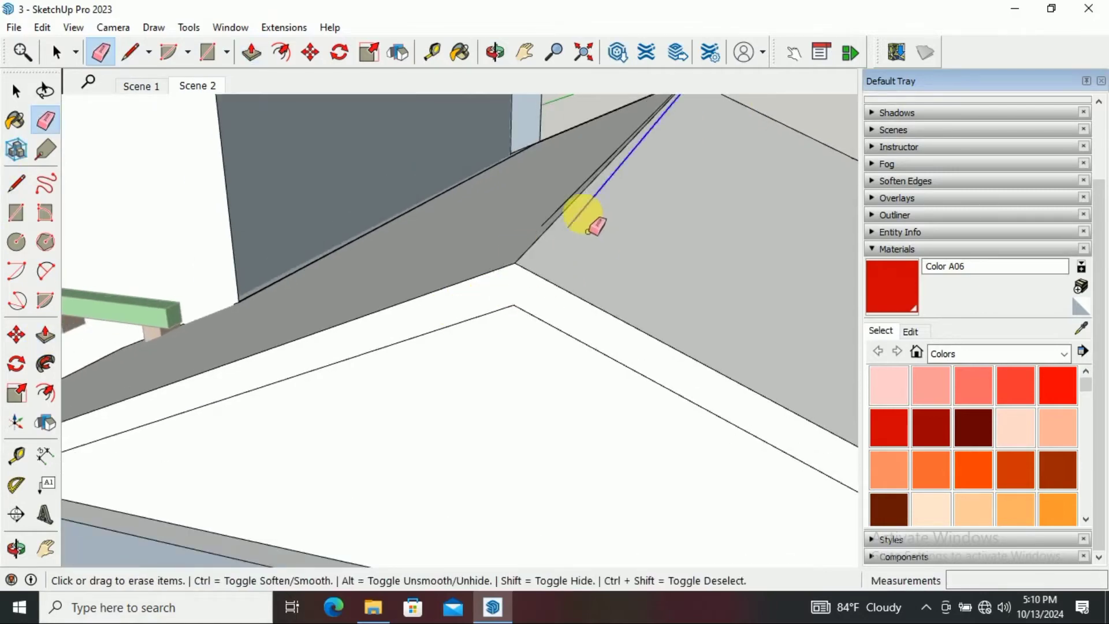
scroll(594, 225, down, 5)
scroll(564, 317, down, 3)
View the roof underside, then start and cancel a line at its corner
middle_drag(643, 341, 179, 314)
scroll(433, 340, up, 5)
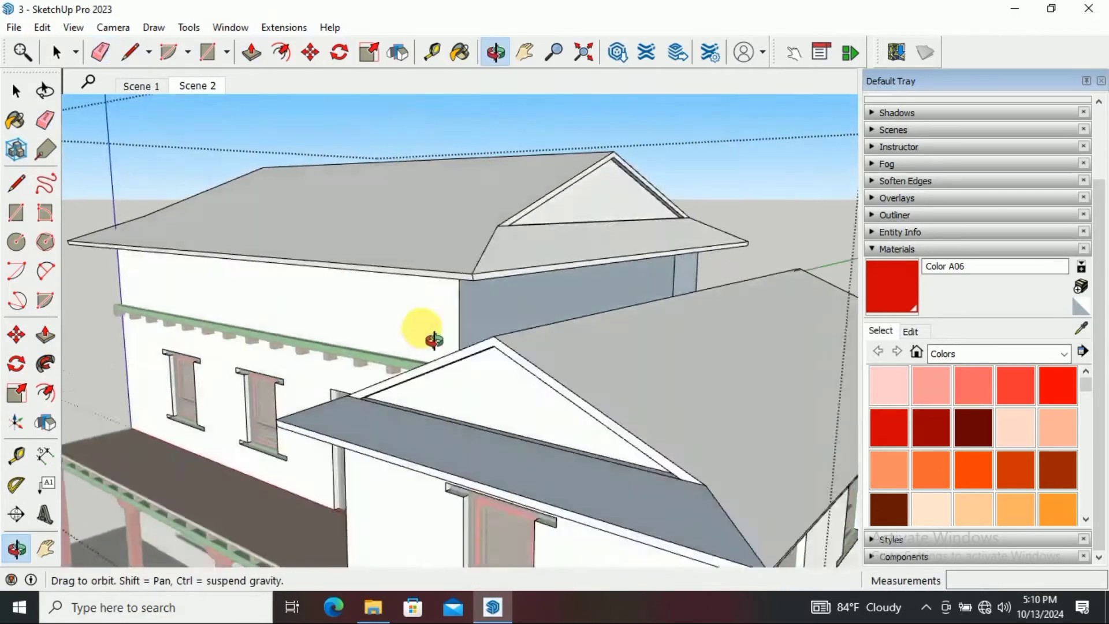
middle_drag(433, 340, 527, 335)
mouse_move(657, 278)
middle_down()
mouse_move(639, 297)
mouse_move(229, 402)
mouse_move(503, 371)
middle_up()
scroll(667, 432, up, 5)
key(l)
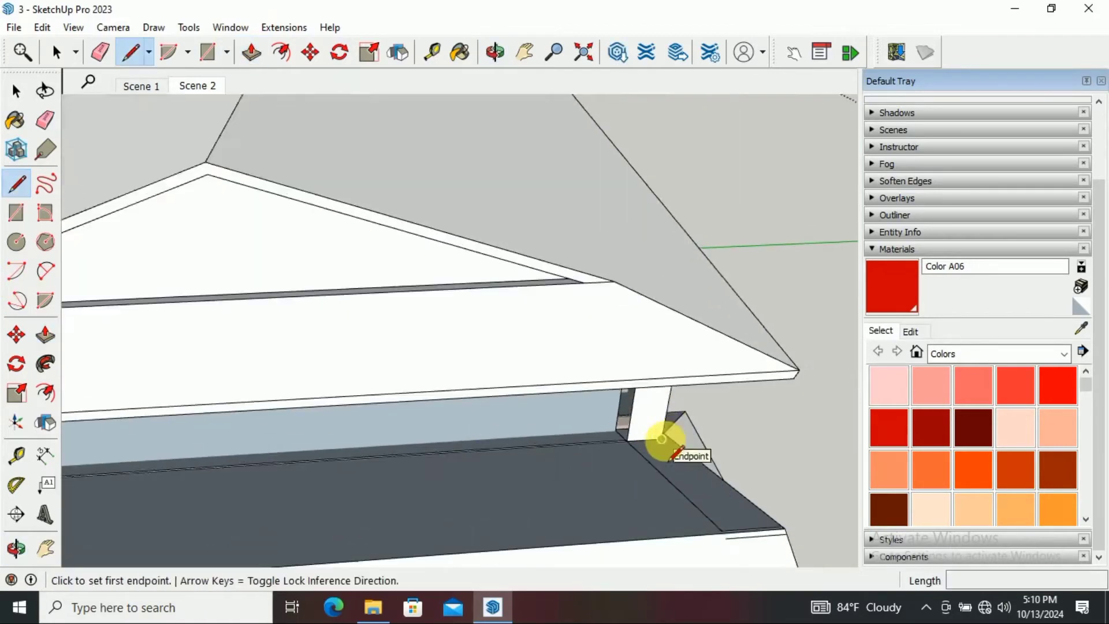
click(668, 439)
scroll(521, 434, down, 3)
scroll(515, 423, up, 2)
scroll(439, 407, down, 3)
key(Escape)
scroll(439, 419, down, 10)
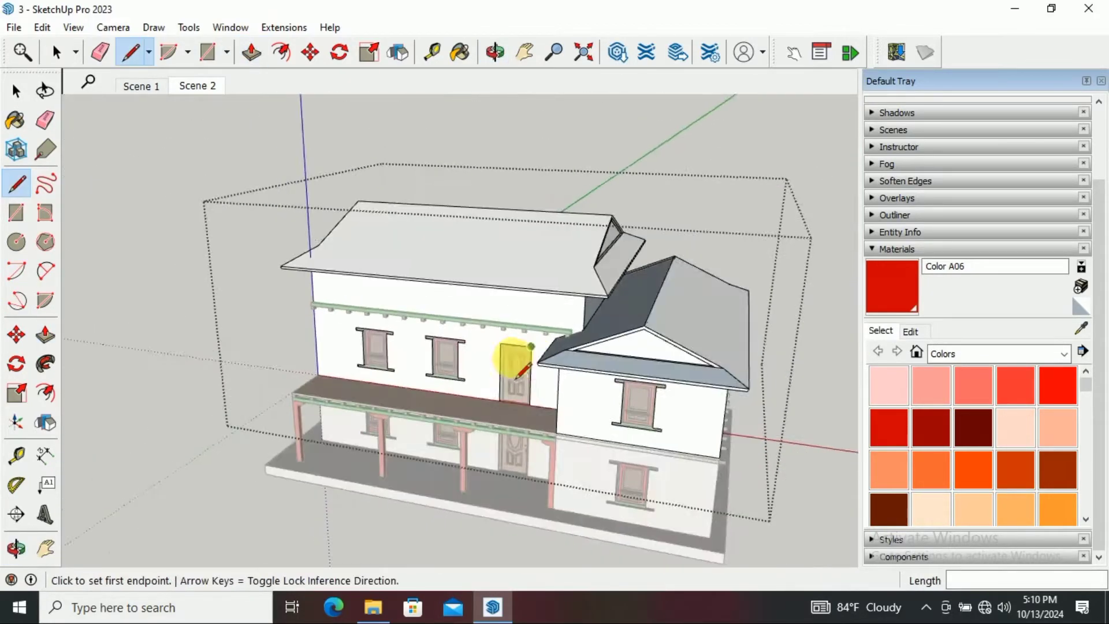
key(space)
middle_drag(156, 124, 337, 272)
scroll(288, 395, up, 8)
drag(288, 394, 651, 354)
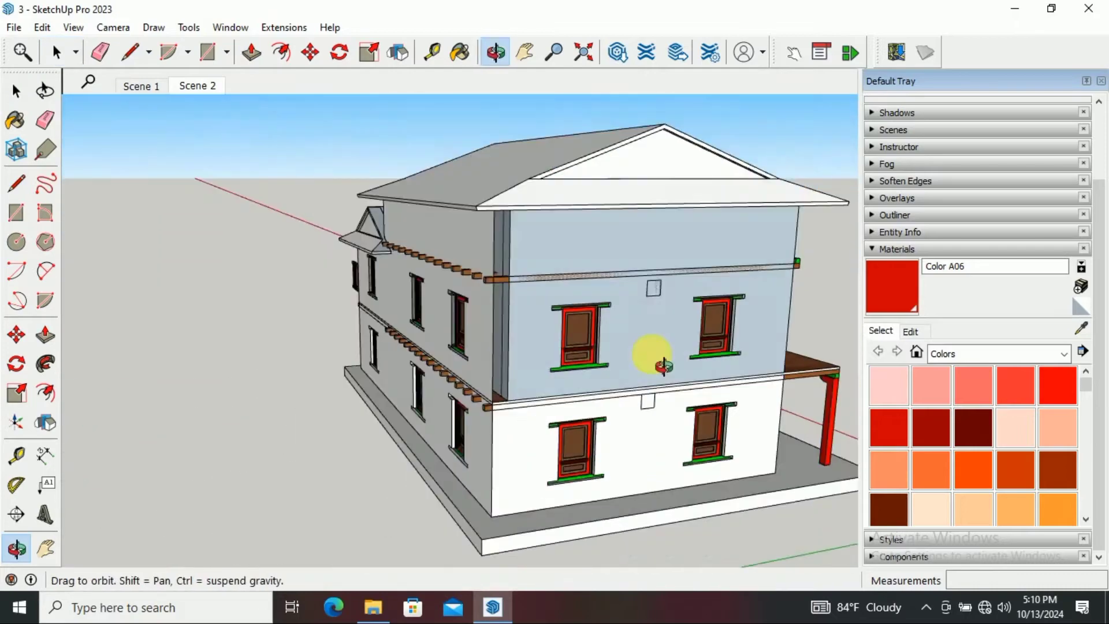
key(l)
click(521, 409)
scroll(500, 454, up, 3)
scroll(500, 453, down, 3)
click(46, 127)
scroll(471, 322, down, 5)
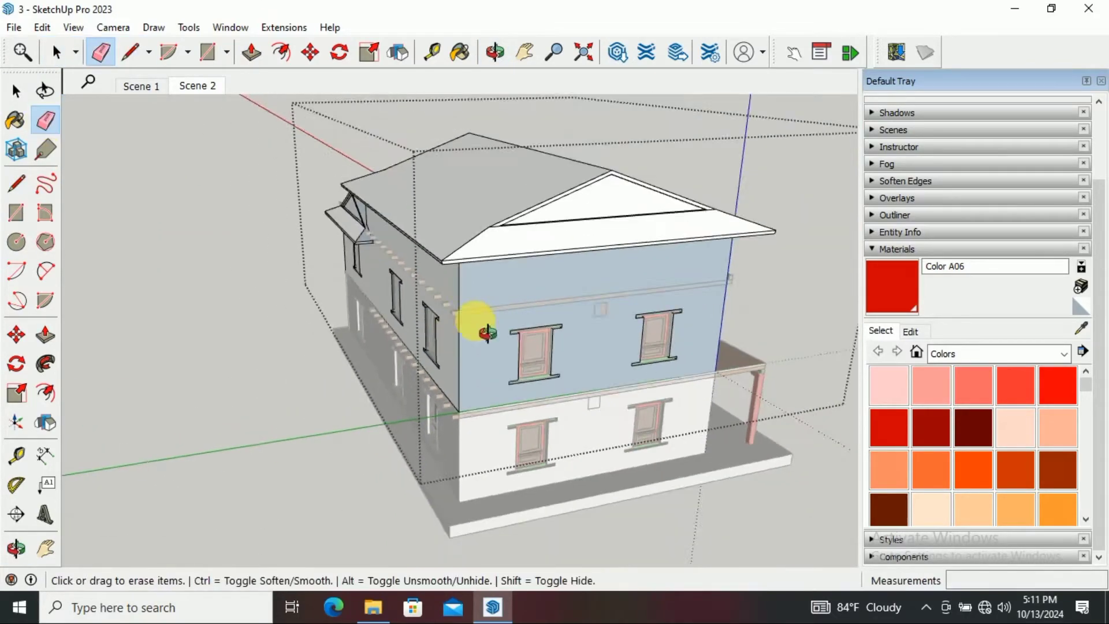
key(space)
mouse_move(471, 321)
middle_down()
mouse_move(433, 277)
mouse_move(349, 318)
mouse_move(549, 322)
middle_up()
key(o)
mouse_move(549, 322)
mouse_down()
mouse_move(292, 339)
mouse_move(384, 317)
mouse_up()
scroll(559, 366, up, 6)
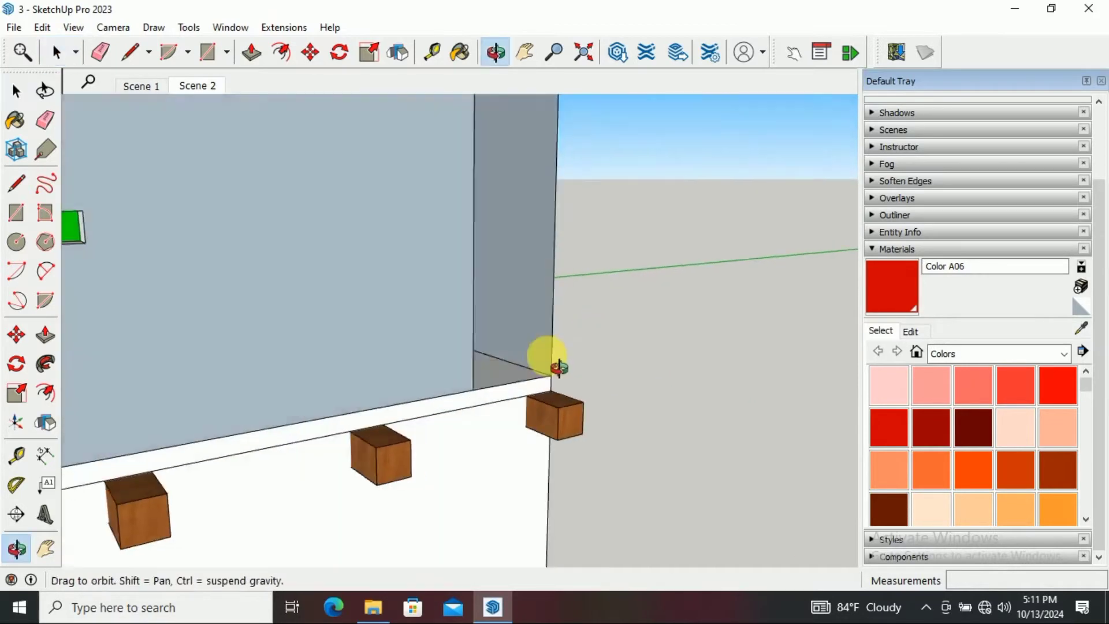
key(space)
scroll(396, 371, down, 2)
key(l)
click(524, 396)
key(e)
scroll(543, 374, down, 5)
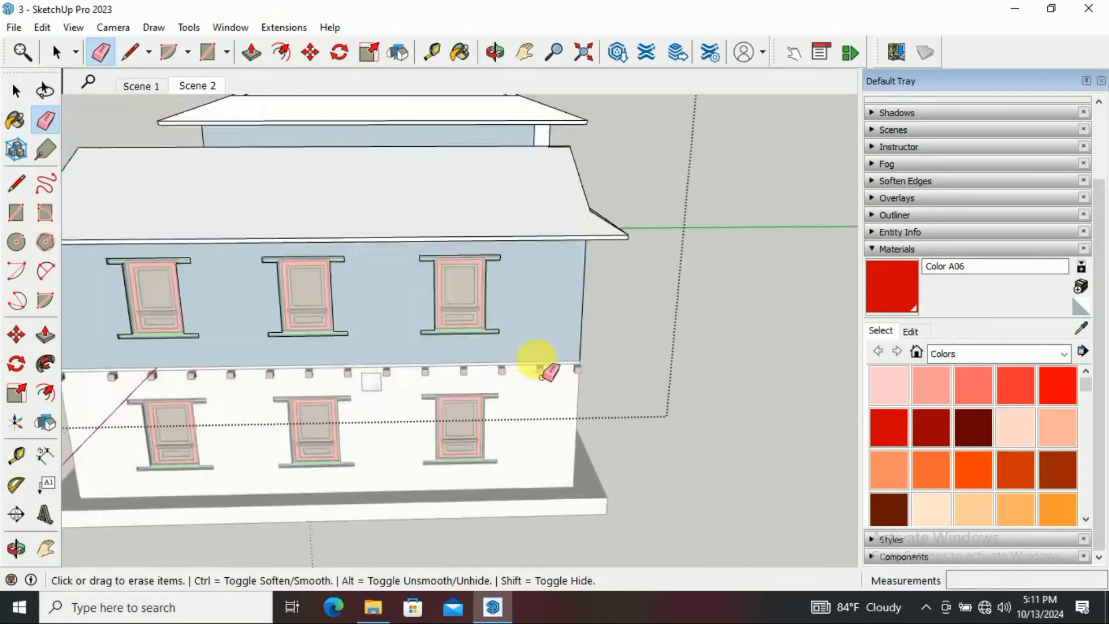
middle_drag(538, 360, 550, 352)
scroll(549, 352, down, 3)
click(16, 91)
middle_drag(346, 289, 141, 150)
scroll(477, 348, up, 8)
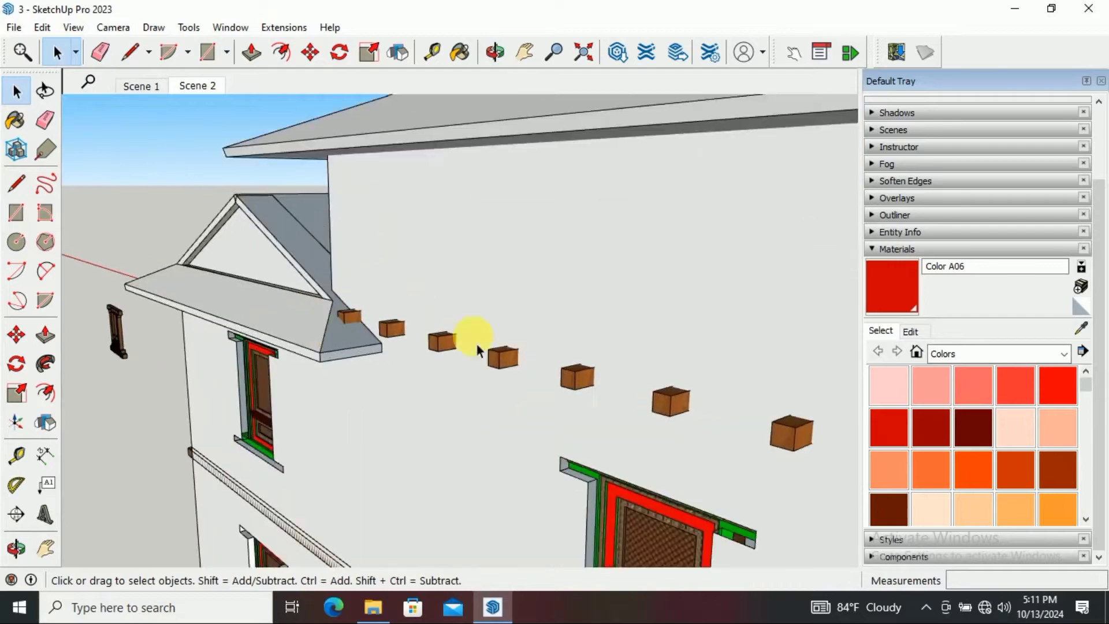
scroll(477, 348, down, 4)
mouse_move(495, 317)
middle_down()
mouse_move(584, 383)
mouse_move(656, 383)
middle_up()
scroll(543, 361, up, 3)
scroll(372, 265, up, 5)
key(e)
scroll(466, 260, up, 2)
scroll(465, 260, down, 3)
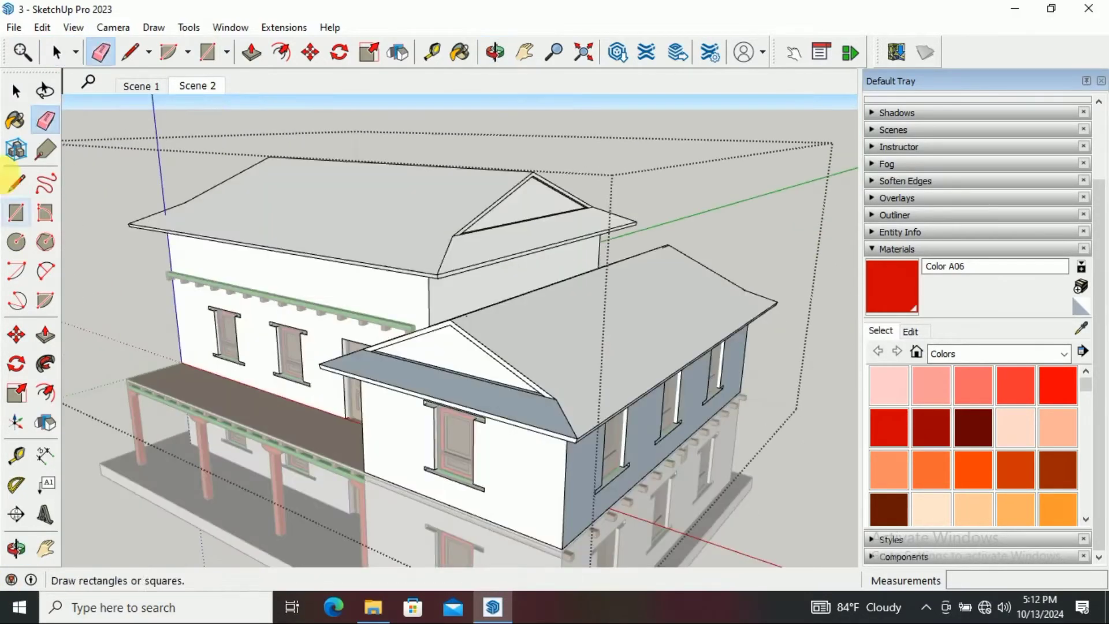
click(16, 91)
scroll(539, 354, down, 3)
middle_drag(540, 354, 621, 334)
mouse_move(715, 373)
middle_down()
mouse_move(654, 372)
mouse_move(574, 297)
mouse_move(495, 327)
mouse_move(557, 354)
middle_up()
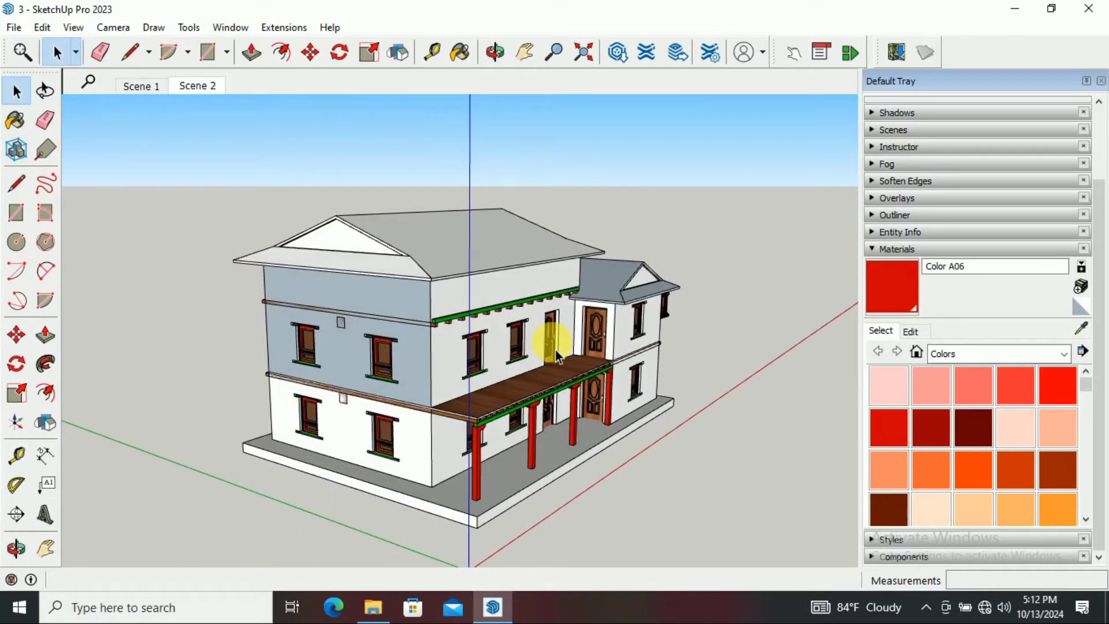
Copy a ground-floor veranda pillar up onto the upper balcony
scroll(546, 367, up, 2)
click(491, 490)
key(m)
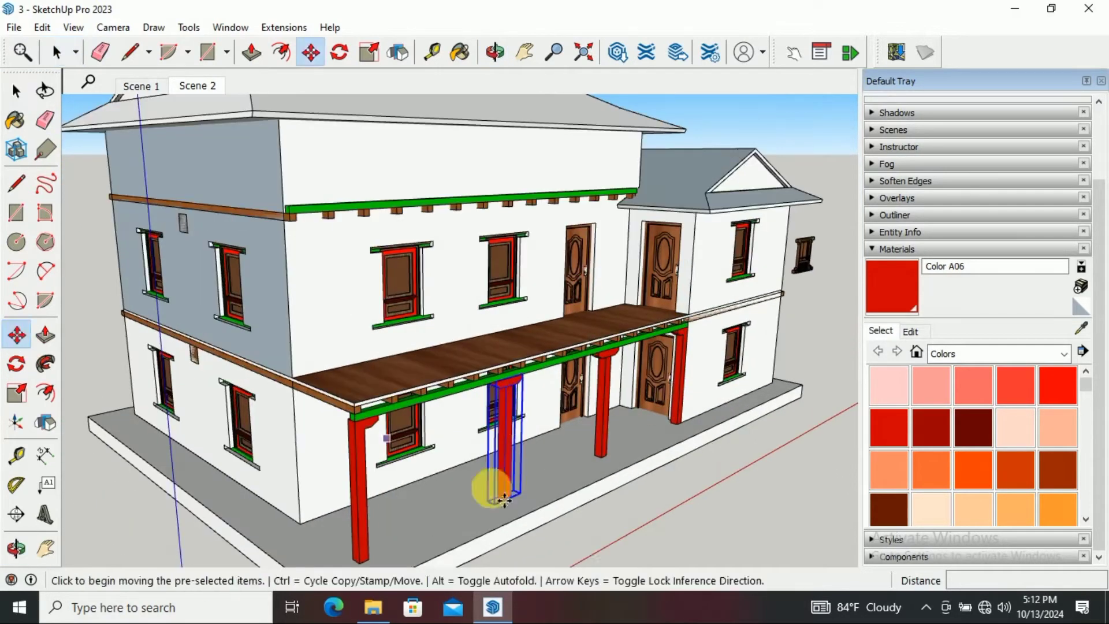
key(ctrl)
scroll(500, 261, up, 3)
click(500, 263)
scroll(501, 263, down, 3)
scroll(408, 433, up, 2)
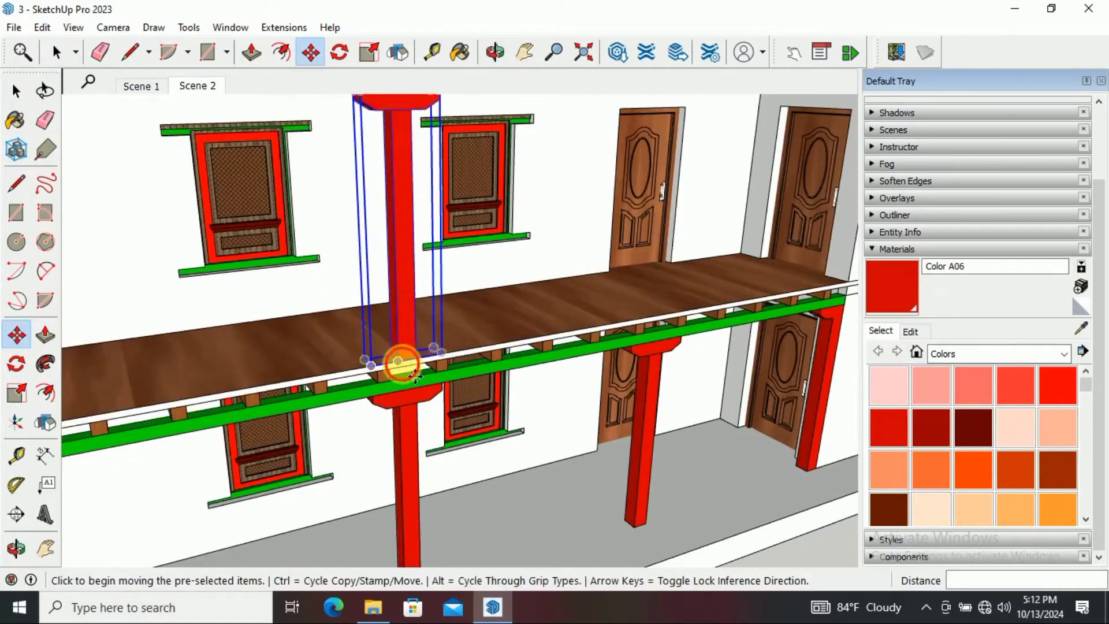
mouse_move(397, 364)
middle_down()
mouse_move(483, 485)
mouse_move(439, 404)
mouse_move(446, 454)
middle_up()
Push/Pull the copied pillar so its height fits the upper balcony
click(26, 155)
key(Return)
scroll(447, 454, down, 3)
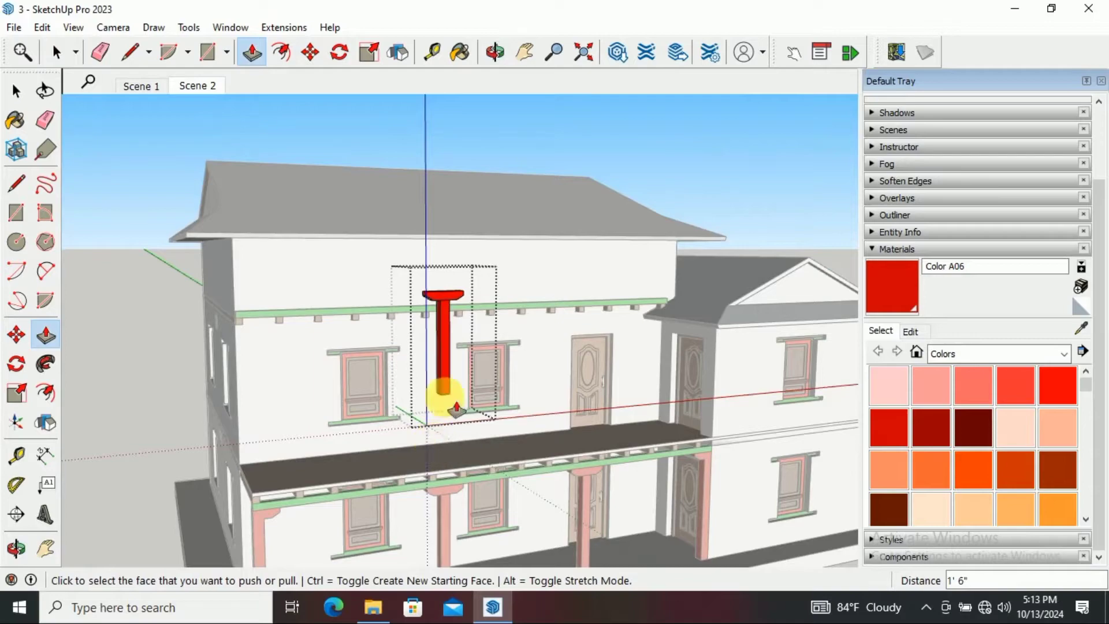
click(456, 408)
scroll(457, 409, up, 3)
key(Return)
scroll(483, 366, down, 3)
Place a copy of the upper pillar further left along the balcony
middle_drag(483, 366, 433, 354)
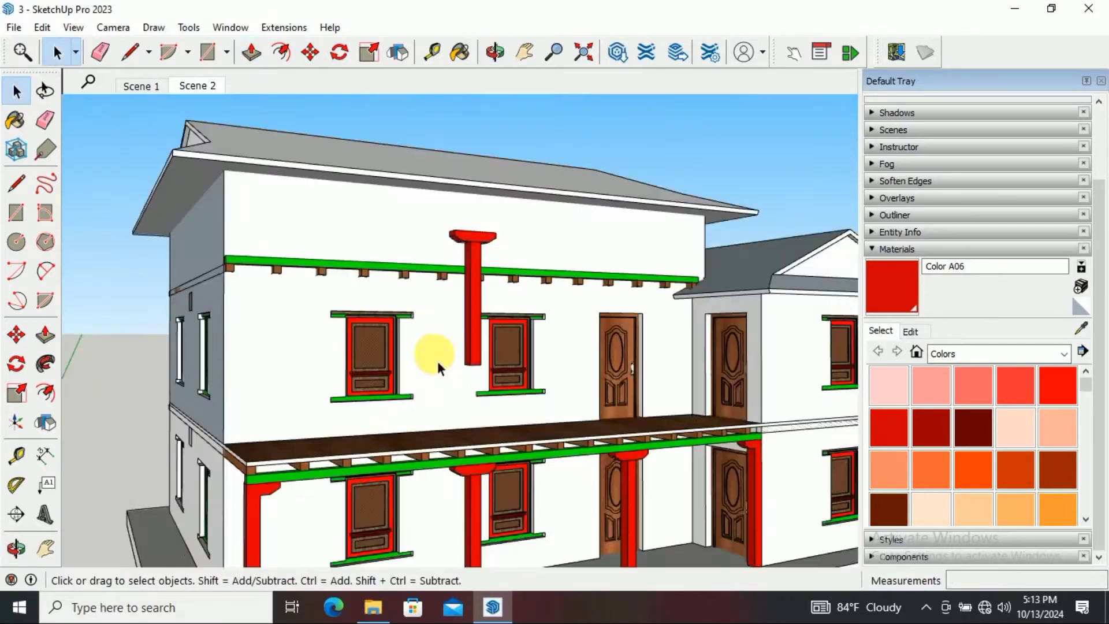
click(497, 405)
key(m)
click(495, 486)
key(Escape)
scroll(514, 453, up, 3)
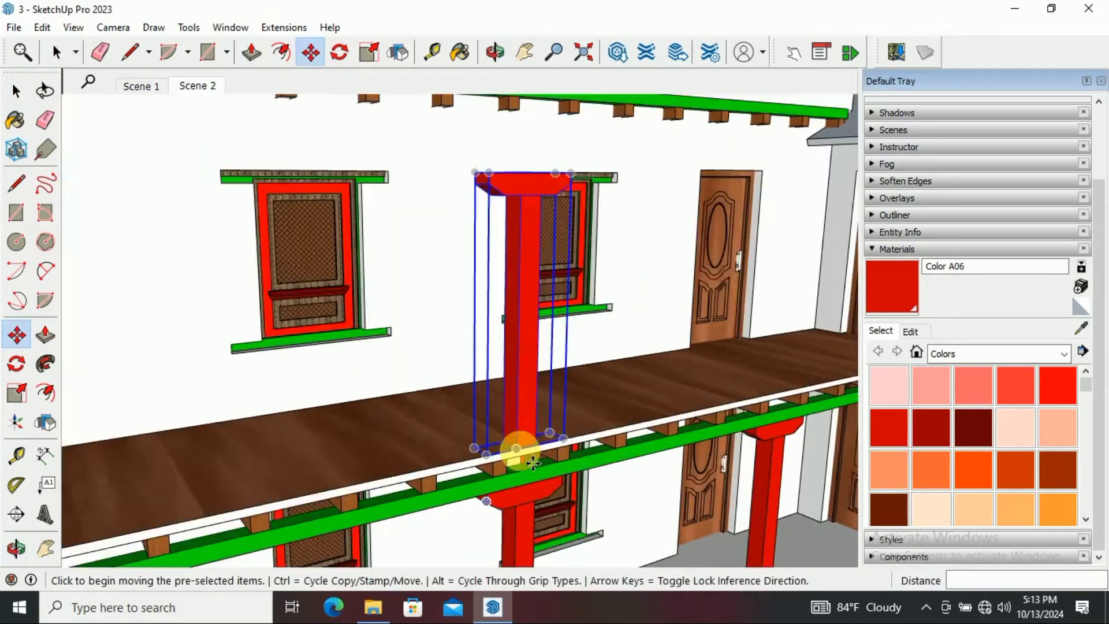
click(515, 453)
key(ctrl)
Copy another red pillar onto the balcony beside the door
click(354, 465)
middle_drag(354, 466, 429, 459)
scroll(190, 441, up, 2)
click(191, 442)
key(ctrl)
scroll(614, 455, up, 3)
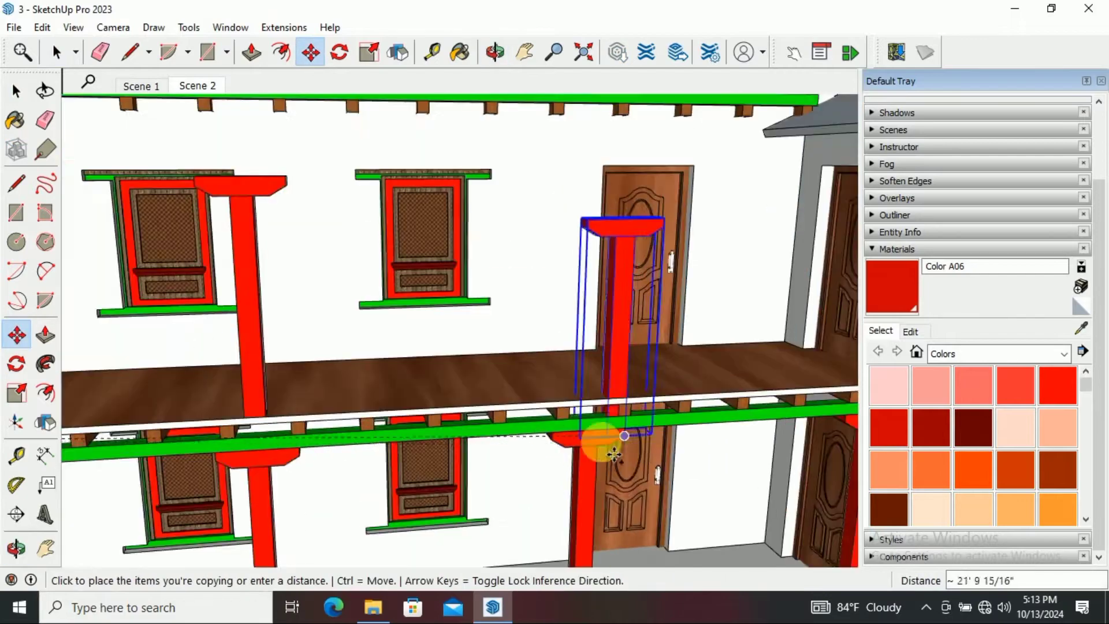
scroll(448, 421, up, 2)
click(507, 409)
Trim the new pillar and place one at the balcony's right end
click(688, 391)
key(space)
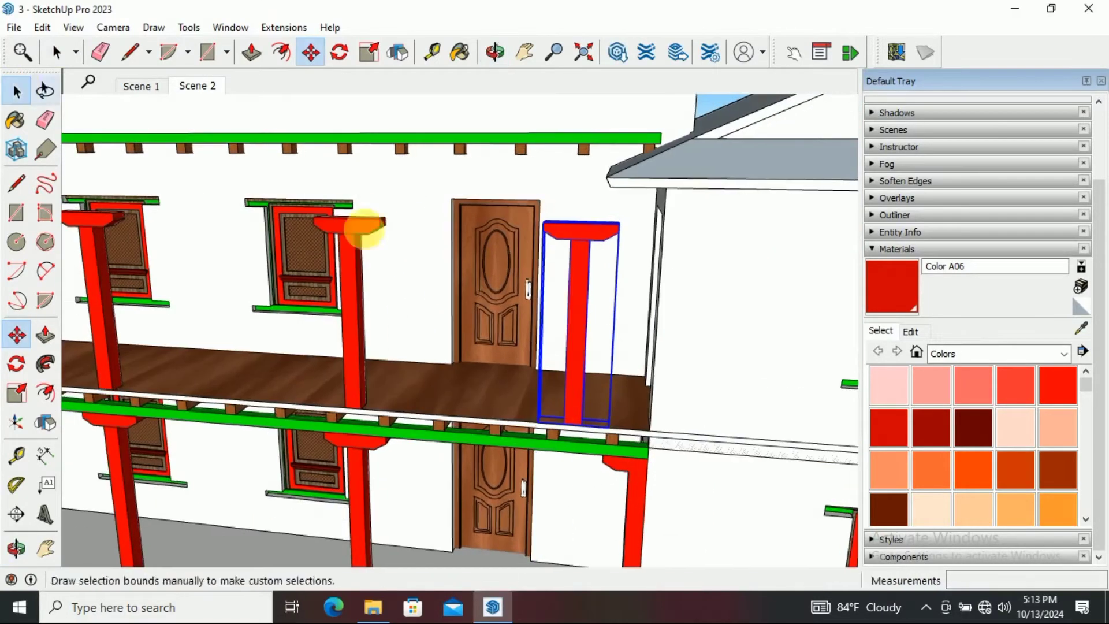
key(Return)
key(l)
scroll(353, 194, up, 2)
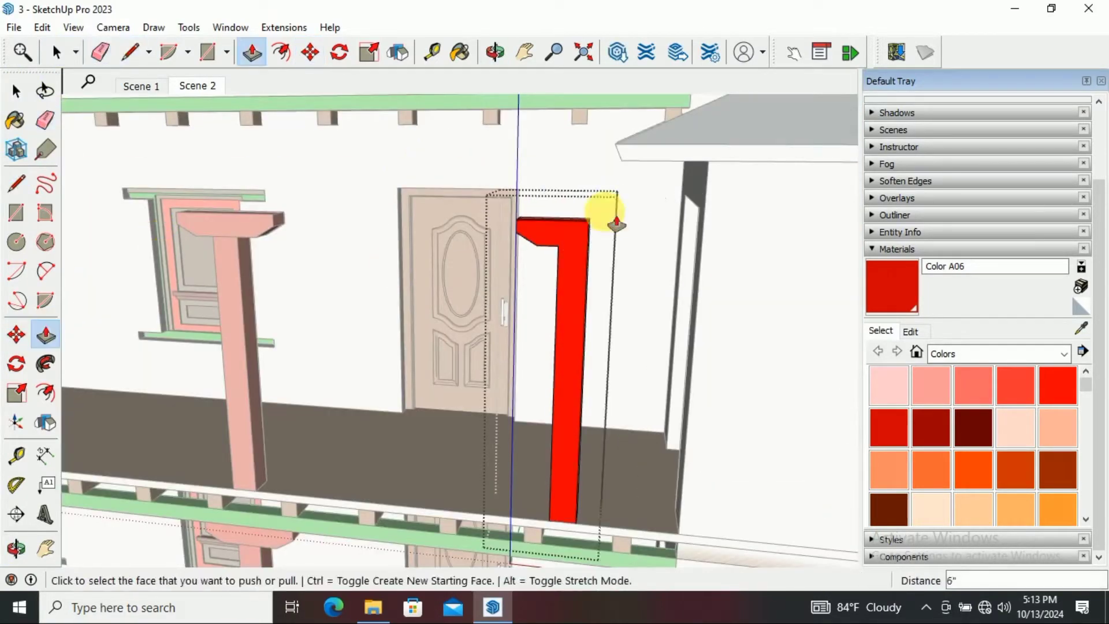
key(m)
scroll(569, 461, up, 2)
click(715, 461)
scroll(712, 421, down, 3)
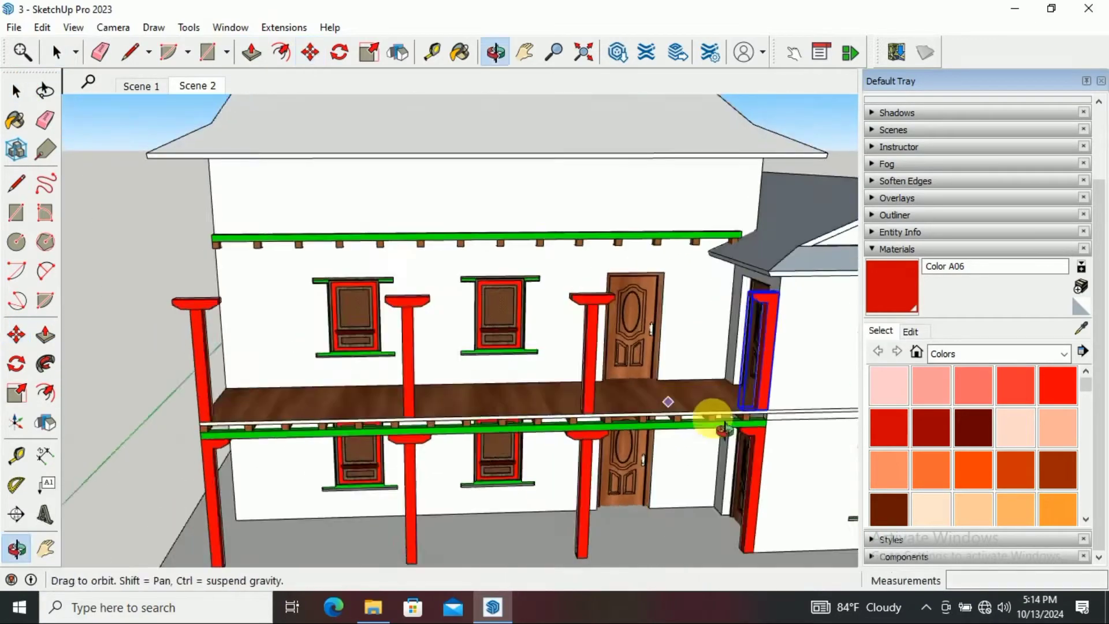
Select the green beam across the pillar tops and view the whole building front
click(17, 90)
scroll(345, 343, up, 3)
click(16, 183)
scroll(338, 347, up, 1)
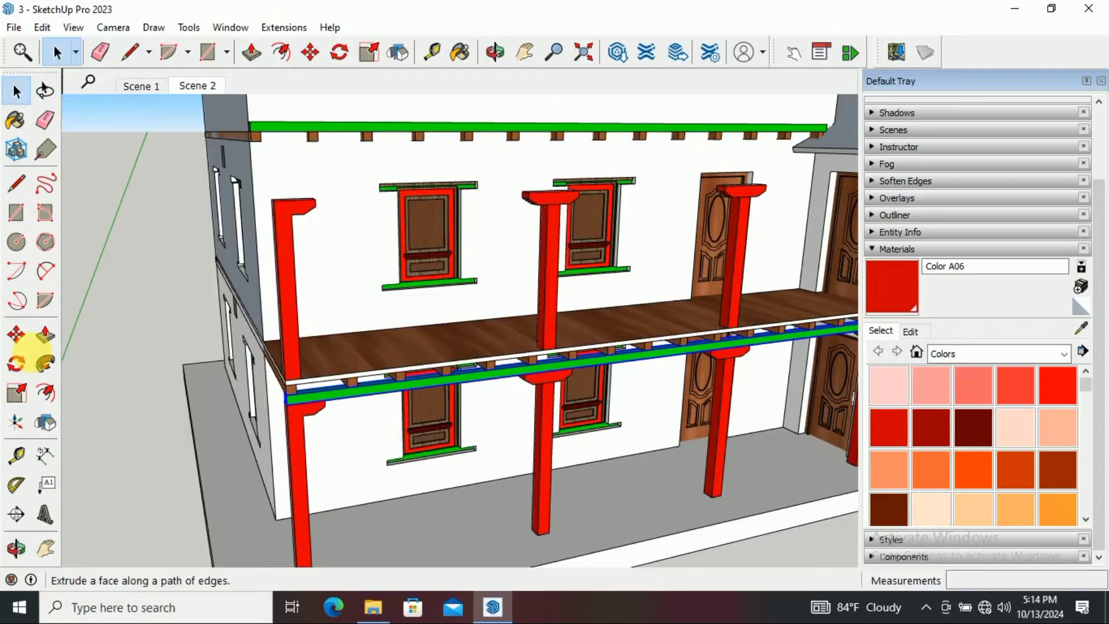
click(16, 333)
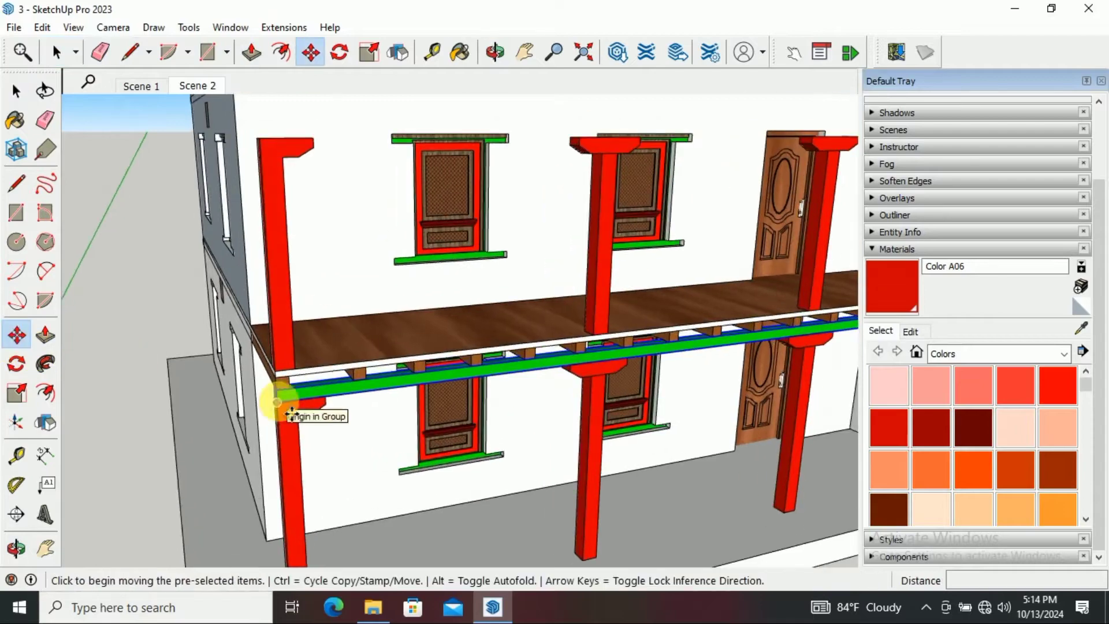
scroll(310, 329, down, 3)
mouse_move(310, 329)
middle_down()
mouse_move(460, 364)
mouse_move(549, 247)
mouse_move(515, 312)
mouse_move(433, 280)
mouse_move(217, 254)
mouse_move(608, 311)
mouse_move(404, 314)
middle_up()
scroll(460, 364, down, 2)
scroll(403, 346, up, 3)
Push/Pull the ends of the lower and upper green beams to lengthen both
double_click(410, 383)
key(p)
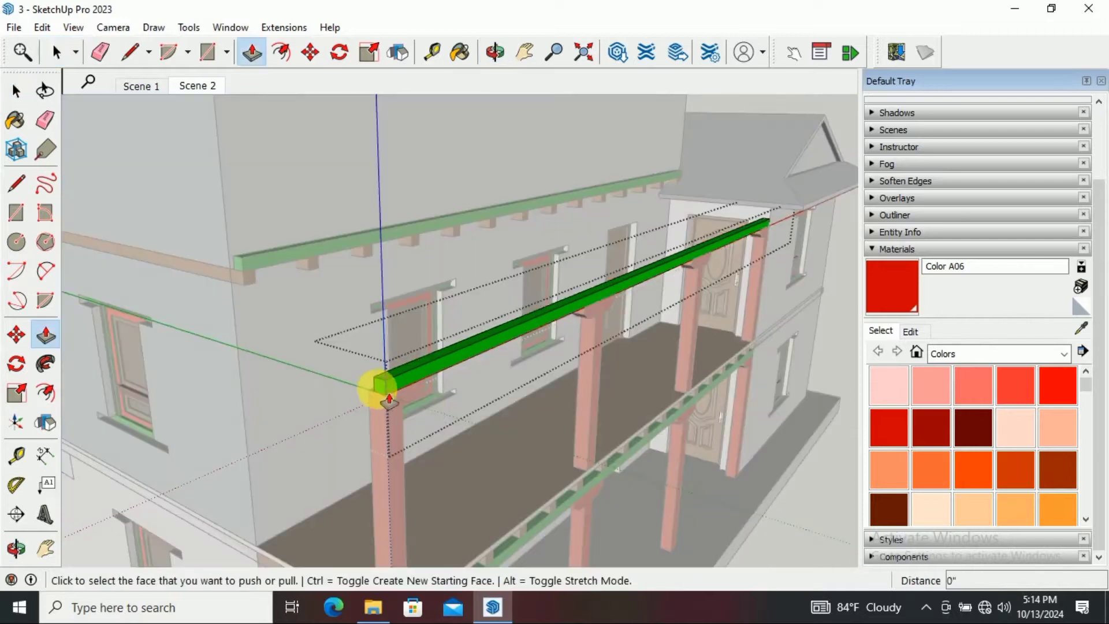
click(380, 406)
key(space)
double_click(237, 257)
key(p)
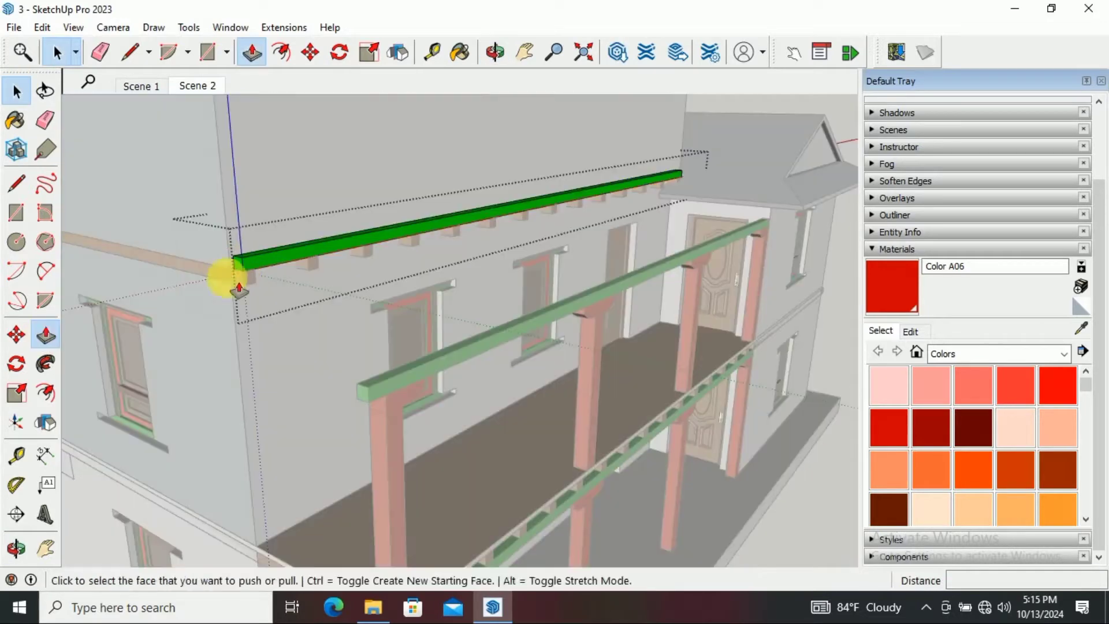
click(16, 95)
middle_drag(173, 301, 334, 297)
Draw a small rectangle at the end of the upper beam
key(r)
scroll(247, 292, up, 3)
click(247, 292)
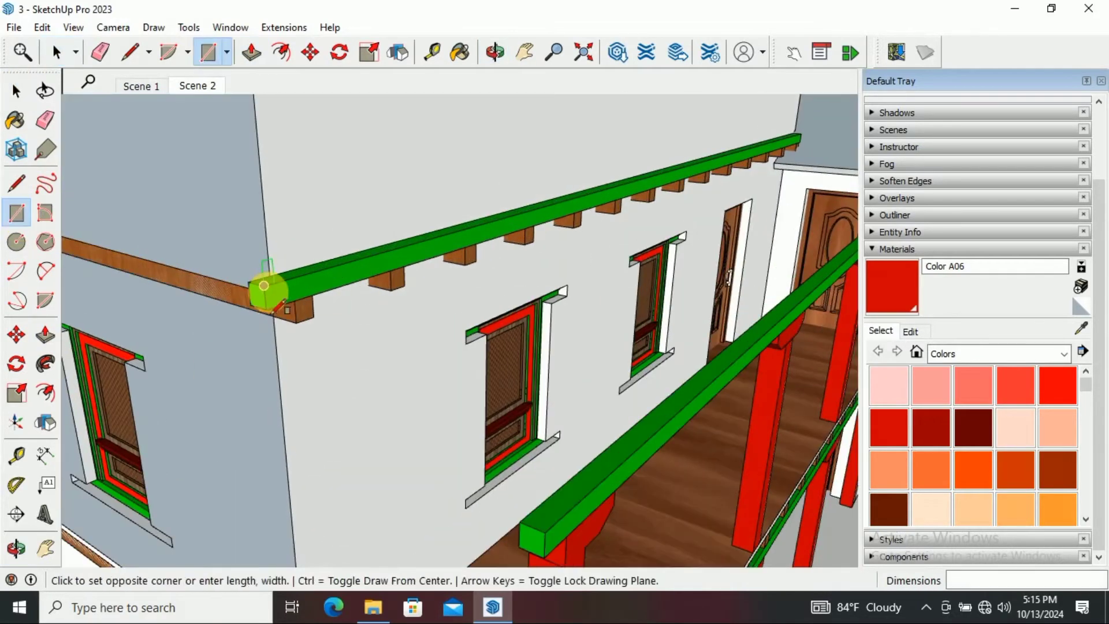
scroll(264, 289, up, 2)
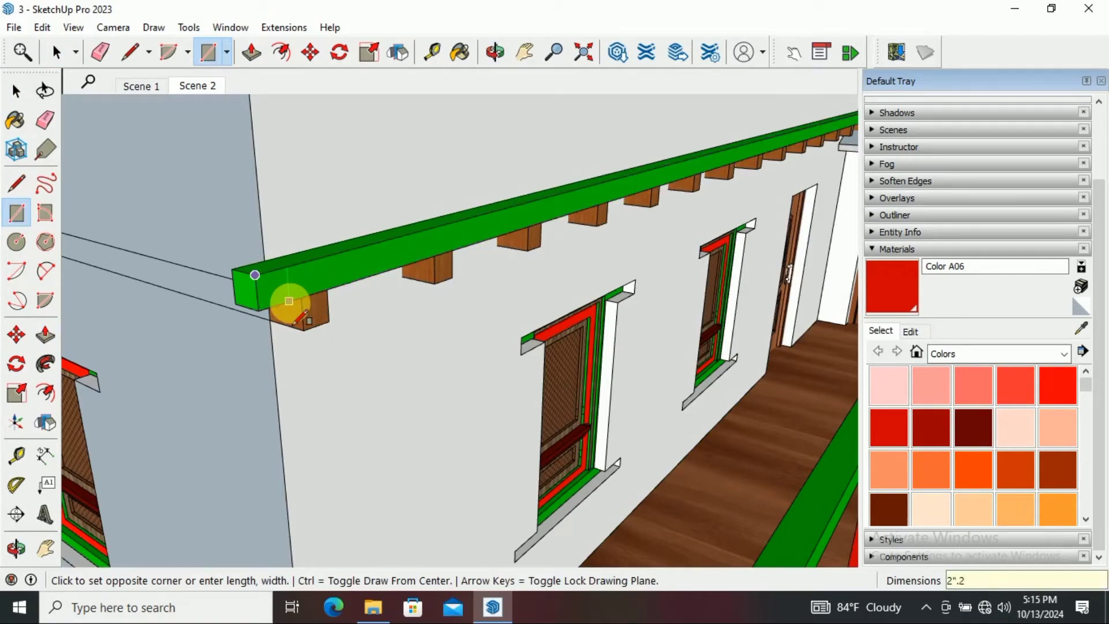
click(281, 298)
middle_drag(281, 297, 294, 170)
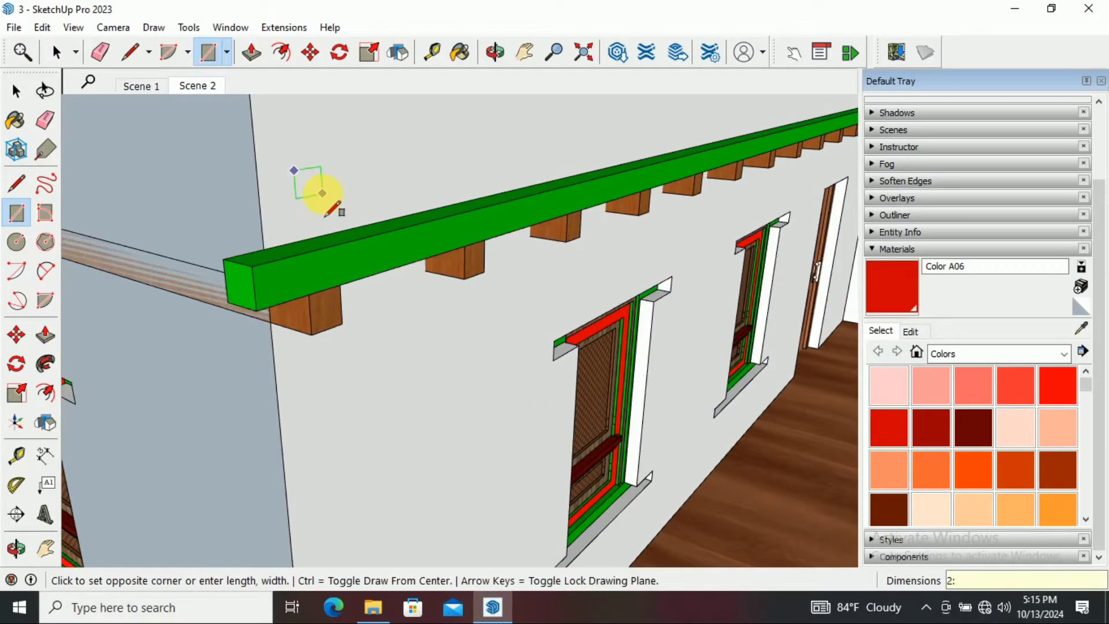
Group the new block and move it onto the beam corner
right_click(361, 196)
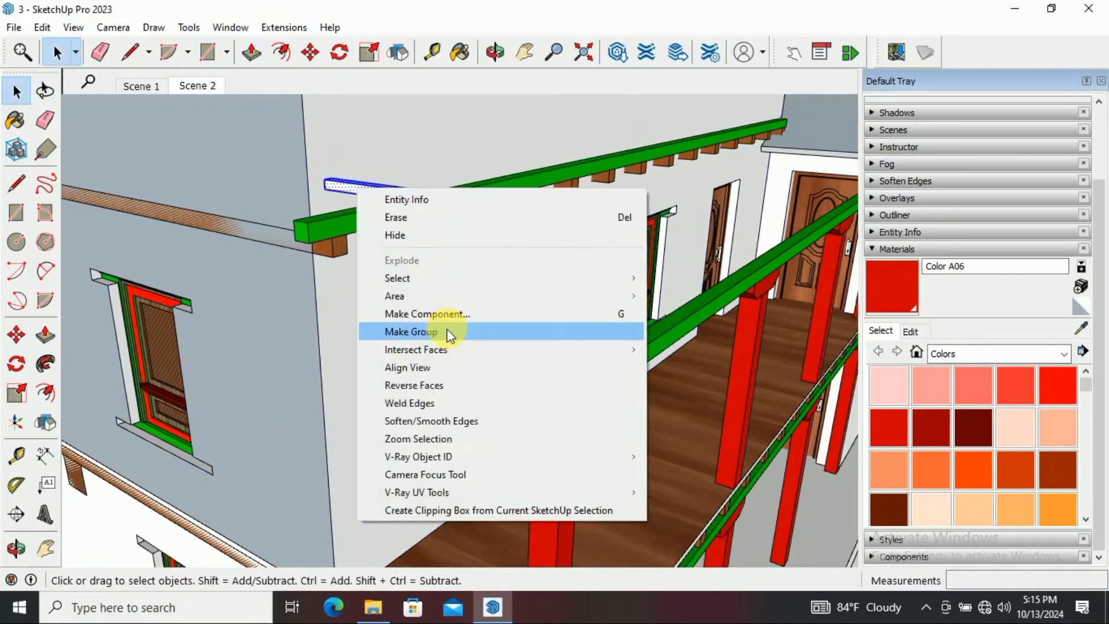
click(445, 332)
key(m)
click(323, 185)
click(310, 245)
middle_drag(310, 246, 345, 263)
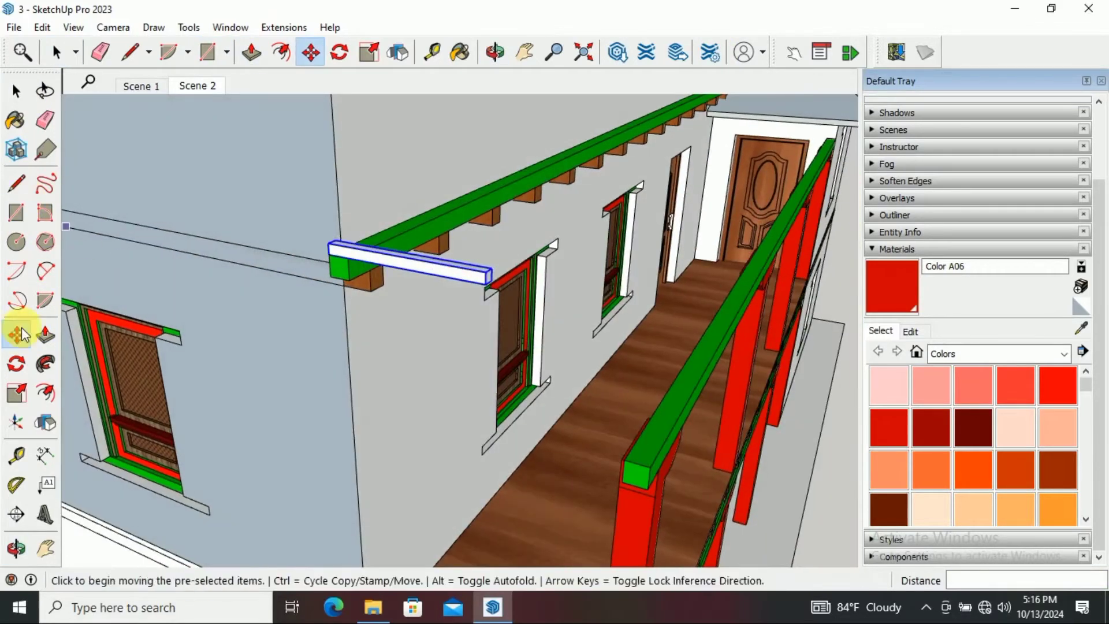
Rotate the block so it slopes down toward the front beam
key(q)
scroll(345, 264, up, 2)
click(619, 303)
middle_drag(619, 303, 690, 425)
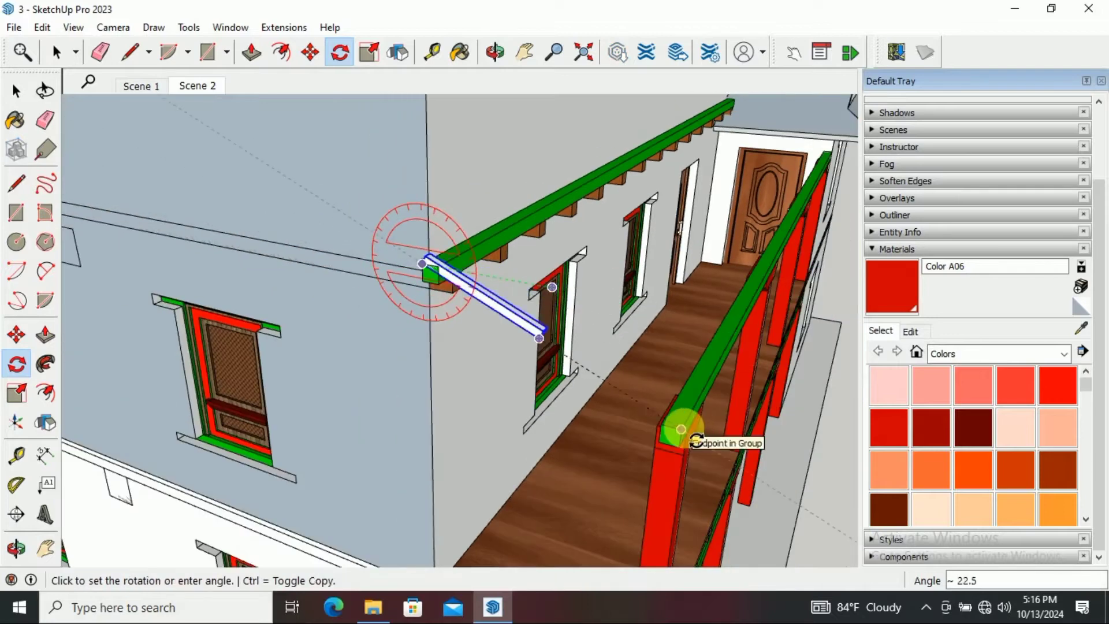
click(682, 429)
middle_drag(600, 312, 395, 203)
Stretch the sloping bar down until it extends over the front beam
key(space)
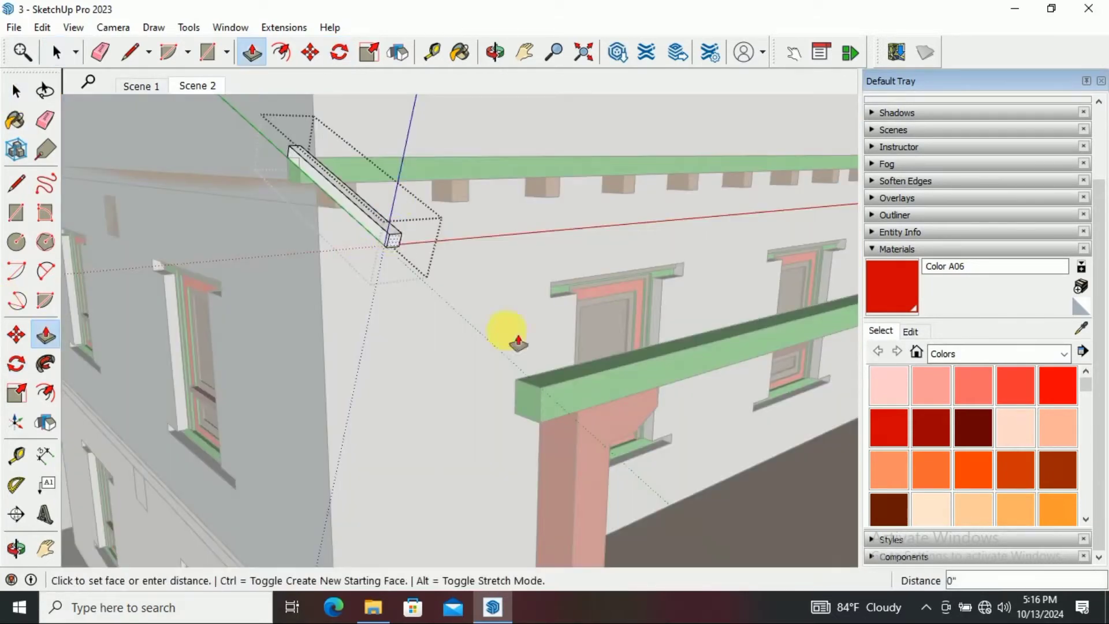
mouse_move(518, 343)
middle_down()
mouse_move(595, 426)
mouse_move(748, 417)
mouse_move(303, 345)
middle_up()
click(752, 417)
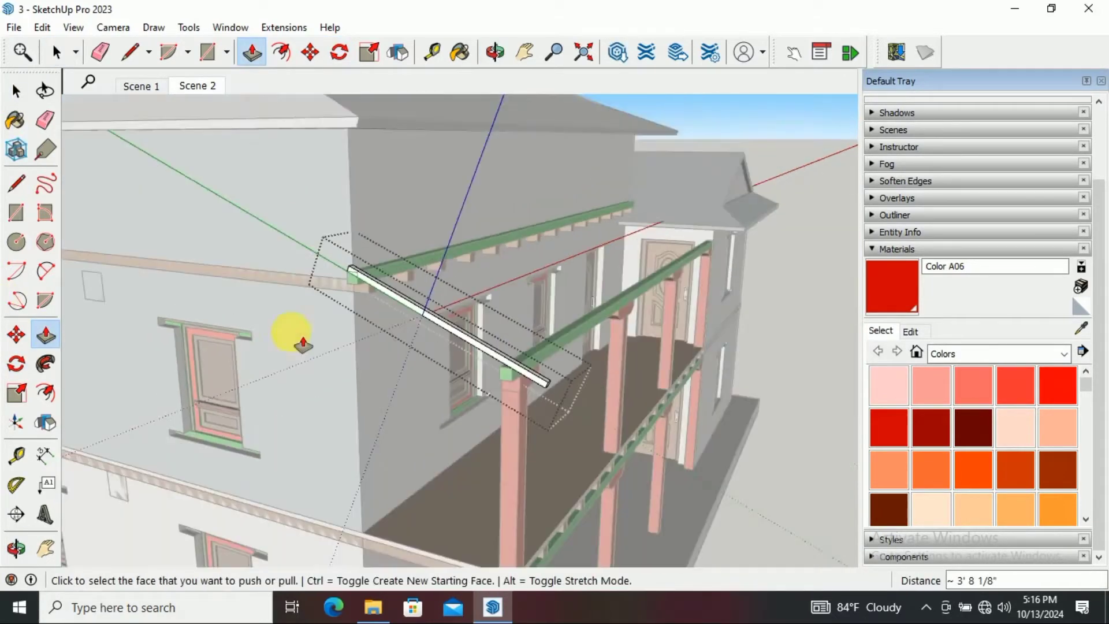
click(19, 87)
scroll(292, 292, down, 5)
scroll(129, 302, up, 5)
Copy the rafter a couple of times along the green beam
key(m)
mouse_move(128, 302)
middle_down()
mouse_move(305, 250)
mouse_move(289, 332)
middle_up()
click(434, 287)
key(ctrl)
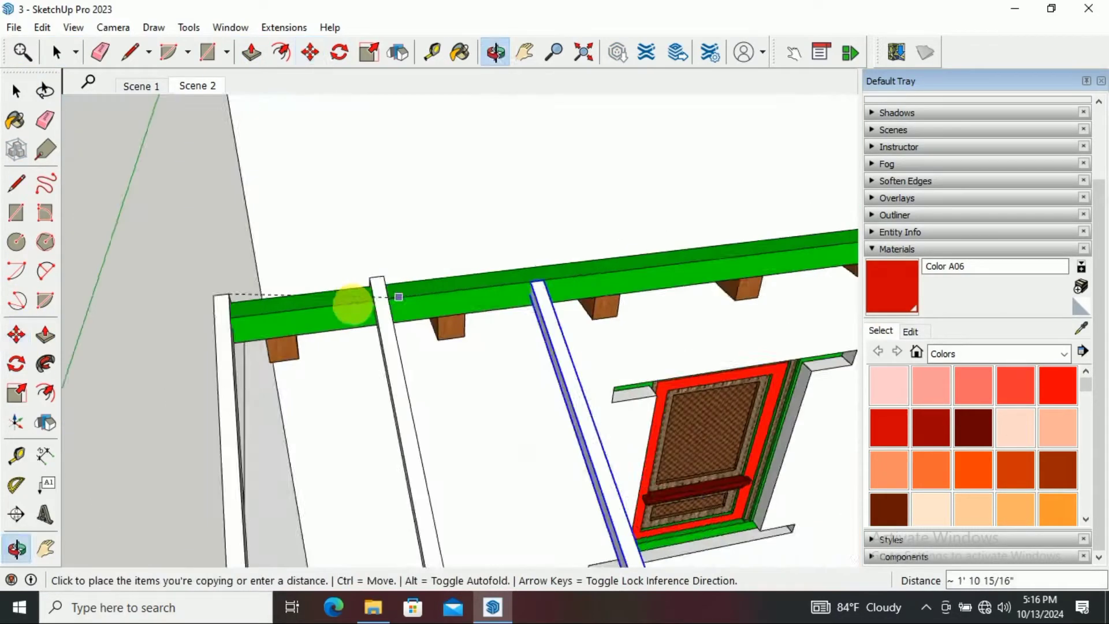
middle_drag(434, 287, 400, 283)
click(400, 283)
click(582, 251)
middle_drag(582, 250, 545, 282)
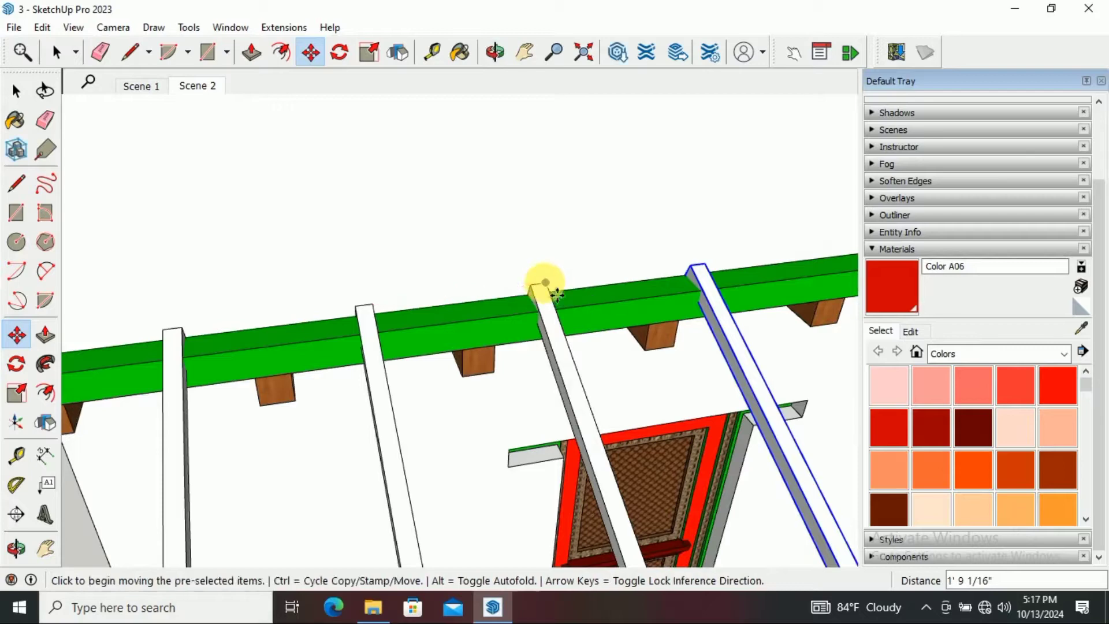
key(space)
scroll(454, 280, down, 5)
scroll(555, 430, up, 3)
Copy the selected rafters further along the beam to fill the porch
click(16, 334)
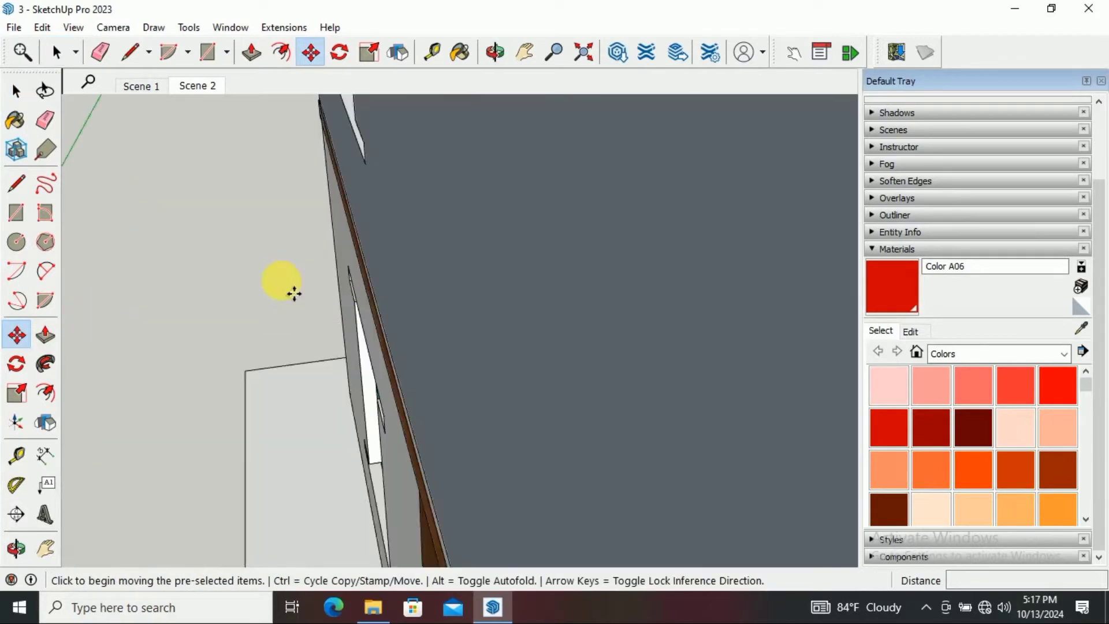
middle_drag(292, 292, 342, 346)
click(341, 347)
key(ctrl)
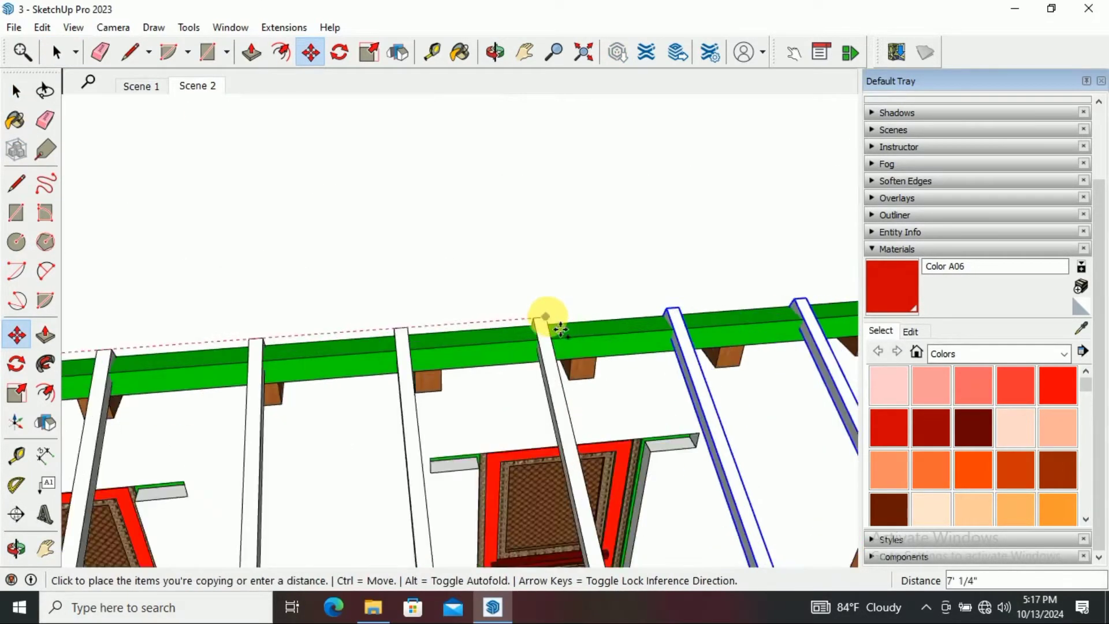
click(545, 317)
click(446, 329)
scroll(529, 337, up, 2)
scroll(530, 337, down, 5)
mouse_move(530, 336)
middle_down()
mouse_move(766, 317)
mouse_move(772, 358)
mouse_move(519, 329)
middle_up()
key(space)
Start a rectangle above the rafter ends
scroll(749, 338, down, 5)
scroll(519, 329, up, 5)
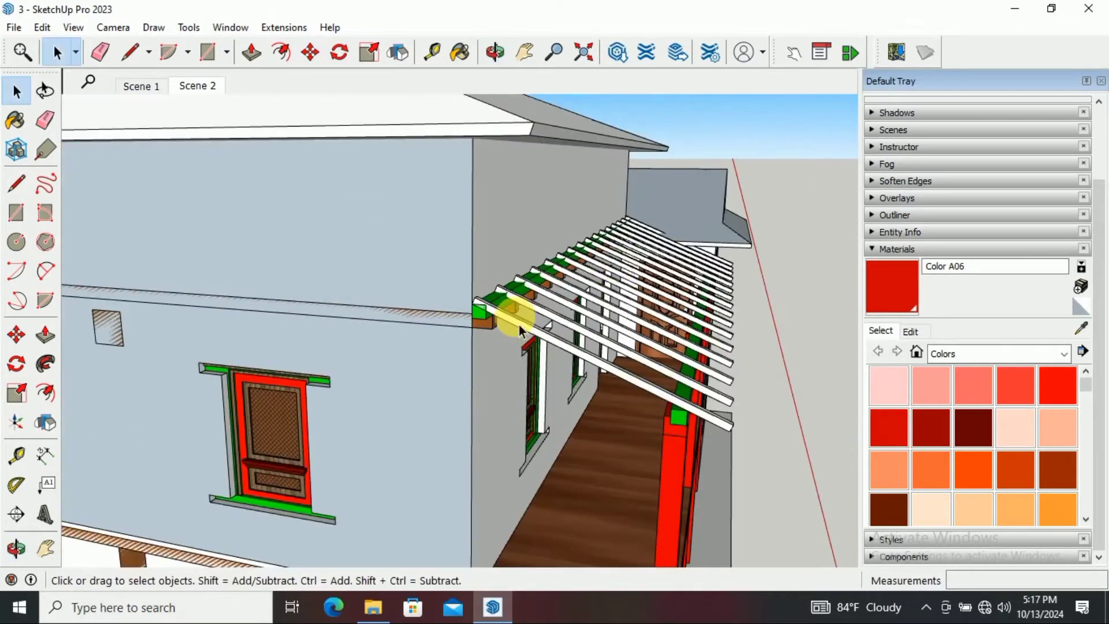
click(17, 213)
scroll(451, 289, up, 2)
click(449, 287)
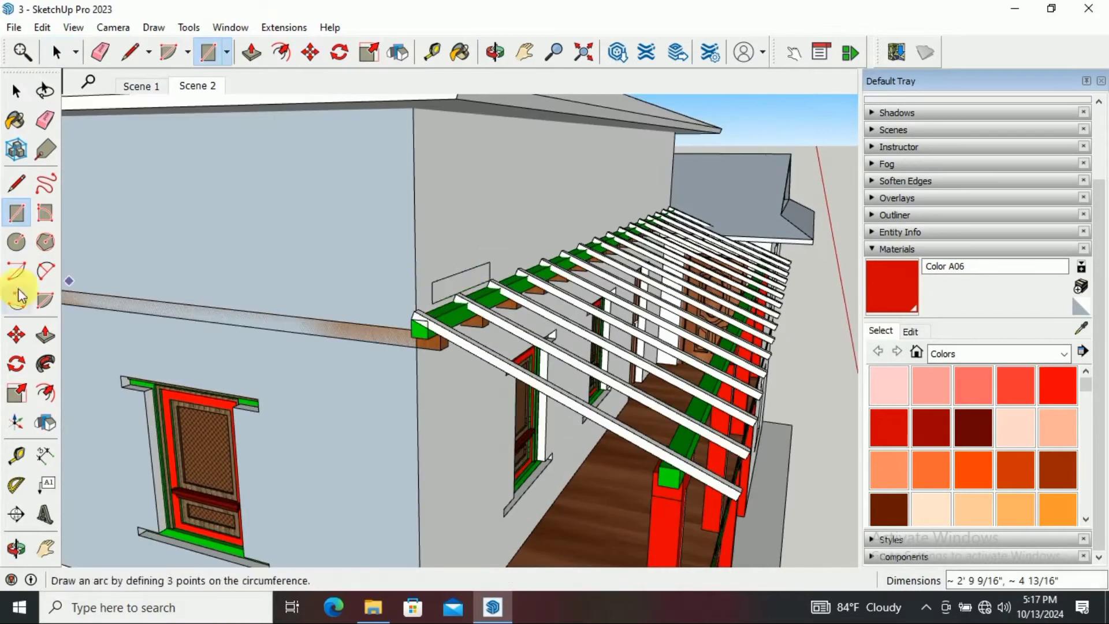
Group the new box and move it down onto the rafters
right_click(500, 291)
click(578, 419)
key(m)
scroll(433, 292, up, 1)
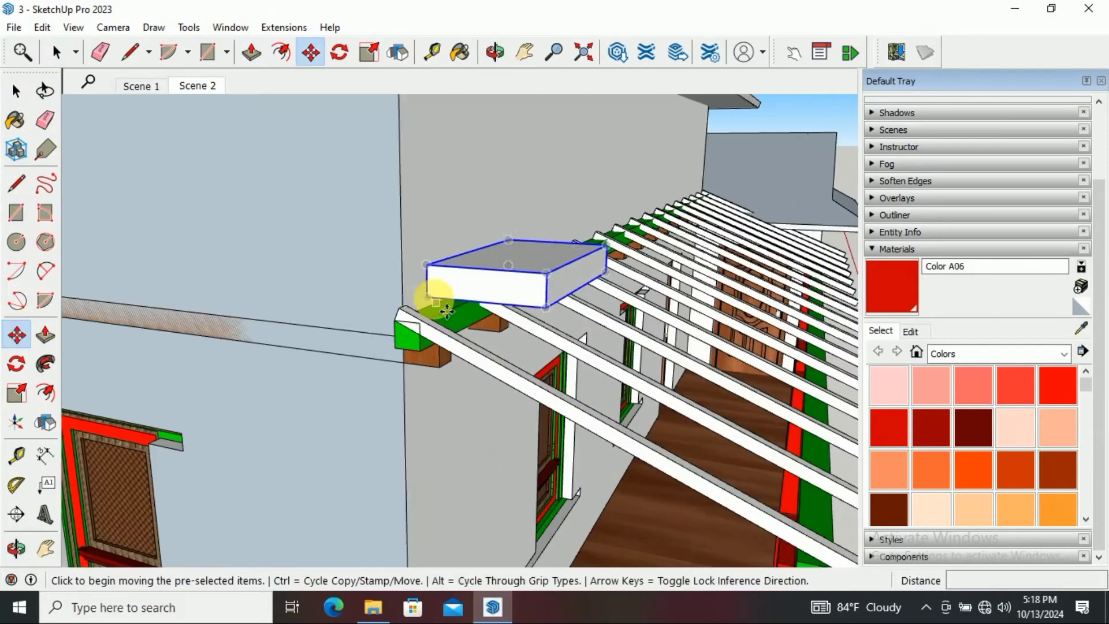
scroll(407, 316, up, 3)
scroll(628, 440, down, 3)
click(18, 336)
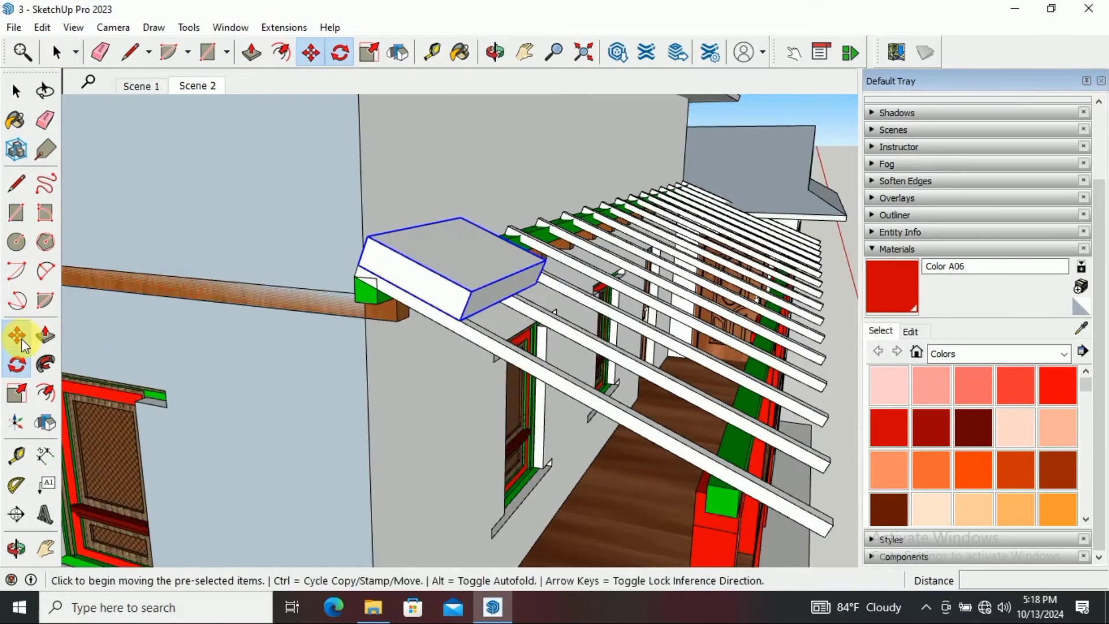
Push/Pull the roof board's faces so it spans the whole porch roof
double_click(465, 289)
key(p)
mouse_move(463, 302)
middle_down()
mouse_move(655, 416)
mouse_move(718, 315)
mouse_move(600, 335)
mouse_move(439, 301)
middle_up()
scroll(603, 335, up, 5)
click(609, 309)
click(515, 312)
scroll(128, 310, down, 5)
click(211, 309)
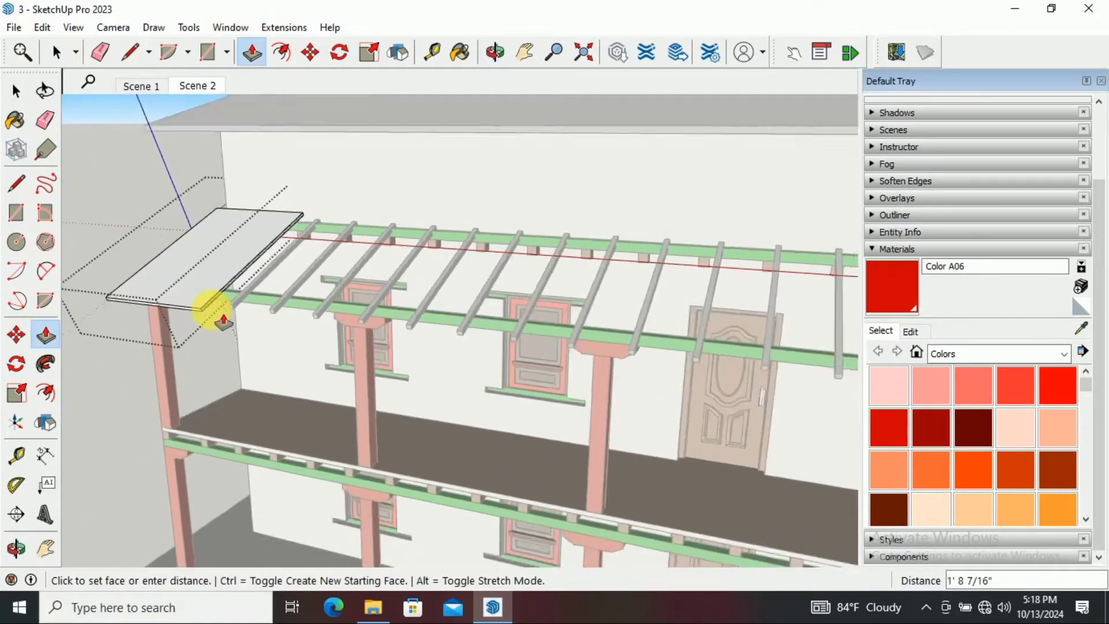
scroll(663, 371, up, 3)
scroll(595, 355, up, 3)
click(595, 355)
Give the roof board a thickness of 1"
middle_drag(725, 161, 678, 323)
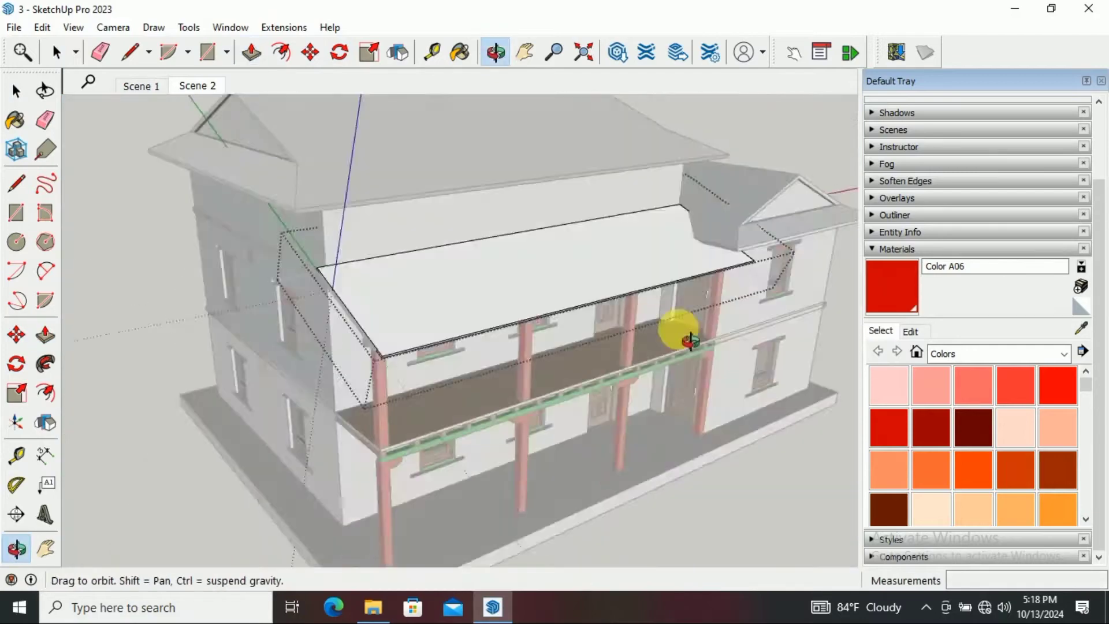
scroll(378, 280, up, 5)
scroll(663, 309, up, 3)
scroll(620, 353, down, 5)
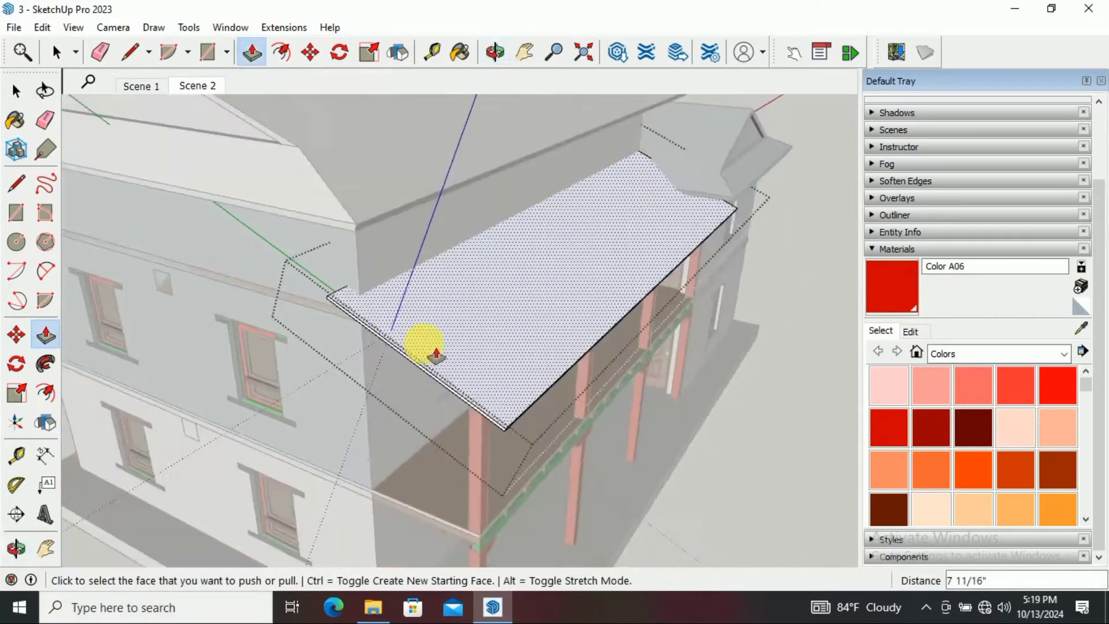
scroll(591, 334, up, 6)
middle_drag(617, 337, 478, 293)
scroll(539, 254, up, 5)
text(1)
key(Return)
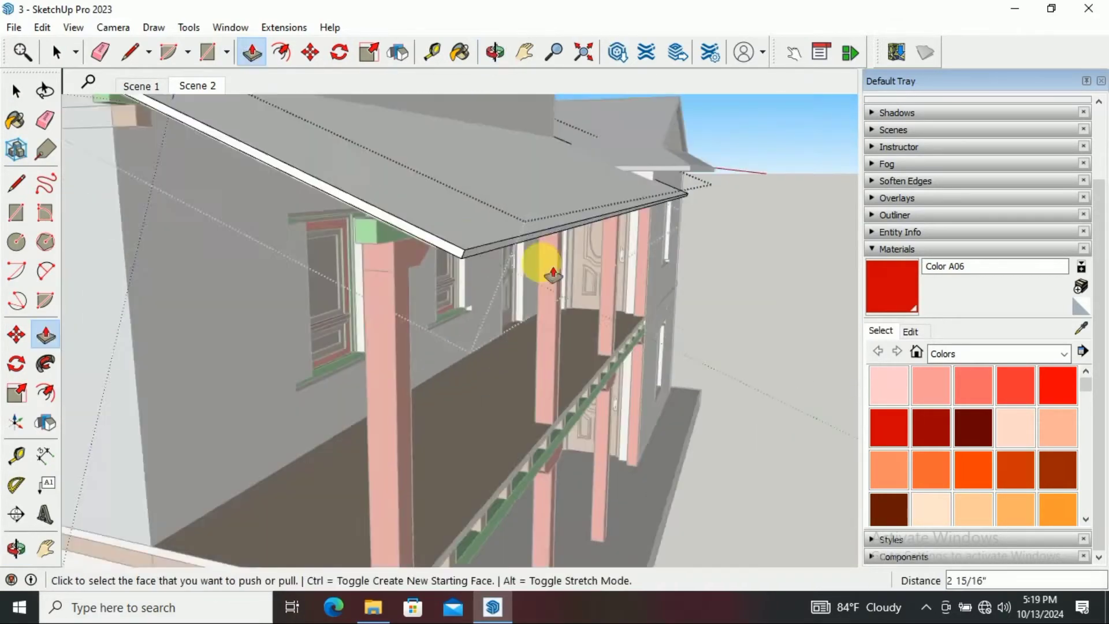
scroll(648, 317, down, 3)
scroll(649, 317, down, 3)
mouse_move(322, 272)
middle_down()
mouse_move(148, 297)
mouse_move(223, 178)
mouse_move(345, 249)
mouse_move(736, 237)
mouse_move(267, 277)
mouse_move(545, 322)
middle_up()
double_click(345, 250)
scroll(345, 249, up, 3)
Draw an edge along the upper wall and paint the band beneath the eaves red Color A06
click(363, 229)
click(736, 236)
key(b)
click(716, 312)
mouse_move(716, 312)
middle_down()
mouse_move(252, 304)
mouse_move(409, 315)
mouse_move(318, 425)
middle_up()
key(space)
key(Escape)
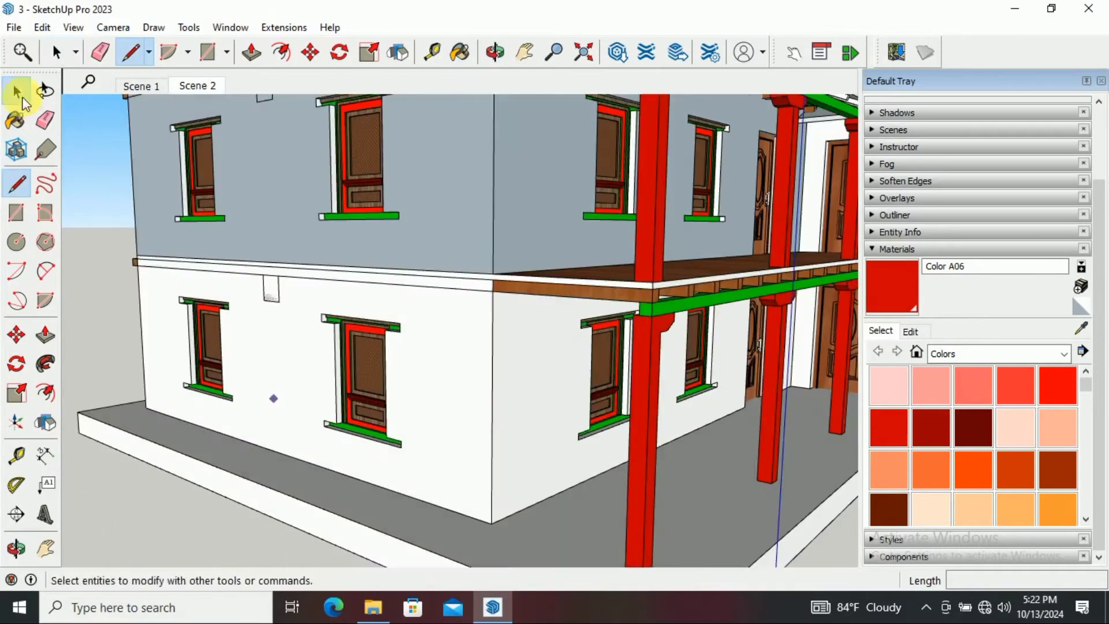
Draw edges along the lower wall and porch wall to outline the base band
click(16, 184)
click(119, 403)
mouse_move(520, 478)
middle_down()
mouse_move(469, 450)
mouse_move(569, 446)
middle_up()
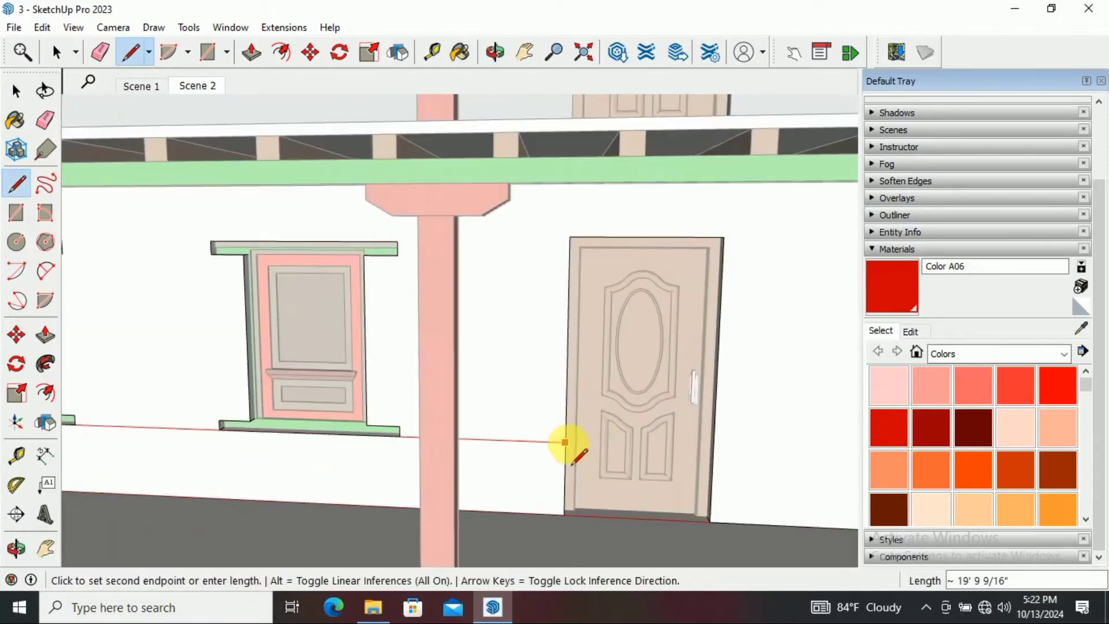
click(615, 436)
mouse_move(286, 387)
middle_down()
mouse_move(584, 414)
mouse_move(668, 441)
mouse_move(316, 411)
middle_up()
mouse_move(520, 195)
middle_down()
mouse_move(545, 453)
mouse_move(734, 409)
middle_up()
click(734, 410)
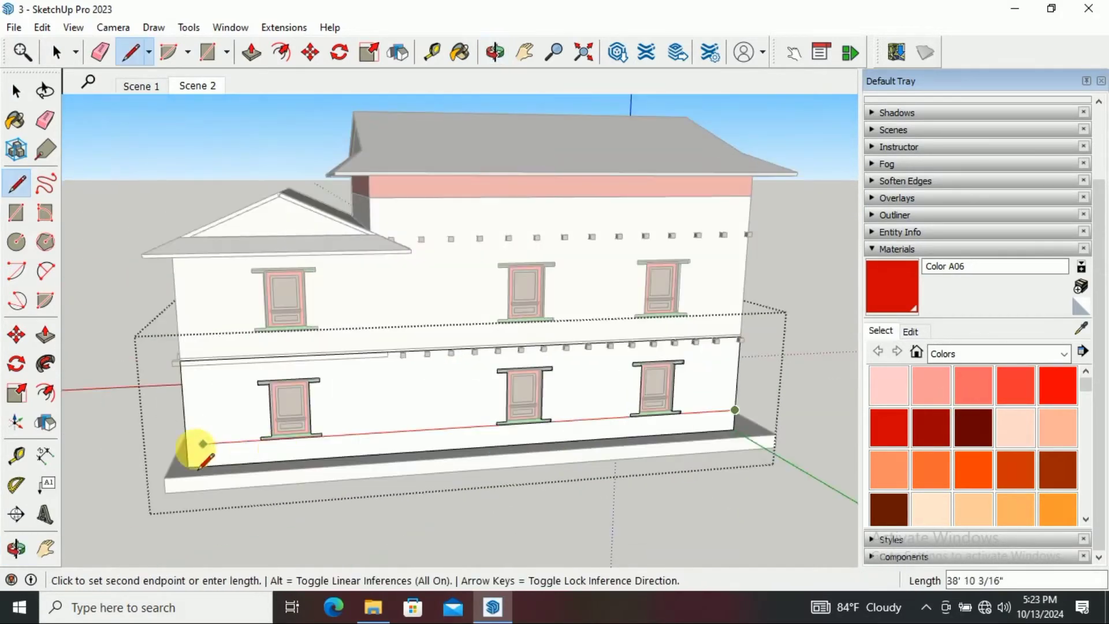
Inspect the front wall faces through their context menus while orbiting around the house
click(370, 127)
right_click(279, 93)
middle_drag(317, 376, 520, 391)
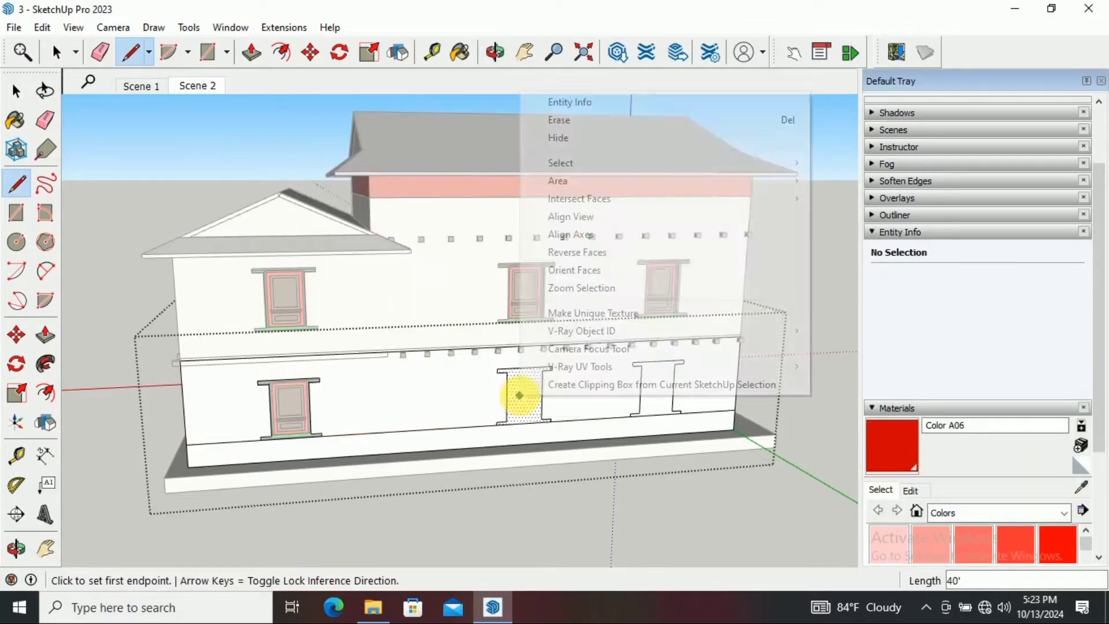
right_click(668, 91)
mouse_move(714, 149)
middle_down()
mouse_move(450, 434)
mouse_move(381, 434)
middle_up()
click(381, 434)
right_click(445, 128)
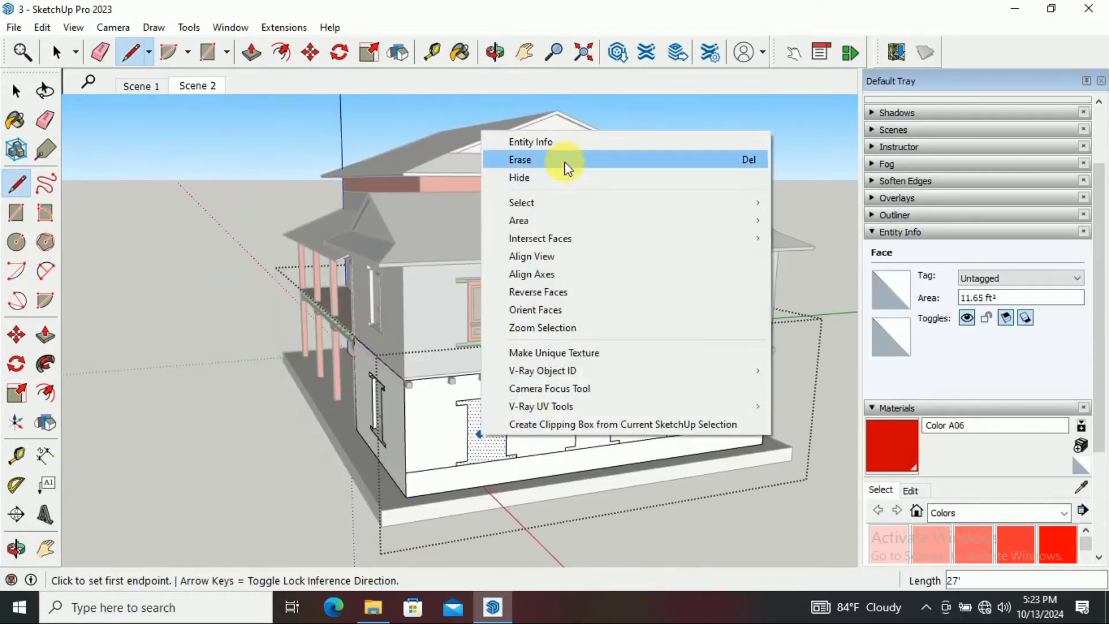
Draw the base line along the front wall near the door
mouse_move(531, 157)
middle_down()
mouse_move(707, 430)
mouse_move(649, 381)
mouse_move(594, 421)
middle_up()
click(594, 421)
right_click(668, 86)
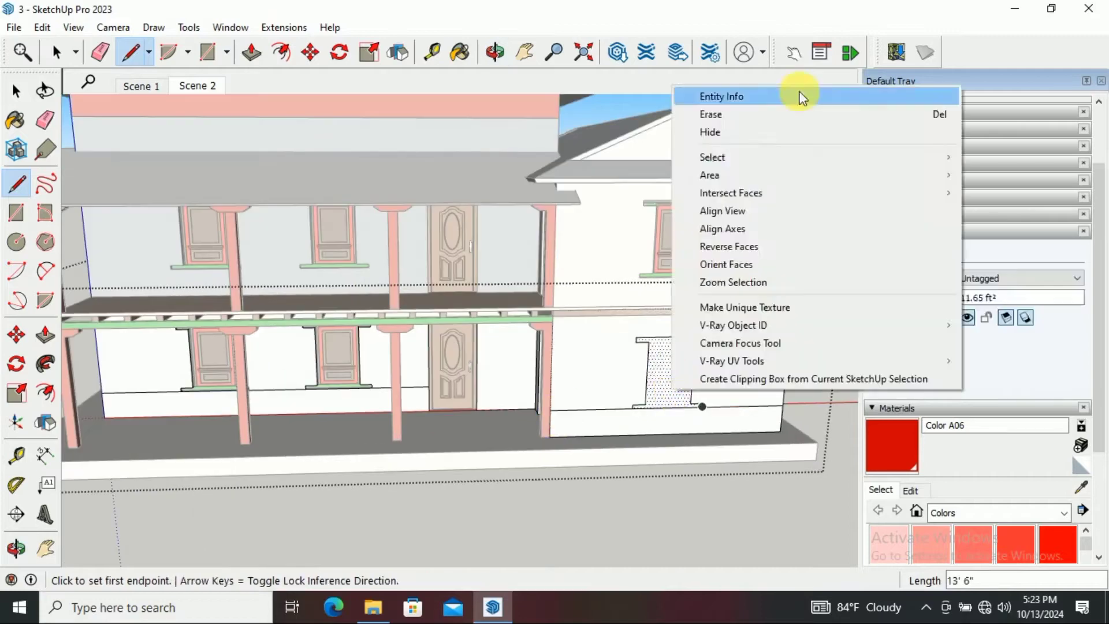
middle_drag(797, 94, 491, 404)
scroll(488, 410, up, 5)
click(605, 382)
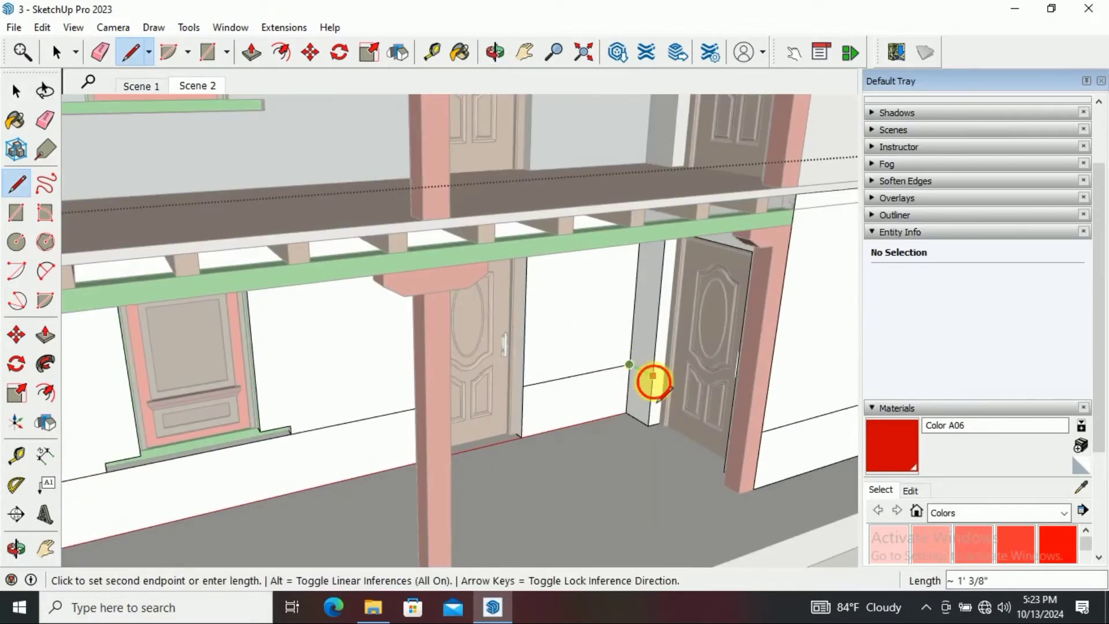
Paint the base wall strip red Color A06 and exit the house group
key(b)
scroll(631, 391, down, 3)
click(482, 421)
scroll(483, 421, down, 5)
mouse_move(483, 421)
middle_down()
mouse_move(789, 421)
mouse_move(346, 415)
mouse_move(762, 433)
middle_up()
key(space)
key(Escape)
mouse_move(426, 161)
middle_down()
mouse_move(527, 235)
mouse_move(527, 283)
mouse_move(577, 324)
middle_up()
scroll(999, 471, down, 10)
scroll(936, 409, up, 5)
scroll(938, 430, up, 5)
Paint a house wall white with Color M00 inside the house group
scroll(939, 430, down, 5)
click(931, 408)
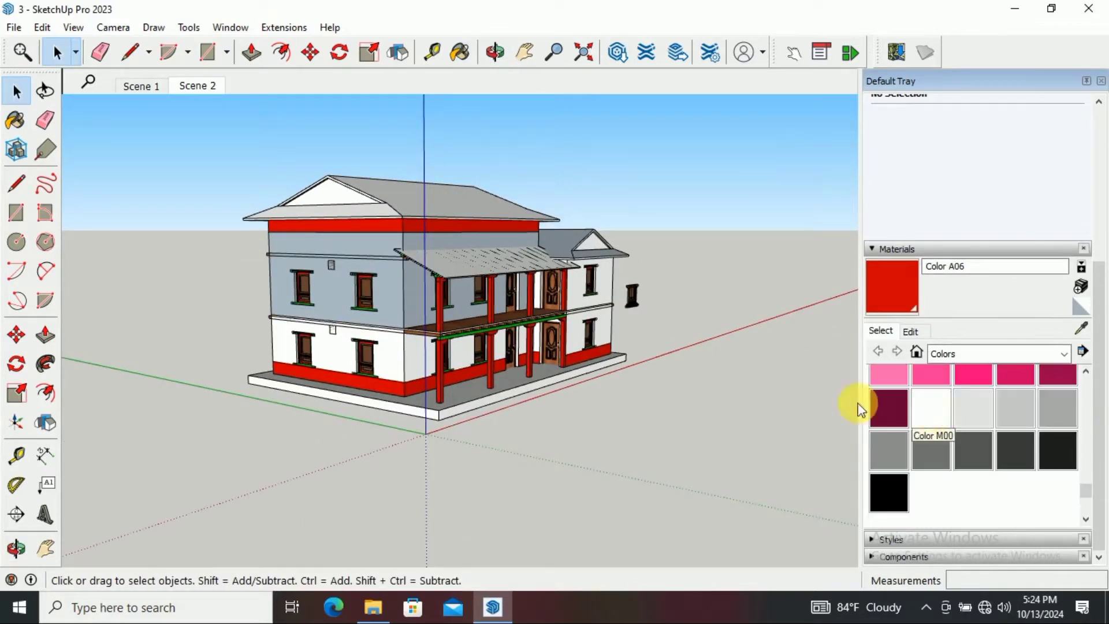
double_click(329, 260)
click(411, 297)
mouse_move(412, 297)
middle_down()
mouse_move(12, 310)
mouse_move(153, 322)
middle_up()
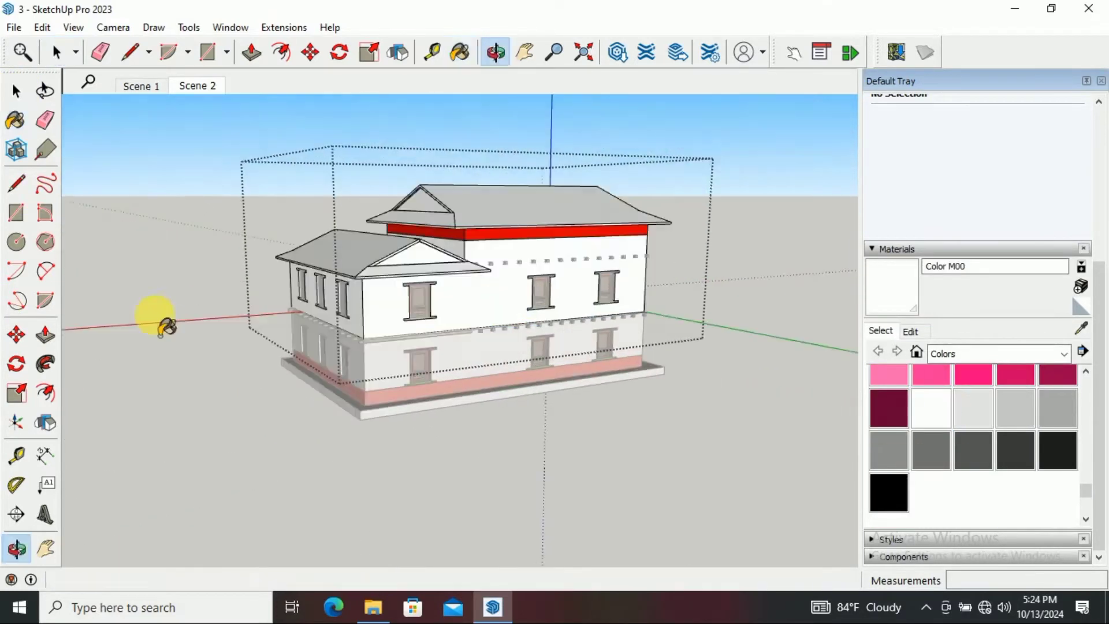
click(15, 90)
scroll(410, 283, up, 5)
mouse_move(409, 283)
middle_down()
mouse_move(614, 347)
mouse_move(403, 353)
mouse_move(735, 358)
middle_up()
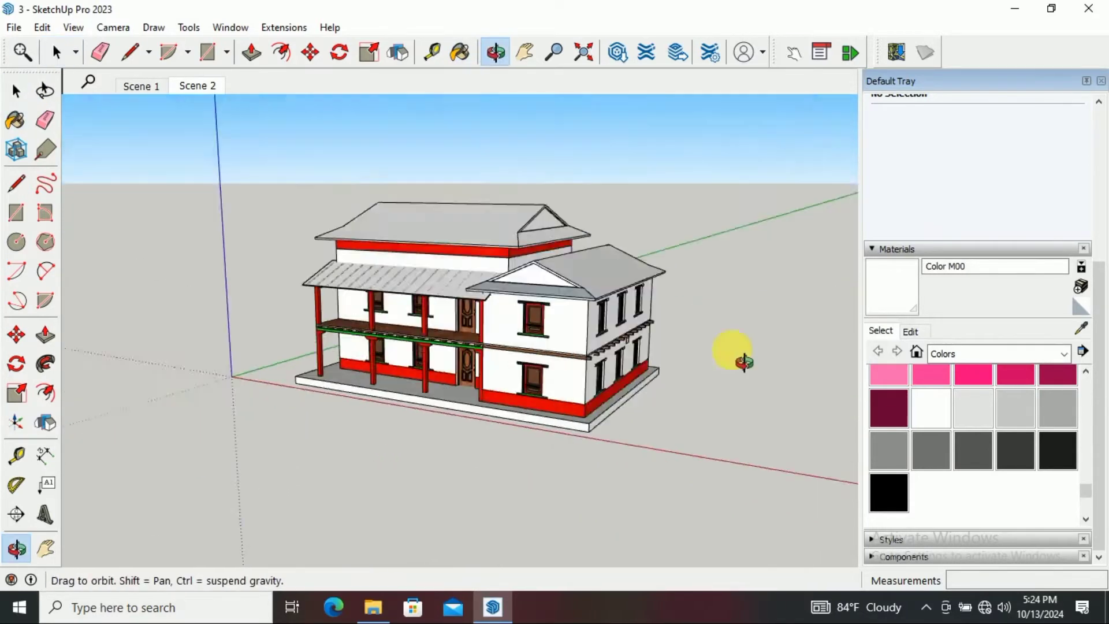
scroll(976, 416, up, 3)
Browse the material collections and select a shingle material from the Roofing collection
click(983, 354)
scroll(1013, 453, up, 3)
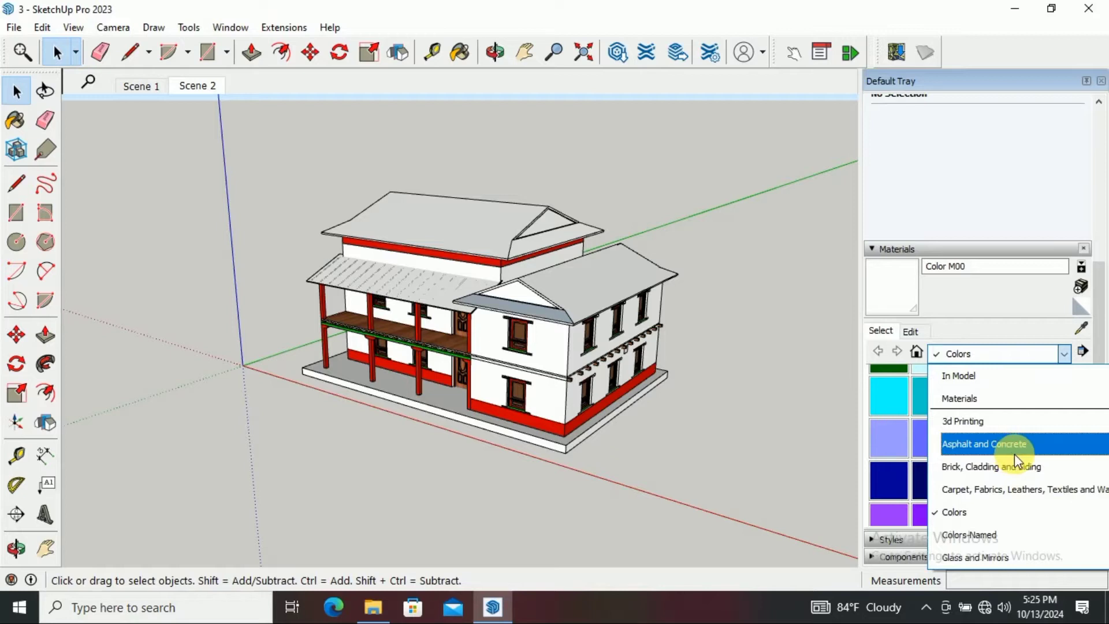
click(1034, 487)
scroll(1031, 401, up, 1)
click(1032, 400)
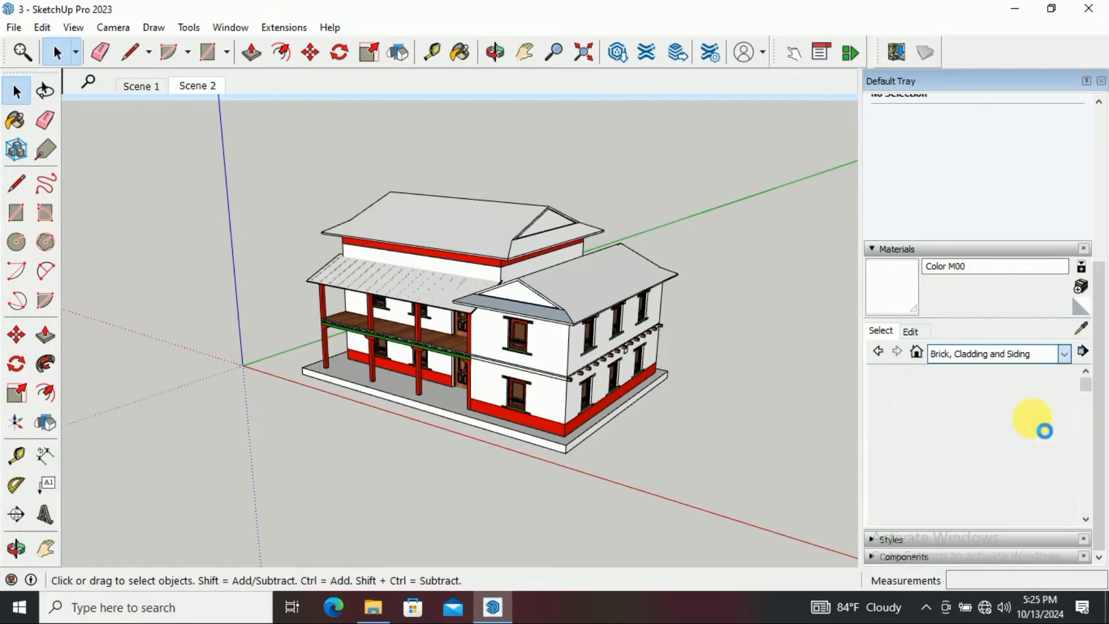
click(1016, 353)
scroll(1023, 412, up, 1)
scroll(1024, 412, down, 2)
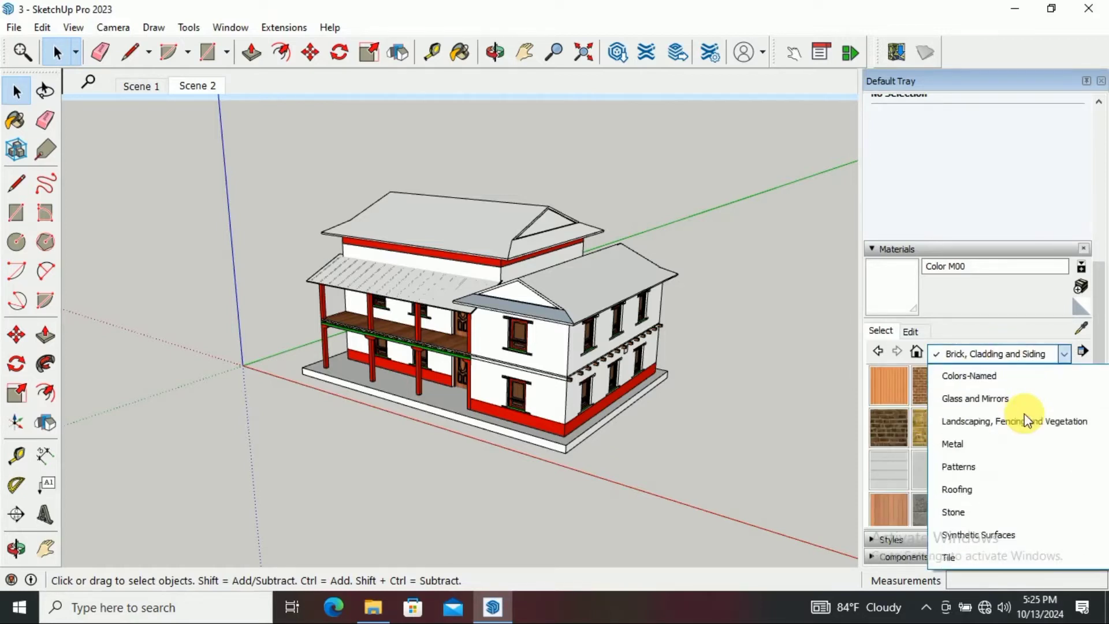
click(1015, 465)
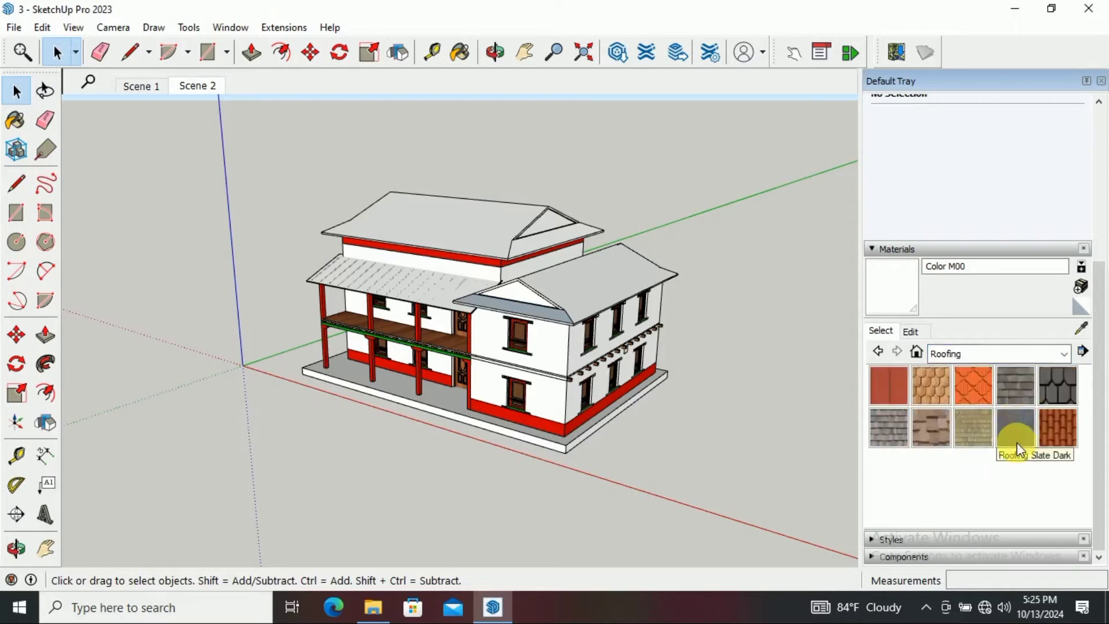
click(888, 427)
Paint the side-wing roof with Roofing Shingles Asphalt
scroll(496, 240, up, 5)
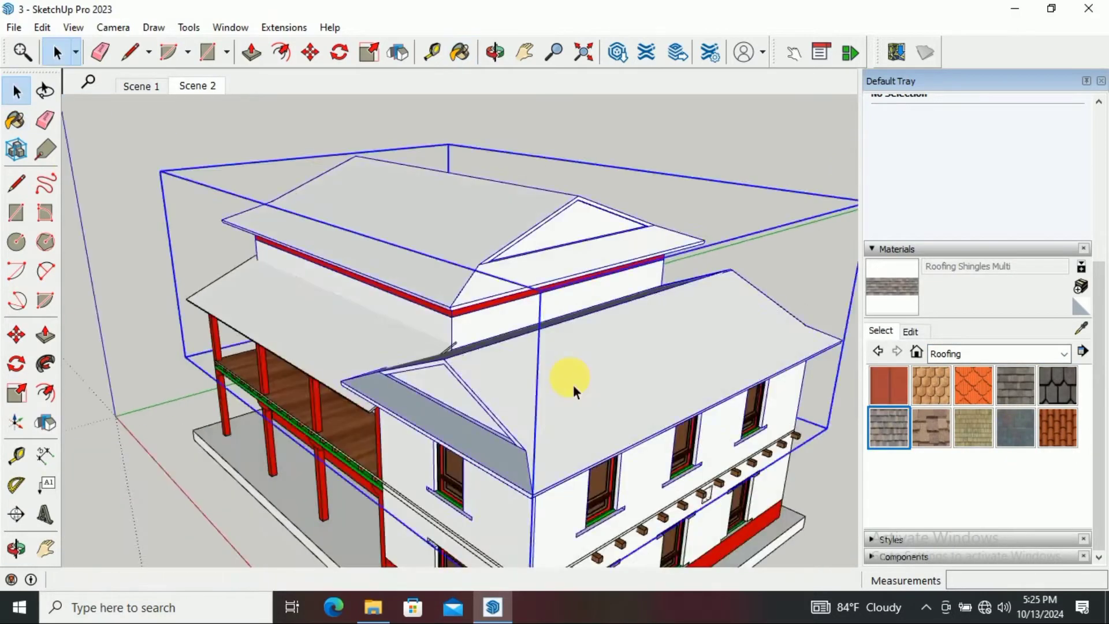
scroll(573, 384, up, 2)
double_click(573, 385)
click(973, 428)
click(587, 401)
click(1031, 387)
click(523, 415)
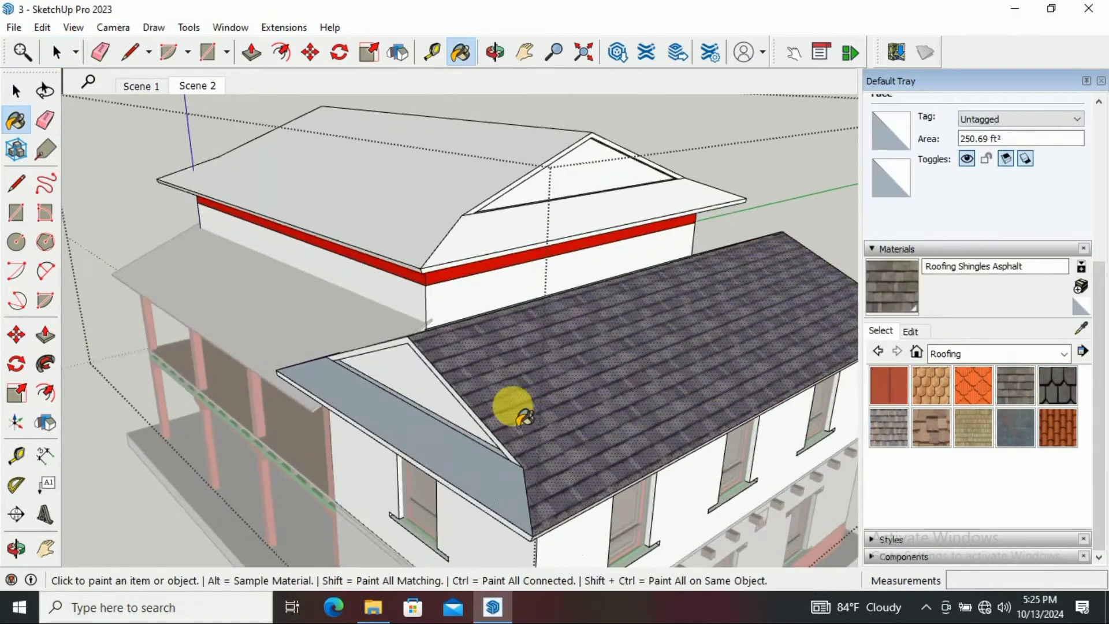
mouse_move(523, 415)
middle_down()
mouse_move(626, 351)
mouse_move(512, 448)
mouse_move(842, 346)
mouse_move(335, 330)
mouse_move(750, 335)
mouse_move(601, 347)
middle_up()
Set the asphalt shingle texture to 7' scale and paint the veranda and main roofs
click(912, 331)
scroll(982, 346, down, 2)
click(898, 449)
middle_drag(520, 347, 767, 354)
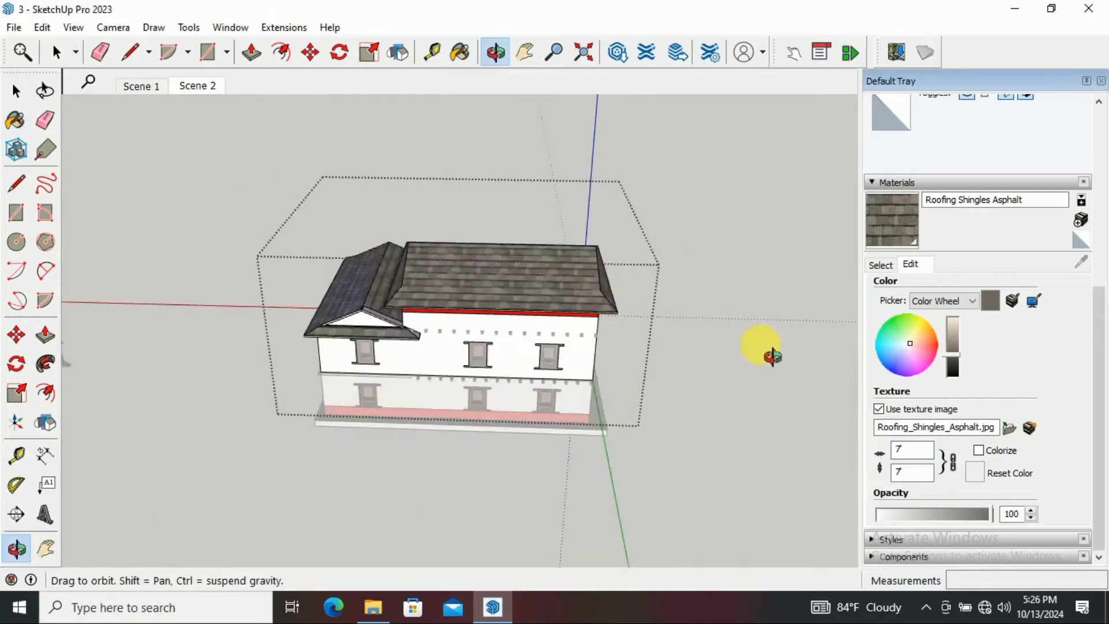
click(15, 91)
scroll(317, 317, up, 3)
middle_drag(317, 317, 864, 235)
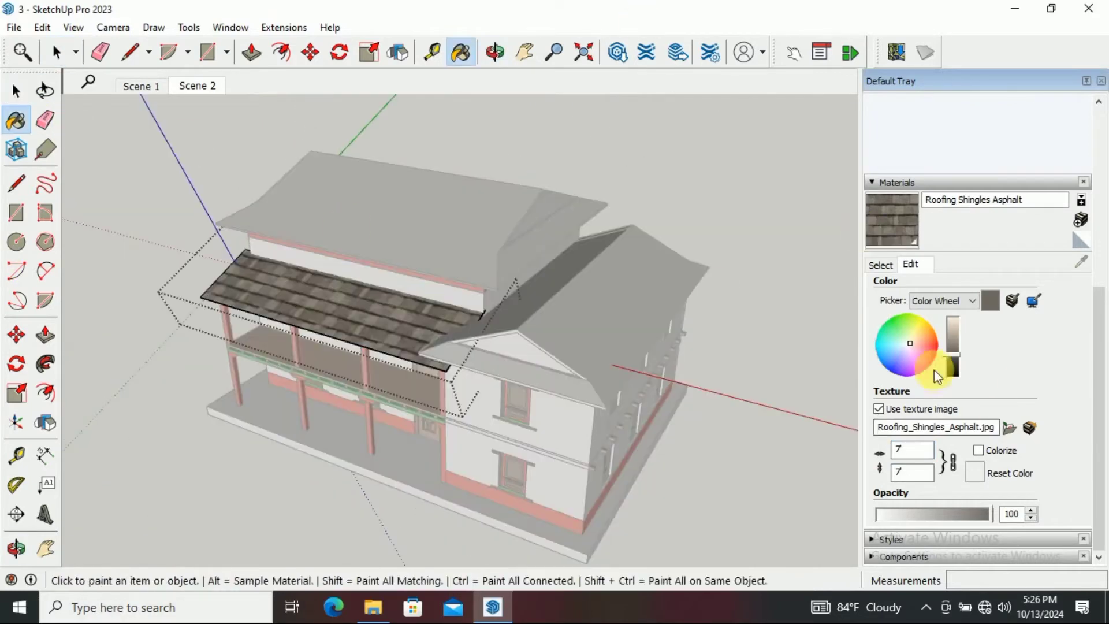
click(16, 91)
mouse_move(347, 347)
middle_down()
mouse_move(520, 367)
mouse_move(364, 311)
mouse_move(285, 317)
mouse_move(267, 290)
mouse_move(498, 329)
mouse_move(569, 367)
mouse_move(528, 348)
mouse_move(582, 345)
middle_up()
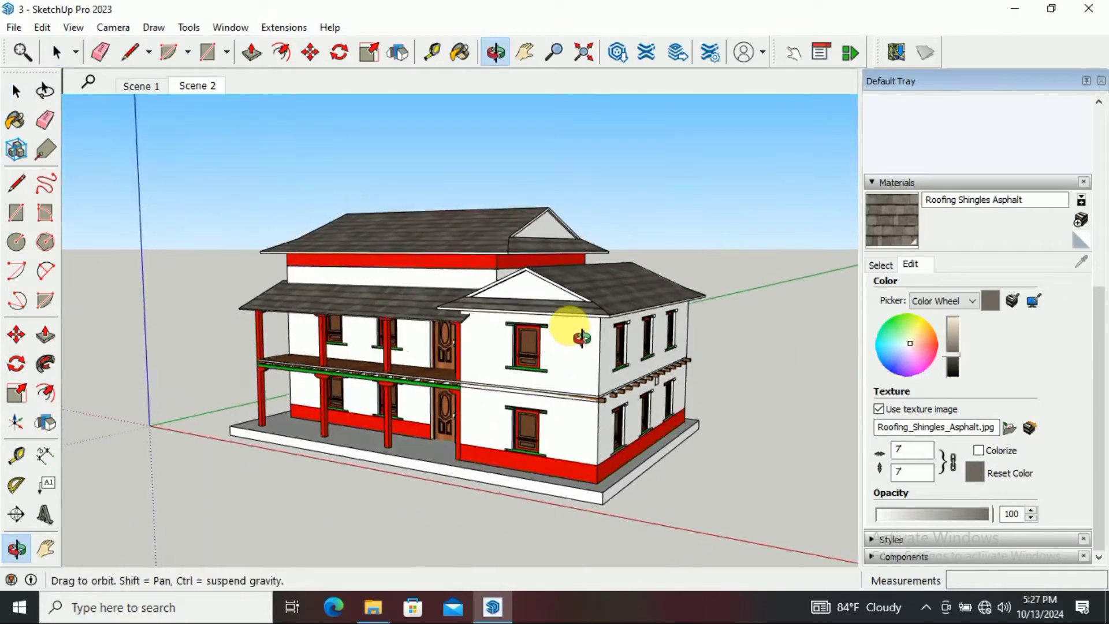
mouse_move(507, 379)
middle_down()
mouse_move(607, 389)
mouse_move(293, 341)
mouse_move(502, 375)
mouse_move(432, 412)
mouse_move(168, 384)
mouse_move(782, 453)
mouse_move(577, 349)
middle_up()
Draw a rectangle on top of the upper veranda rail
scroll(577, 348, up, 2)
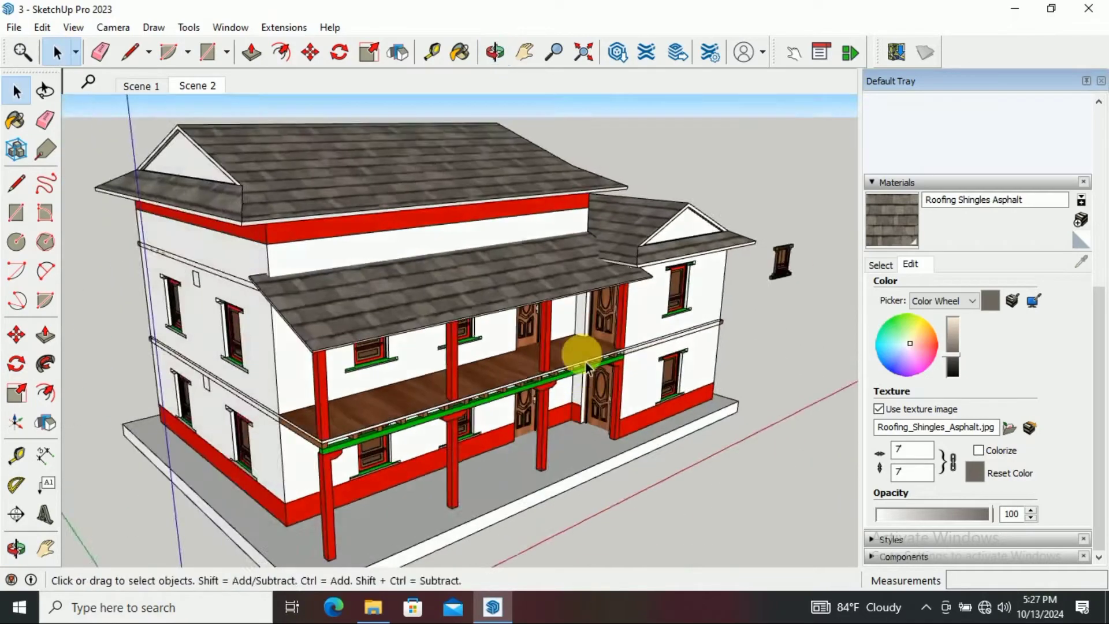
scroll(643, 351, up, 5)
scroll(623, 375, up, 3)
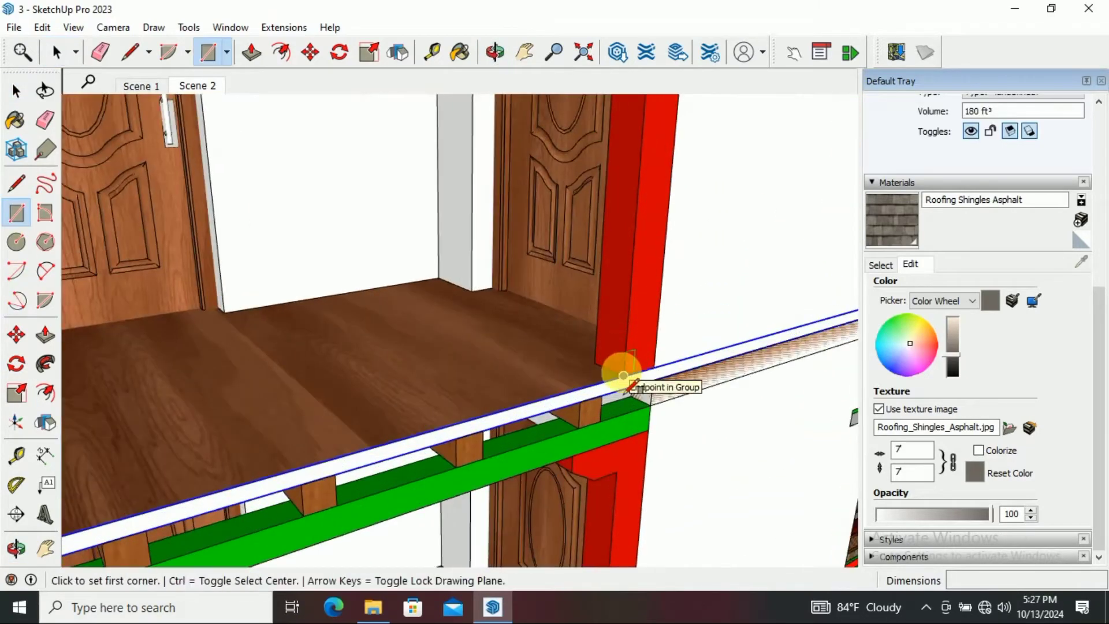
scroll(612, 330, up, 2)
click(612, 242)
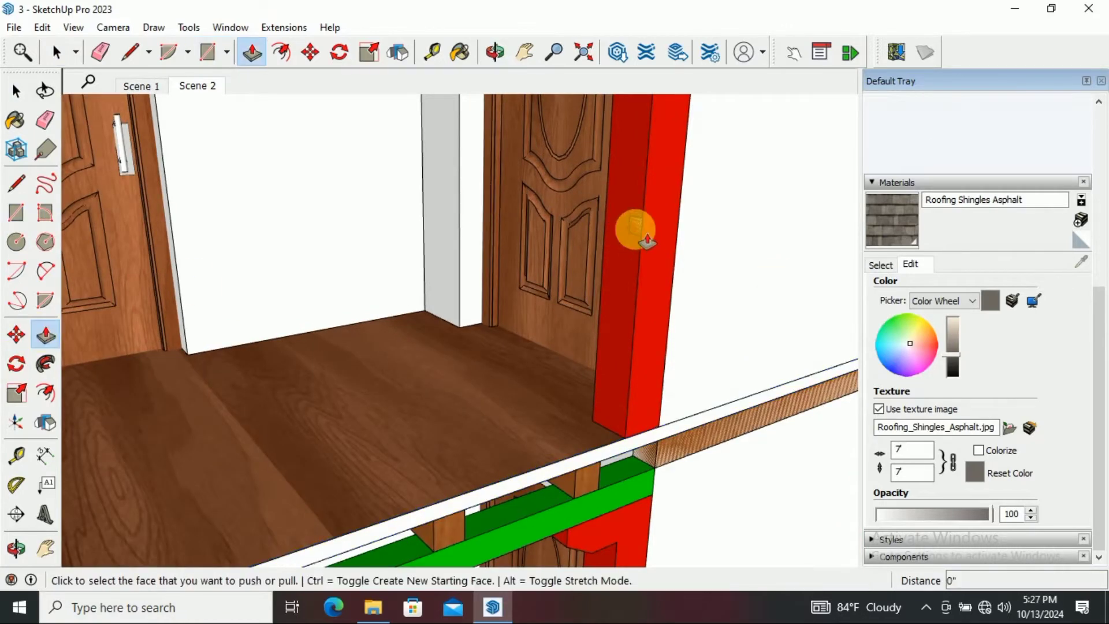
scroll(607, 248, down, 5)
scroll(347, 292, up, 3)
scroll(130, 257, up, 3)
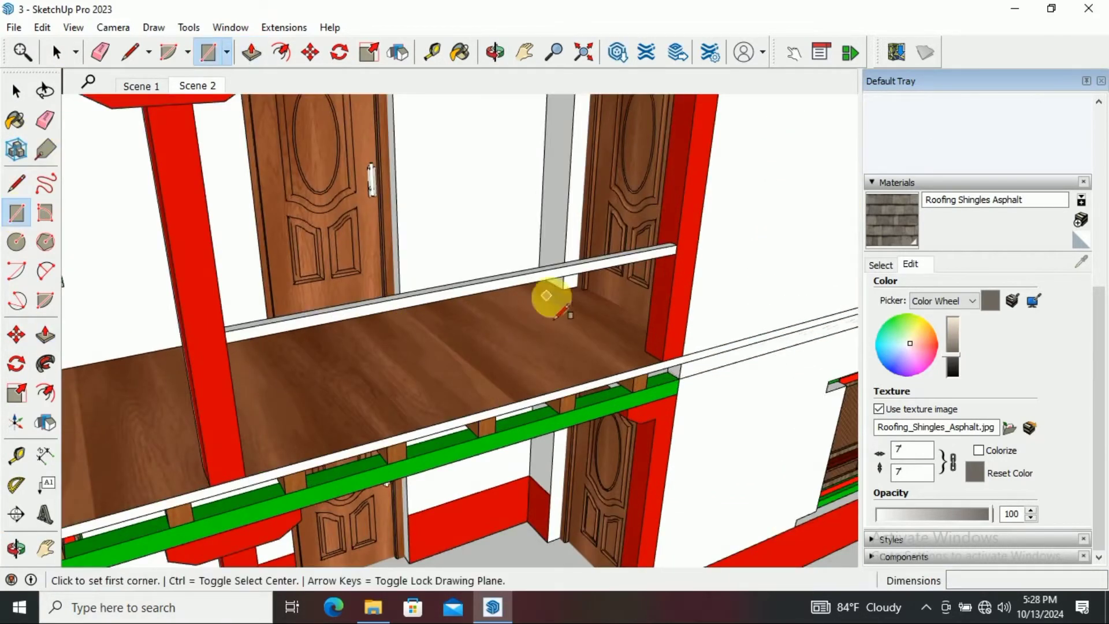
scroll(669, 379, up, 3)
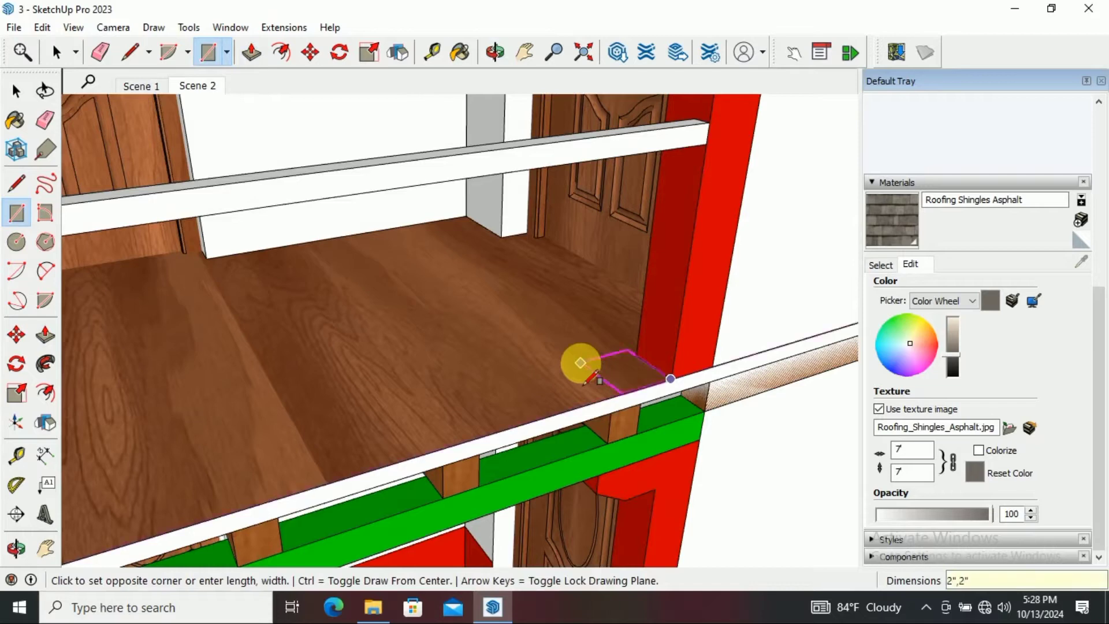
middle_drag(634, 247, 611, 240)
Select the 2"×2" post and the upper handrail and extrude them with Push/Pull
click(16, 94)
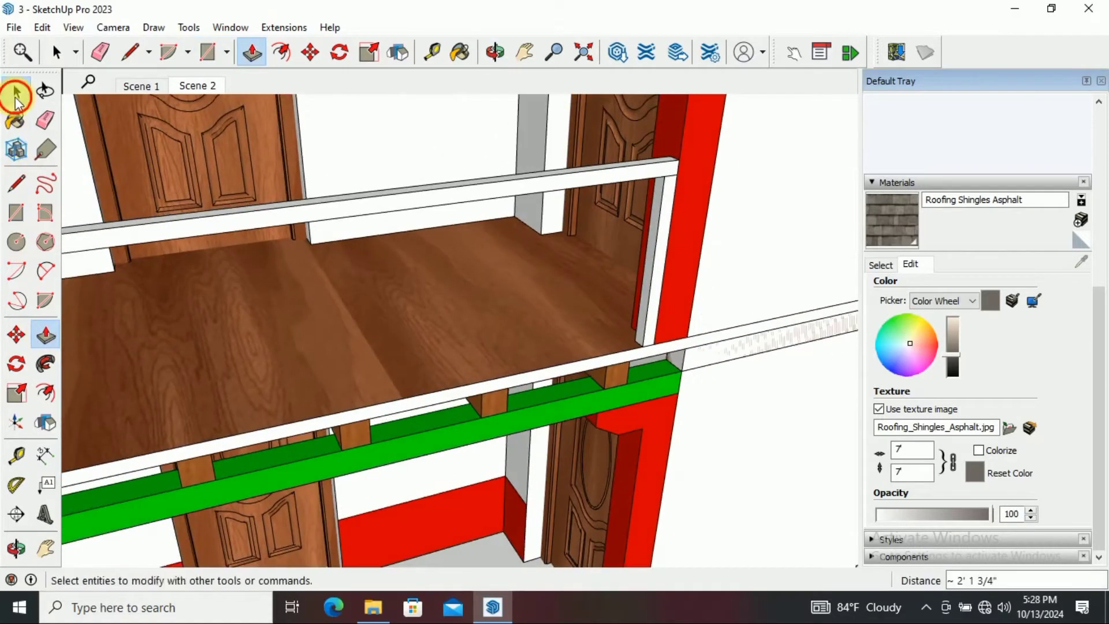
click(665, 283)
scroll(667, 277, down, 2)
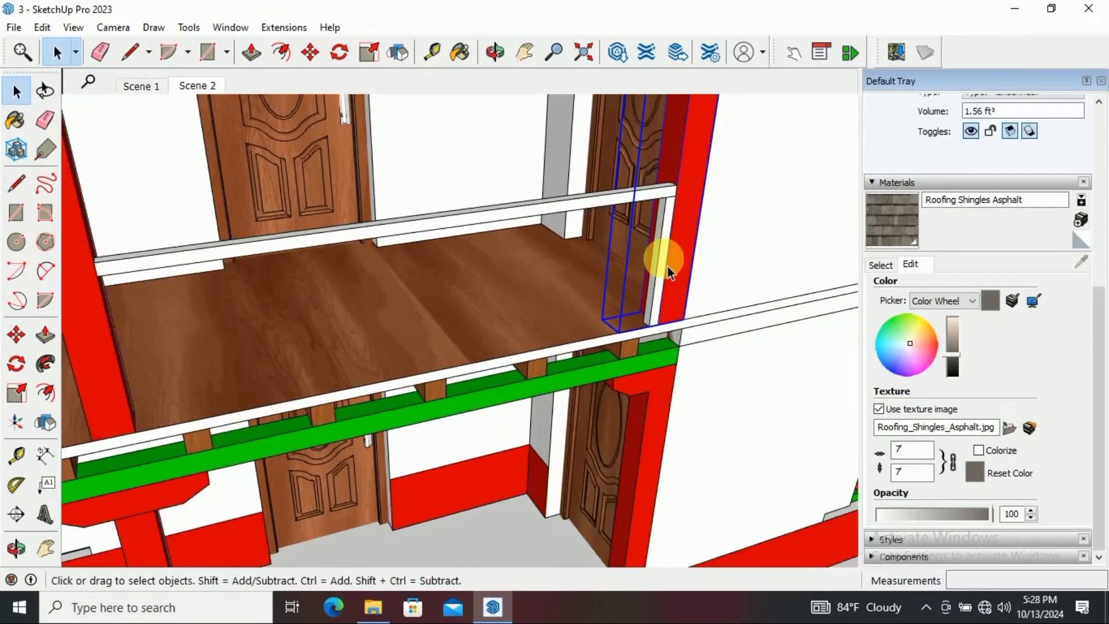
click(642, 209)
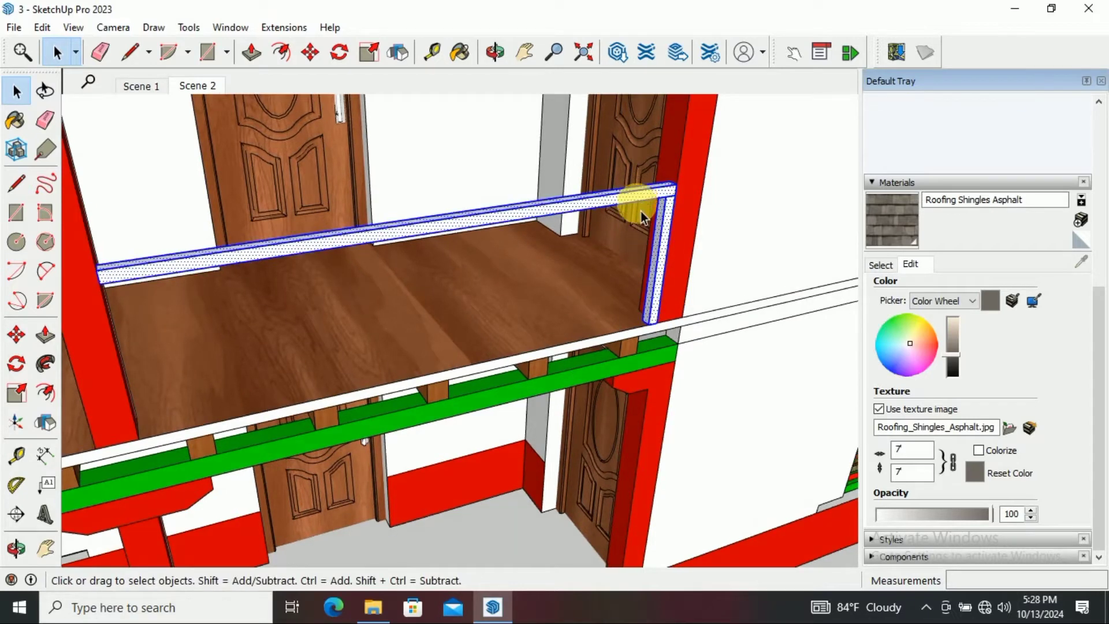
click(46, 335)
scroll(675, 312, up, 3)
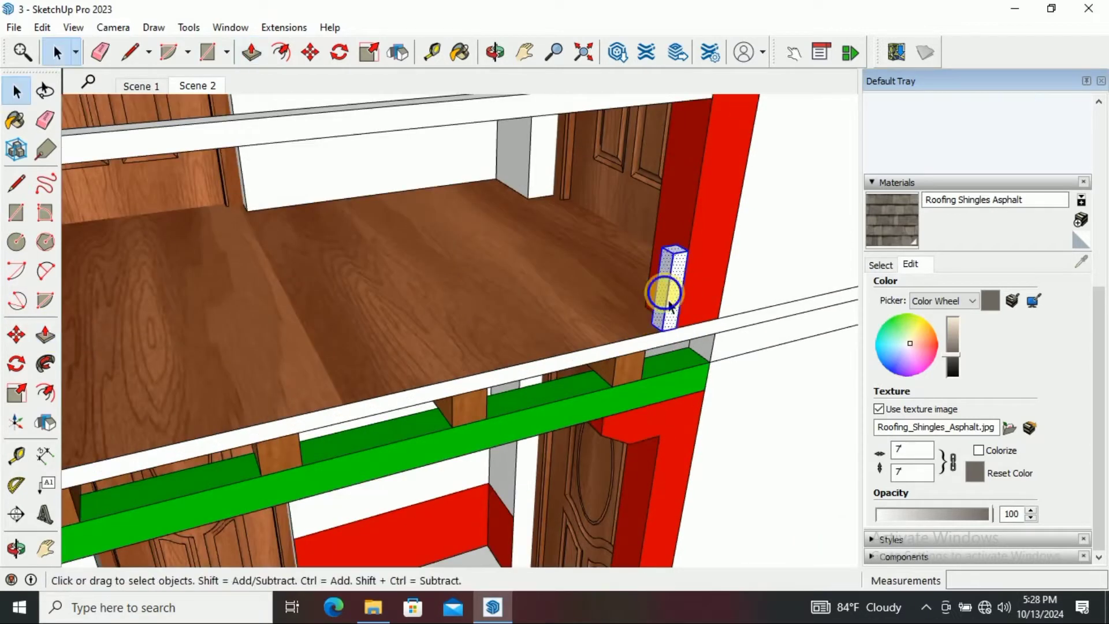
right_click(667, 301)
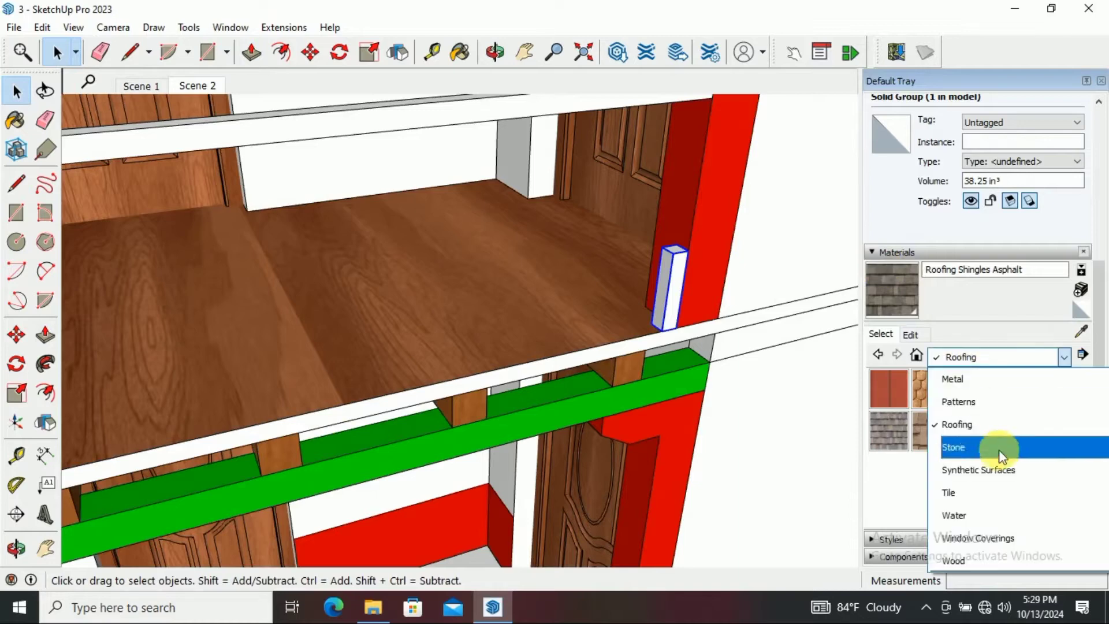
Paint the post 0056_Yellow from Colors-Named and make it a group
scroll(999, 449, up, 3)
click(1005, 381)
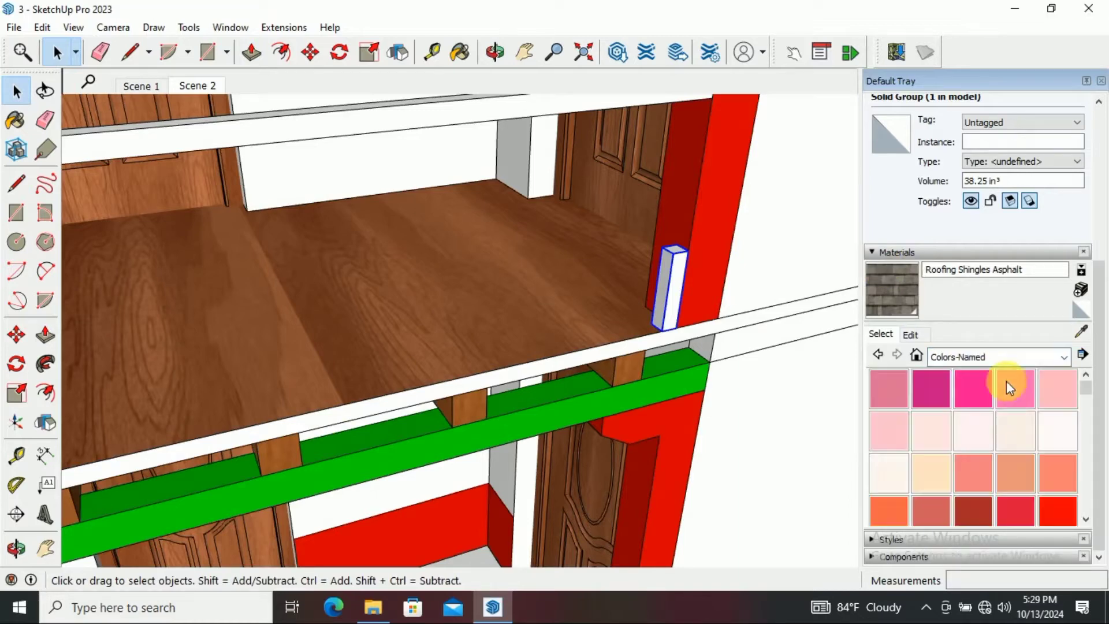
scroll(1006, 393, down, 2)
scroll(1003, 412, down, 2)
click(888, 462)
click(669, 306)
scroll(647, 289, down, 3)
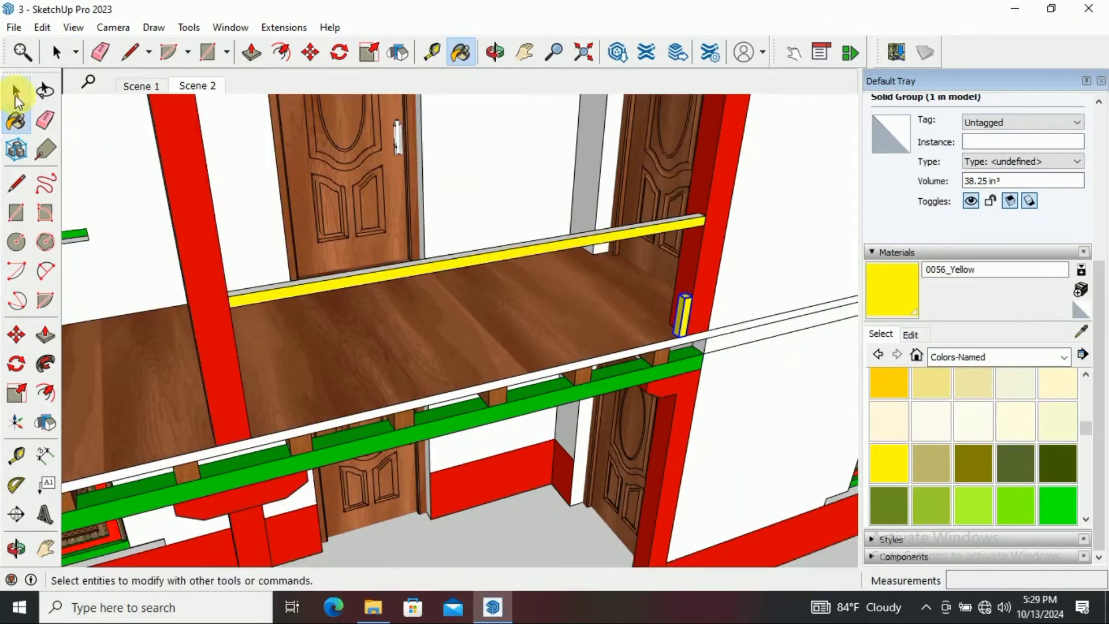
click(16, 93)
right_click(354, 287)
click(435, 427)
Paint the handrail 0087_Cyan, stretch the post up to it, and copy the post along
key(b)
scroll(985, 475, down, 3)
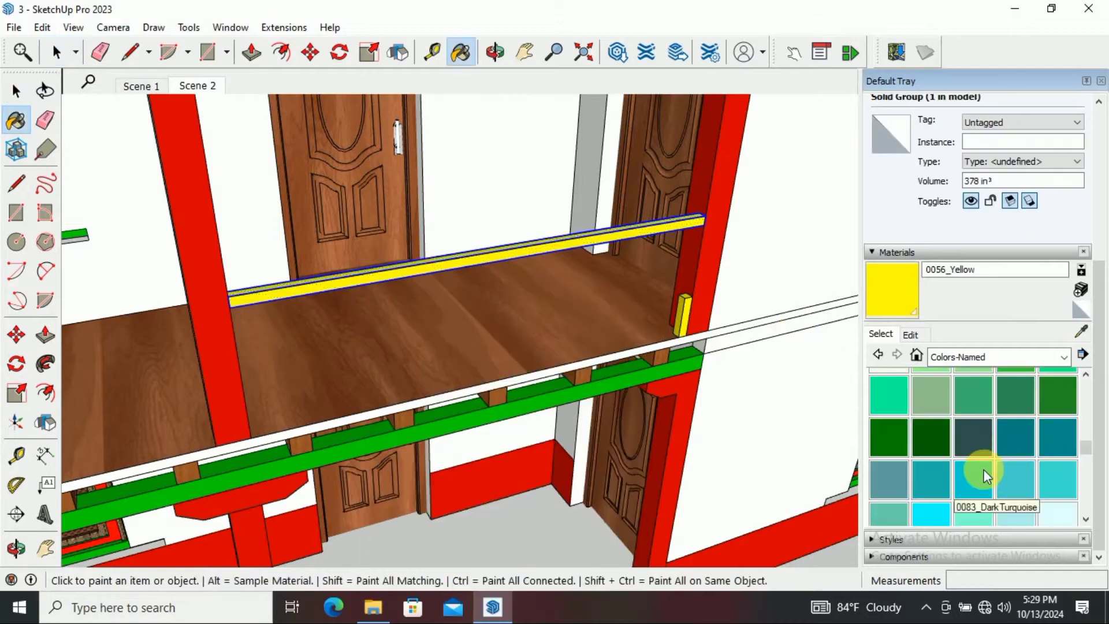
click(11, 86)
key(Return)
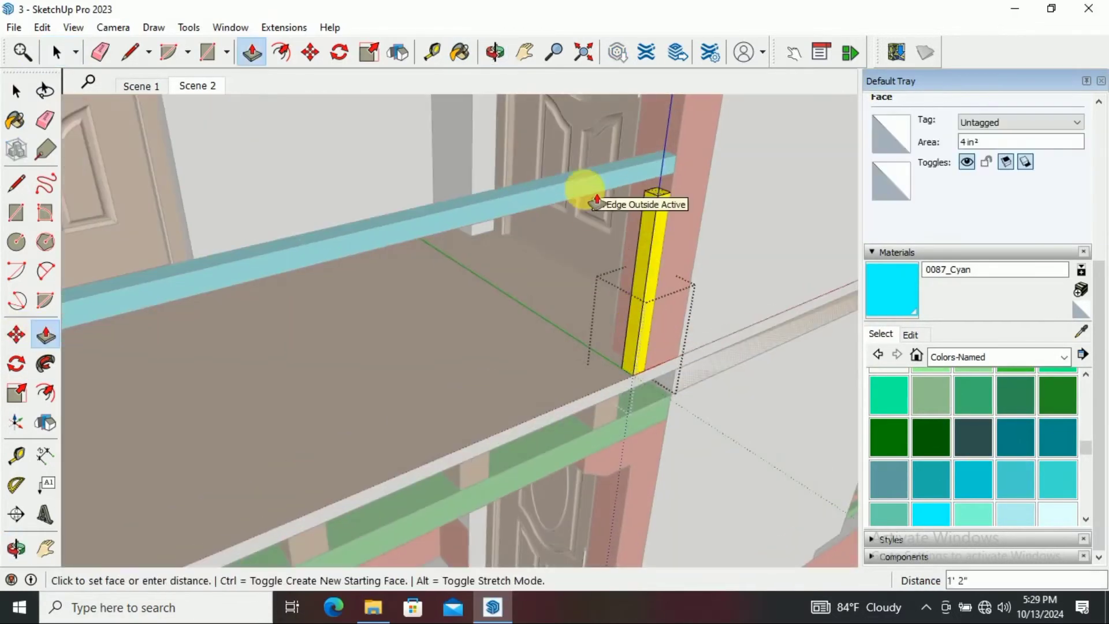
click(16, 91)
click(16, 334)
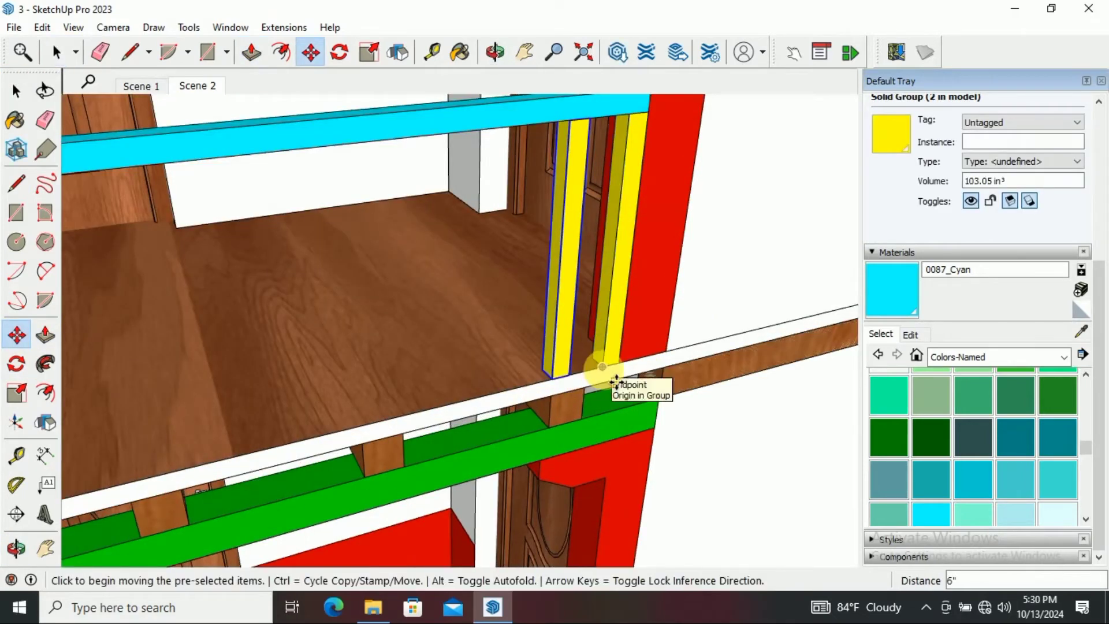
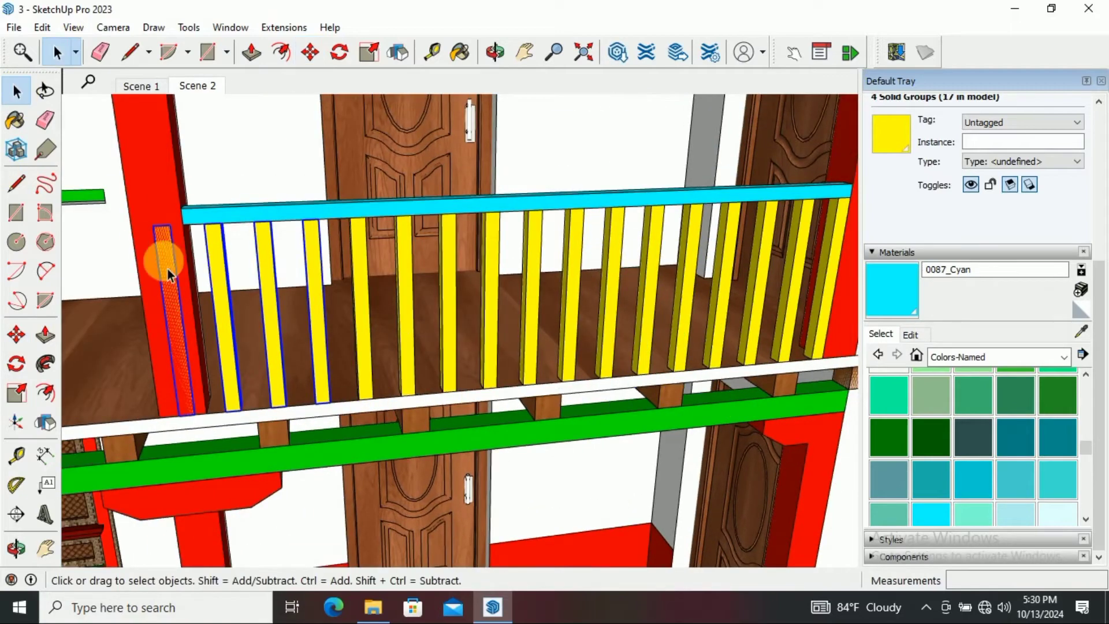
Group the selected yellow-and-cyan railing pieces into one group
click(168, 275)
scroll(396, 322, down, 5)
mouse_move(396, 322)
middle_down()
mouse_move(700, 329)
mouse_move(310, 308)
middle_up()
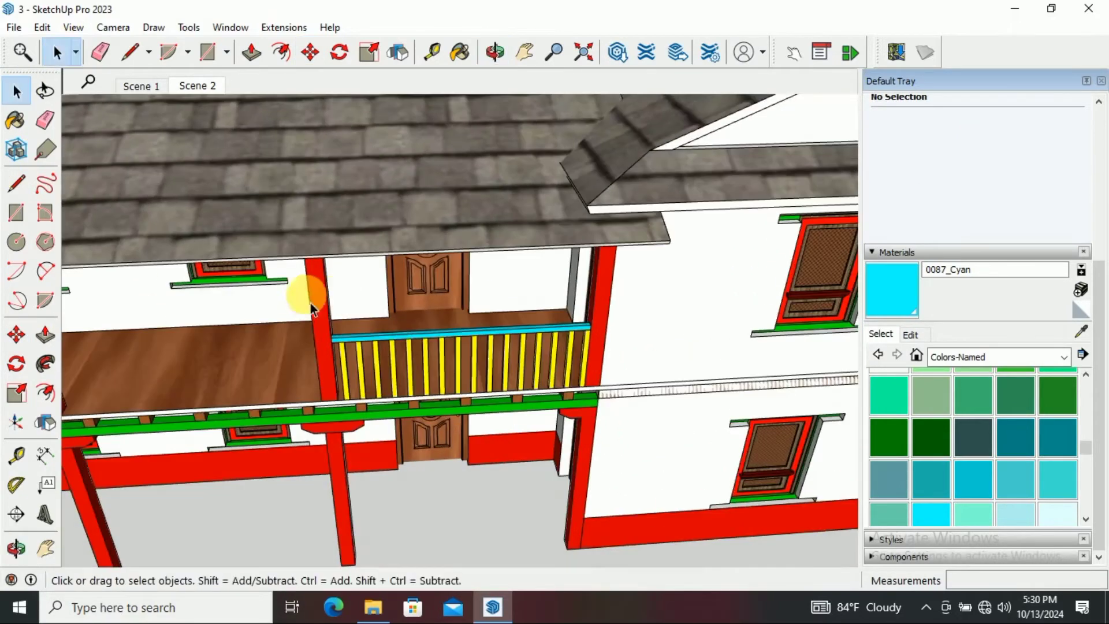
right_click(488, 344)
click(574, 159)
Copy the railing group onto the balcony's side
key(m)
scroll(565, 389, up, 3)
click(565, 388)
key(ctrl)
click(665, 383)
scroll(767, 346, up, 2)
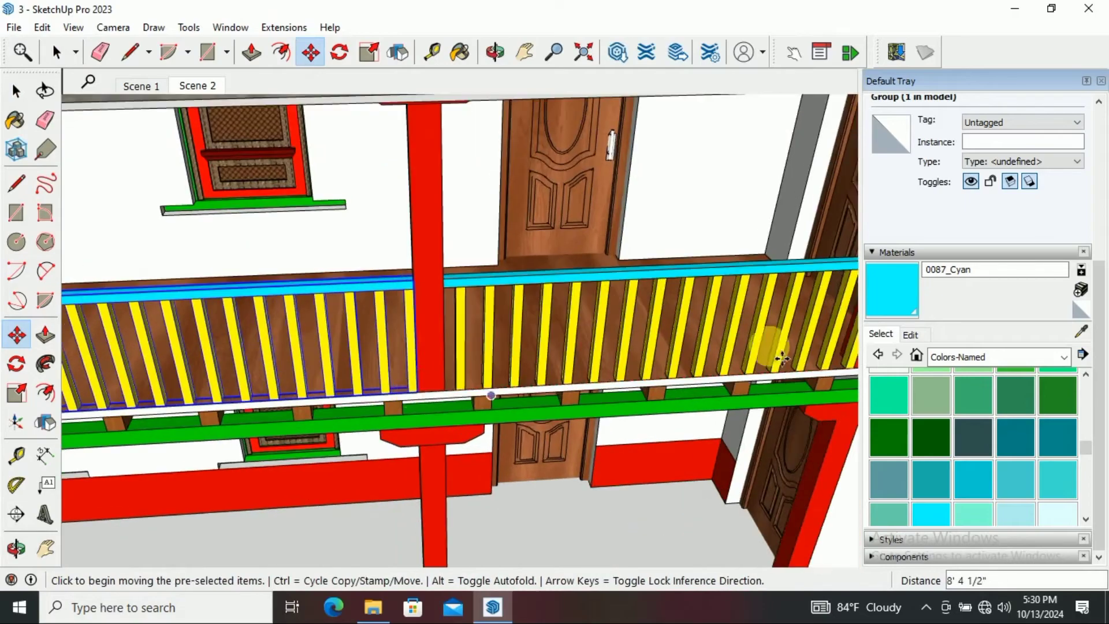
scroll(539, 366, down, 3)
middle_drag(507, 383, 489, 386)
Scale the railing copy to stretch along the balcony side
key(s)
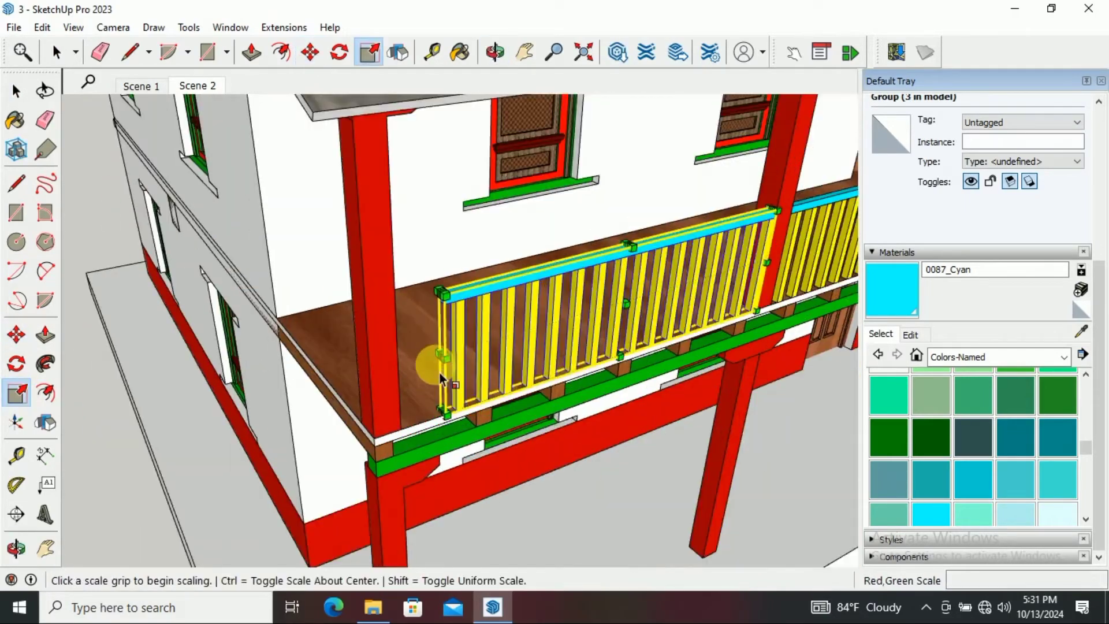
drag(433, 366, 396, 354)
middle_drag(396, 354, 258, 307)
key(space)
mouse_move(343, 337)
middle_down()
mouse_move(640, 363)
mouse_move(148, 376)
mouse_move(267, 379)
middle_up()
scroll(615, 357, up, 2)
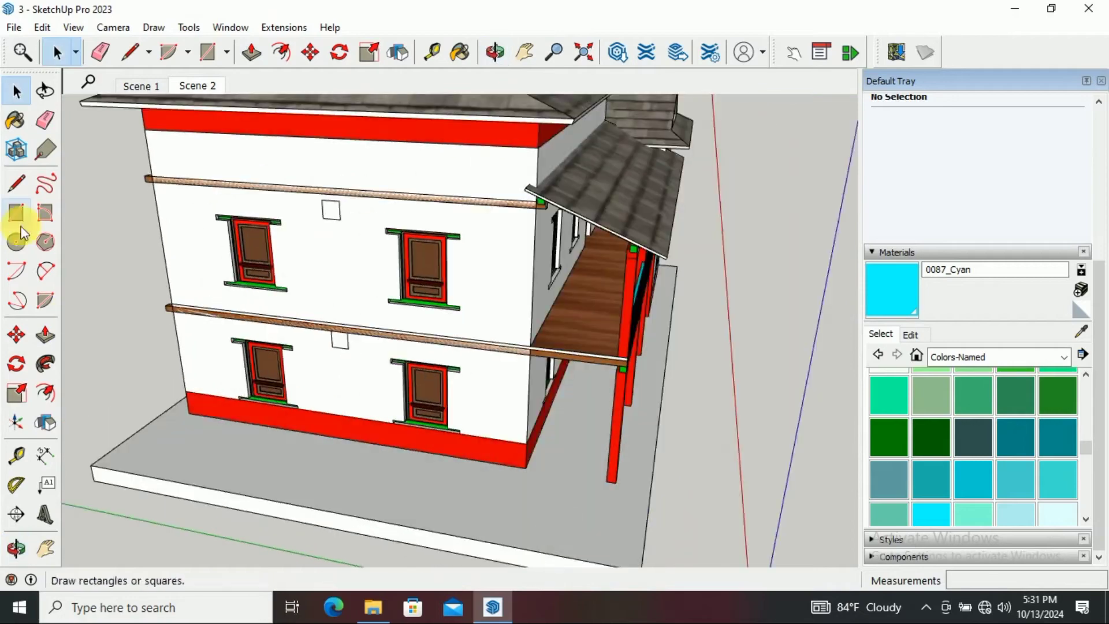
Extrude the base rectangle into a box rising to balcony height
click(606, 531)
key(p)
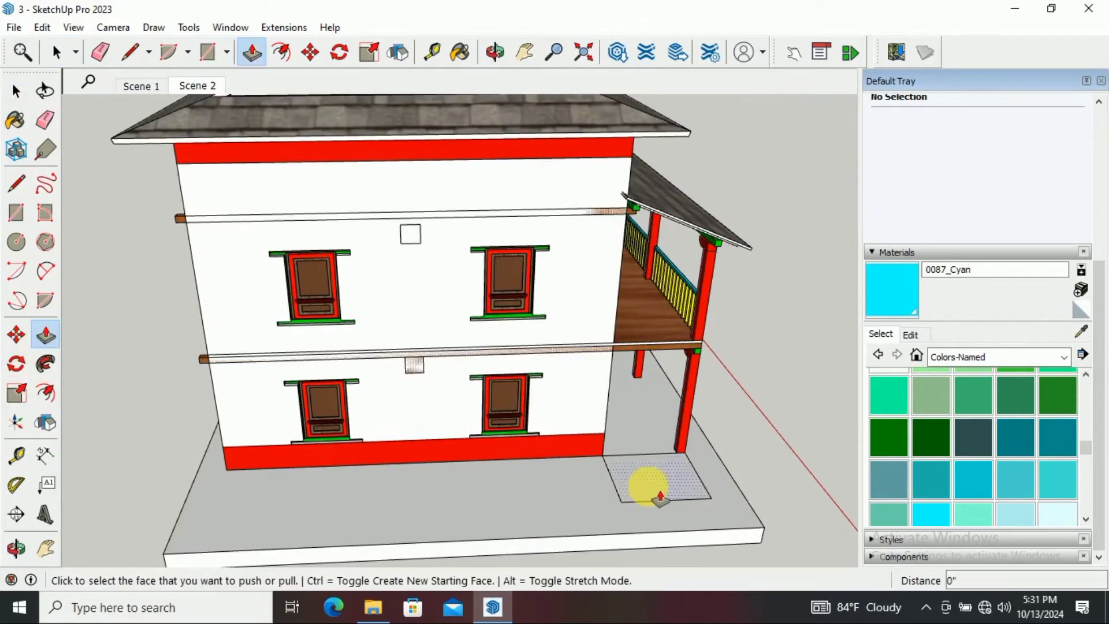
click(649, 491)
click(624, 351)
click(495, 354)
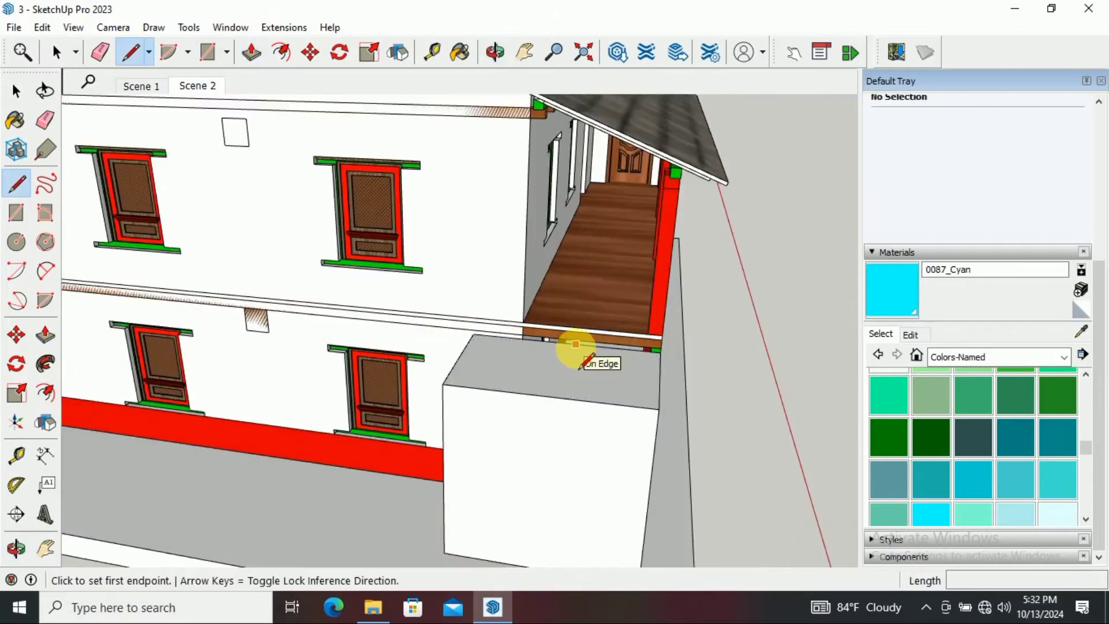
Draw a line across the box top and a 6" step edge down its side
click(576, 344)
click(563, 399)
mouse_move(563, 399)
middle_down()
mouse_move(606, 404)
mouse_move(612, 422)
middle_up()
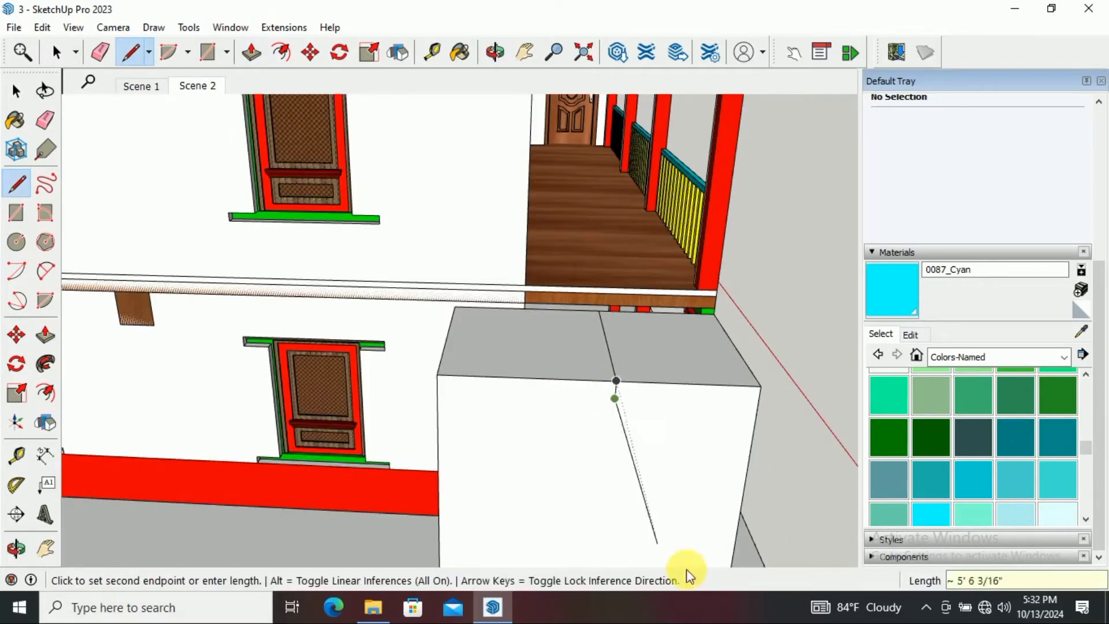
scroll(576, 404, up, 2)
text(6)
key(Return)
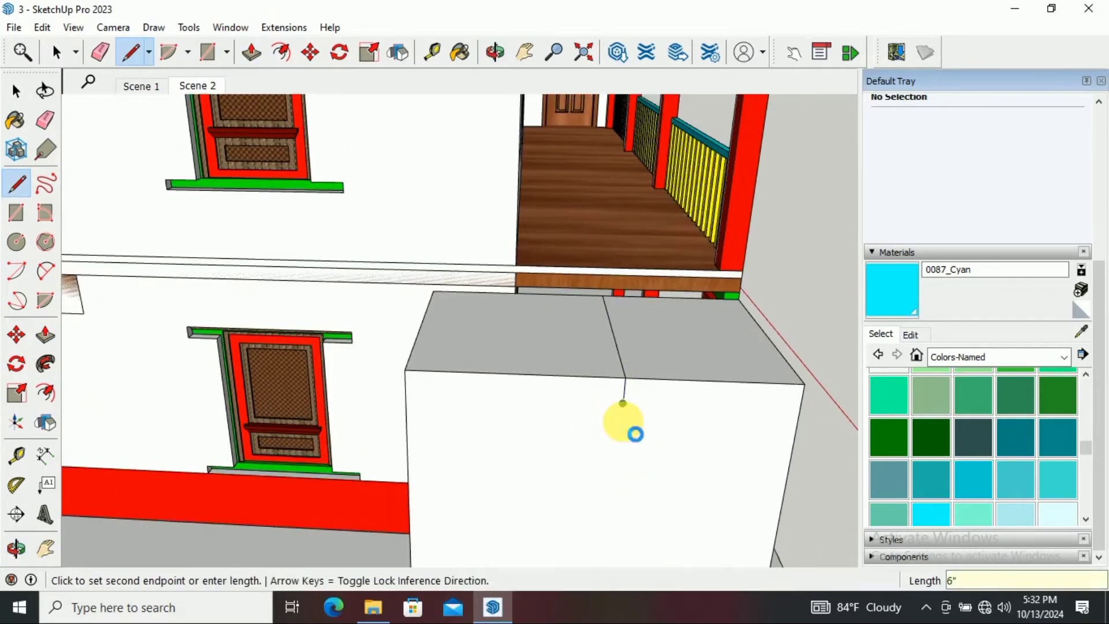
key(Return)
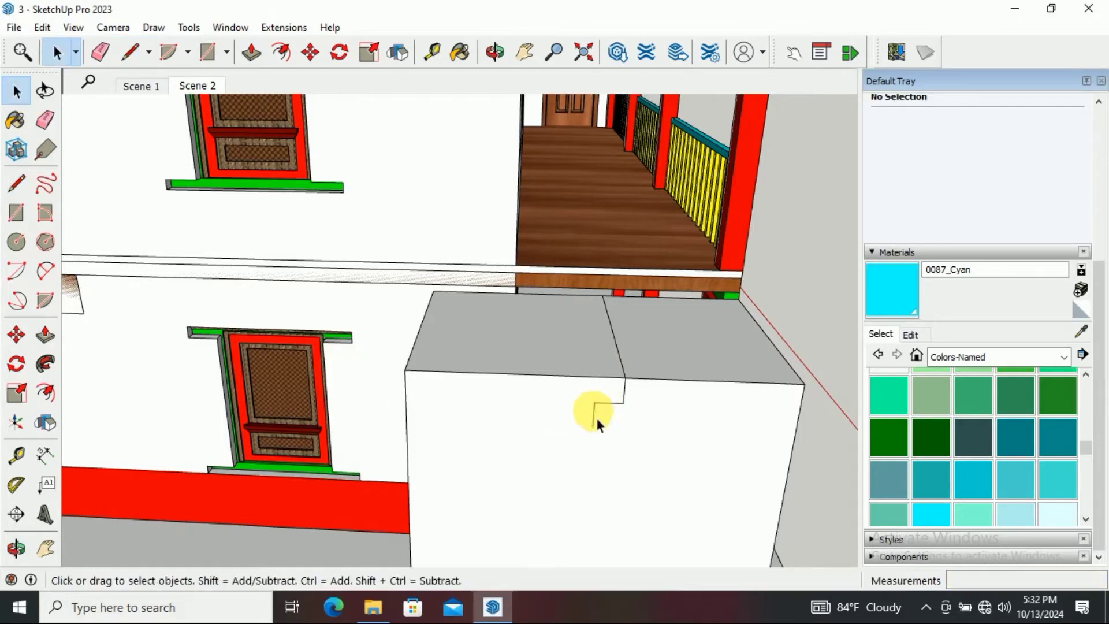
Select the two step edges and try copying them down the face
click(16, 335)
scroll(595, 404, up, 1)
scroll(586, 396, up, 1)
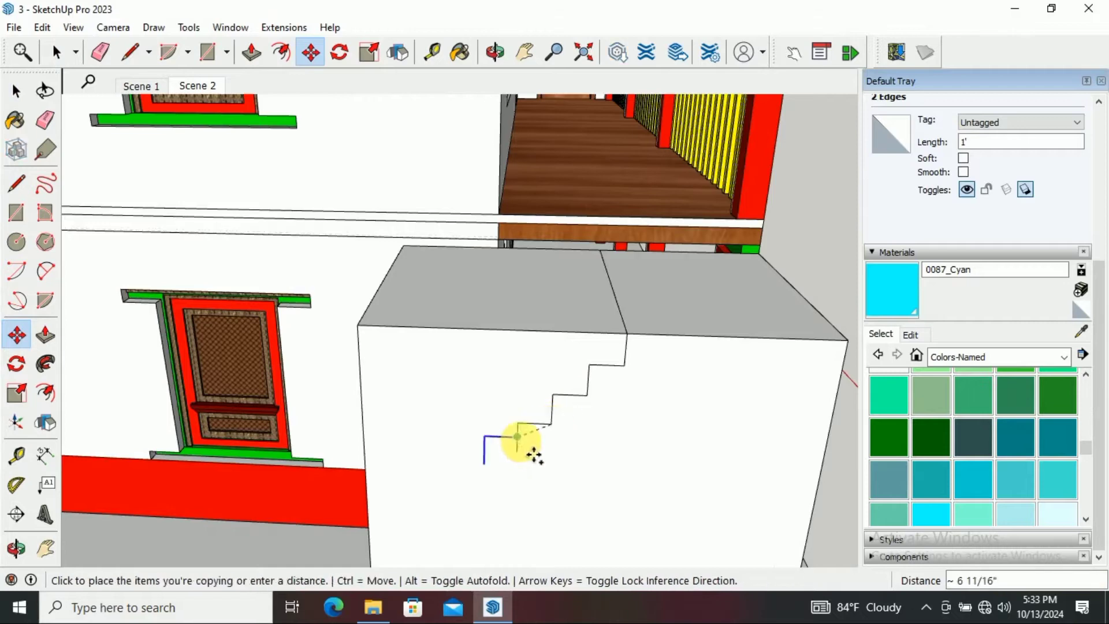
key(Escape)
shift+middle_drag(535, 456, 585, 382)
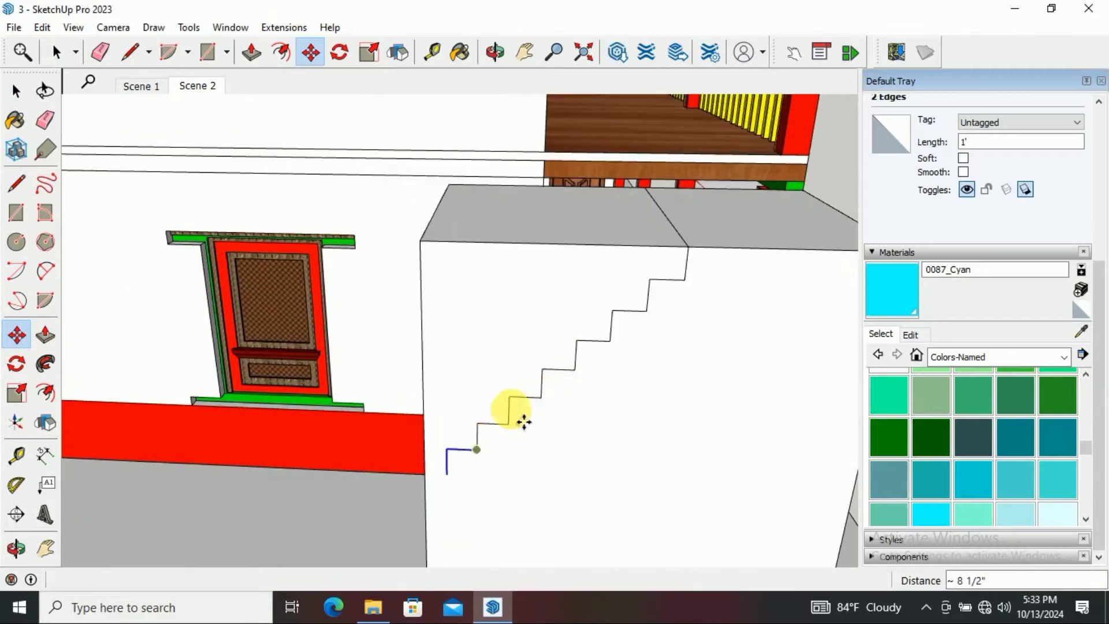
key(space)
scroll(508, 370, down, 3)
Close the stepped stair outline into a face
key(p)
key(l)
scroll(540, 430, up, 3)
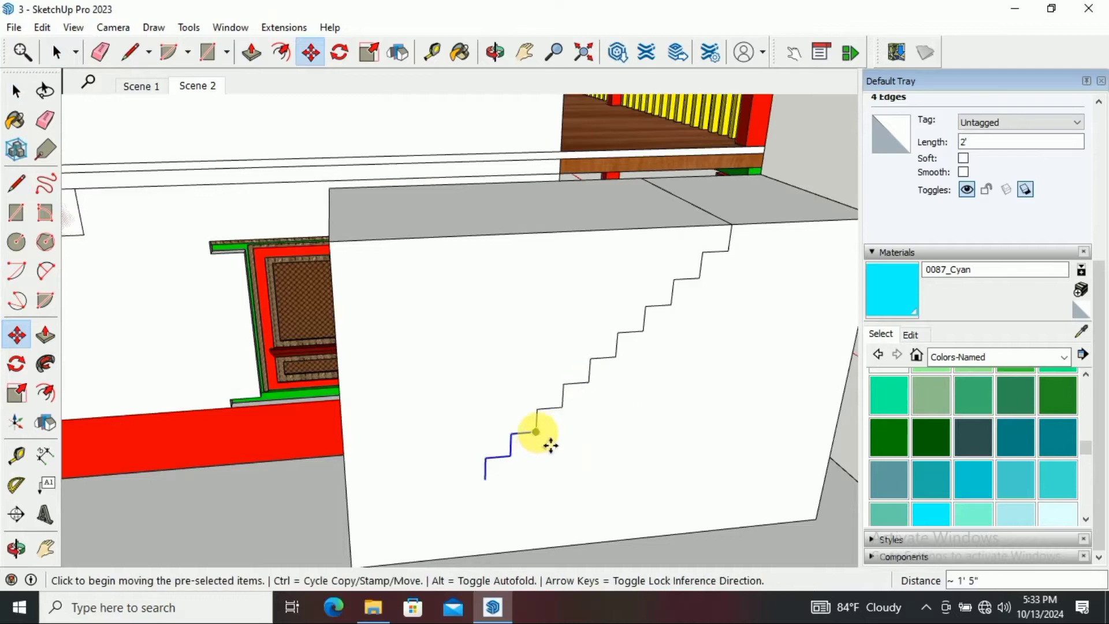
middle_drag(550, 444, 504, 490)
click(15, 118)
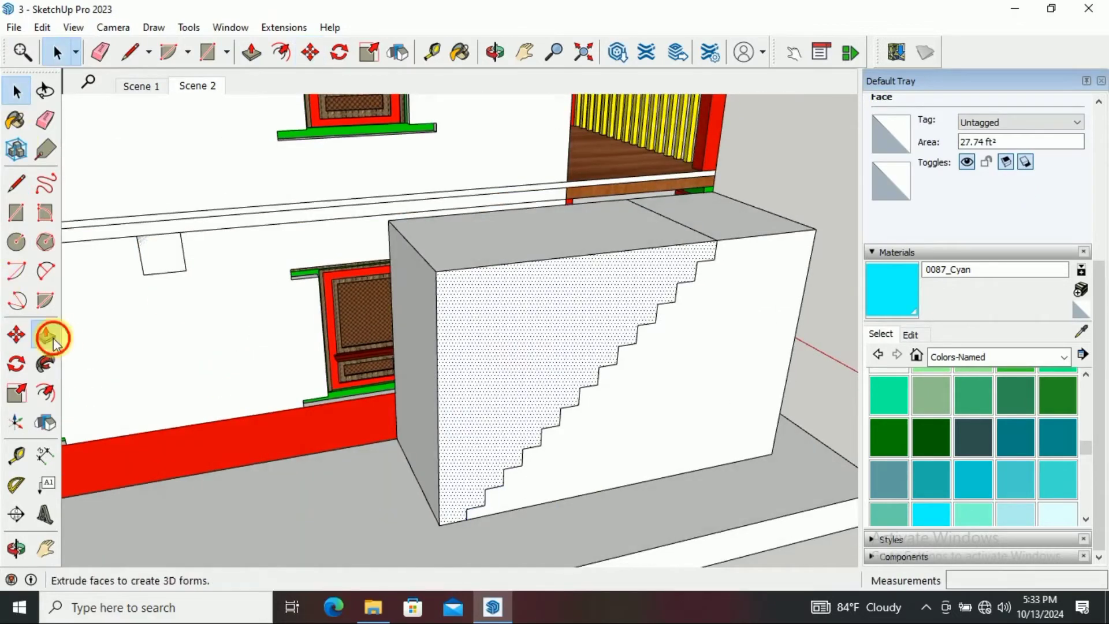
Push/Pull the stair outline into solid steps
click(48, 338)
scroll(564, 346, up, 3)
scroll(484, 434, up, 3)
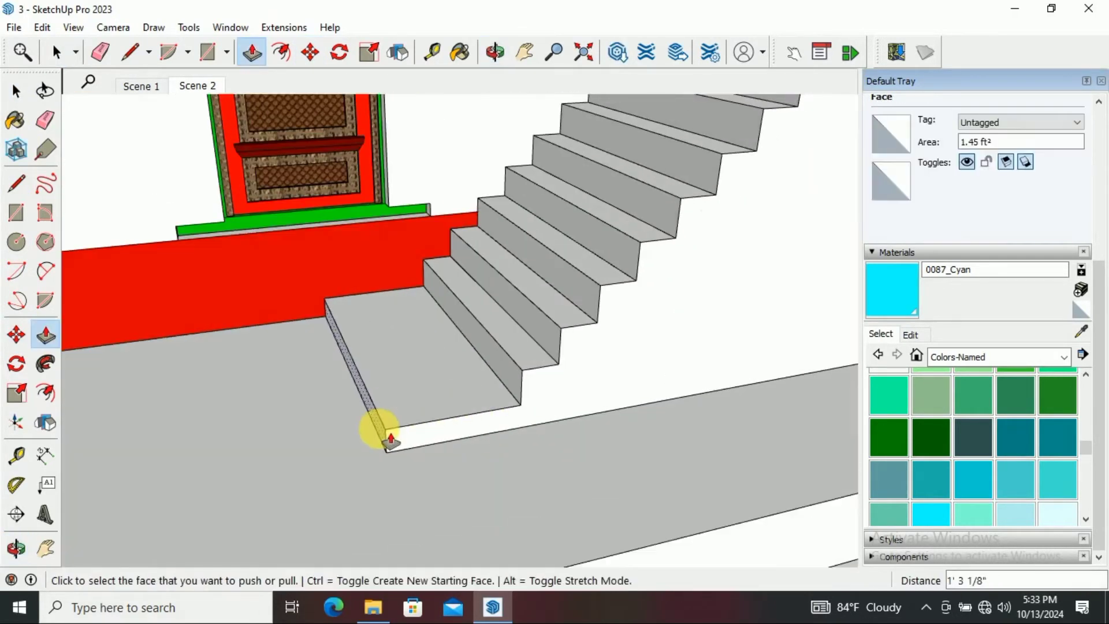
scroll(391, 438, down, 5)
scroll(222, 446, down, 2)
mouse_move(235, 440)
middle_down()
mouse_move(540, 432)
mouse_move(668, 354)
mouse_move(507, 408)
mouse_move(448, 379)
mouse_move(286, 343)
mouse_move(323, 379)
middle_up()
Scale the brown window component down to 0.59
key(space)
click(708, 299)
scroll(601, 314, up, 5)
click(16, 335)
click(577, 379)
scroll(237, 344, down, 3)
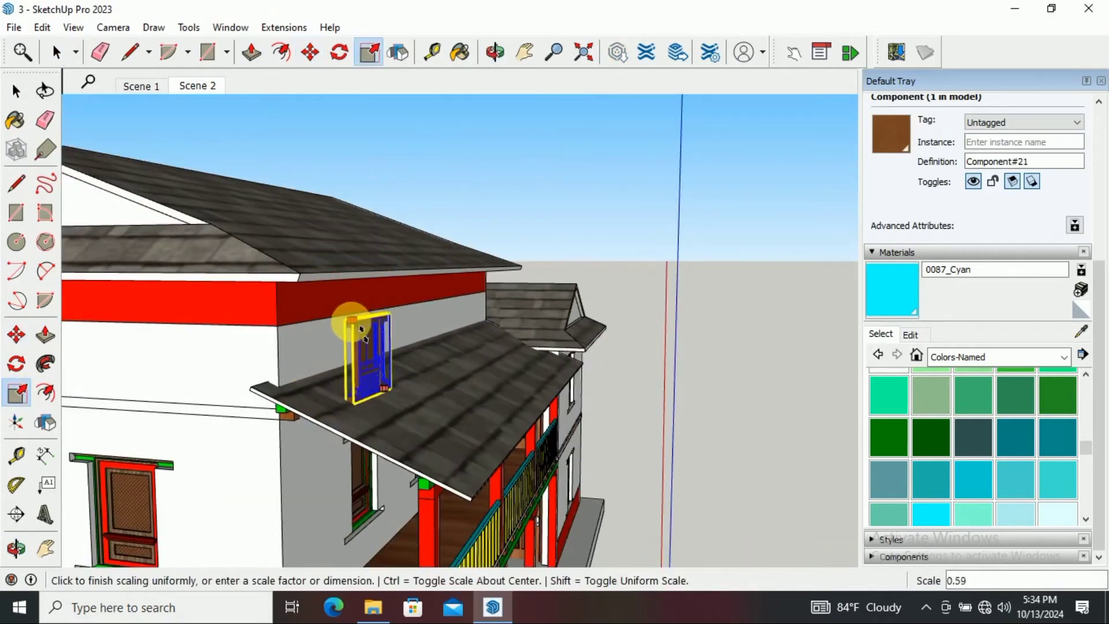
click(361, 328)
Move the scaled window onto the top-floor wall above the lower roof
key(m)
click(317, 202)
middle_drag(317, 202, 470, 347)
click(472, 411)
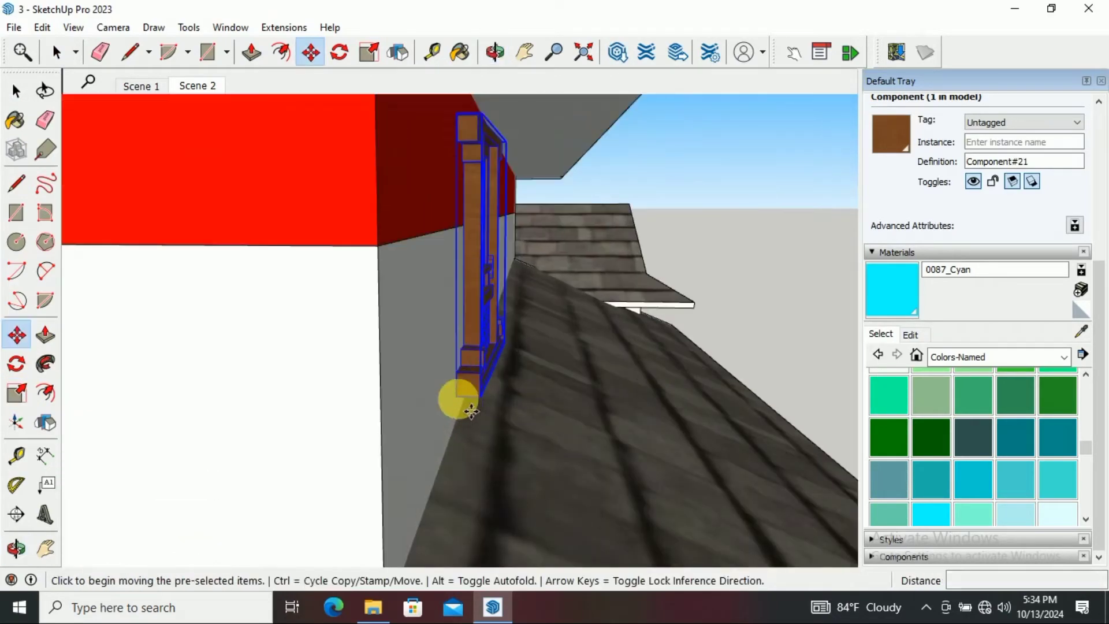
scroll(471, 412, down, 5)
mouse_move(471, 411)
middle_down()
mouse_move(358, 351)
mouse_move(379, 340)
middle_up()
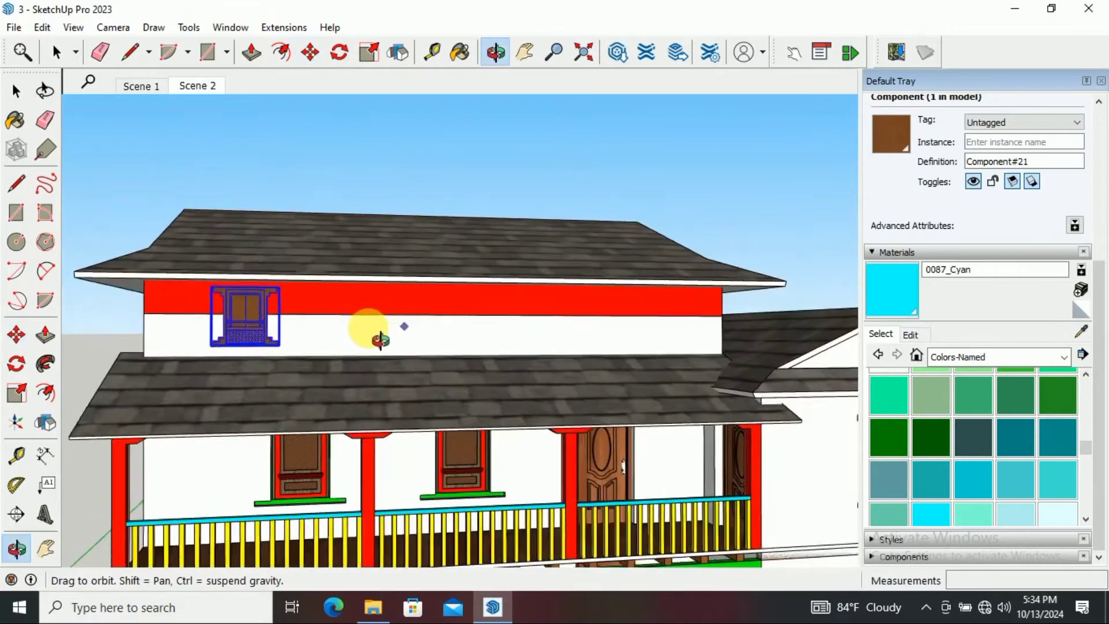
Copy the window several times along the top-floor wall
key(ctrl)
scroll(482, 354, up, 3)
scroll(272, 376, up, 3)
click(507, 372)
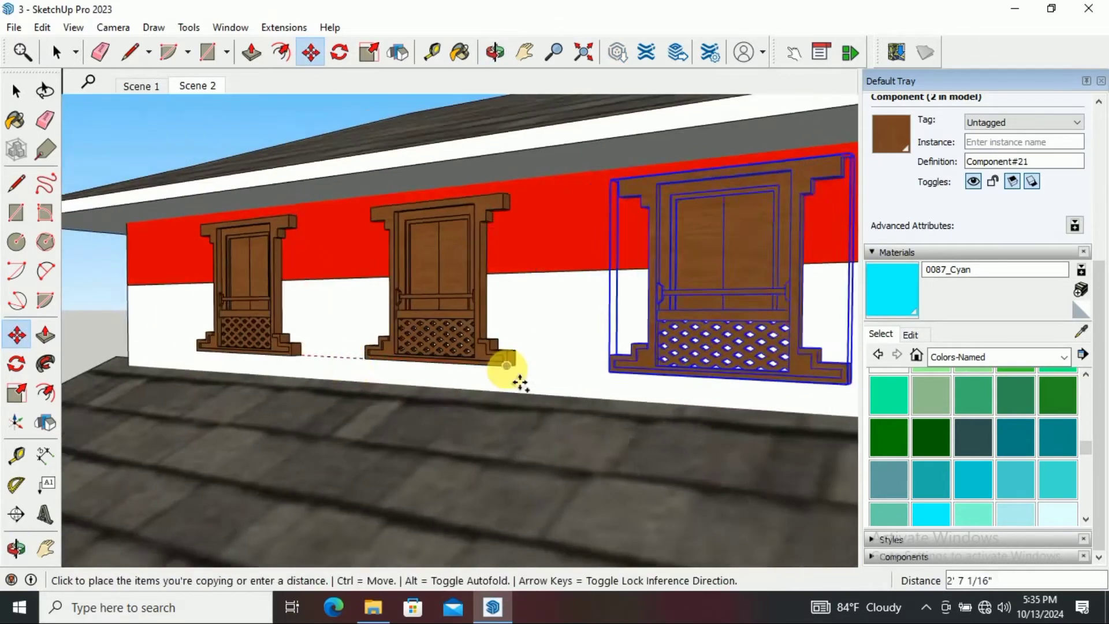
click(409, 359)
click(570, 370)
click(554, 353)
scroll(364, 346, down, 5)
scroll(458, 359, up, 5)
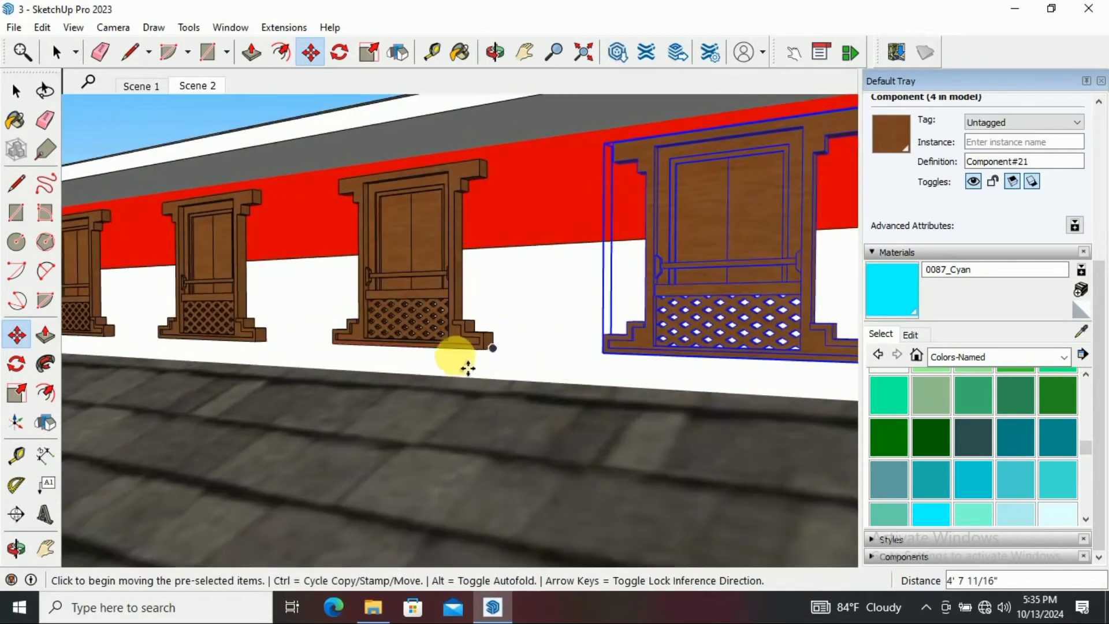
scroll(684, 378, down, 5)
Adjust the extra window copies on the wall and clear the selection
ctrl+click(427, 350)
key(m)
scroll(491, 359, up, 3)
scroll(498, 370, up, 2)
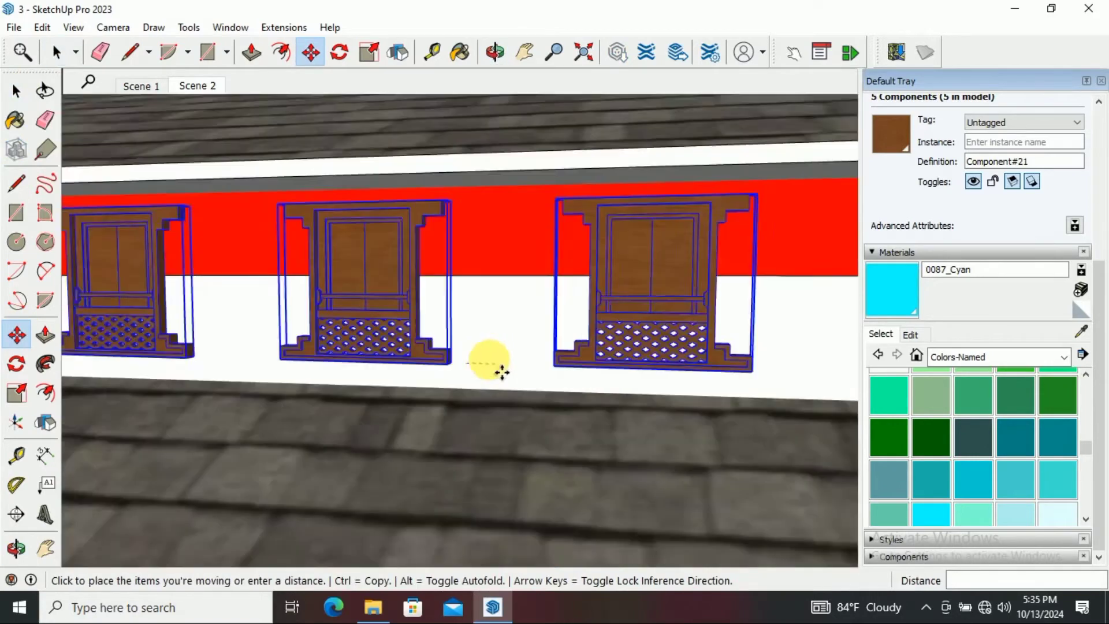
scroll(493, 359, down, 5)
click(14, 95)
scroll(206, 230, down, 5)
mouse_move(205, 231)
middle_down()
mouse_move(407, 254)
mouse_move(486, 251)
mouse_move(294, 222)
middle_up()
scroll(295, 223, up, 5)
Copy two upper-floor windows toward the side wall
click(387, 234)
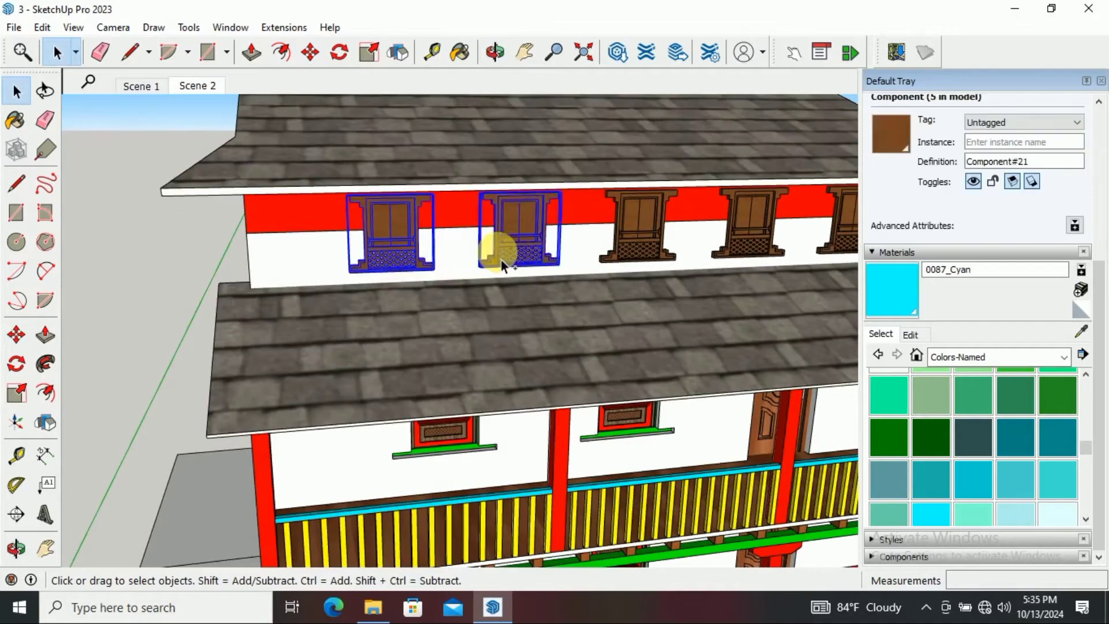
ctrl+click(494, 247)
key(m)
click(317, 277)
click(151, 306)
Try rotating the window copies, cancel, and place the copies again
key(q)
scroll(190, 292, up, 3)
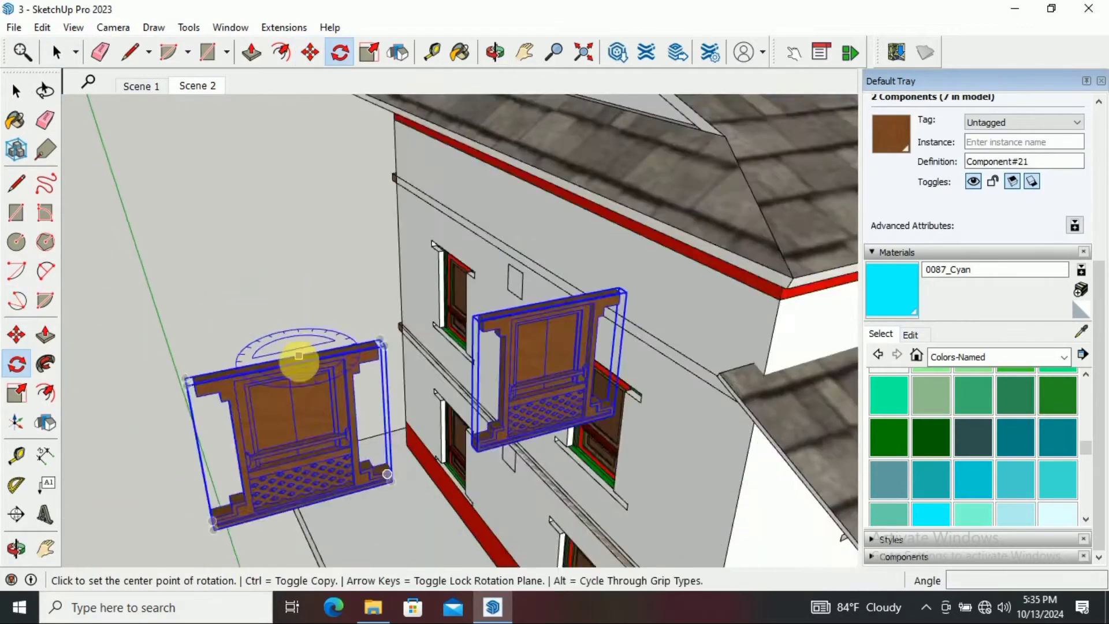
scroll(297, 359, up, 2)
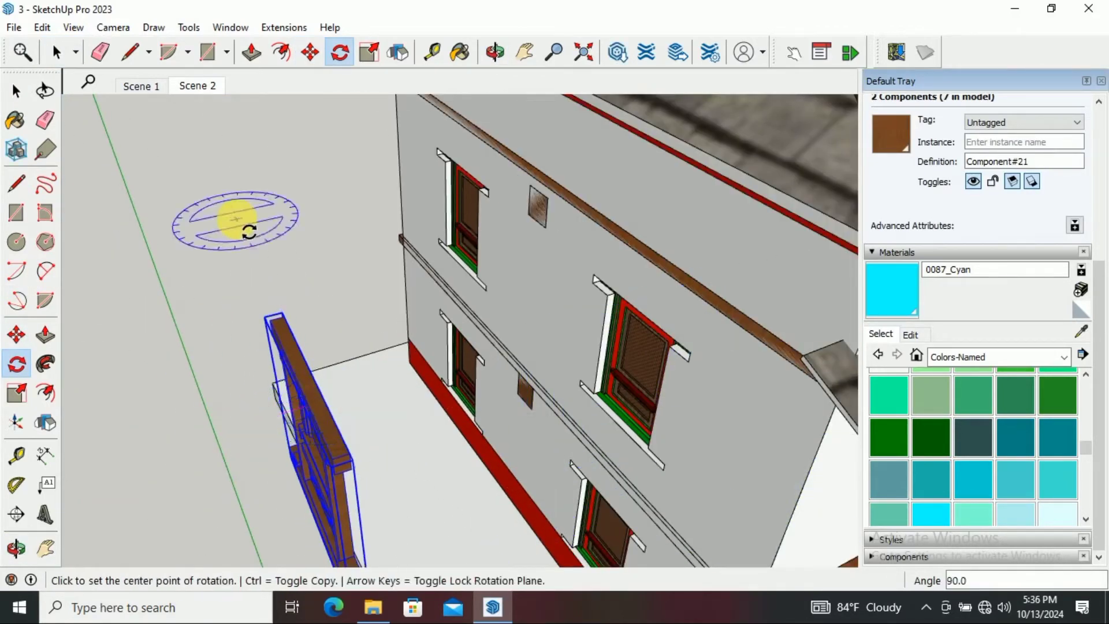
scroll(115, 297, down, 5)
key(m)
scroll(411, 311, up, 4)
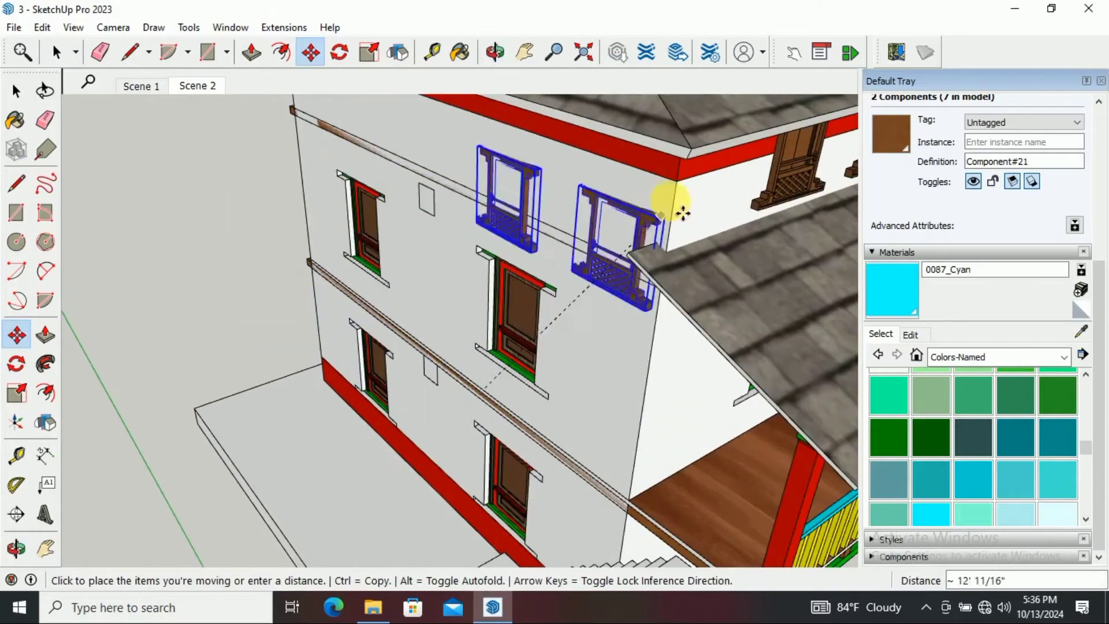
key(Escape)
middle_drag(641, 216, 195, 237)
key(space)
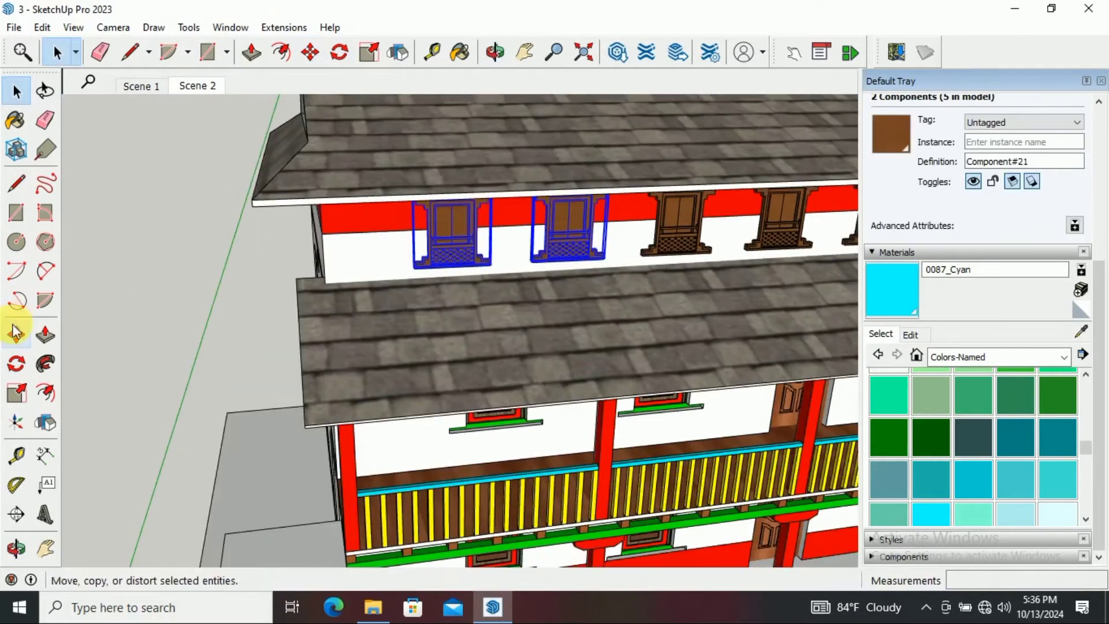
click(254, 275)
middle_drag(255, 275, 371, 280)
Rotate the copied windows 90° to face the side wall
key(q)
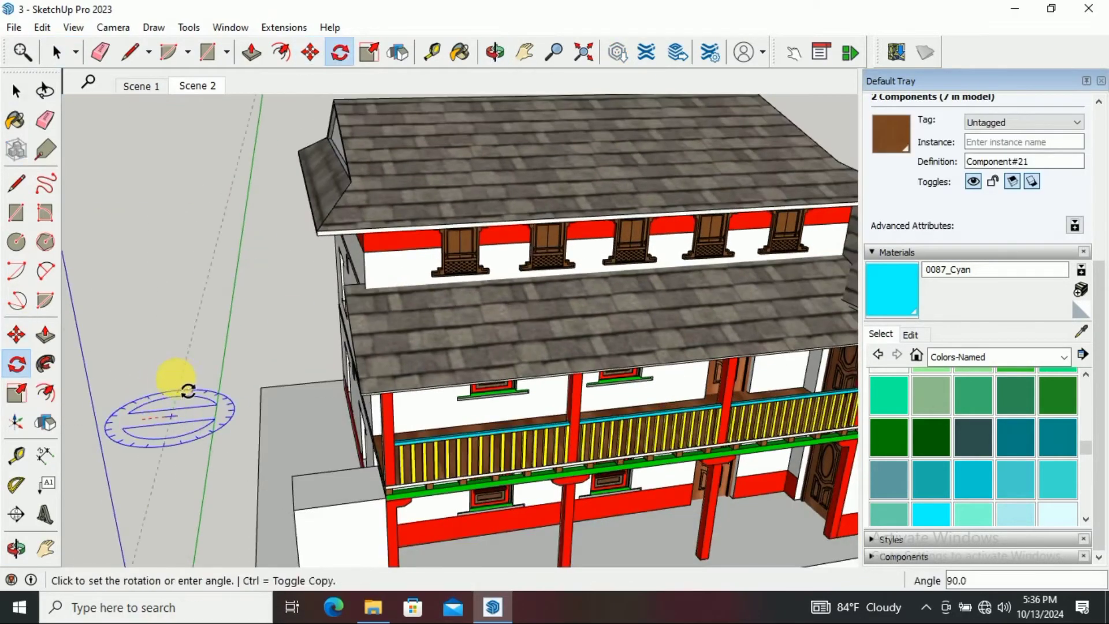
click(187, 391)
scroll(577, 367, down, 5)
key(m)
middle_drag(578, 367, 310, 325)
scroll(309, 325, up, 5)
click(315, 387)
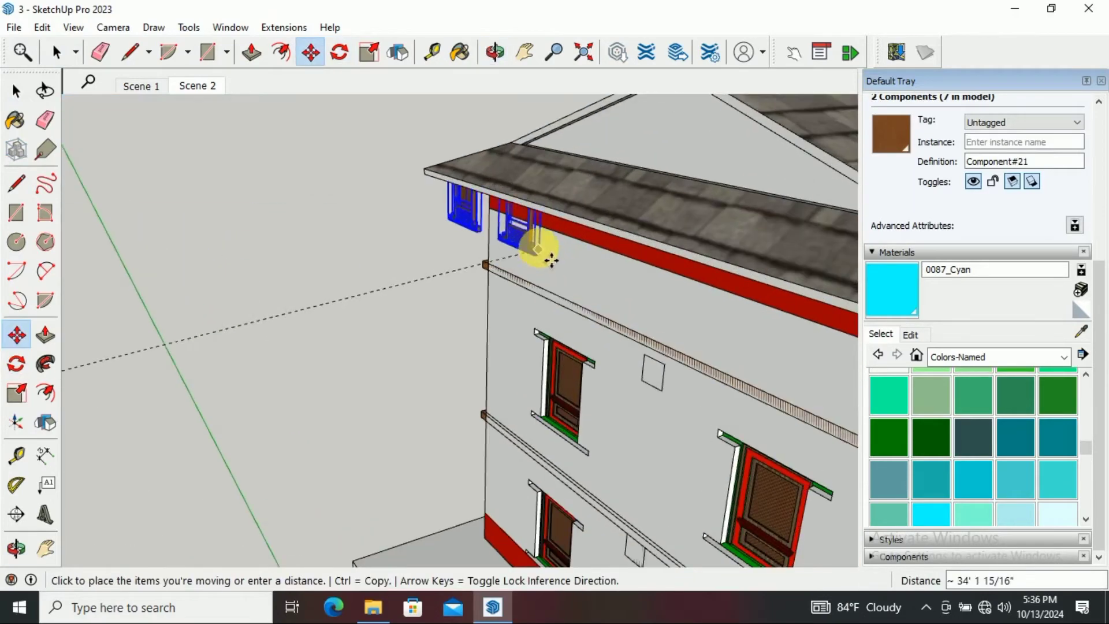
scroll(461, 312, down, 3)
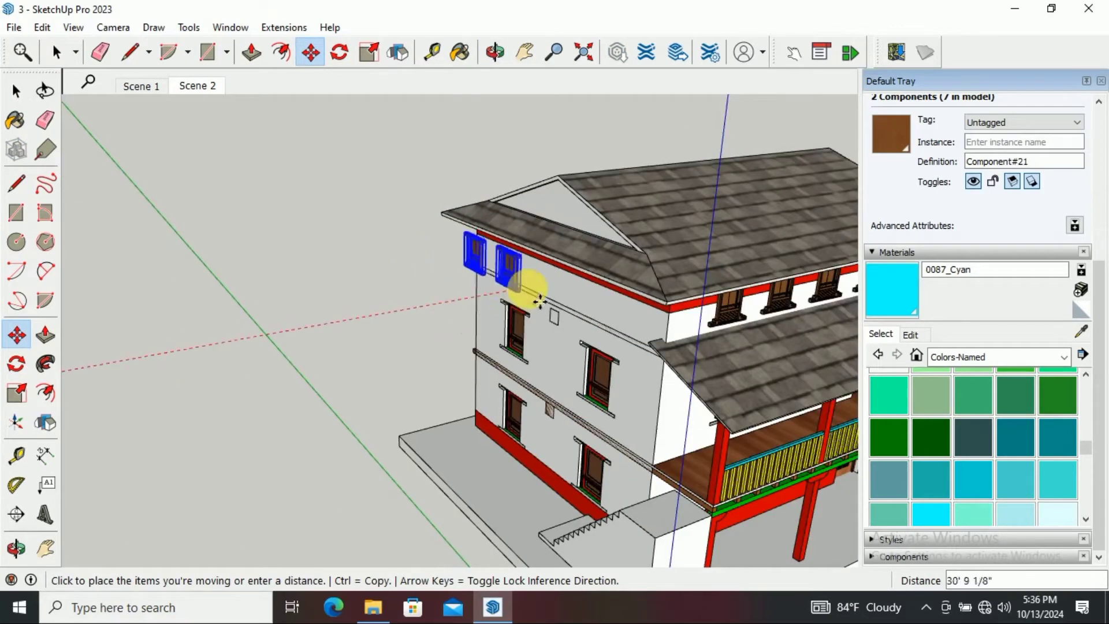
Place a window copy on the side wall's upper red band
middle_drag(552, 263, 544, 358)
scroll(545, 358, up, 5)
scroll(559, 314, up, 4)
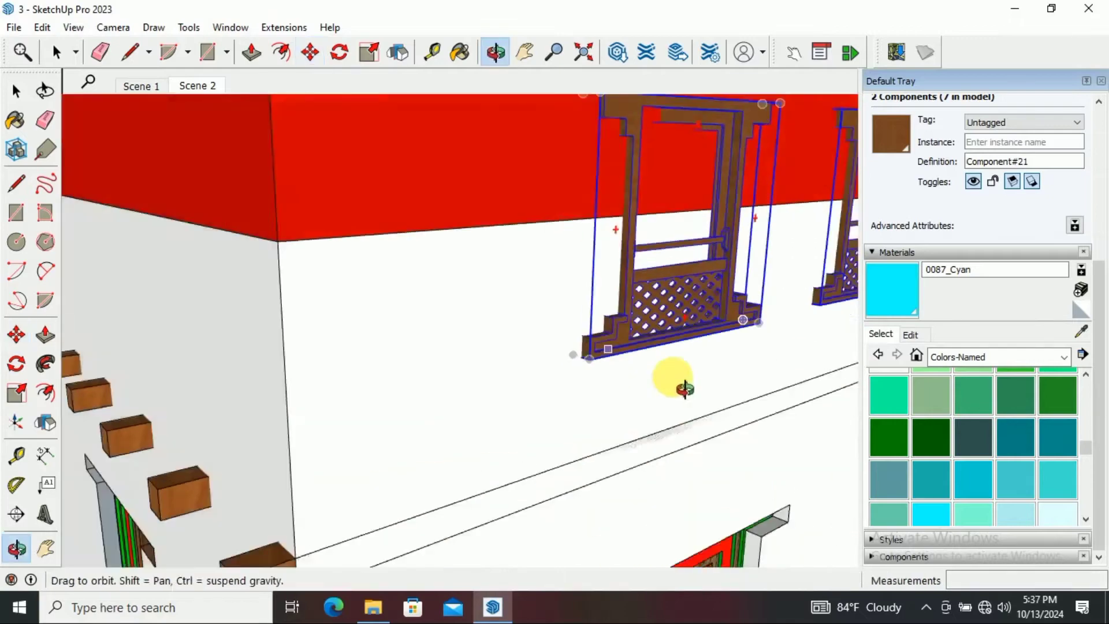
scroll(673, 379, up, 3)
scroll(483, 404, down, 5)
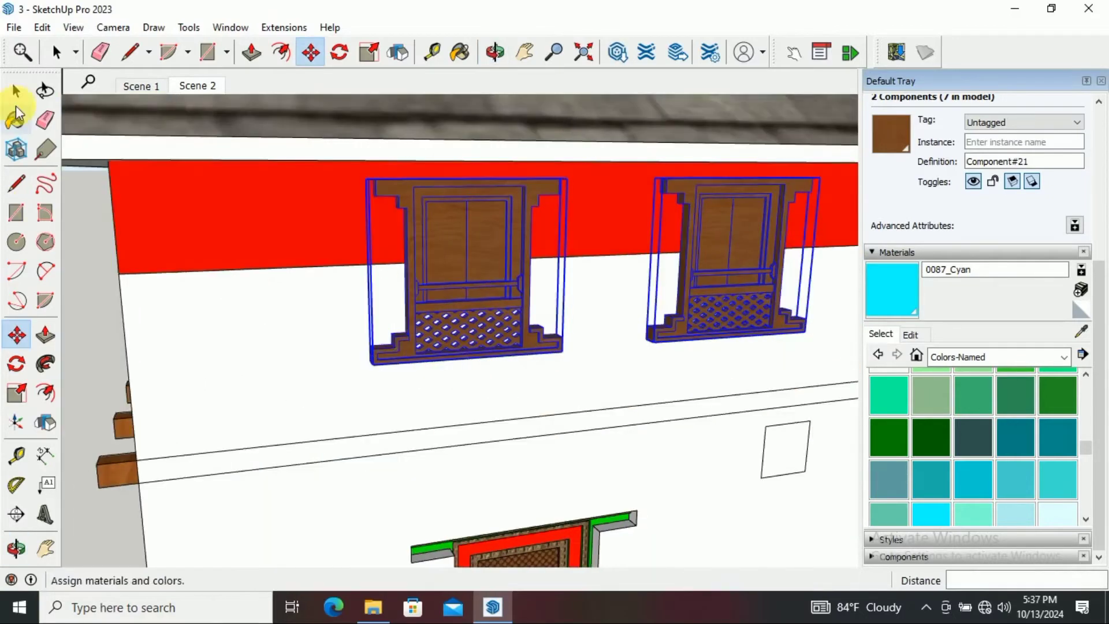
ctrl+click(594, 361)
scroll(297, 358, down, 2)
scroll(513, 358, down, 2)
Select all three side-wall windows to align them, then cancel the move
click(535, 362)
scroll(535, 362, down, 2)
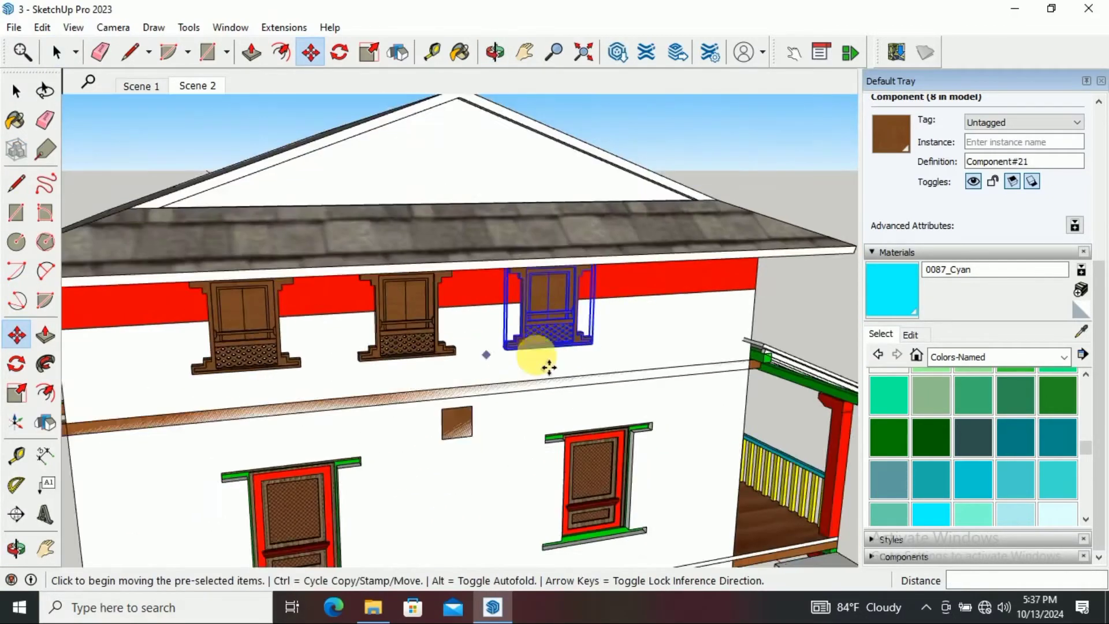
scroll(118, 162, down, 2)
ctrl+click(219, 322)
key(m)
scroll(305, 345, up, 2)
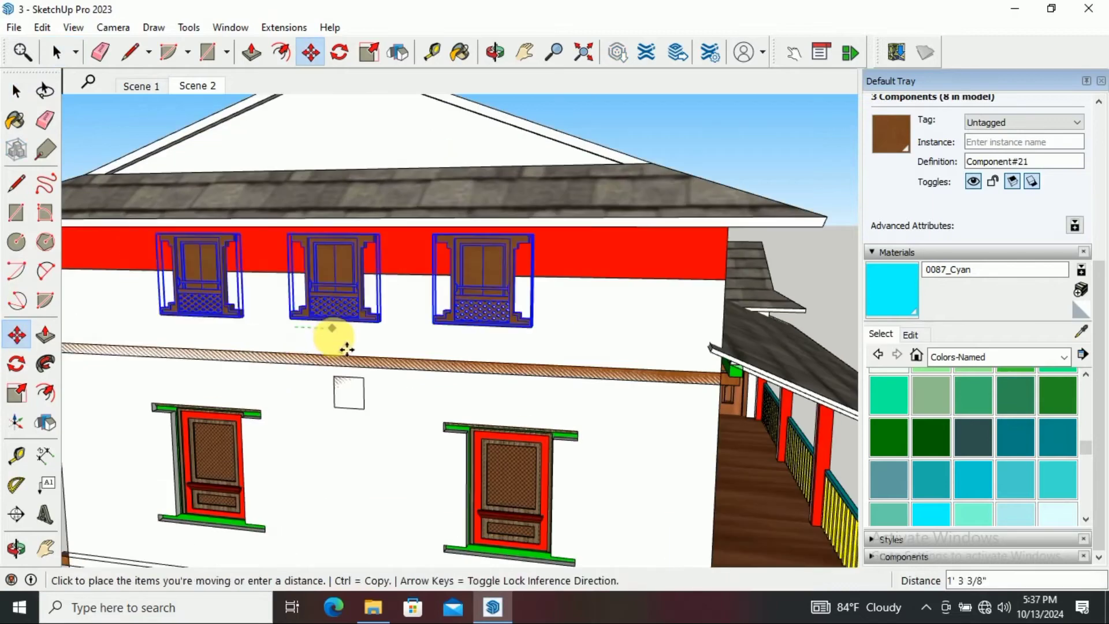
scroll(706, 321, down, 3)
key(space)
scroll(198, 168, down, 2)
middle_drag(198, 168, 354, 322)
Draw a line along a front stair step
scroll(374, 354, up, 4)
key(l)
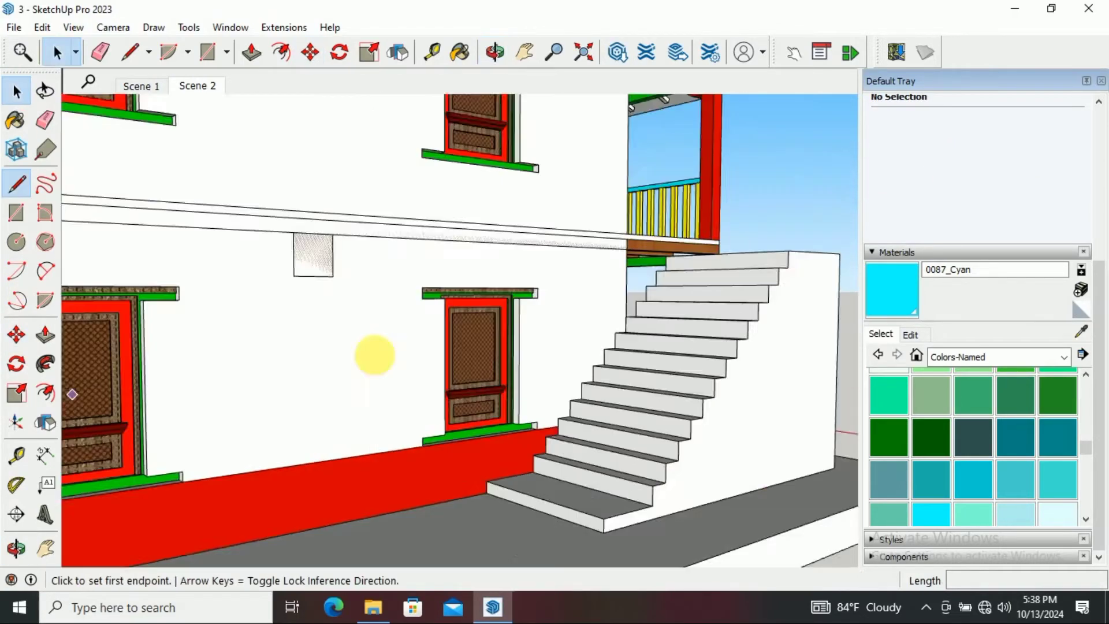
scroll(569, 426, up, 3)
click(26, 179)
click(563, 423)
scroll(594, 436, down, 3)
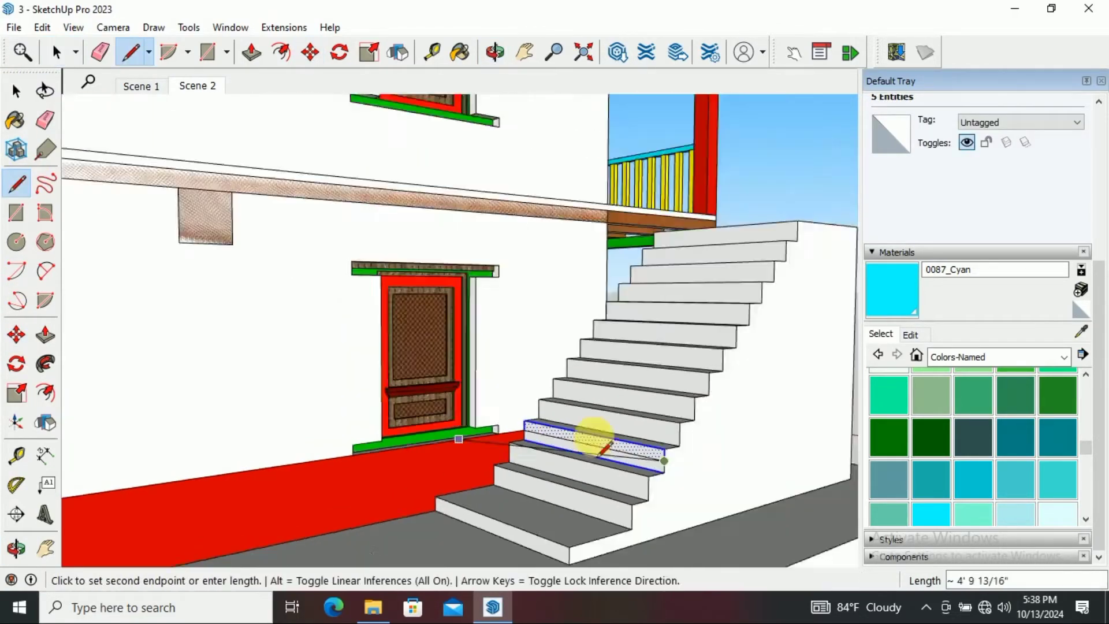
middle_drag(594, 435, 681, 504)
scroll(348, 491, up, 4)
scroll(349, 491, down, 3)
Paint a stair riser with the 0020_Red material
scroll(990, 445, down, 3)
click(1057, 417)
middle_drag(604, 458, 606, 456)
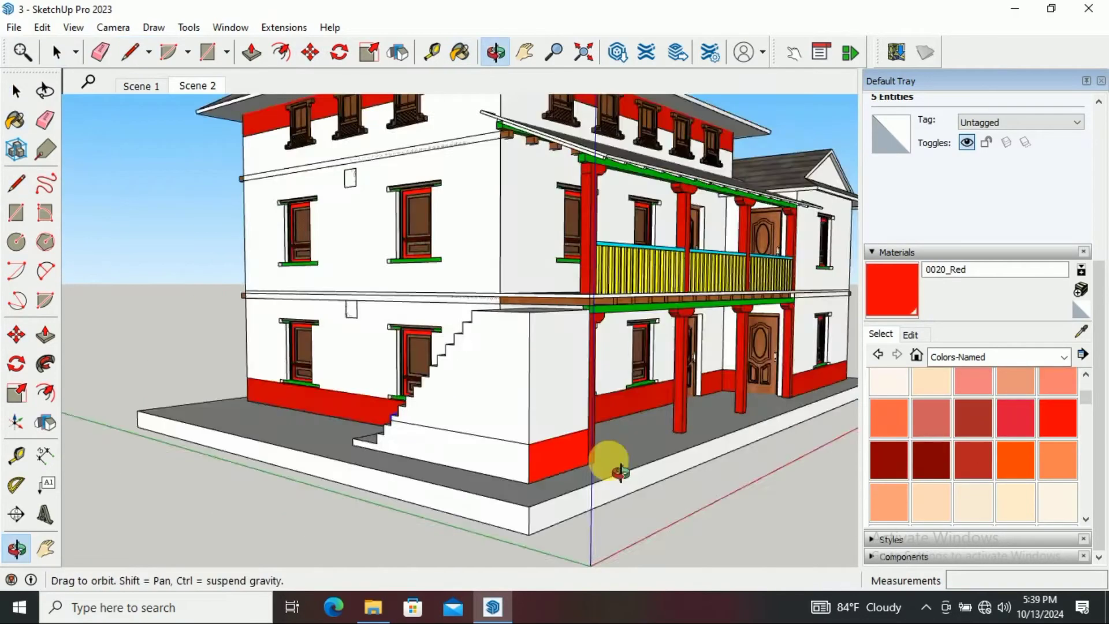
key(b)
click(684, 388)
scroll(685, 388, down, 5)
key(space)
scroll(461, 401, down, 3)
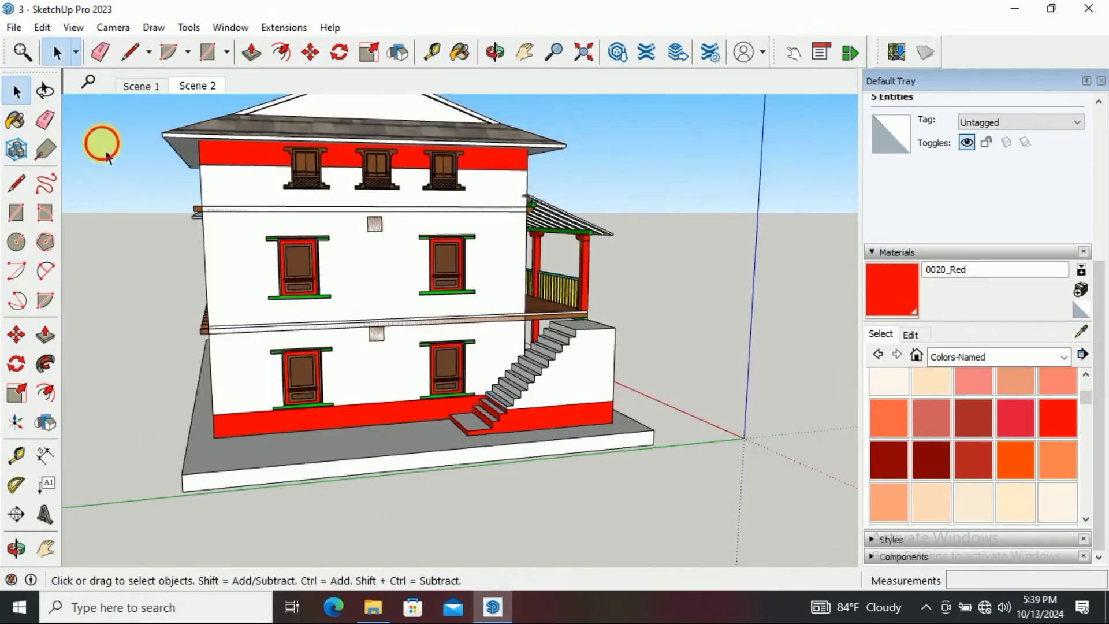
Orbit around the house to view its front, left-front and rear-left sides
key(o)
mouse_move(495, 396)
mouse_down()
mouse_move(652, 436)
mouse_move(785, 441)
mouse_move(477, 260)
mouse_move(250, 275)
mouse_move(331, 298)
mouse_move(302, 310)
mouse_move(569, 235)
mouse_up()
key(space)
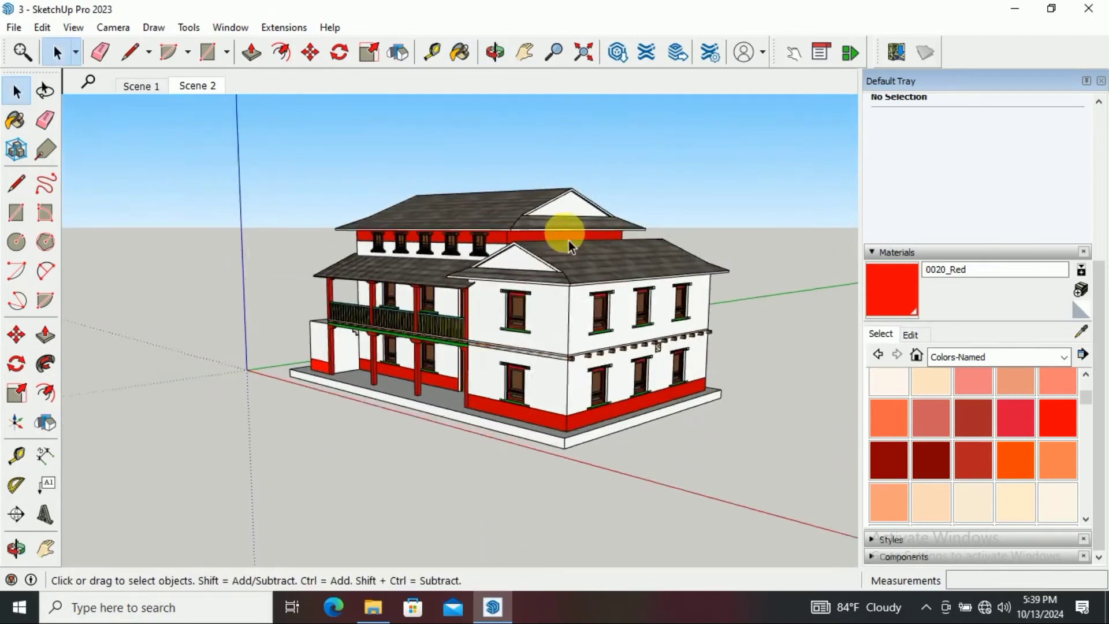
scroll(570, 235, up, 3)
middle_drag(516, 417, 570, 387)
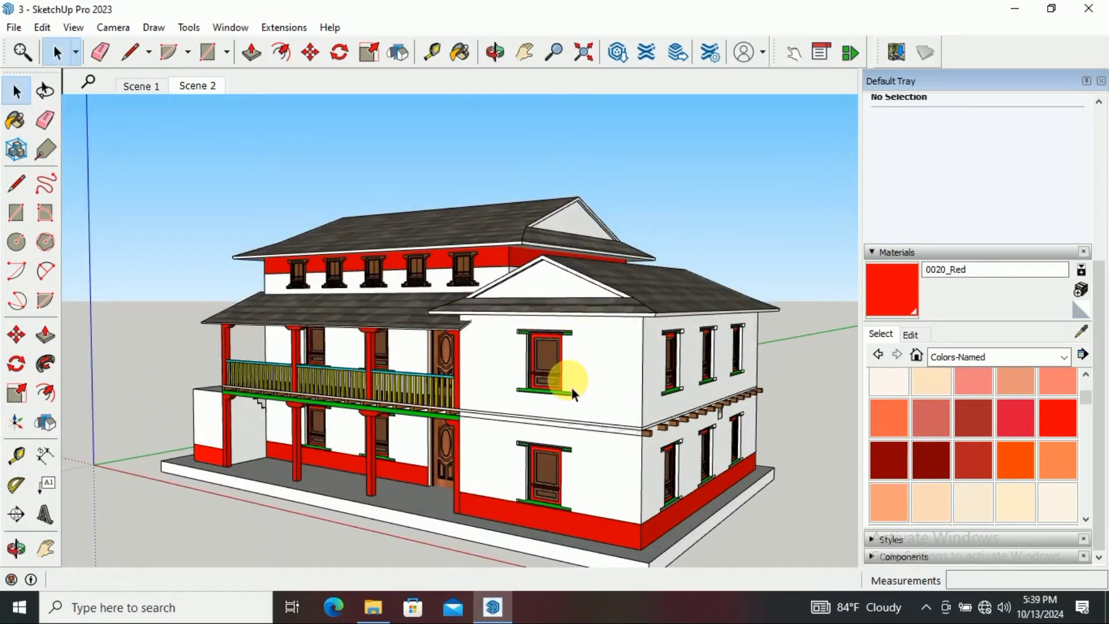
mouse_move(537, 283)
middle_down()
mouse_move(507, 347)
mouse_move(262, 372)
middle_up()
mouse_move(265, 372)
mouse_down()
mouse_move(639, 367)
mouse_move(698, 386)
mouse_move(740, 248)
mouse_move(589, 270)
mouse_up()
key(space)
Ctrl+Move a copy of a carved window from the upper wall
scroll(500, 284, up, 5)
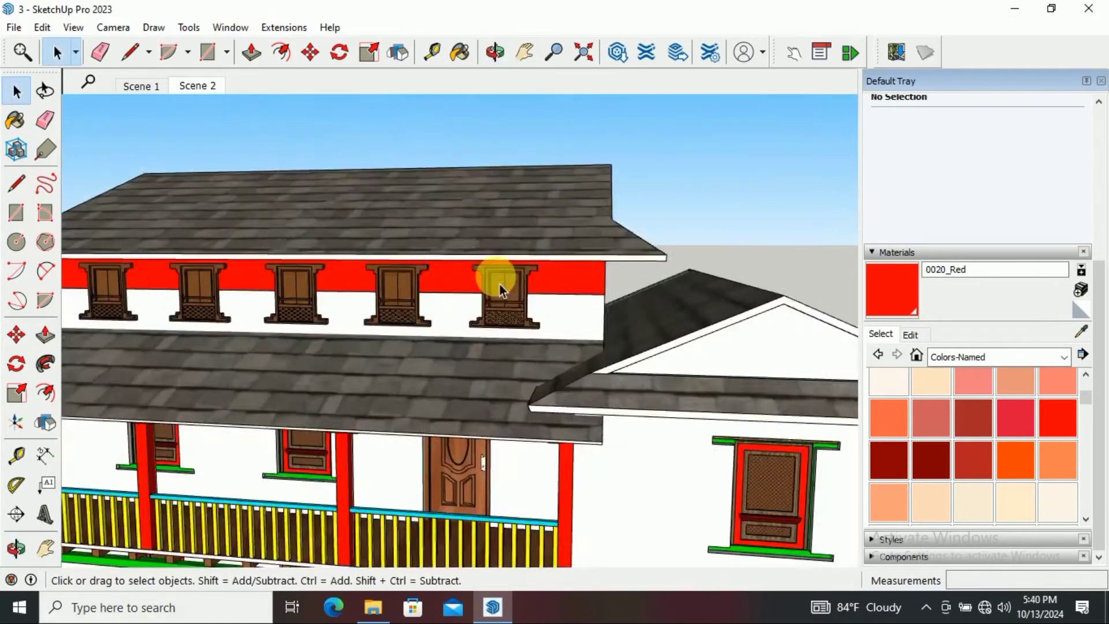
scroll(502, 300, up, 2)
click(512, 306)
click(16, 335)
click(508, 338)
key(ctrl)
scroll(496, 352, down, 5)
scroll(457, 371, down, 2)
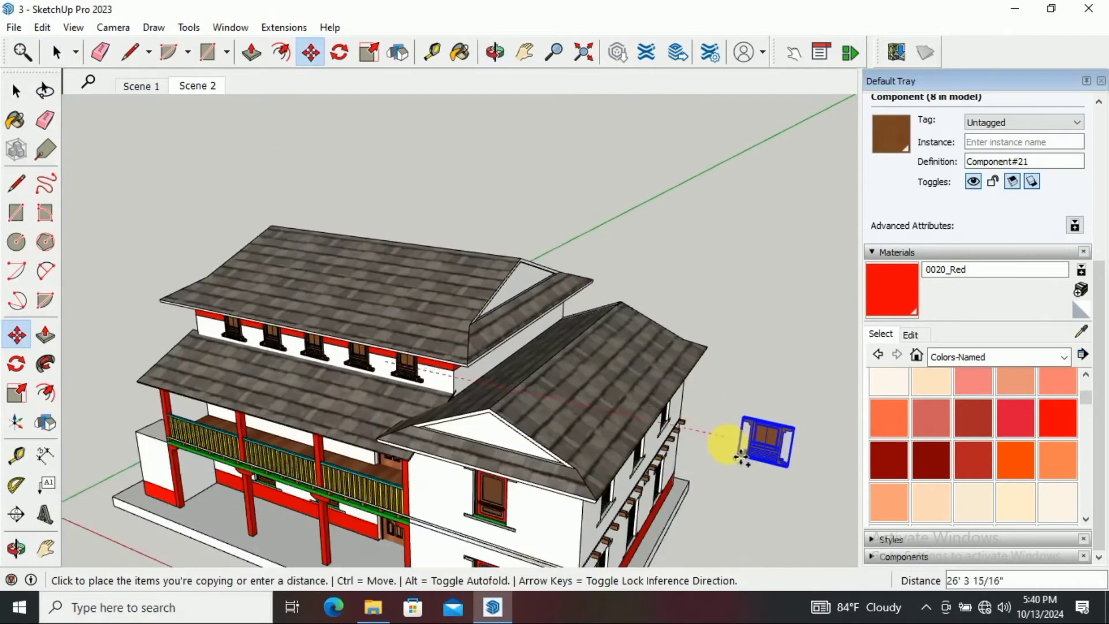
scroll(765, 442, up, 3)
scroll(770, 317, up, 3)
Scale the window copy down uniformly
click(732, 453)
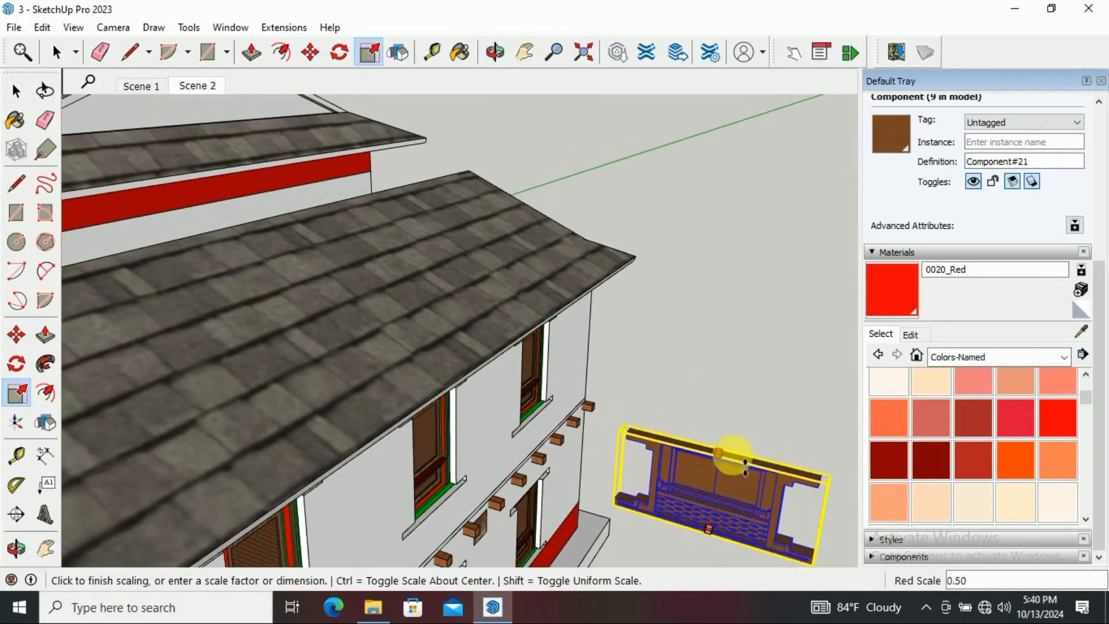
click(725, 462)
middle_drag(725, 462, 748, 482)
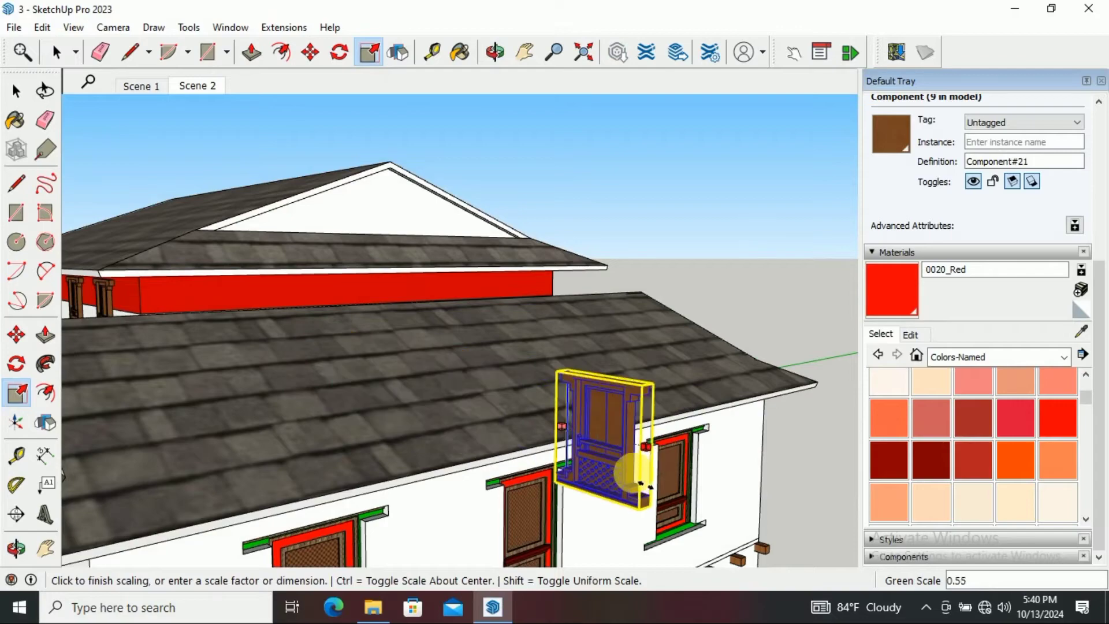
mouse_move(641, 482)
middle_down()
mouse_move(684, 433)
mouse_move(462, 479)
middle_up()
Move the shrunken window copy onto the white gable
click(16, 334)
click(662, 441)
scroll(495, 458, up, 5)
scroll(495, 458, up, 2)
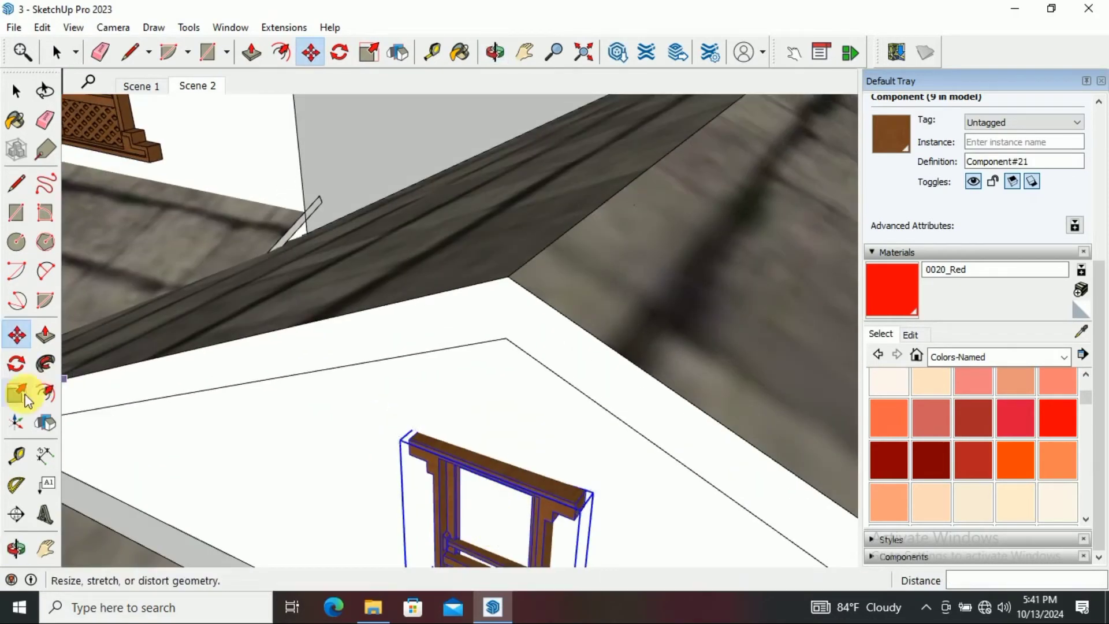
Rotate the window copy upright on the gable
click(16, 364)
scroll(600, 502, up, 5)
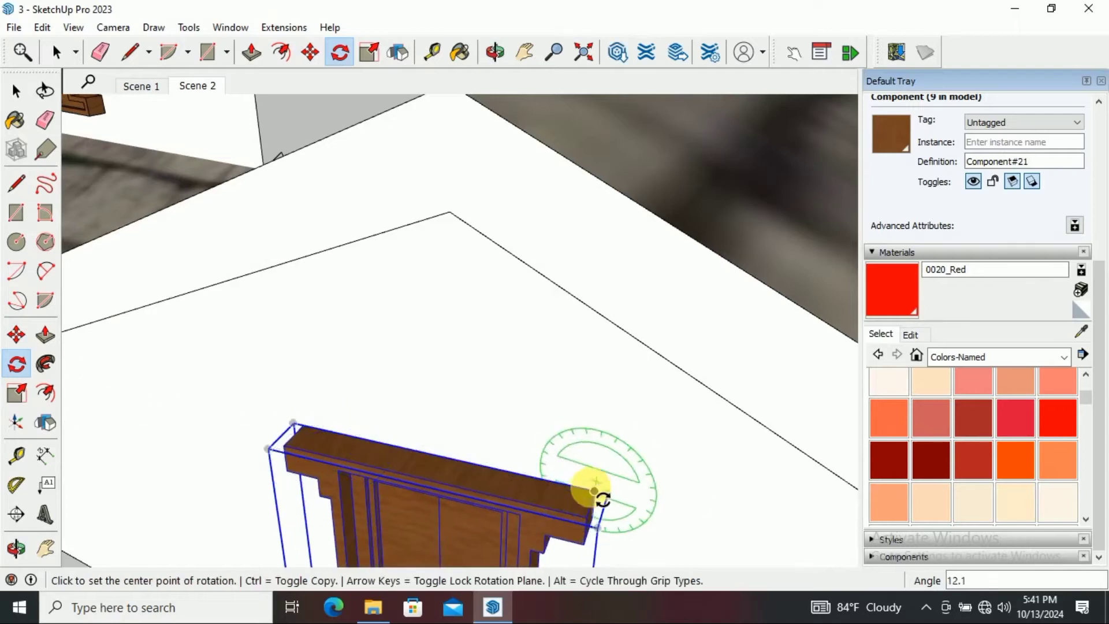
click(330, 408)
middle_drag(330, 408, 403, 371)
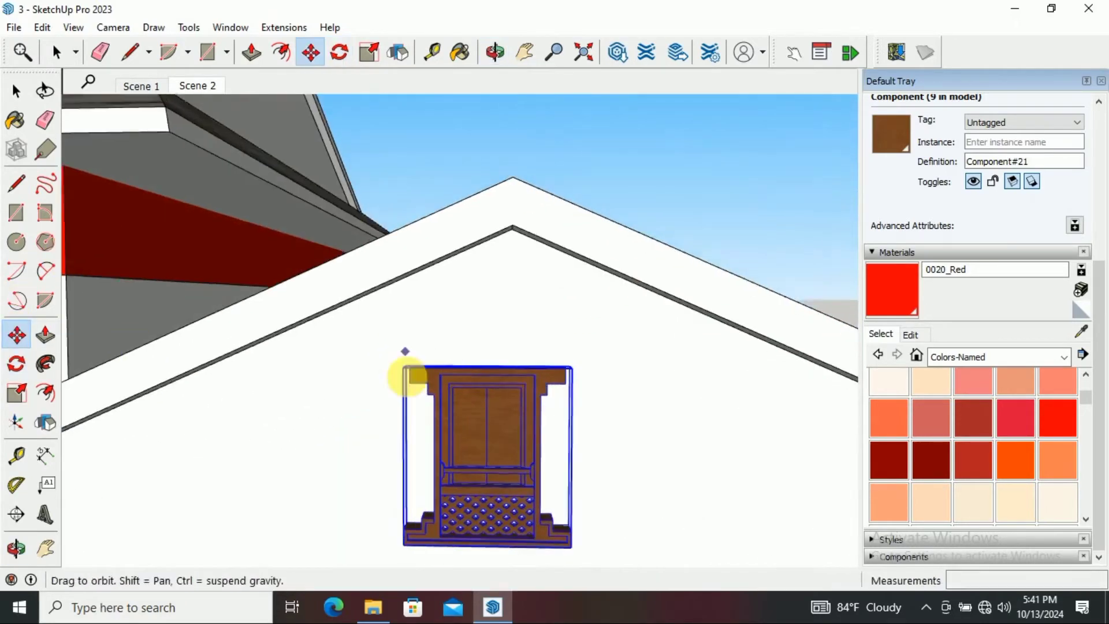
Pick up the gable window and orbit to check it from the front
key(m)
scroll(495, 348, up, 3)
click(532, 357)
middle_drag(531, 356, 546, 377)
scroll(545, 377, down, 3)
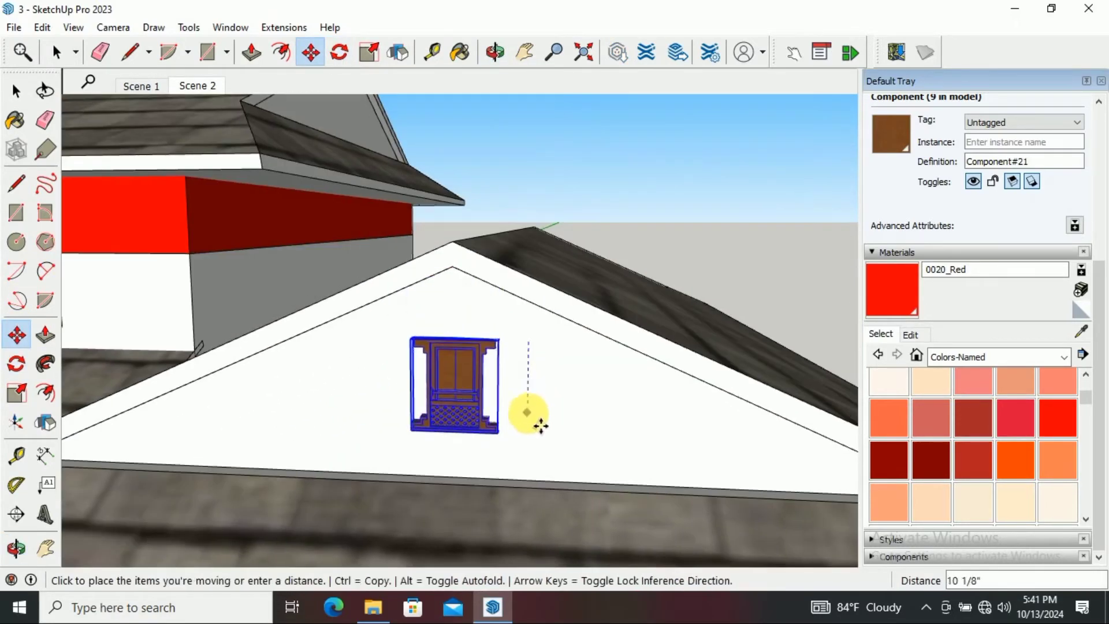
scroll(541, 426, down, 3)
middle_drag(541, 426, 461, 388)
middle_drag(543, 120, 648, 276)
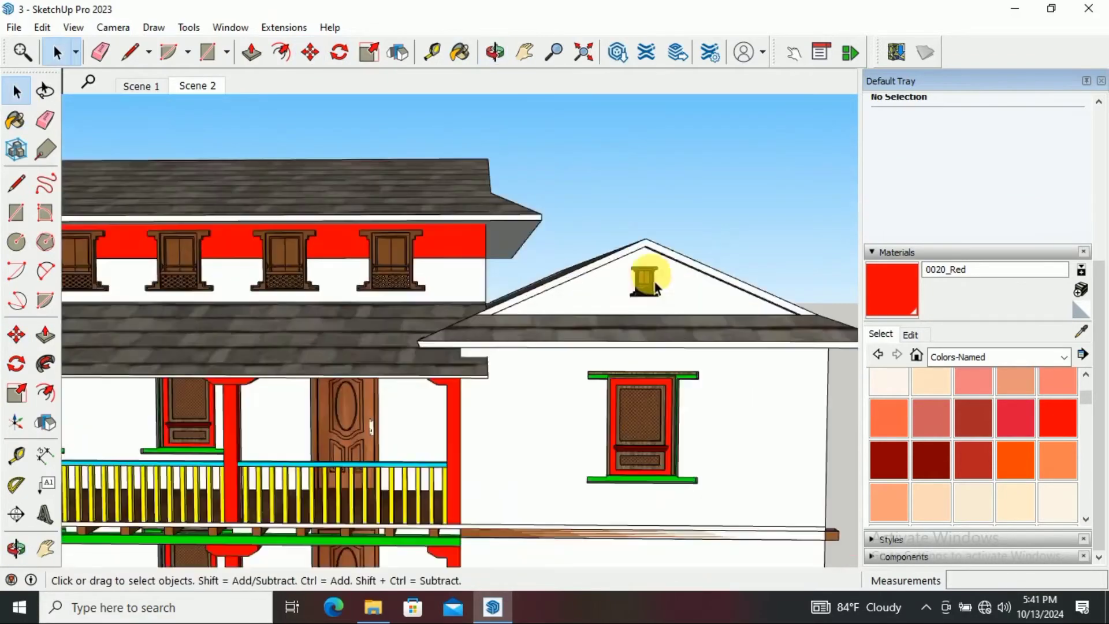
Position the gable window high near the gable apex
scroll(649, 276, up, 5)
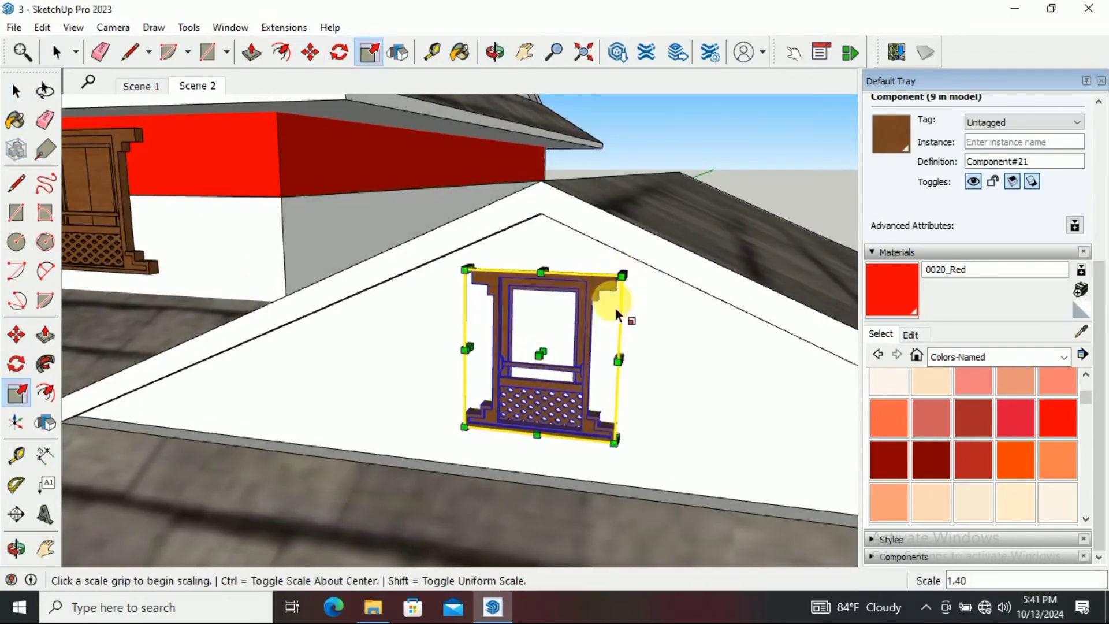
scroll(616, 313, down, 2)
click(16, 335)
scroll(541, 492, up, 3)
mouse_move(404, 462)
middle_down()
mouse_move(542, 493)
mouse_move(574, 306)
middle_up()
scroll(541, 488, down, 3)
scroll(643, 198, up, 2)
scroll(652, 218, up, 3)
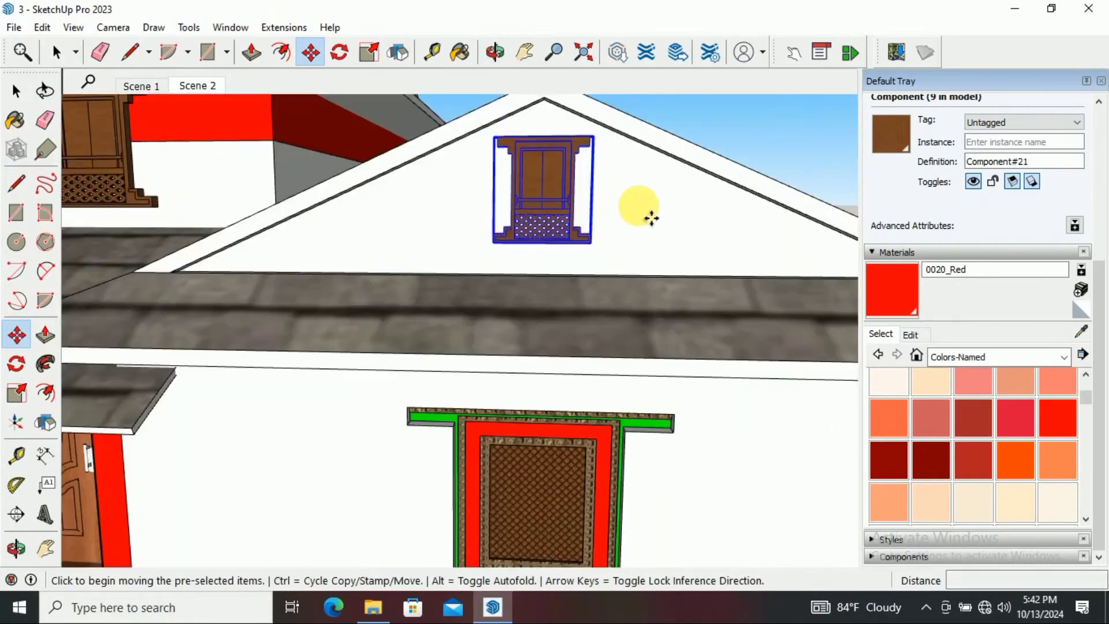
click(651, 218)
key(Escape)
scroll(587, 223, down, 3)
middle_drag(587, 222, 587, 223)
Ctrl+Move a copy of the gable window onto the lower roof gable
scroll(587, 223, up, 4)
key(space)
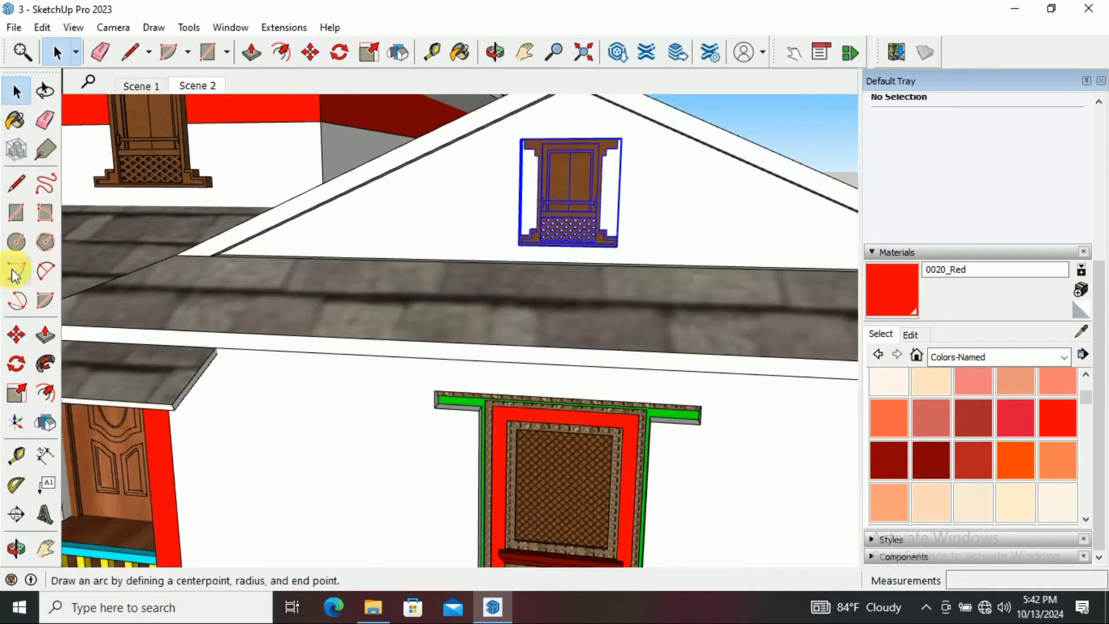
click(16, 335)
key(ctrl)
click(670, 306)
middle_drag(544, 416, 297, 401)
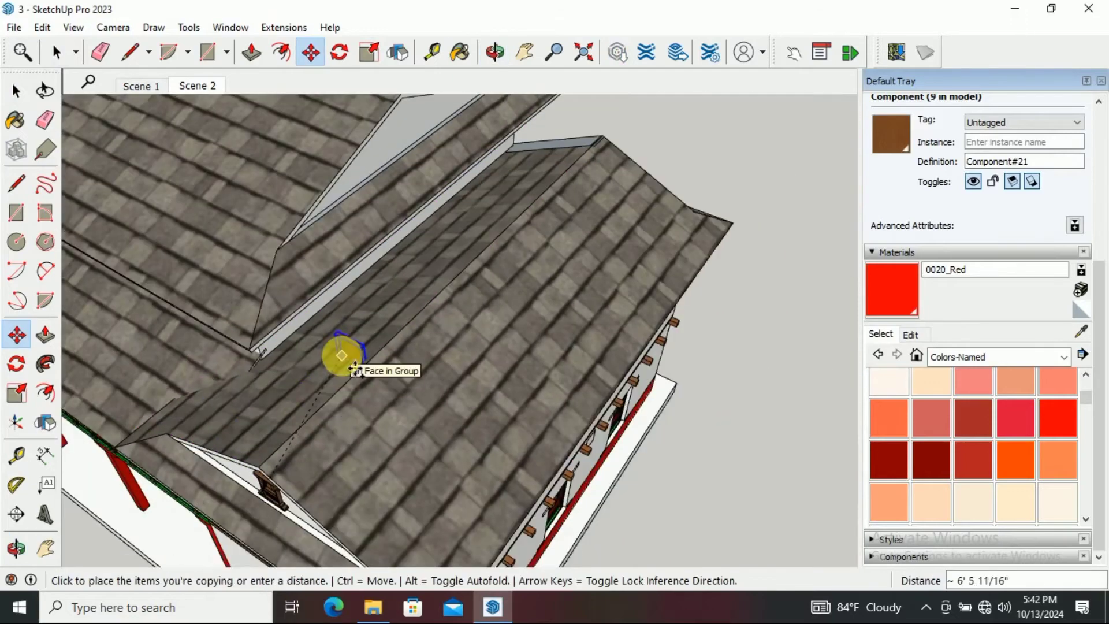
scroll(447, 338, up, 3)
click(421, 249)
Rotate the copy twice so it stands upright on that gable
key(q)
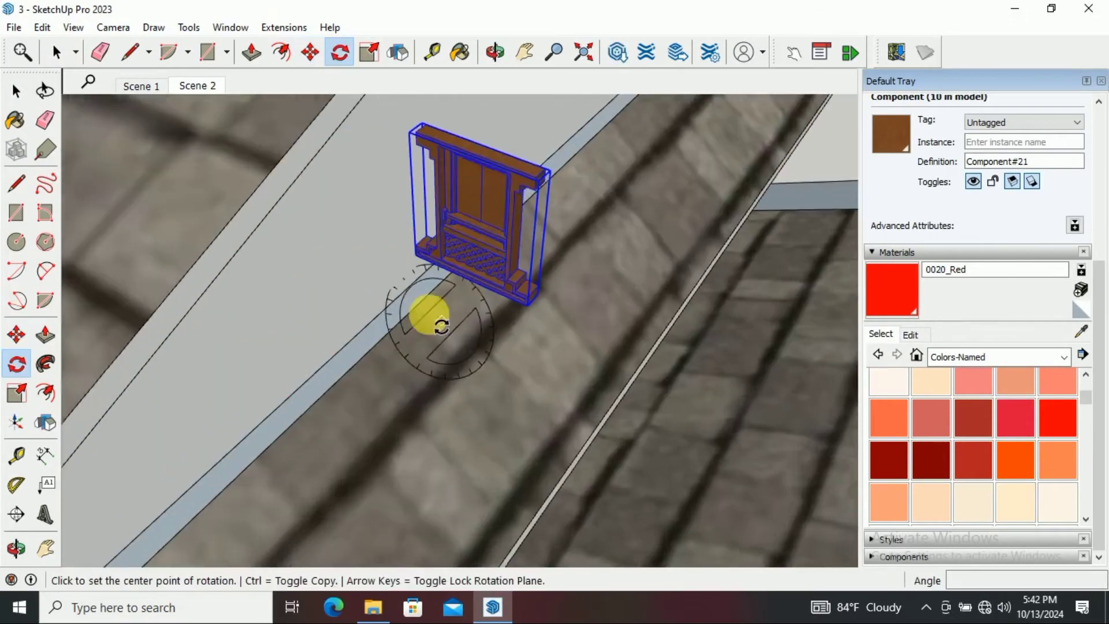
scroll(433, 317, up, 2)
click(403, 286)
click(451, 301)
scroll(388, 279, down, 3)
middle_drag(388, 280, 465, 223)
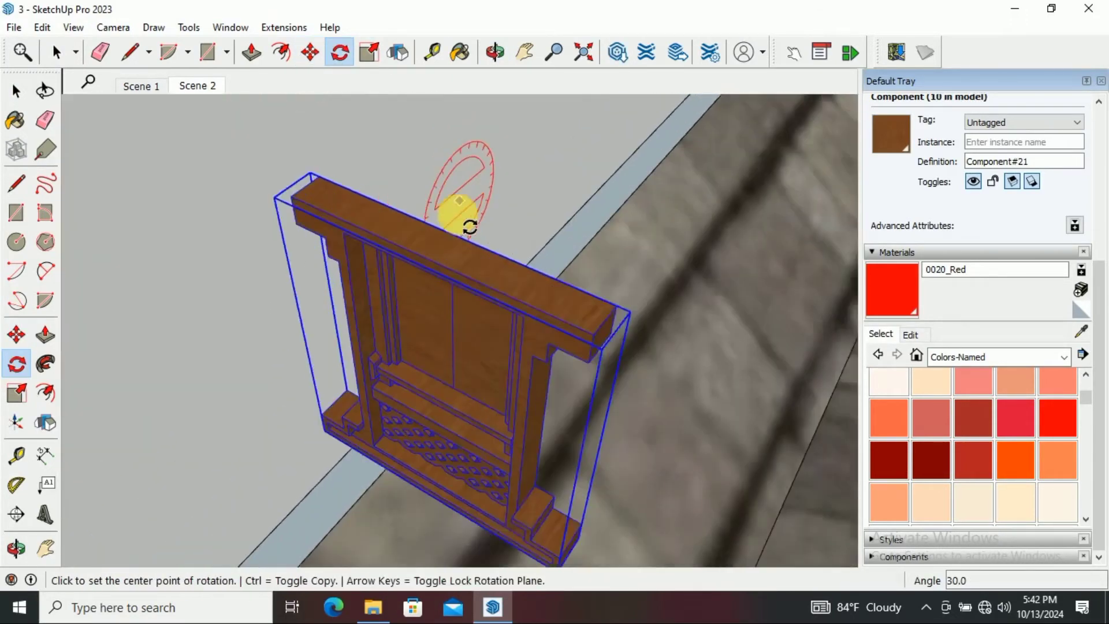
click(445, 248)
click(173, 254)
Move the upright copy so it sits centred near the gable apex
click(16, 335)
click(454, 317)
scroll(421, 136, up, 2)
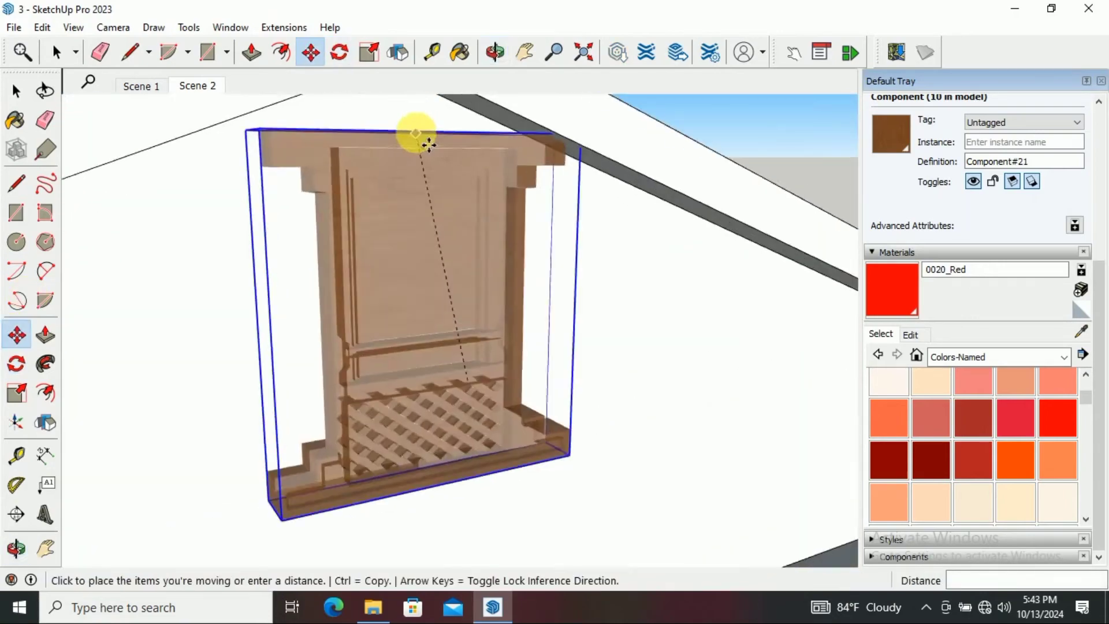
click(396, 153)
scroll(396, 153, down, 3)
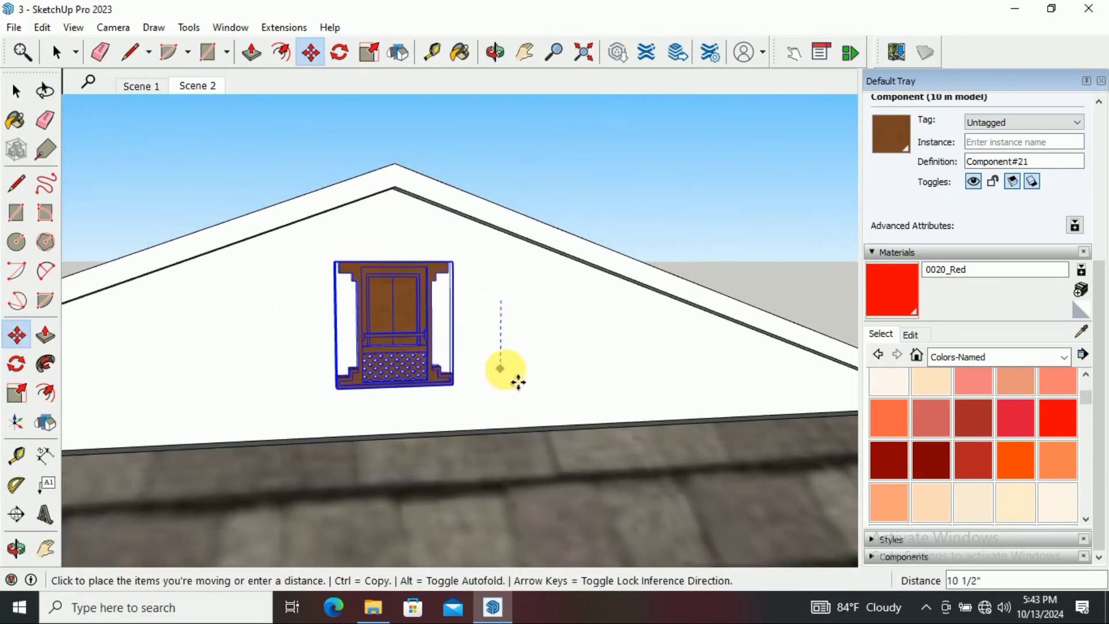
click(518, 381)
scroll(601, 239, down, 5)
key(space)
click(248, 113)
Ctrl+Move another copy of the gable window onto the other gable
mouse_move(248, 113)
middle_down()
mouse_move(657, 247)
mouse_move(579, 275)
middle_up()
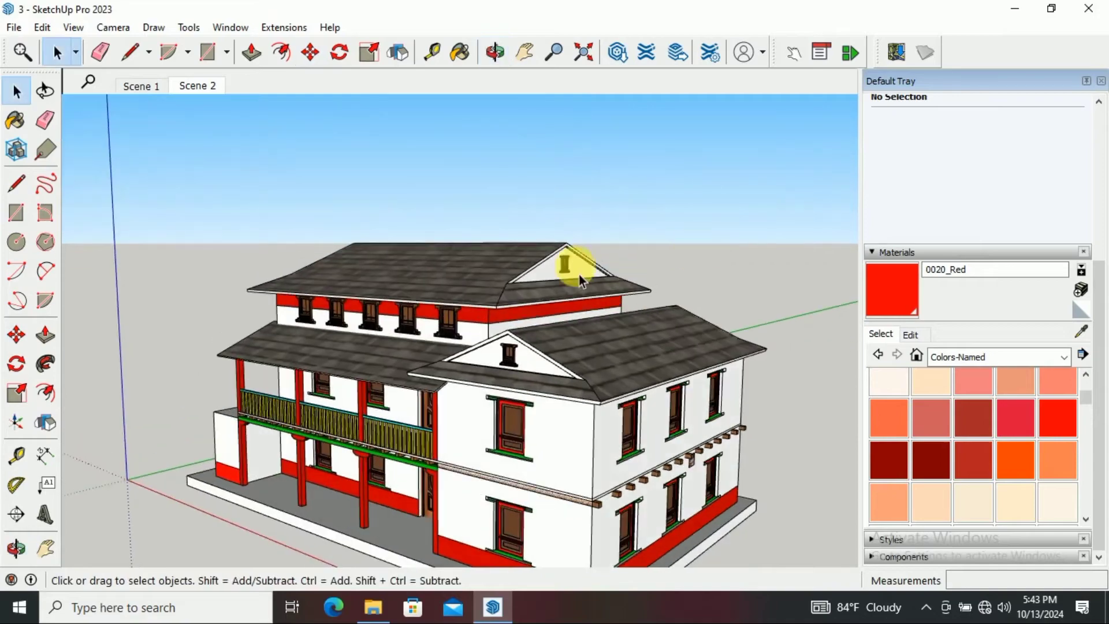
scroll(579, 275, up, 3)
click(574, 279)
key(m)
scroll(559, 302, up, 2)
scroll(559, 302, up, 2)
click(560, 306)
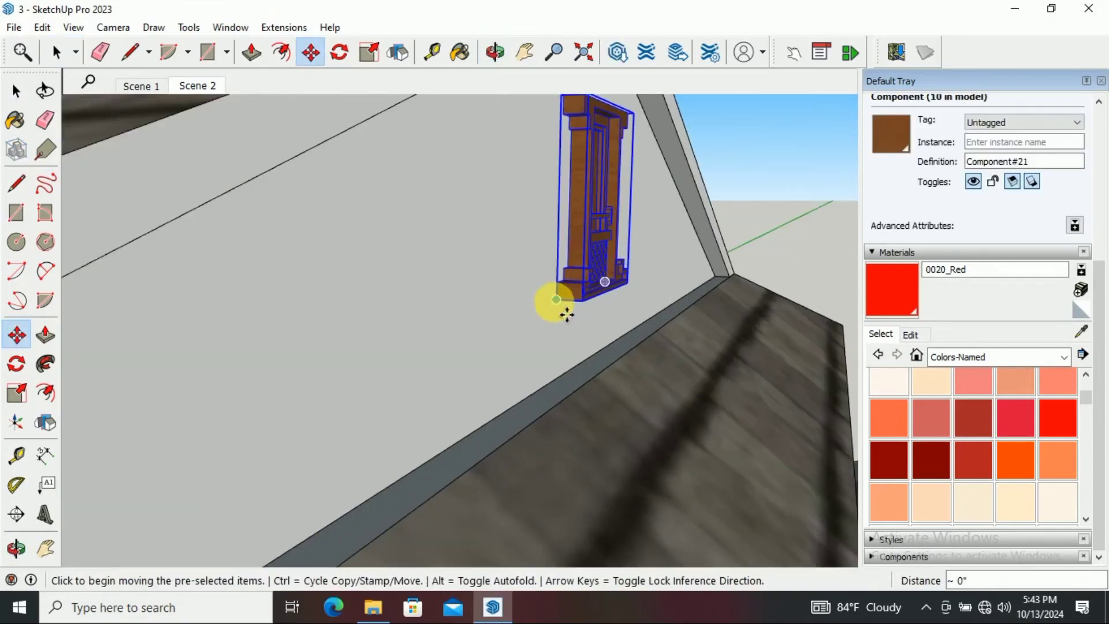
click(567, 315)
scroll(567, 315, down, 4)
key(ctrl)
scroll(348, 345, up, 4)
click(373, 358)
Turn the second copy 180° and settle it onto its gable
key(q)
scroll(381, 404, up, 3)
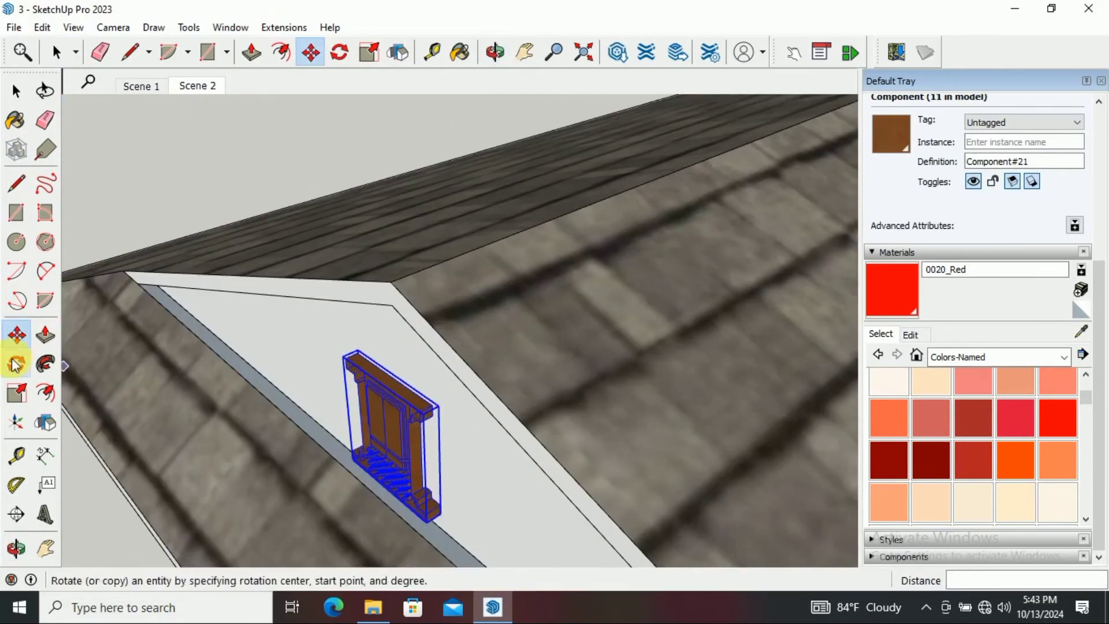
scroll(424, 400, up, 3)
click(339, 352)
key(m)
scroll(430, 394, up, 1)
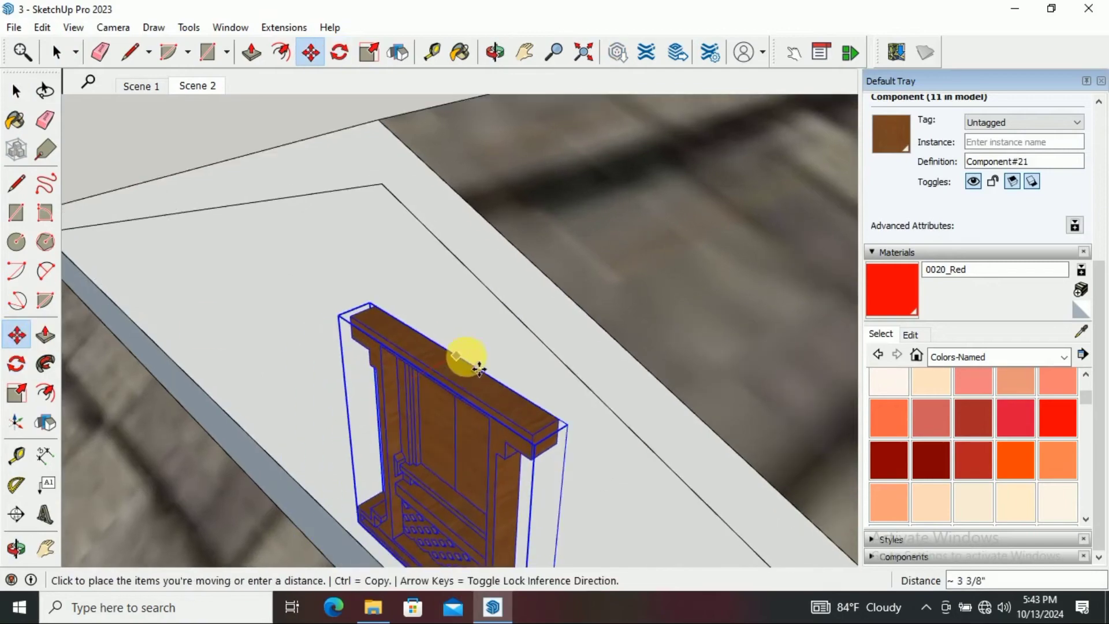
click(478, 368)
scroll(366, 230, down, 5)
key(space)
scroll(116, 123, down, 5)
click(116, 124)
Open the base slab group and push/pull its side face
scroll(468, 305, down, 1)
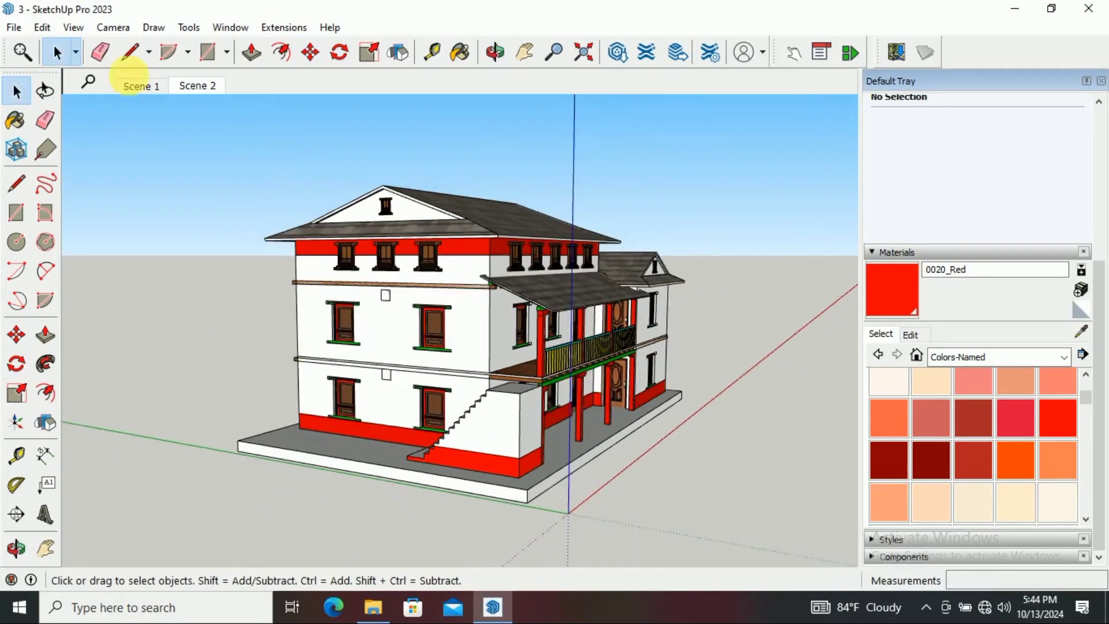
double_click(425, 506)
click(45, 335)
click(450, 508)
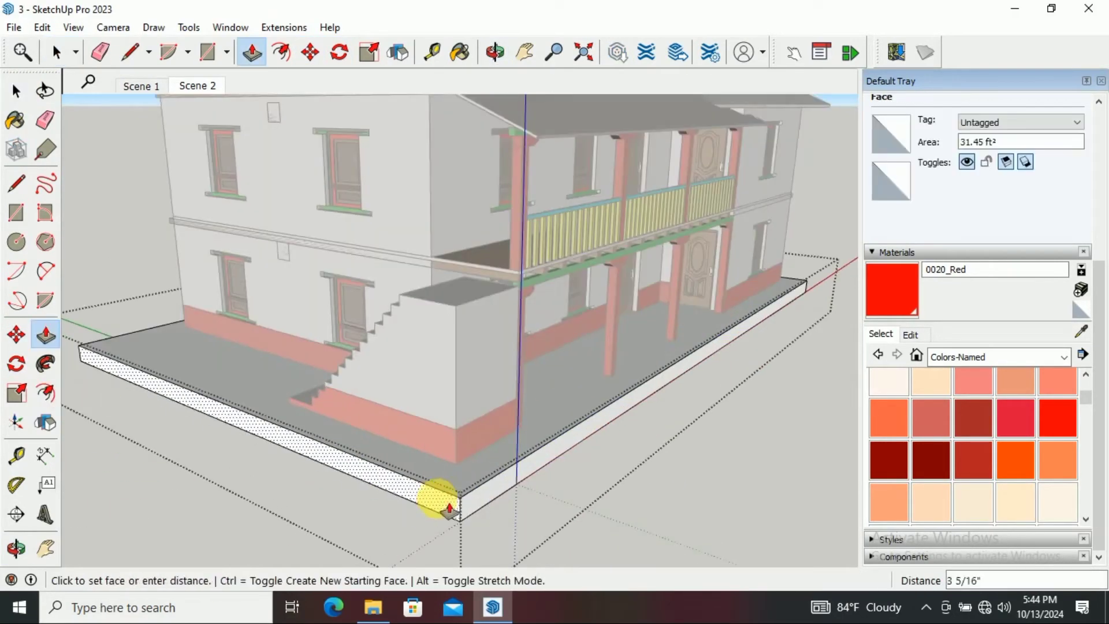
scroll(487, 462, up, 2)
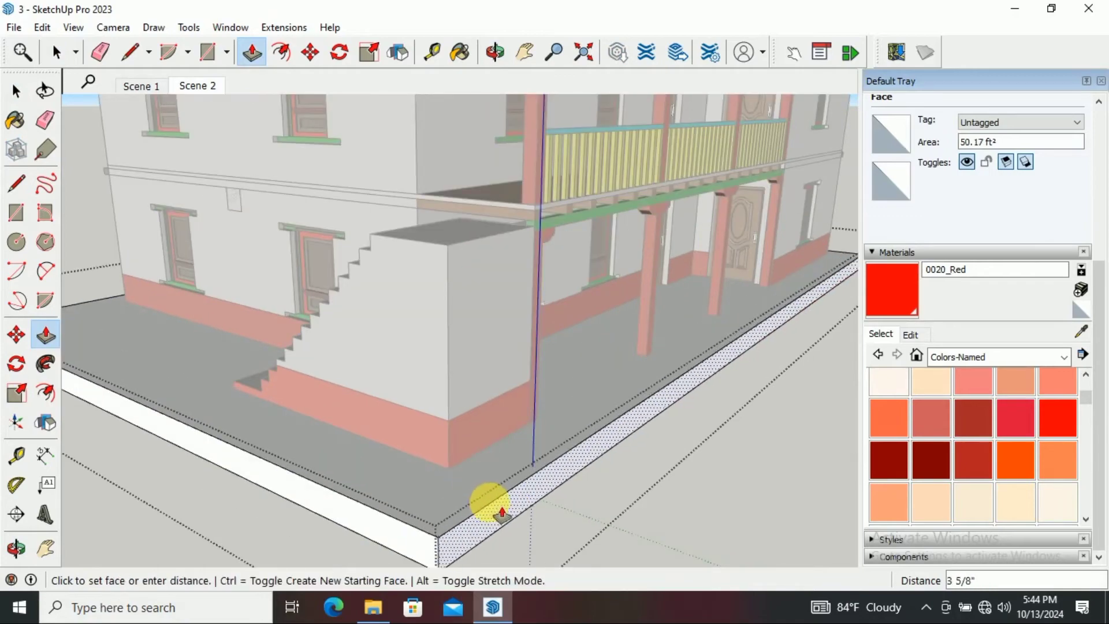
mouse_move(569, 382)
middle_down()
mouse_move(359, 495)
mouse_move(648, 426)
mouse_move(317, 488)
mouse_move(629, 448)
mouse_move(394, 289)
middle_up()
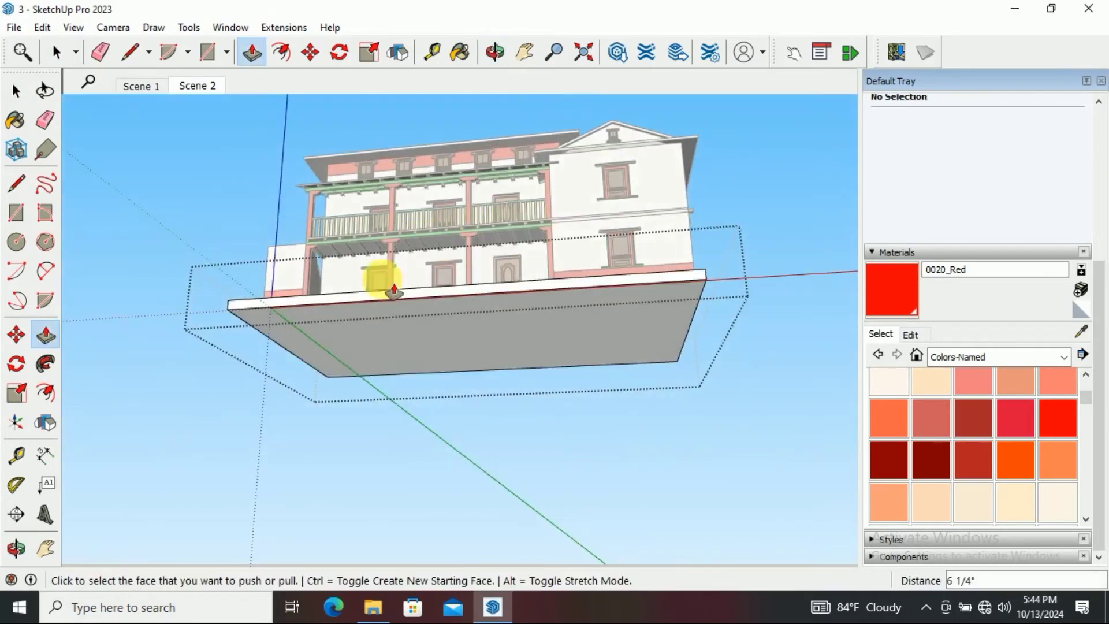
Offset the slab's bottom face outward and extrude the new outer ring
click(313, 366)
click(198, 359)
key(p)
click(220, 346)
mouse_move(220, 347)
middle_down()
mouse_move(735, 539)
mouse_move(478, 321)
mouse_move(341, 460)
middle_up()
Erase stray edges and draw a line at the slab corner
key(e)
mouse_move(366, 408)
middle_down()
mouse_move(453, 416)
mouse_move(231, 375)
middle_up()
middle_drag(61, 214, 297, 503)
key(e)
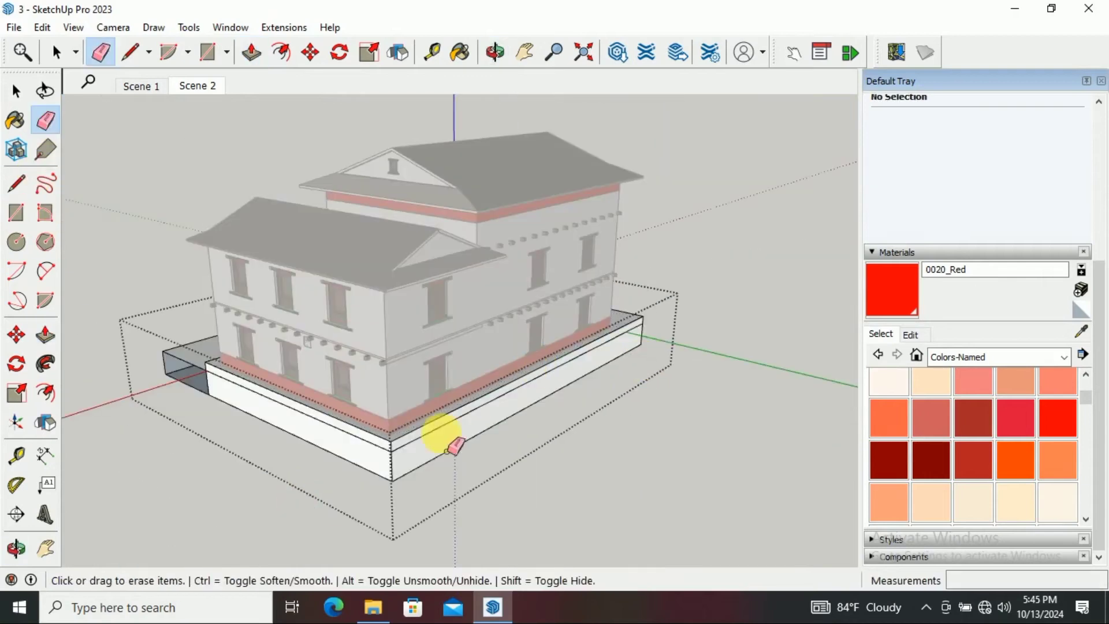
mouse_move(440, 441)
middle_down()
mouse_move(359, 445)
mouse_move(19, 191)
middle_up()
click(16, 184)
scroll(287, 386, up, 1)
click(287, 386)
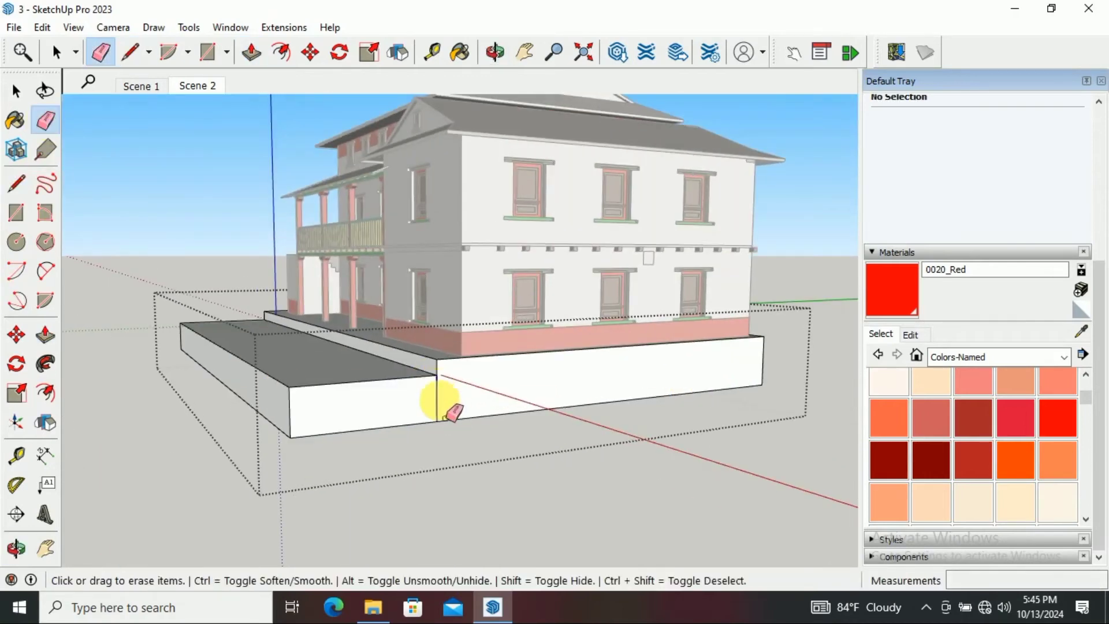
Pull the lower yard slab face to form the second tier
mouse_move(454, 412)
middle_down()
mouse_move(514, 502)
mouse_move(354, 465)
mouse_move(424, 490)
middle_up()
key(p)
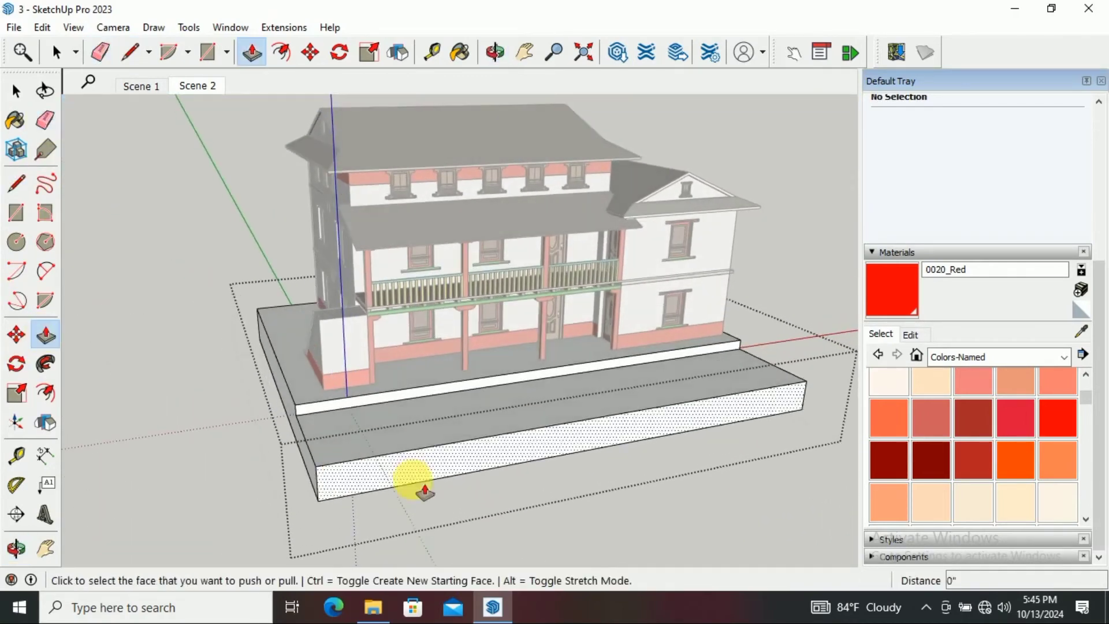
click(373, 473)
scroll(540, 379, up, 3)
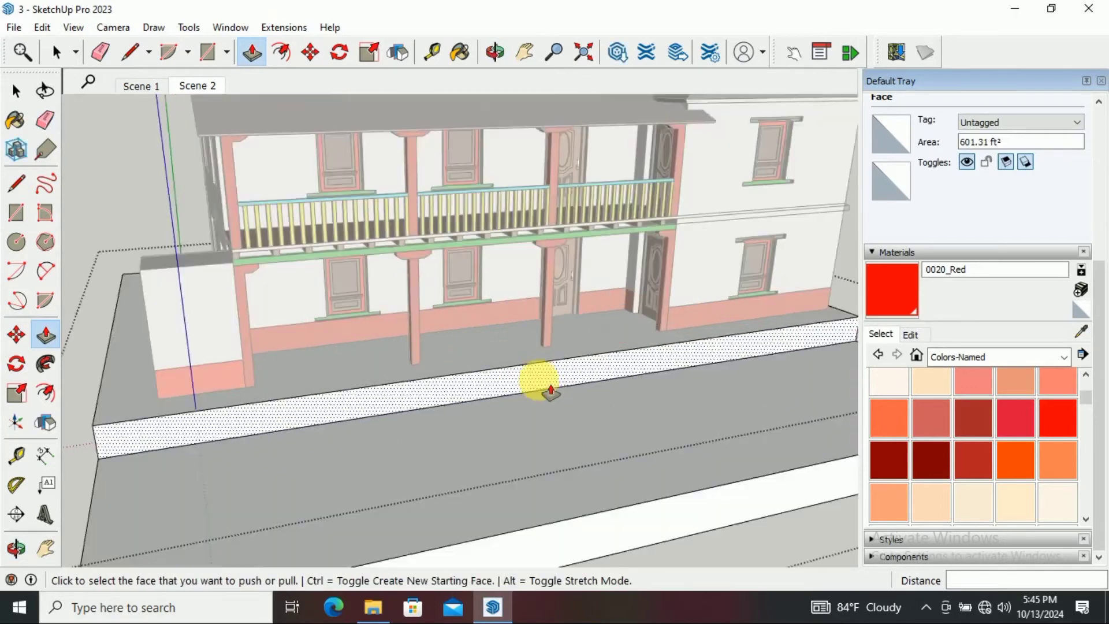
scroll(495, 397, up, 2)
Draw a step division line on the plinth front and pull the strip out 6 inches
scroll(410, 407, up, 2)
key(l)
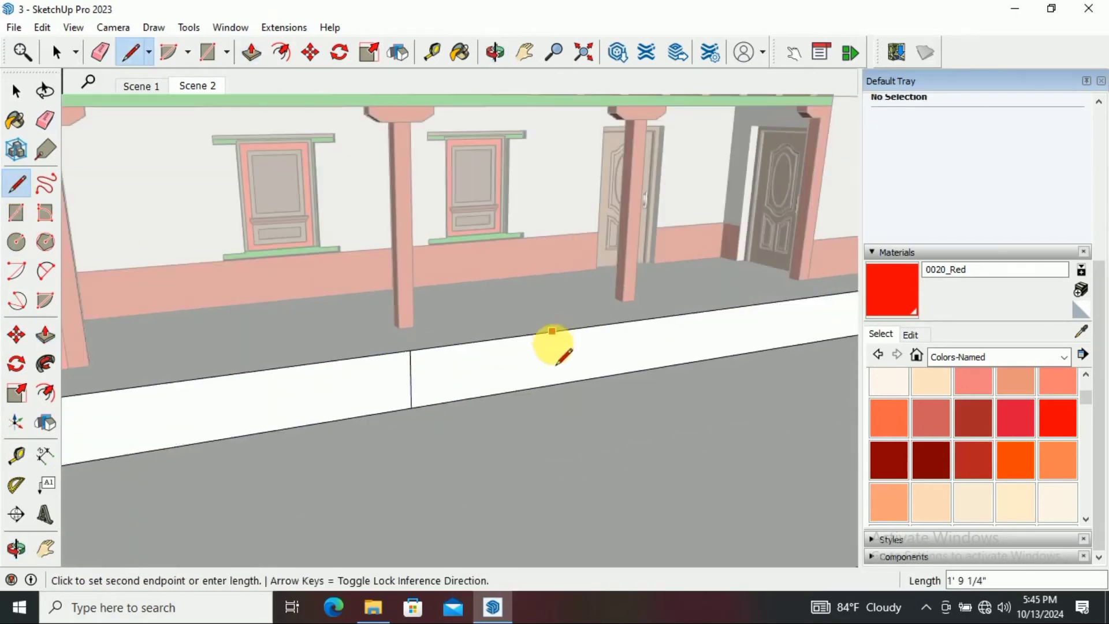
click(550, 372)
middle_drag(550, 373, 405, 347)
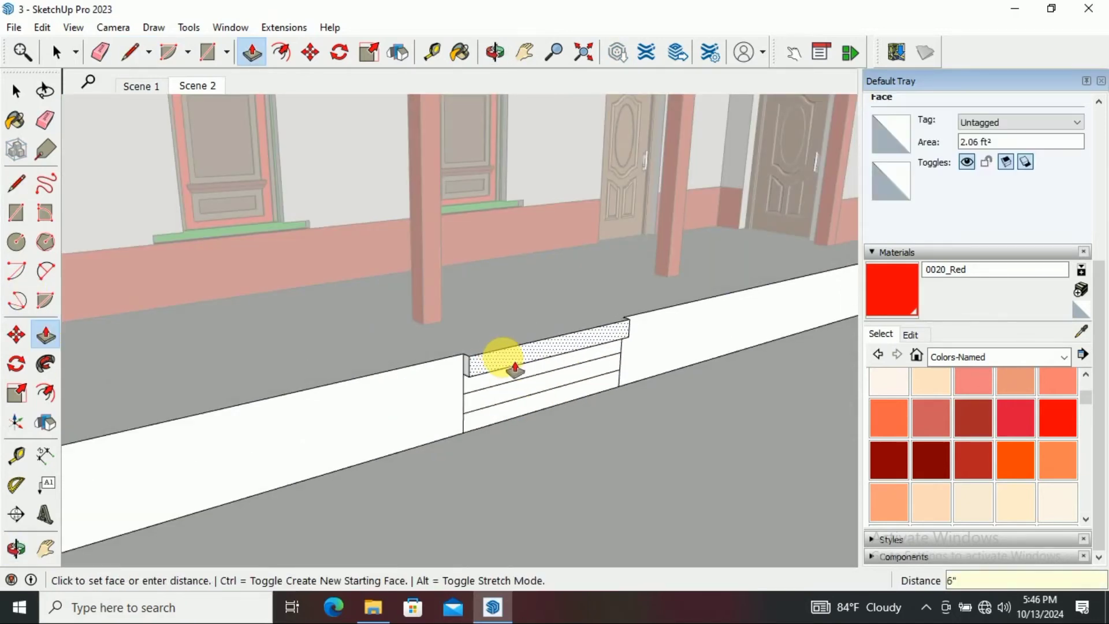
scroll(518, 450, down, 4)
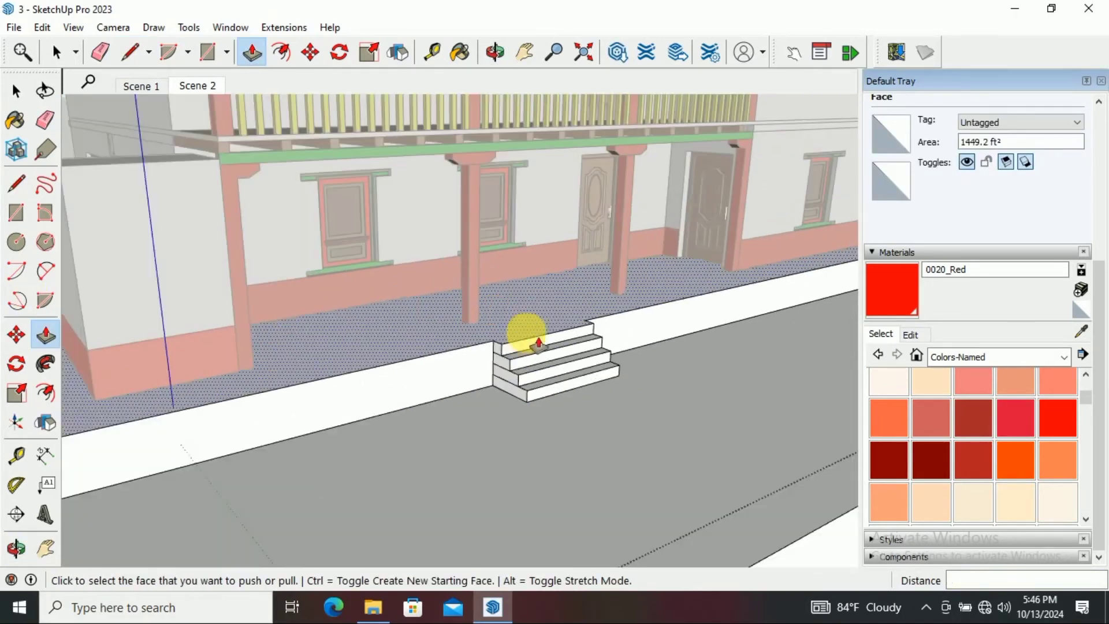
scroll(528, 340, up, 2)
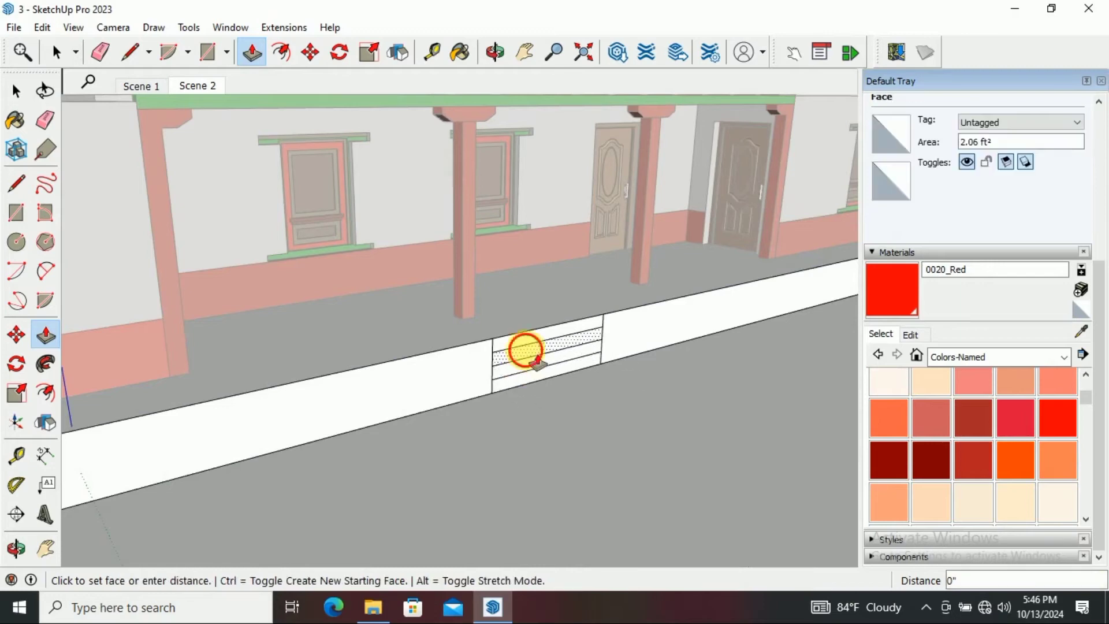
text(6)
key(Return)
Finish pulling out the lowest of the three steps
scroll(518, 375, up, 2)
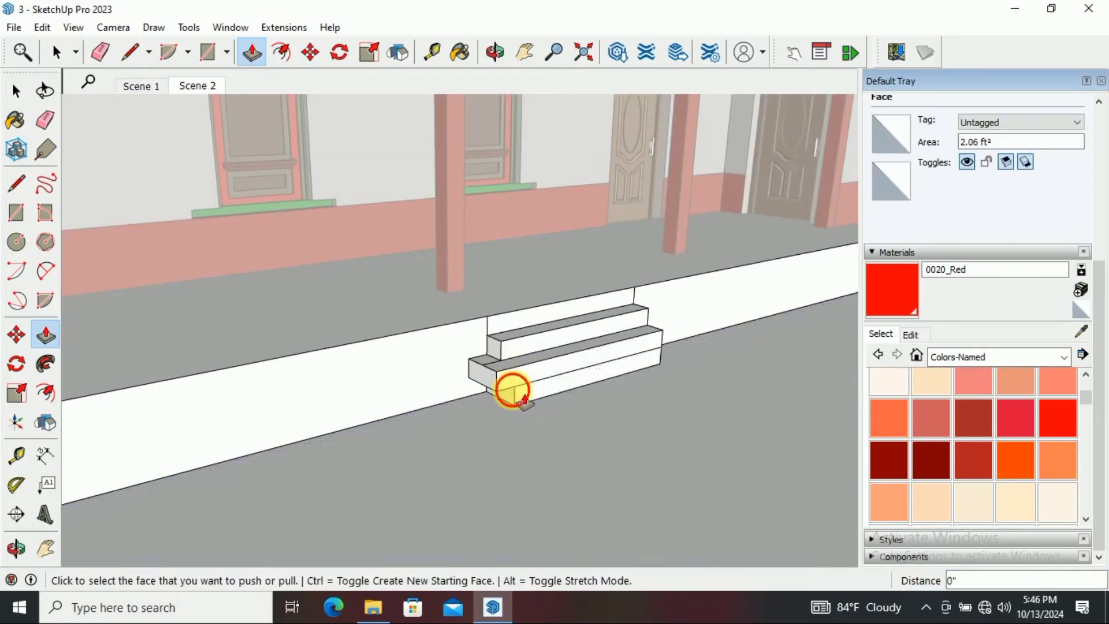
scroll(505, 399, down, 3)
click(45, 119)
scroll(554, 491, up, 5)
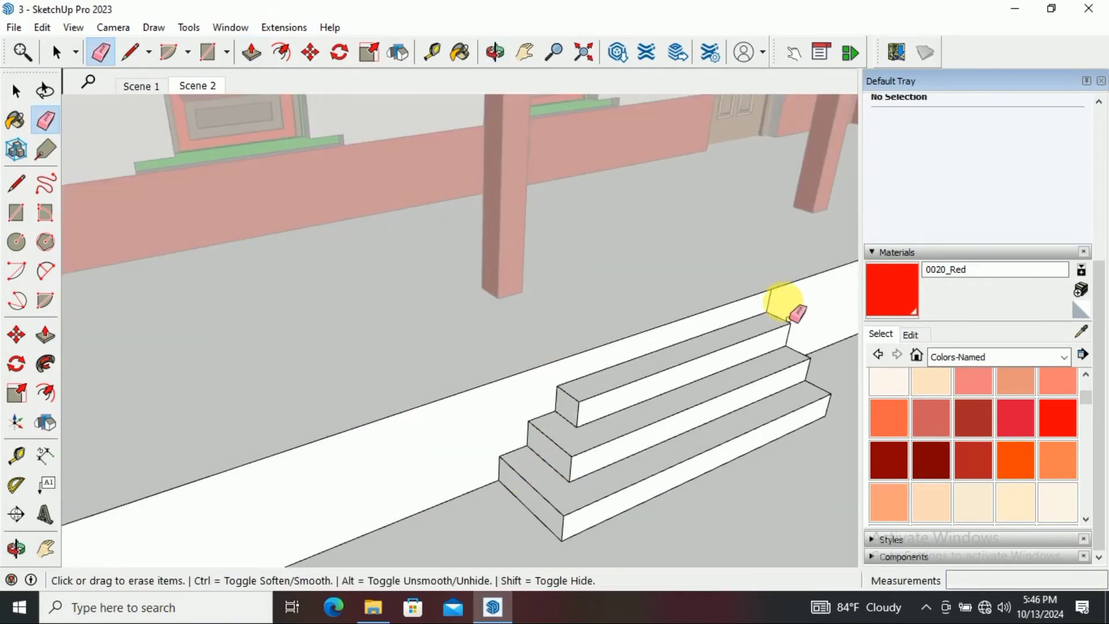
scroll(785, 311, down, 5)
Orbit out to view the whole coloured building with its new front steps
middle_drag(460, 376, 597, 390)
scroll(597, 390, down, 3)
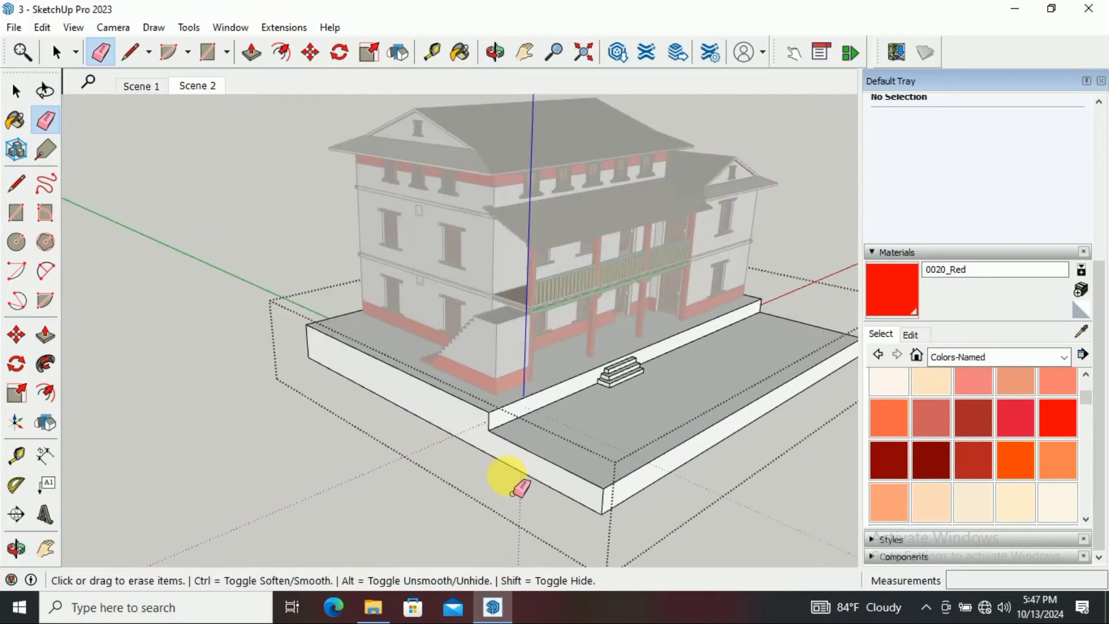
key(space)
scroll(425, 389, down, 3)
middle_drag(426, 389, 477, 389)
scroll(477, 389, down, 3)
Draw a large rectangular ground face under the house and orbit to a frontal view
key(r)
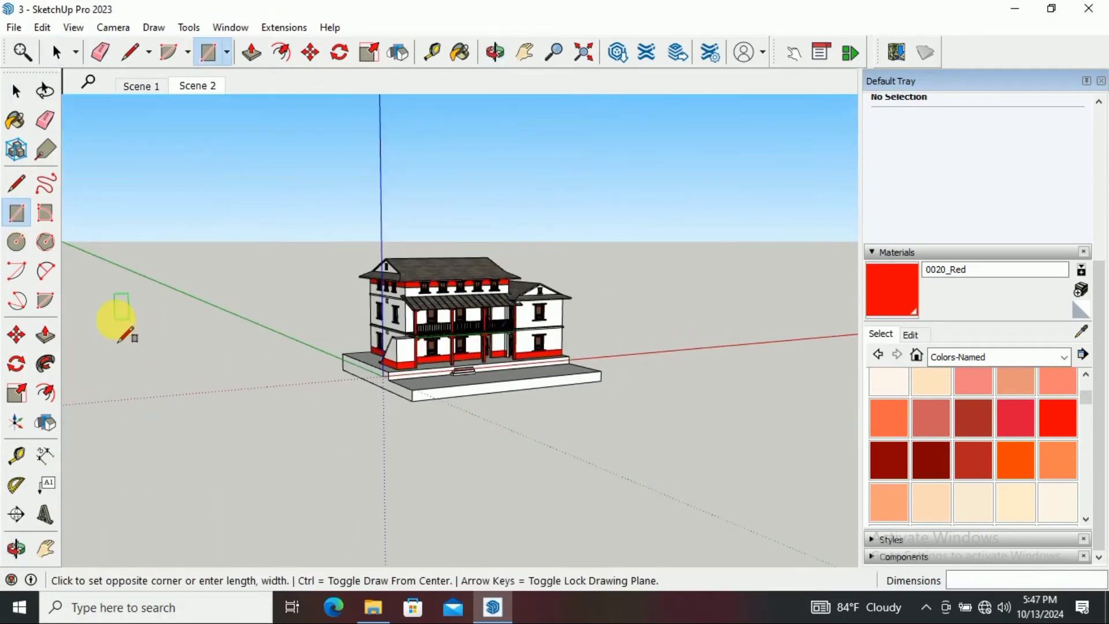
click(586, 389)
mouse_move(586, 389)
middle_down()
mouse_move(779, 519)
mouse_move(475, 304)
mouse_move(429, 378)
mouse_move(37, 145)
middle_up()
key(ctrl+z)
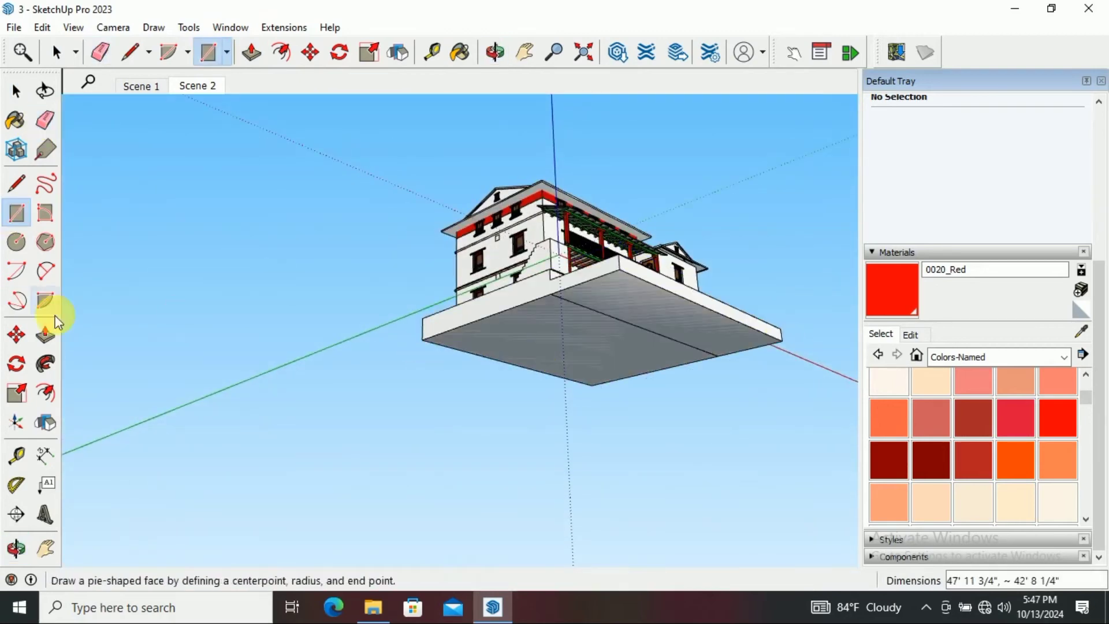
mouse_move(185, 346)
middle_down()
mouse_move(706, 285)
mouse_move(726, 513)
mouse_move(513, 386)
mouse_move(774, 333)
mouse_move(463, 426)
mouse_move(515, 453)
mouse_move(470, 485)
middle_up()
scroll(532, 499, up, 5)
mouse_move(533, 499)
middle_down()
mouse_move(416, 371)
mouse_move(462, 347)
middle_up()
Paint the ground plane Grass Dark Green from Landscaping, Fencing and Vegetation
click(883, 340)
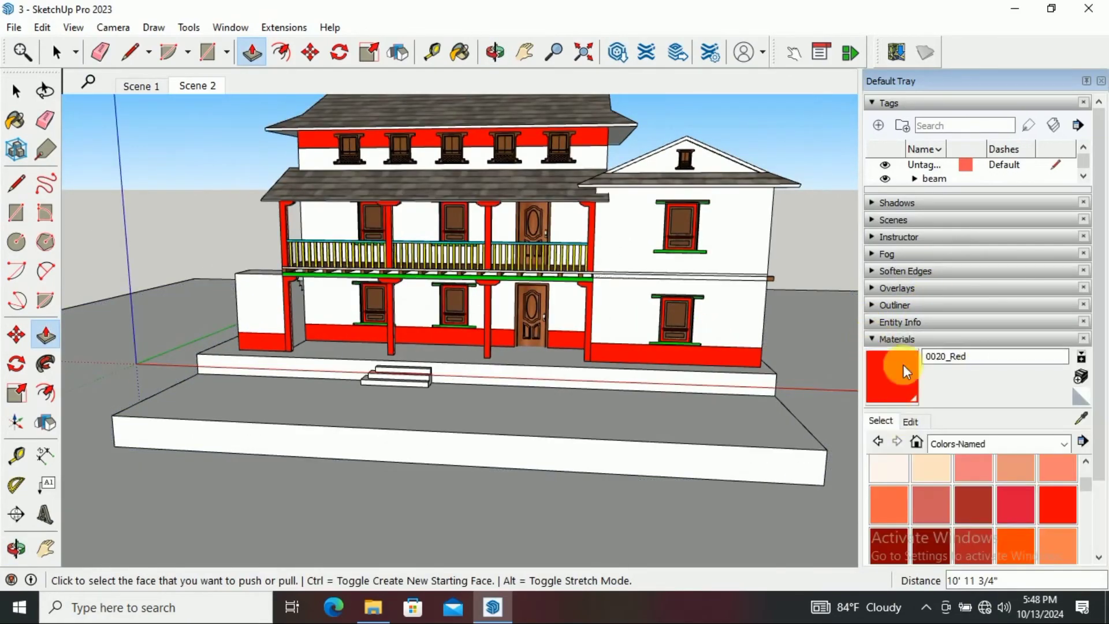
click(996, 444)
click(1028, 286)
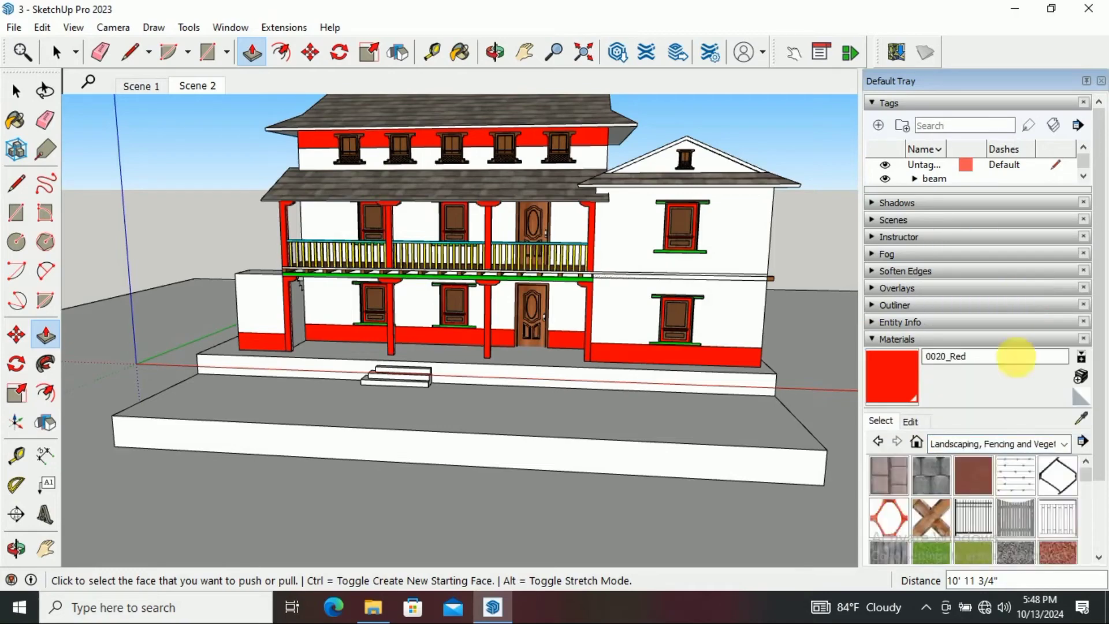
click(931, 508)
scroll(576, 366, down, 2)
click(587, 453)
scroll(384, 351, up, 4)
scroll(384, 351, down, 3)
middle_drag(384, 351, 586, 277)
scroll(990, 455, up, 2)
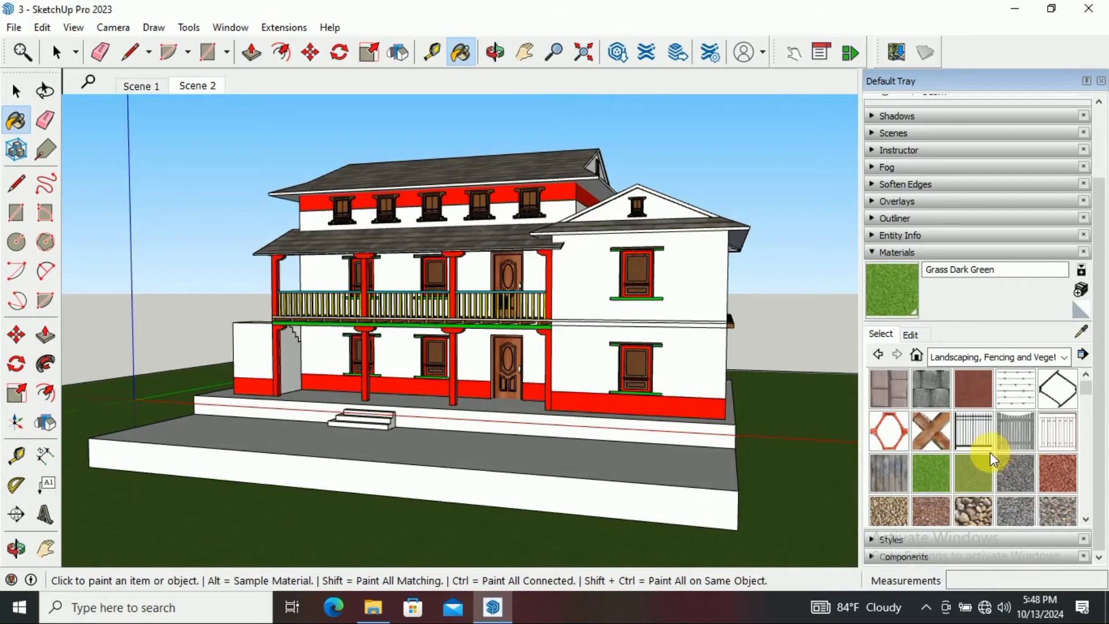
Select Rough Square Concrete Block from the Brick, Cladding and Siding collection
click(999, 357)
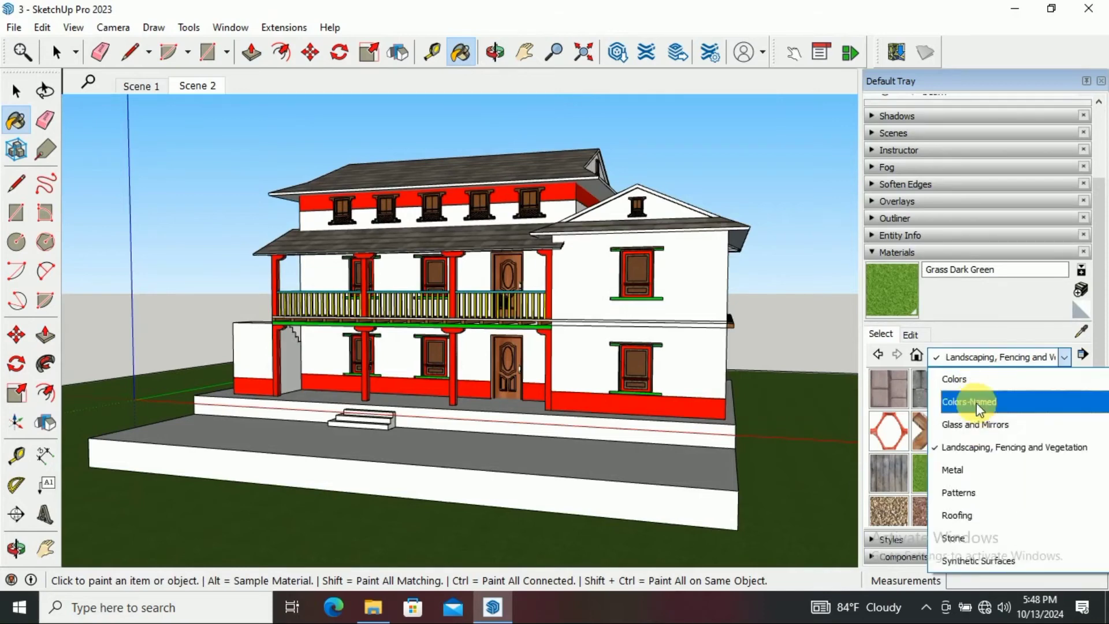
scroll(976, 403, up, 2)
click(993, 399)
scroll(1020, 416, down, 2)
scroll(1024, 430, up, 2)
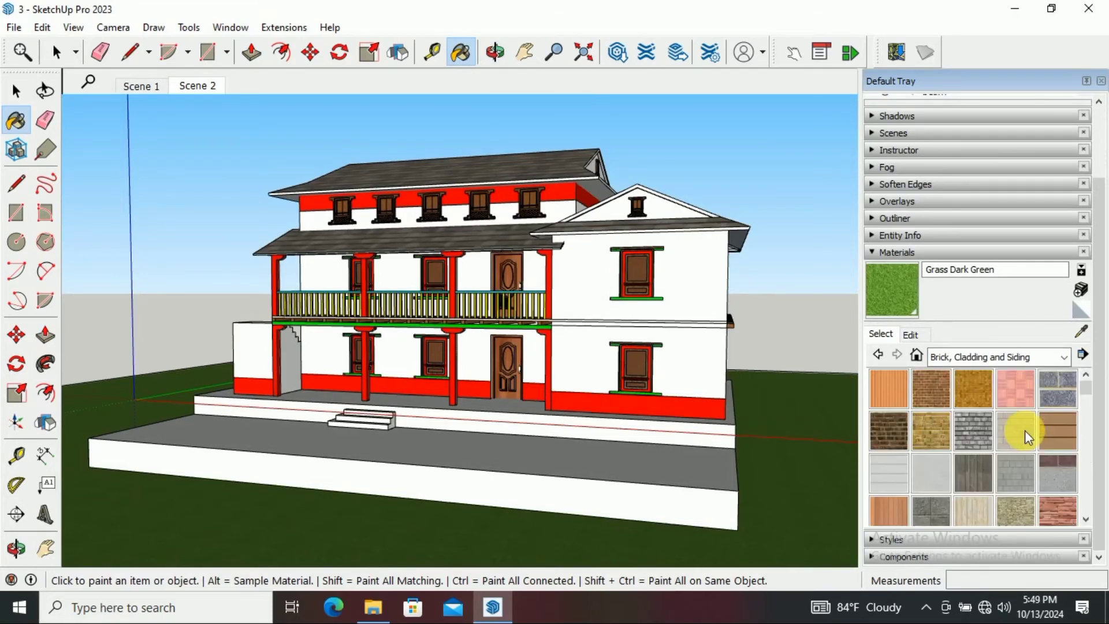
click(931, 510)
Open the platform group and pave the yard floor with Rough Square Concrete Block
middle_drag(674, 435, 421, 334)
key(space)
double_click(421, 335)
click(895, 295)
click(477, 425)
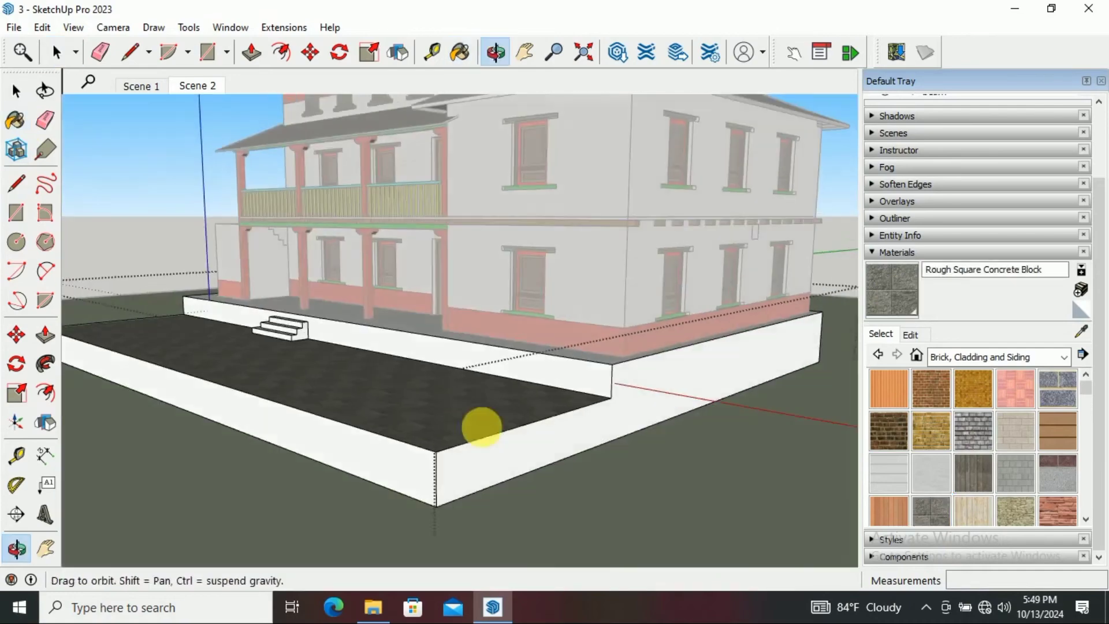
Clad the front and another plinth wall in Stone Flagstone Ashlar
middle_drag(477, 426, 554, 439)
scroll(1007, 487, down, 2)
click(1057, 418)
click(672, 429)
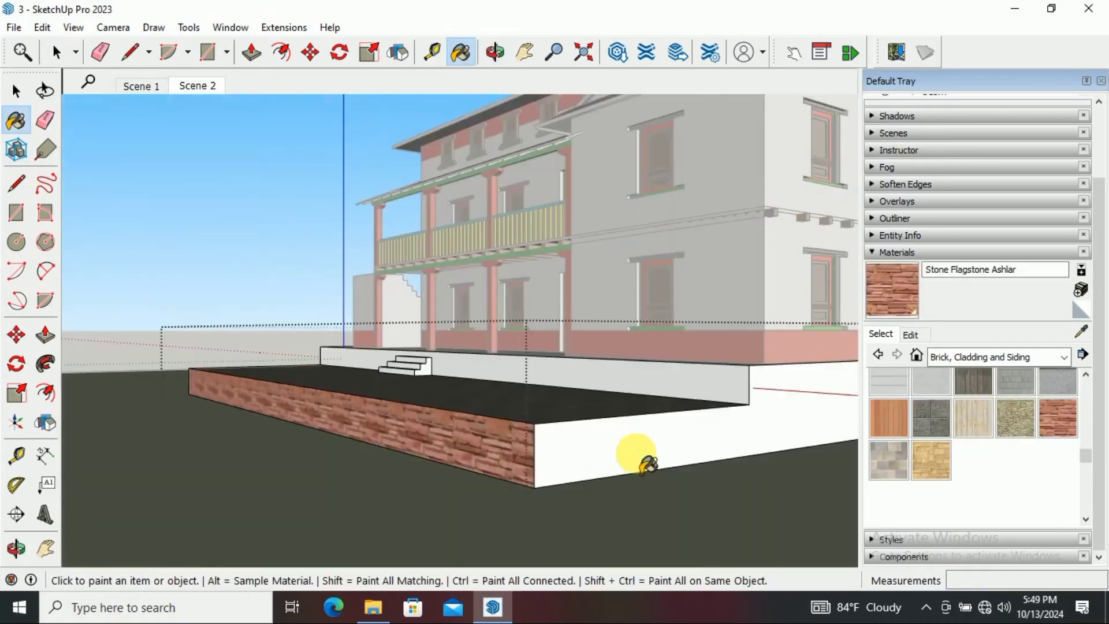
mouse_move(639, 452)
middle_down()
mouse_move(495, 435)
mouse_move(721, 404)
middle_up()
click(495, 435)
Try a different tint on the stone texture, then reset it to its original colour
click(911, 335)
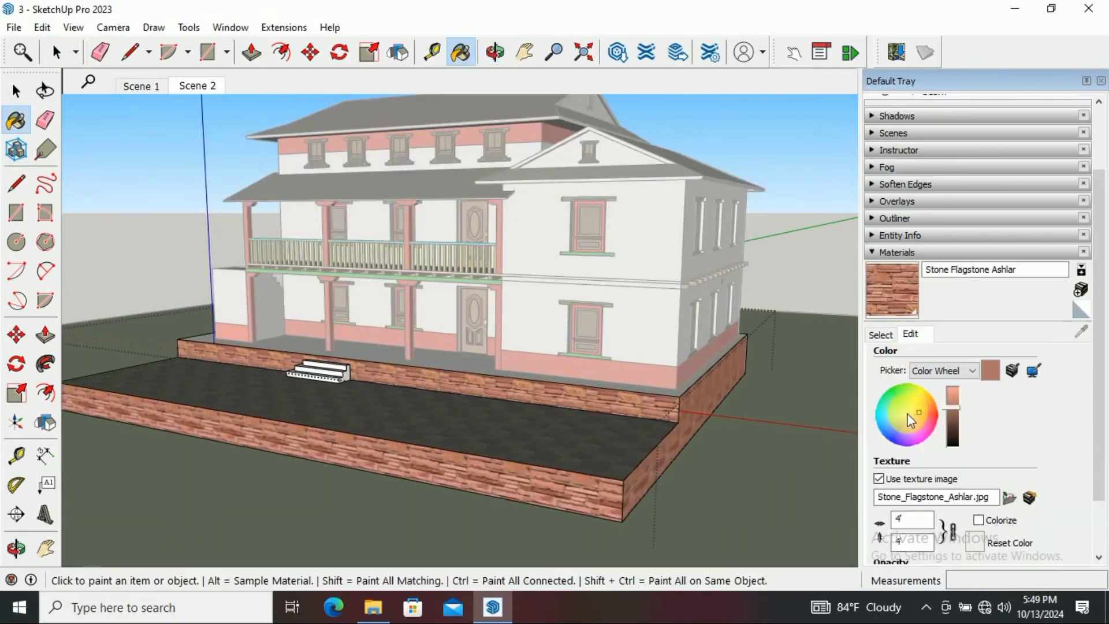
click(913, 414)
drag(913, 414, 914, 412)
click(1009, 543)
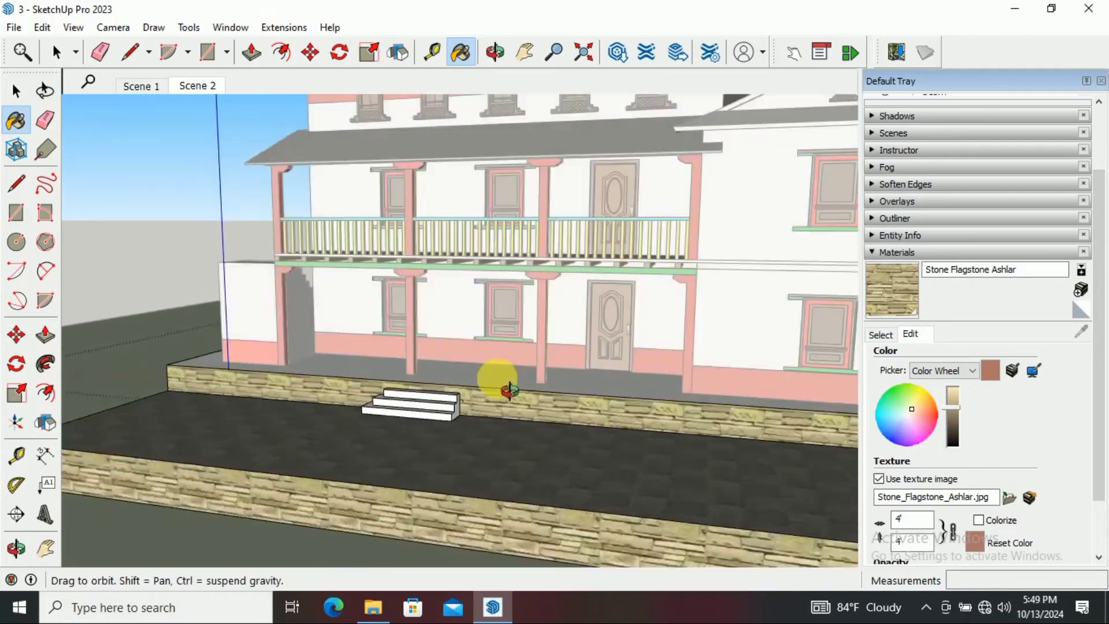
mouse_move(495, 376)
middle_down()
mouse_move(540, 491)
mouse_move(693, 405)
middle_up()
Pick Cladding Stucco White, review its colour settings, and switch to the Colors collection
click(880, 337)
scroll(1024, 460, up, 2)
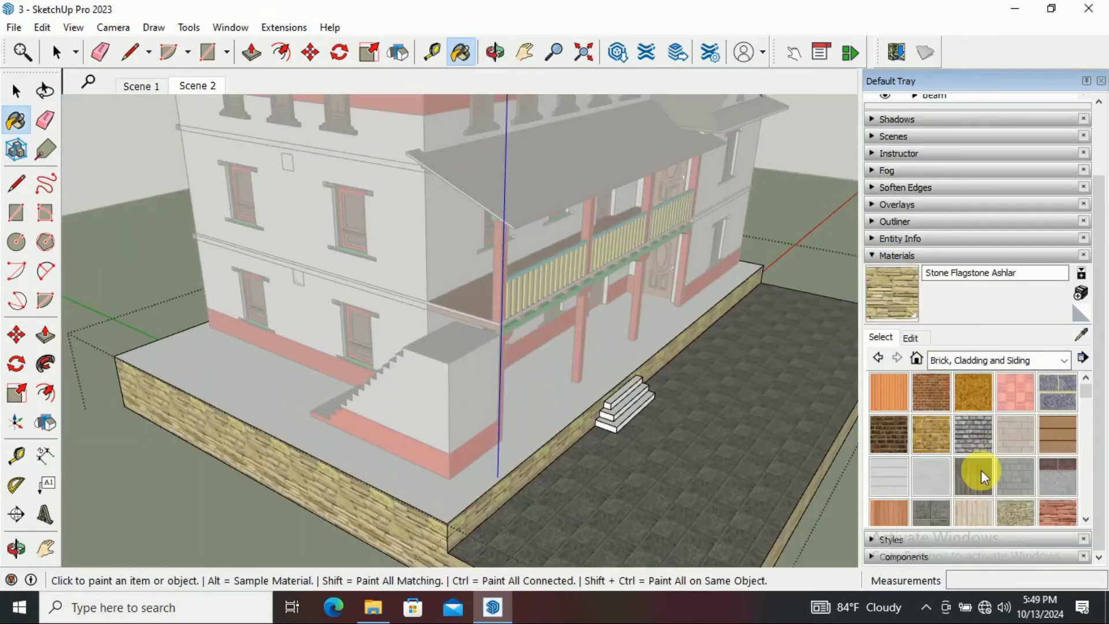
click(928, 478)
middle_drag(440, 478, 577, 404)
click(910, 336)
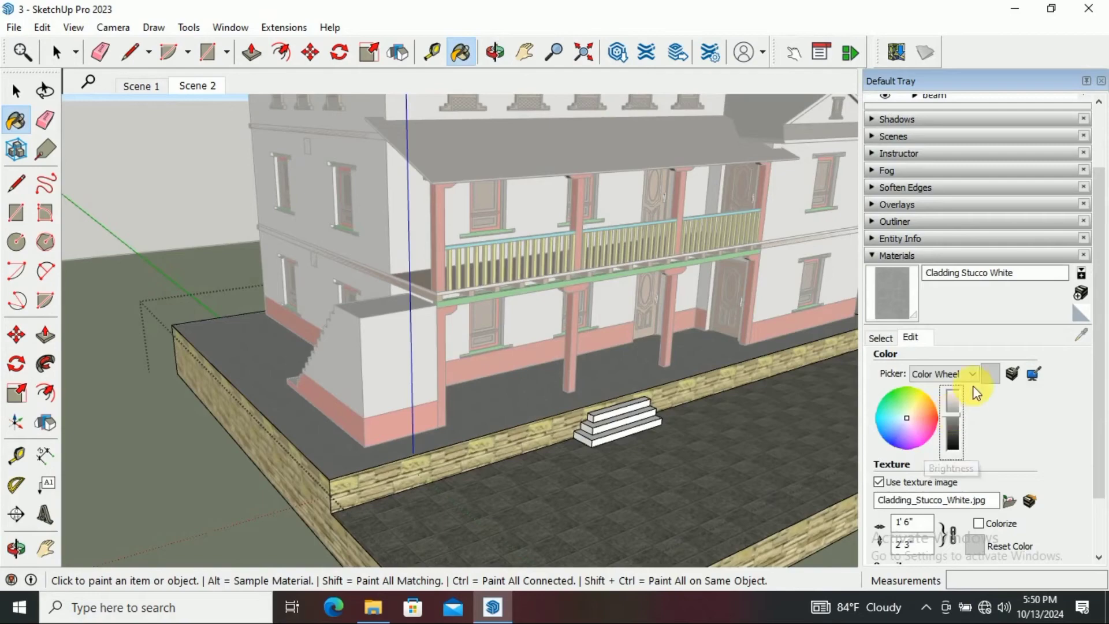
click(881, 338)
click(1004, 363)
click(1015, 436)
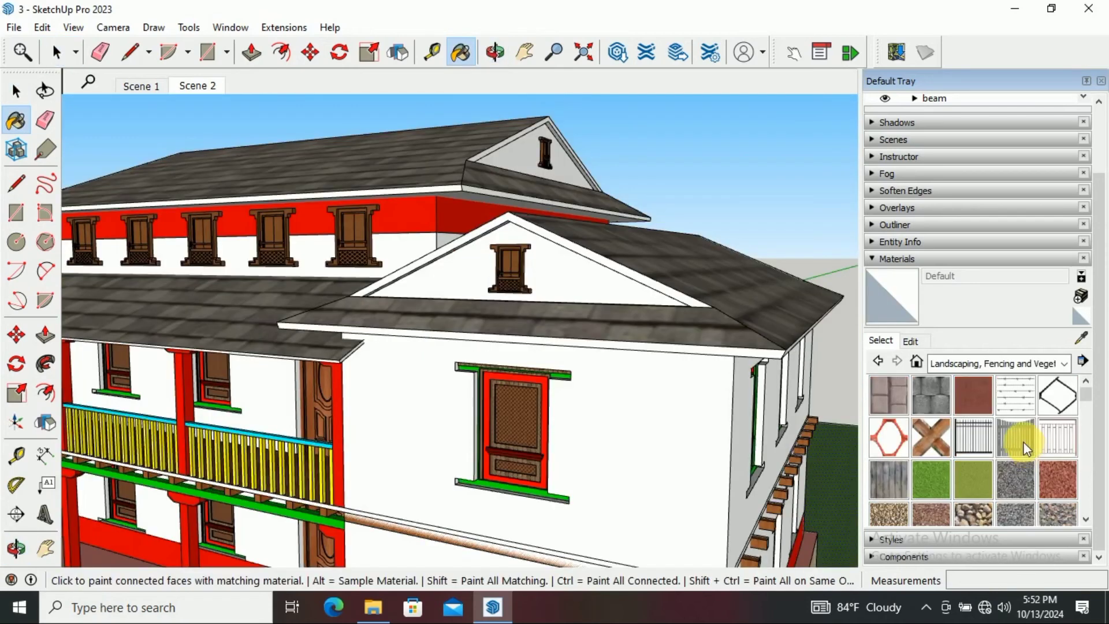
Open the roof group and paint the first gable trim yellow Color E05
click(996, 364)
scroll(994, 433, up, 2)
click(994, 452)
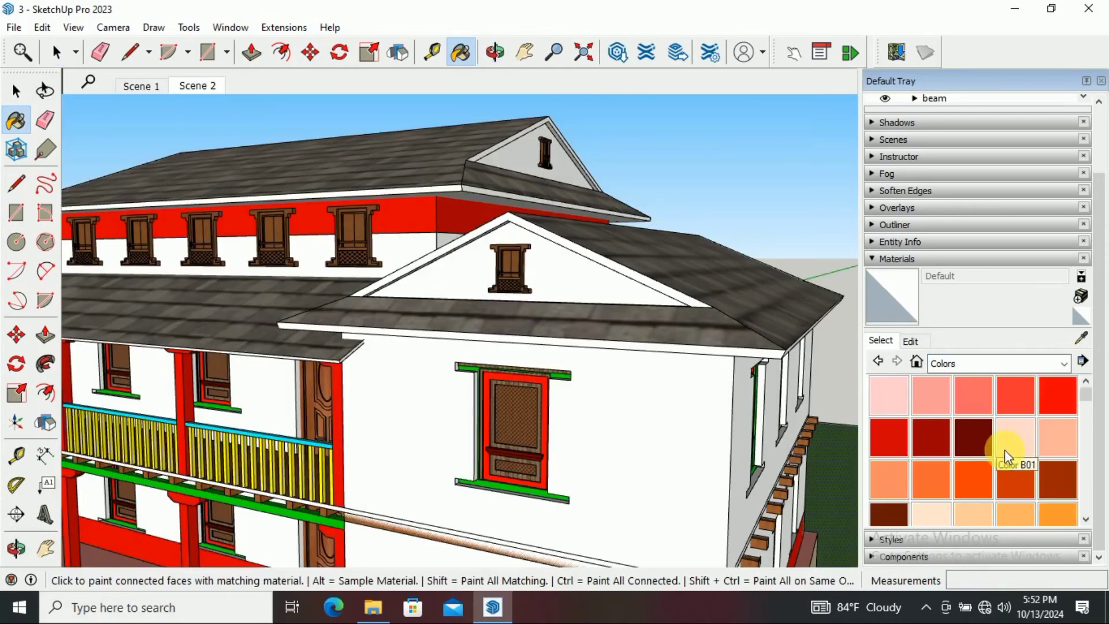
scroll(1005, 453, down, 2)
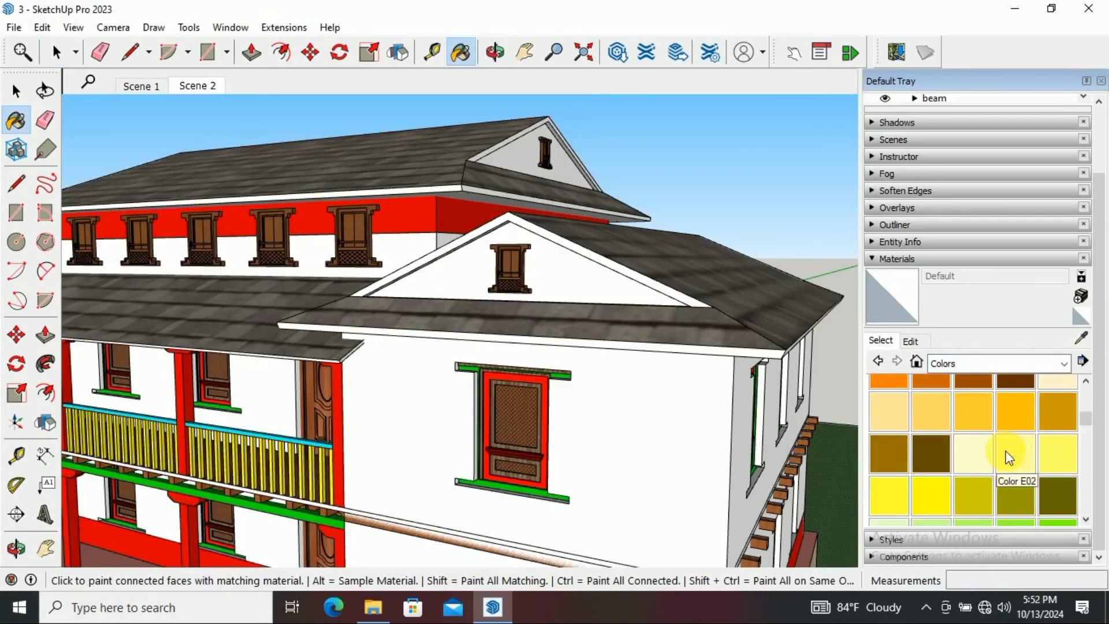
double_click(500, 256)
click(692, 304)
mouse_move(692, 305)
middle_down()
mouse_move(532, 290)
mouse_move(626, 324)
mouse_move(791, 335)
mouse_move(720, 354)
mouse_move(166, 202)
middle_up()
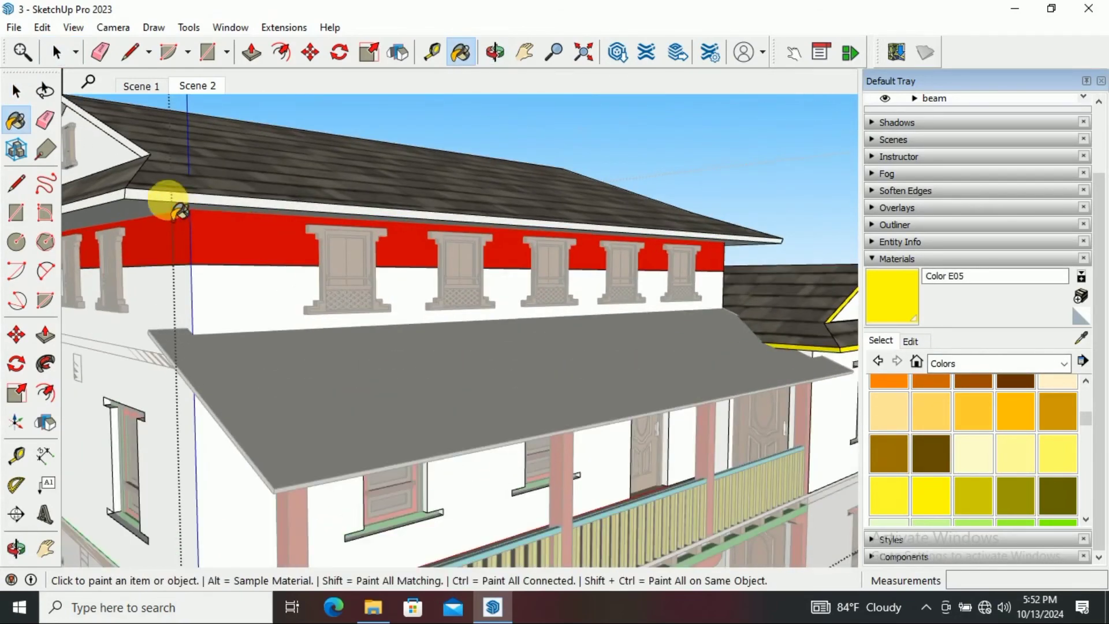
Paint another roof edge and the upper gable rake trim yellow
scroll(463, 354, down, 5)
scroll(424, 218, up, 6)
click(425, 219)
scroll(334, 317, down, 5)
mouse_move(334, 317)
middle_down()
mouse_move(648, 248)
mouse_move(441, 297)
middle_up()
scroll(646, 338, up, 5)
click(525, 265)
Paint the gable corner trim yellow and orbit out to a wide three-quarter view
scroll(648, 316, down, 2)
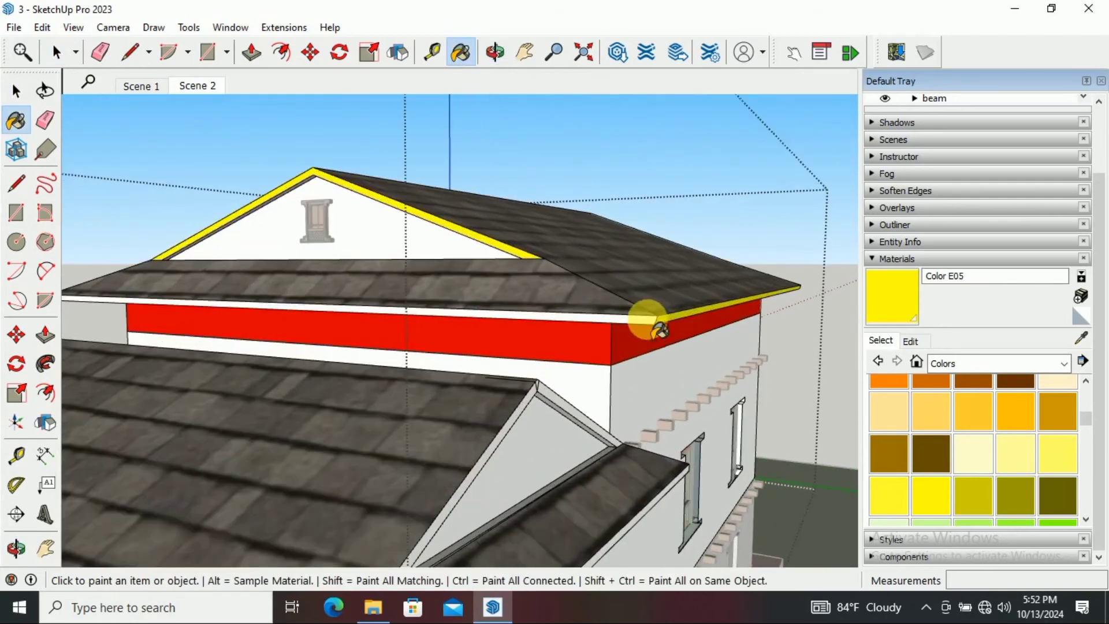
mouse_move(647, 316)
middle_down()
mouse_move(593, 396)
mouse_move(314, 321)
middle_up()
scroll(492, 257, up, 4)
scroll(483, 250, up, 2)
click(479, 242)
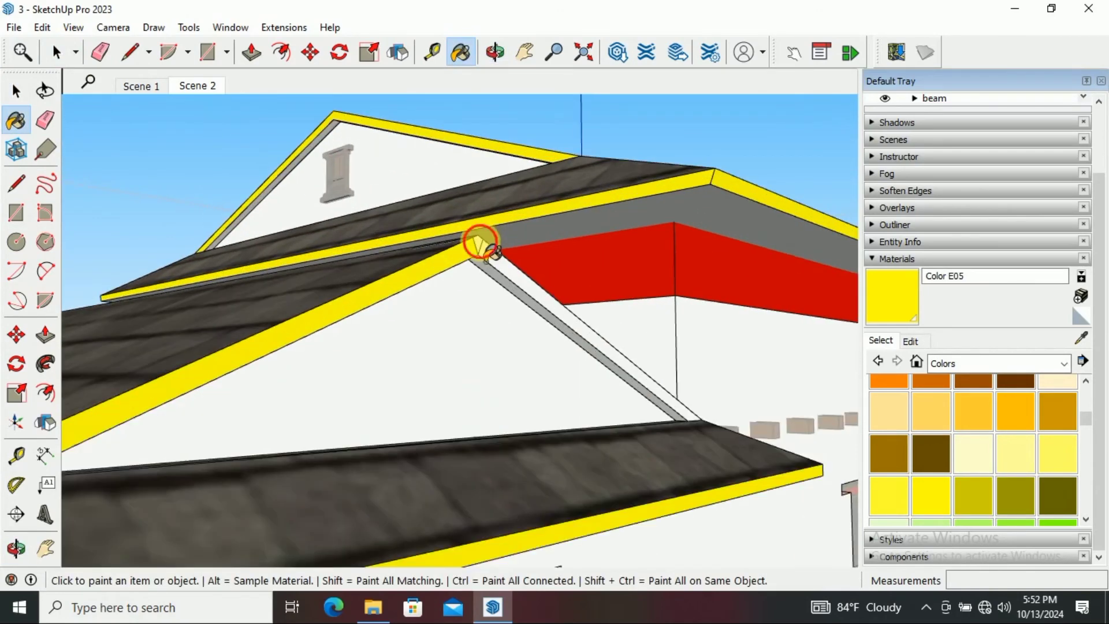
scroll(489, 253, down, 3)
mouse_move(490, 253)
middle_down()
mouse_move(688, 329)
mouse_move(564, 376)
mouse_move(688, 362)
mouse_move(549, 310)
middle_up()
key(space)
click(141, 86)
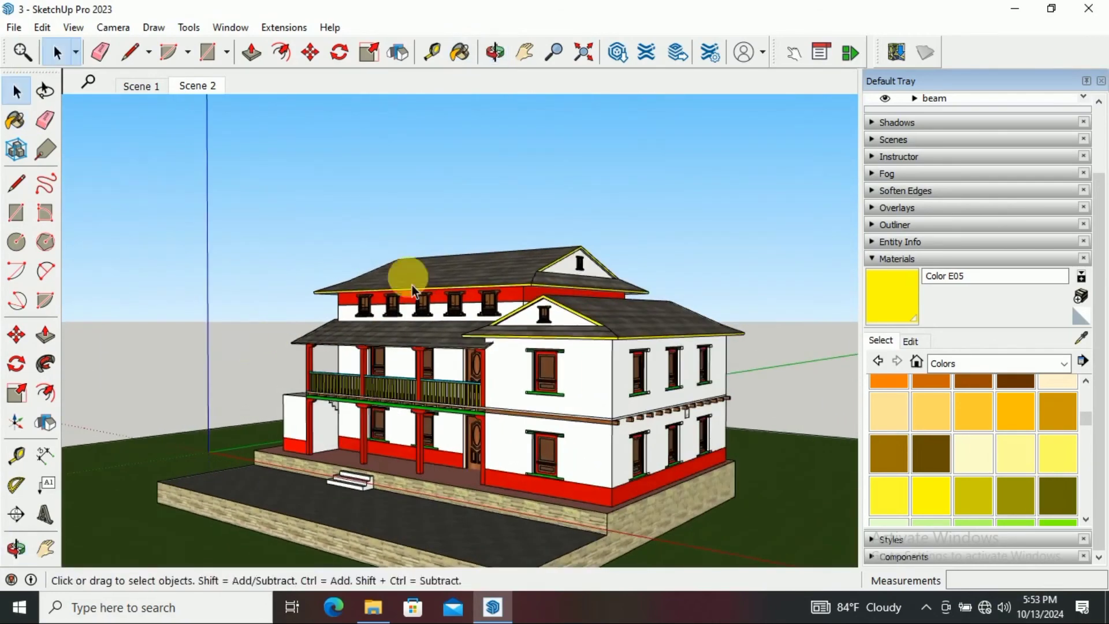
mouse_move(443, 270)
middle_down()
mouse_move(524, 260)
mouse_move(572, 237)
middle_up()
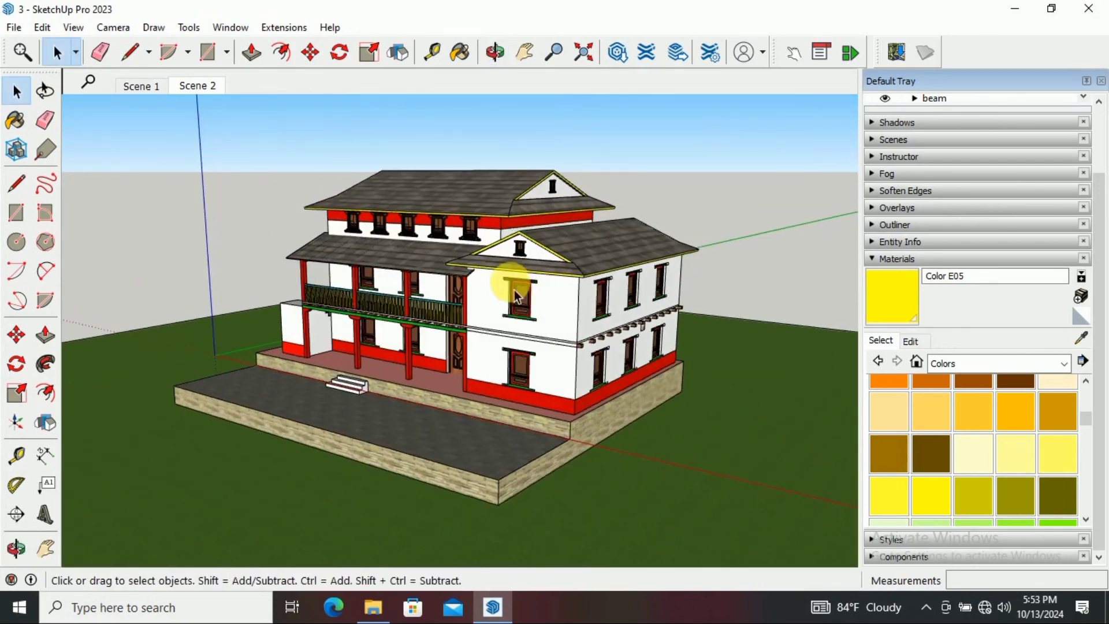
middle_drag(516, 296, 508, 308)
mouse_move(388, 304)
middle_down()
mouse_move(720, 300)
mouse_move(347, 317)
mouse_move(547, 295)
middle_up()
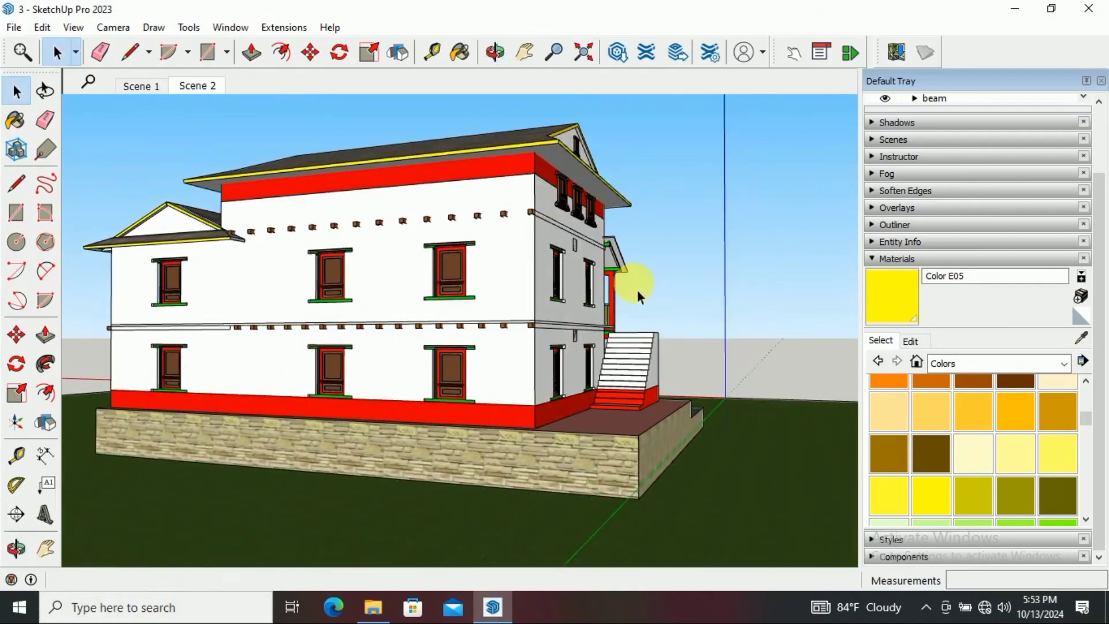
mouse_move(638, 296)
middle_down()
mouse_move(287, 364)
mouse_move(540, 354)
mouse_move(609, 389)
mouse_move(454, 285)
mouse_move(514, 289)
mouse_move(507, 280)
mouse_move(723, 207)
middle_up()
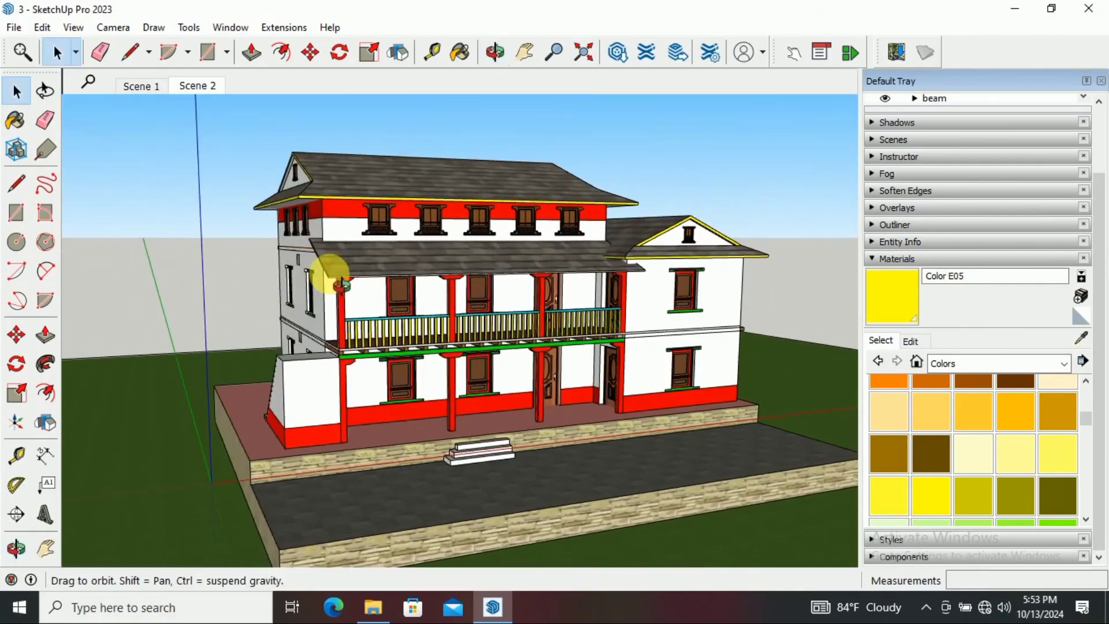
middle_drag(342, 283, 418, 202)
scroll(436, 246, up, 2)
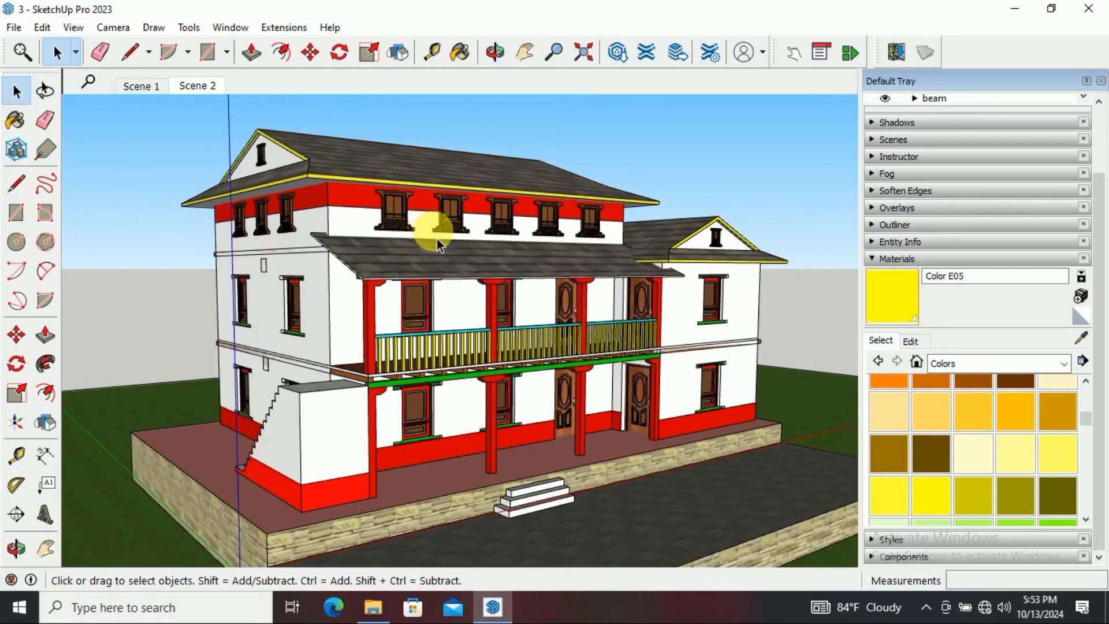